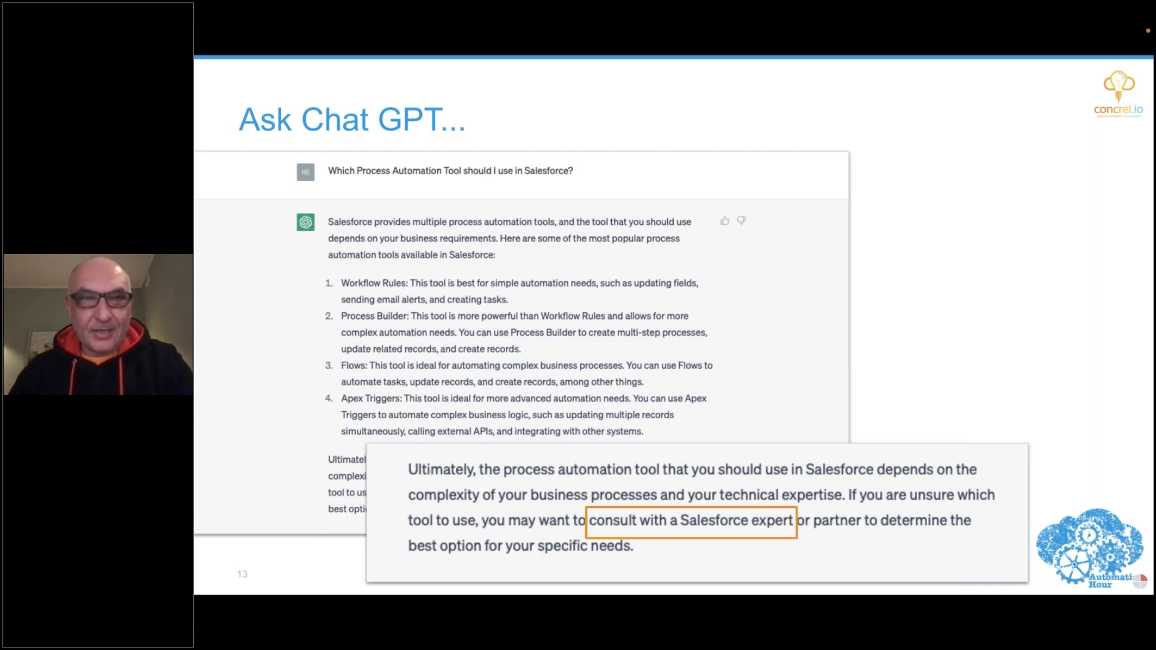
pyautogui.press('Right')
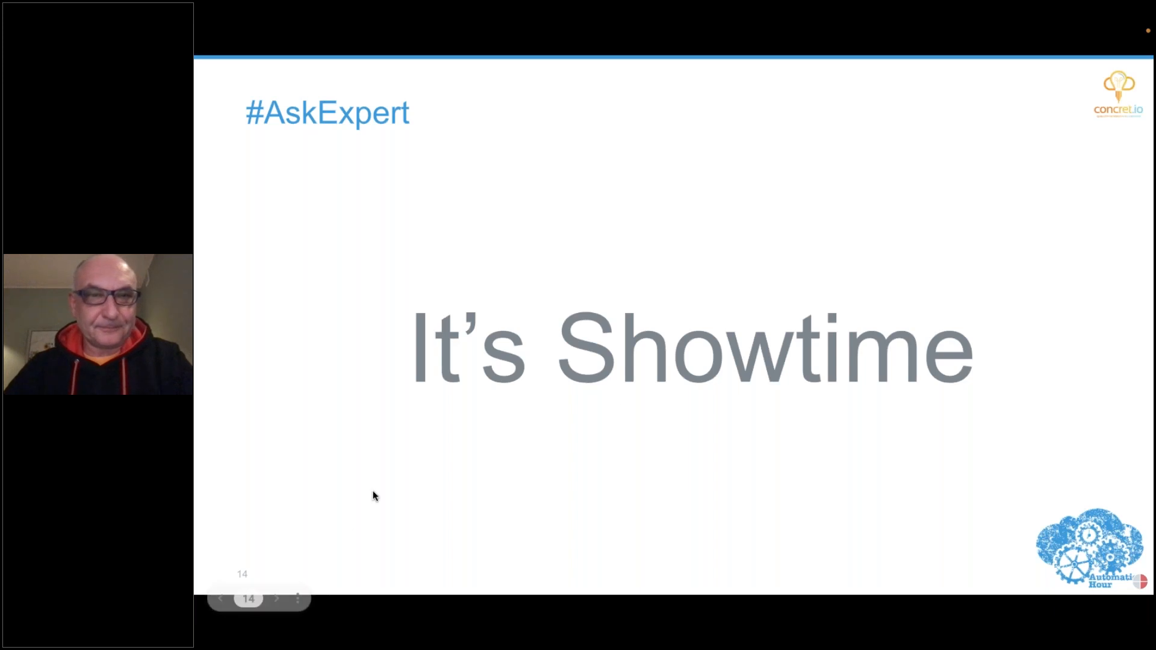
# Switch to Salesforce in the browser, create a standard case with the subject "My new case" and open its record details.
pyautogui.hotkey('ctrl', 'Left')
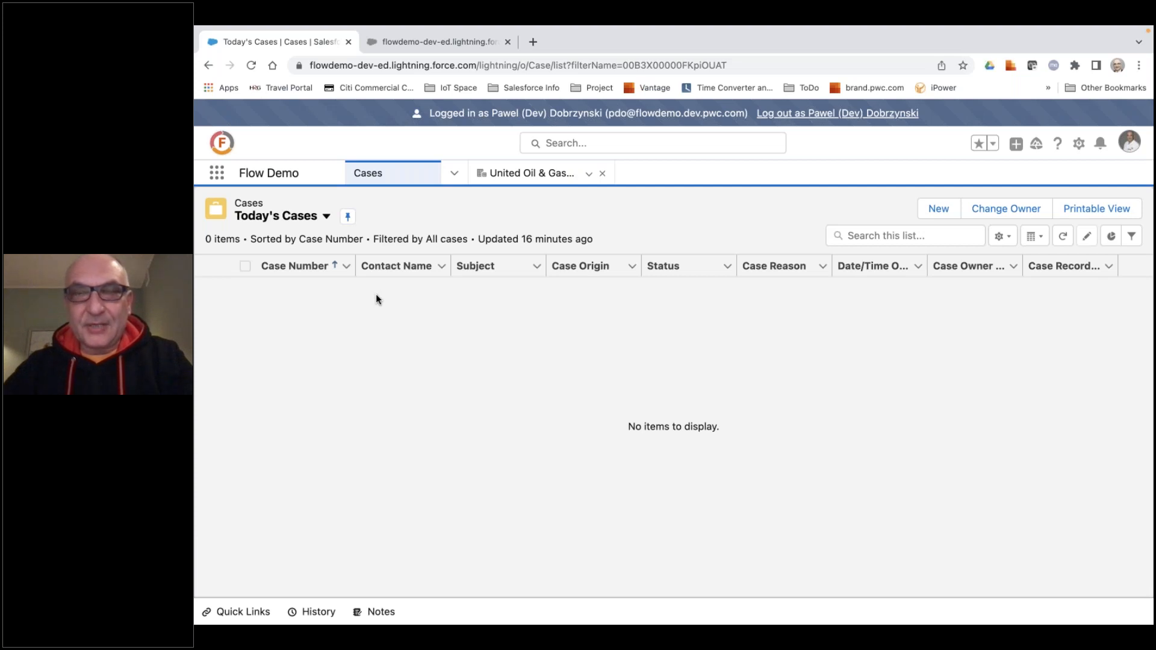
pyautogui.click(1019, 145)
pyautogui.click(970, 311)
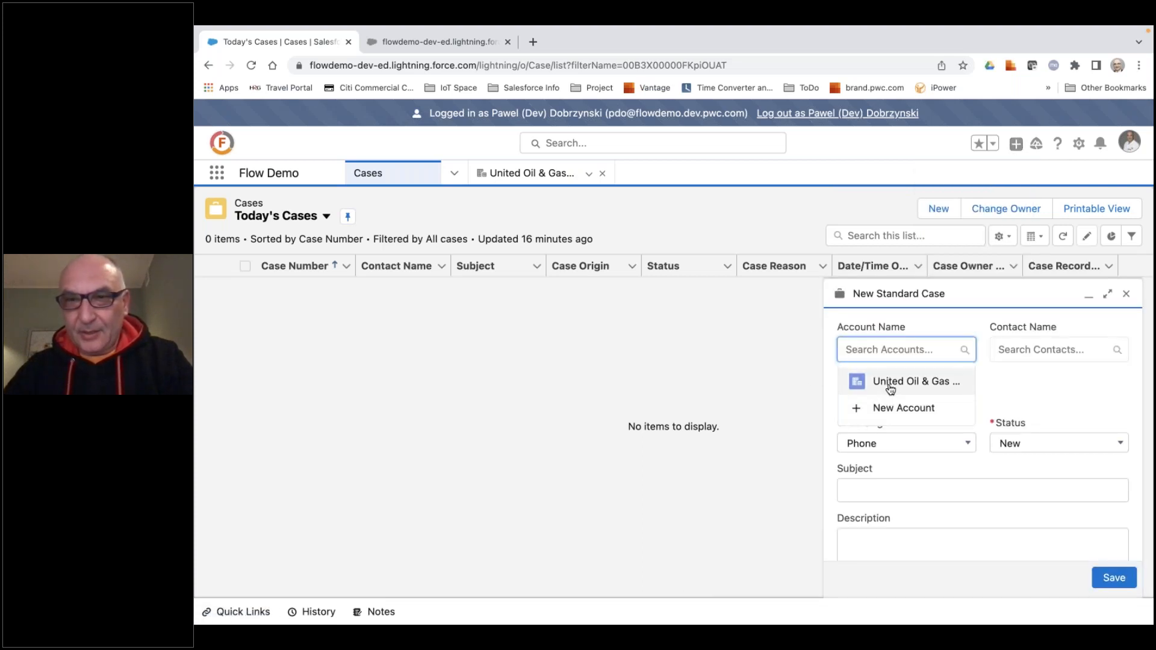
pyautogui.click(934, 493)
pyautogui.write('My n')
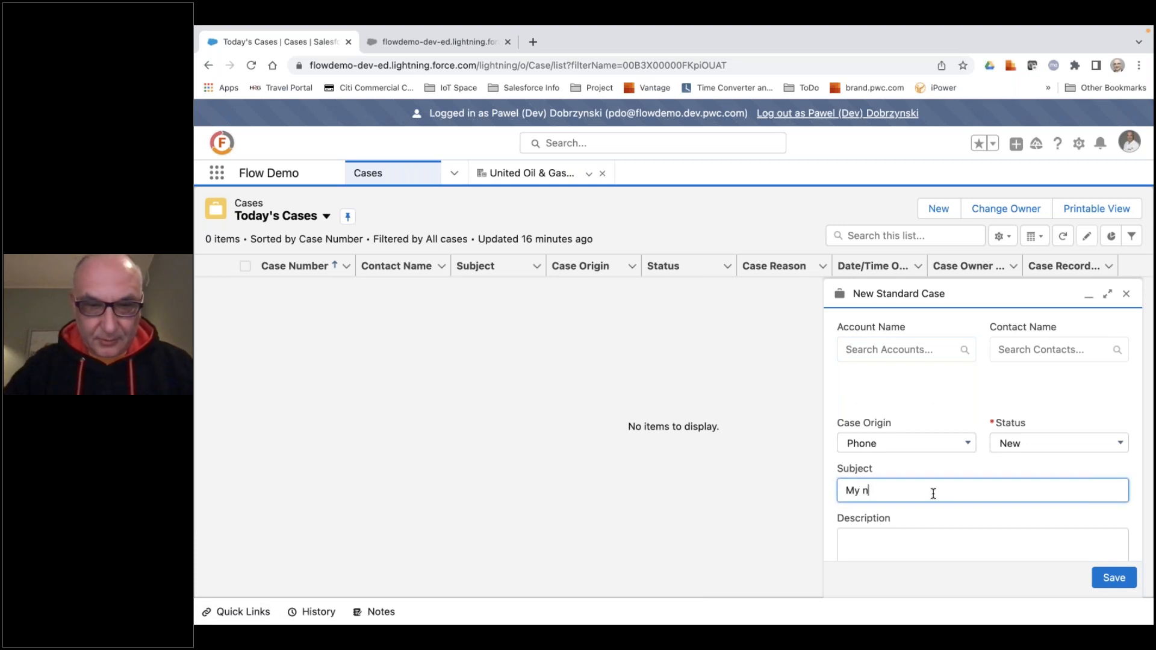
pyautogui.write('ew case')
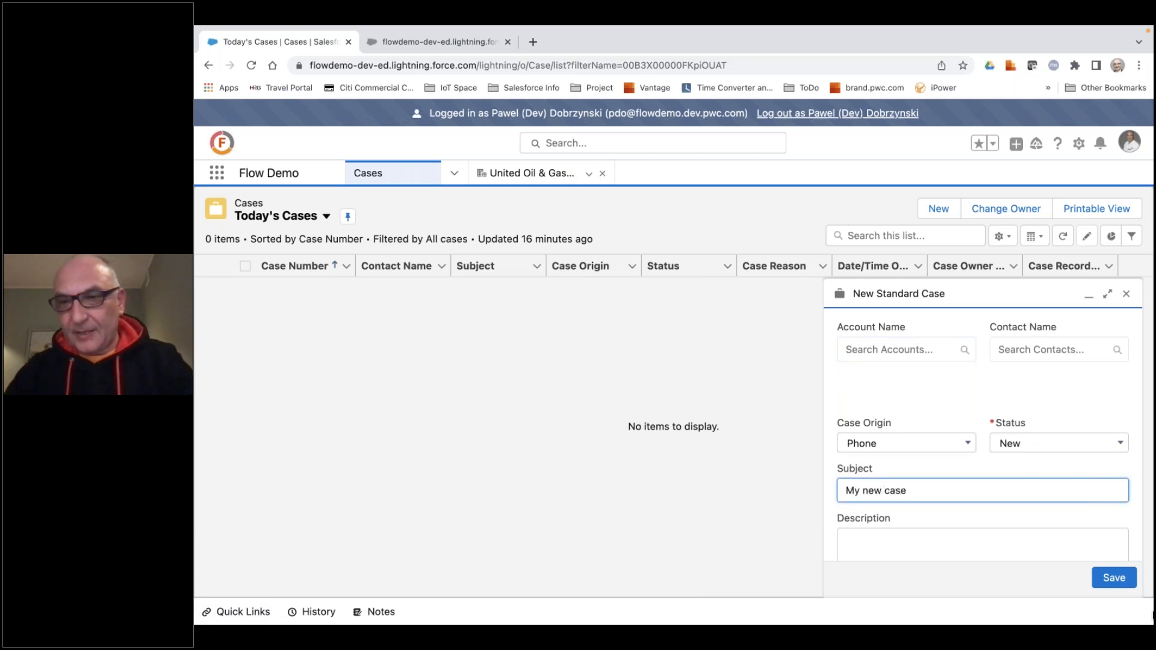
pyautogui.click(1110, 578)
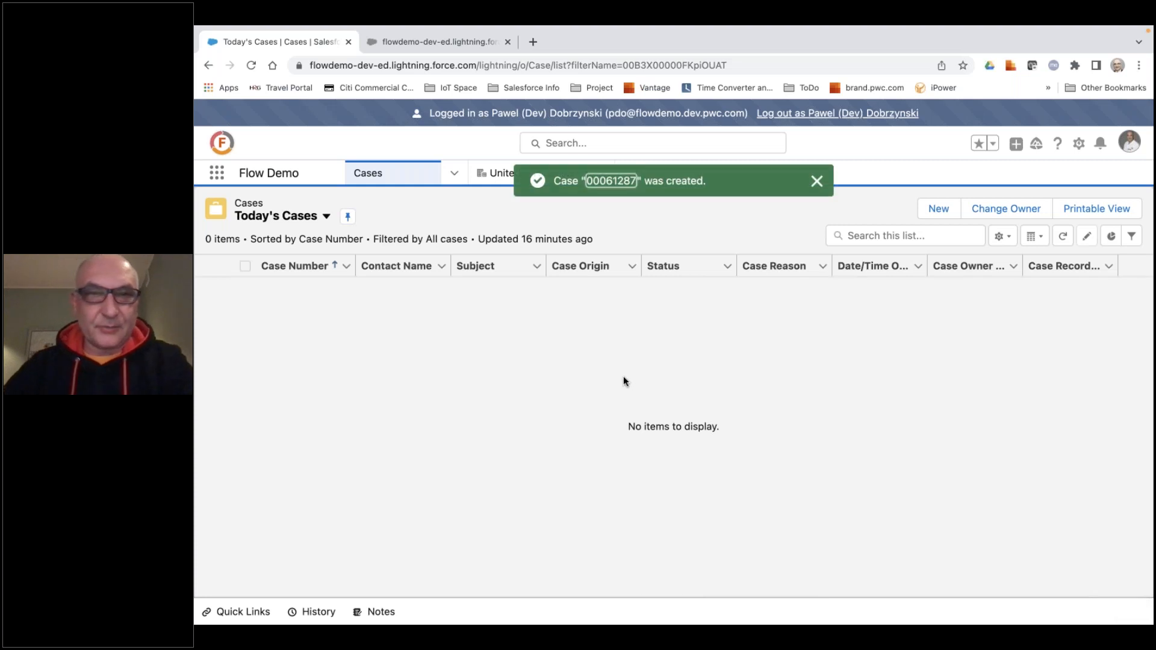
pyautogui.click(609, 184)
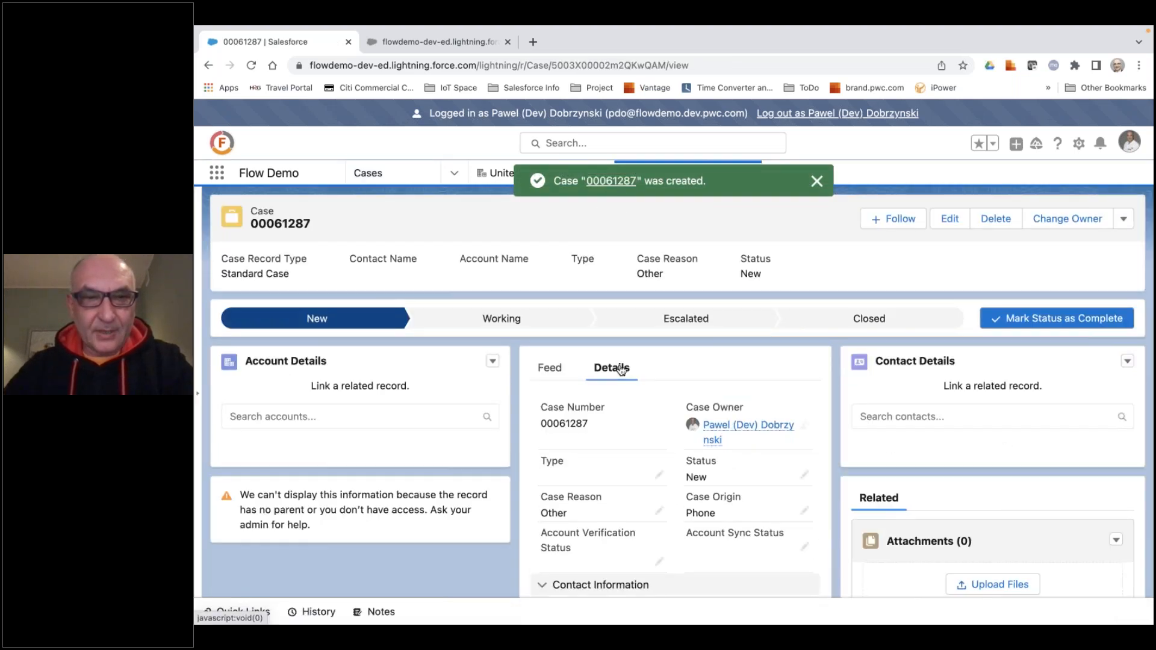
pyautogui.scroll(-5, 630, 398)
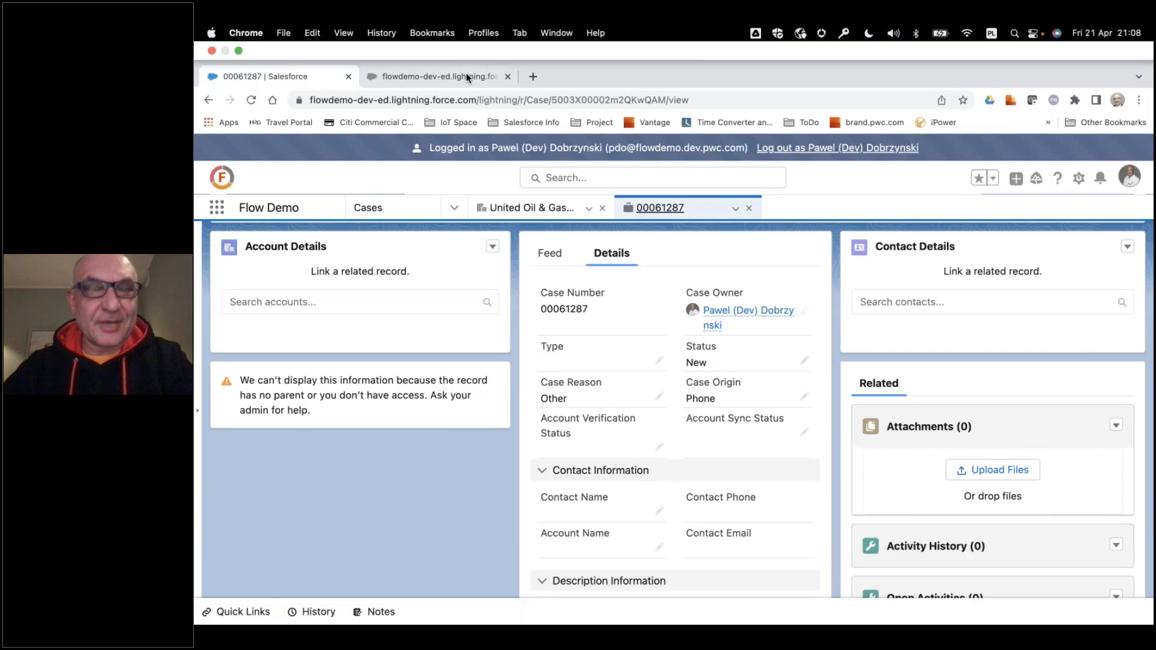
# Reload the Flows setup page and list the flows for created Case records in Flow Trigger Explorer.
pyautogui.click(462, 76)
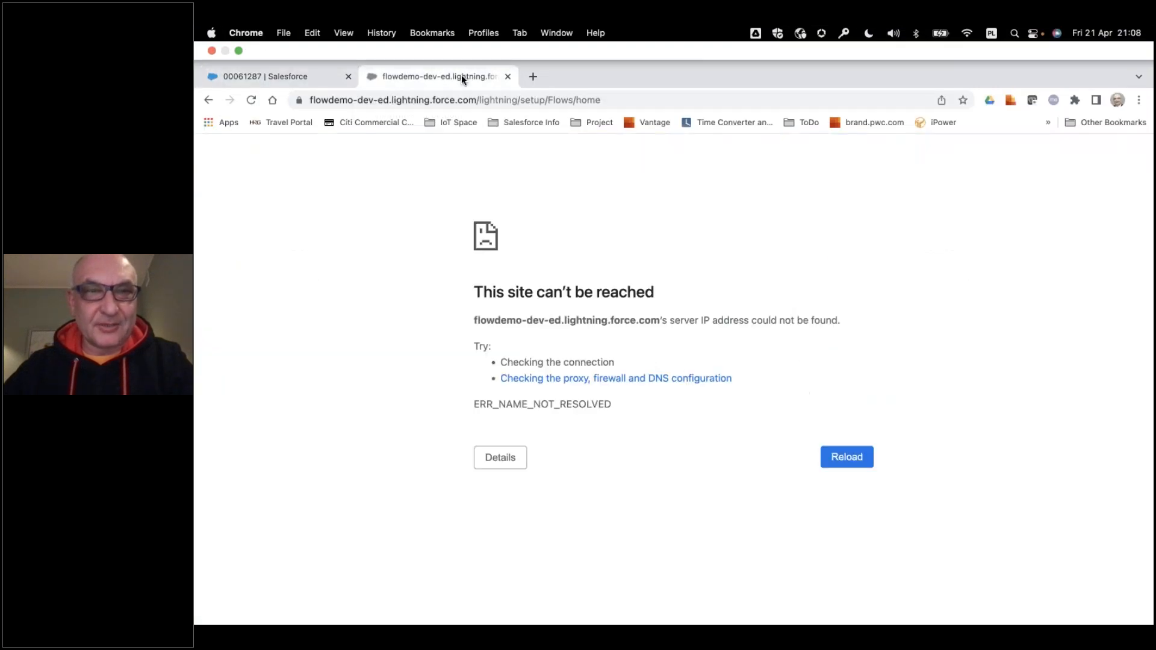
pyautogui.click(252, 100)
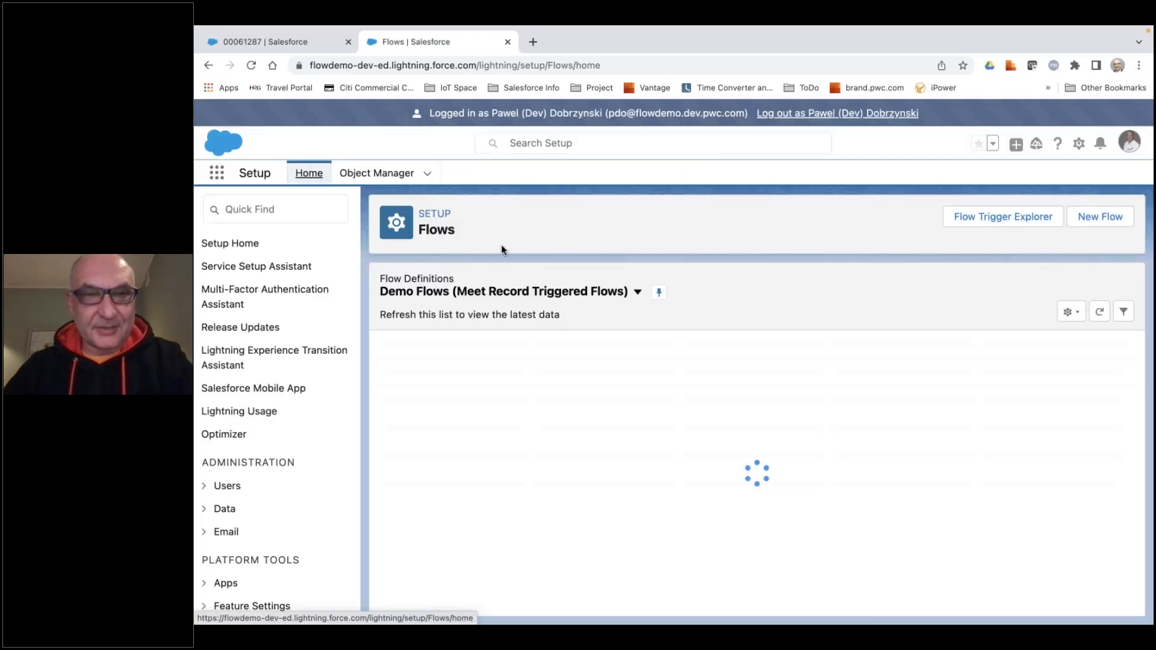
pyautogui.click(990, 219)
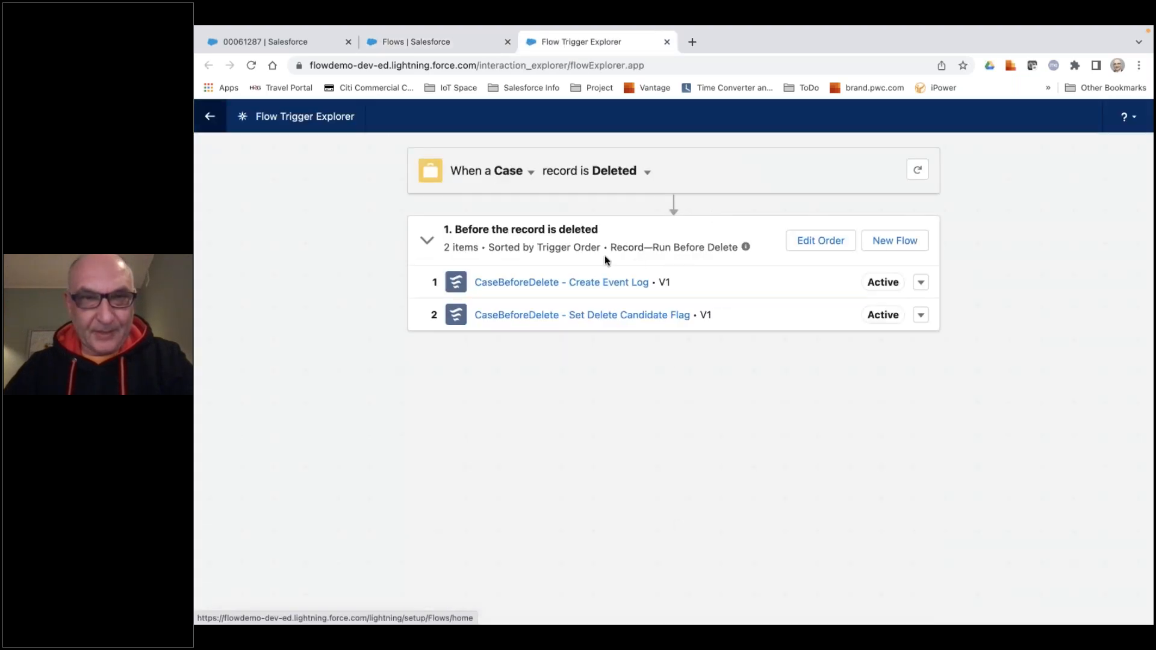
pyautogui.click(647, 173)
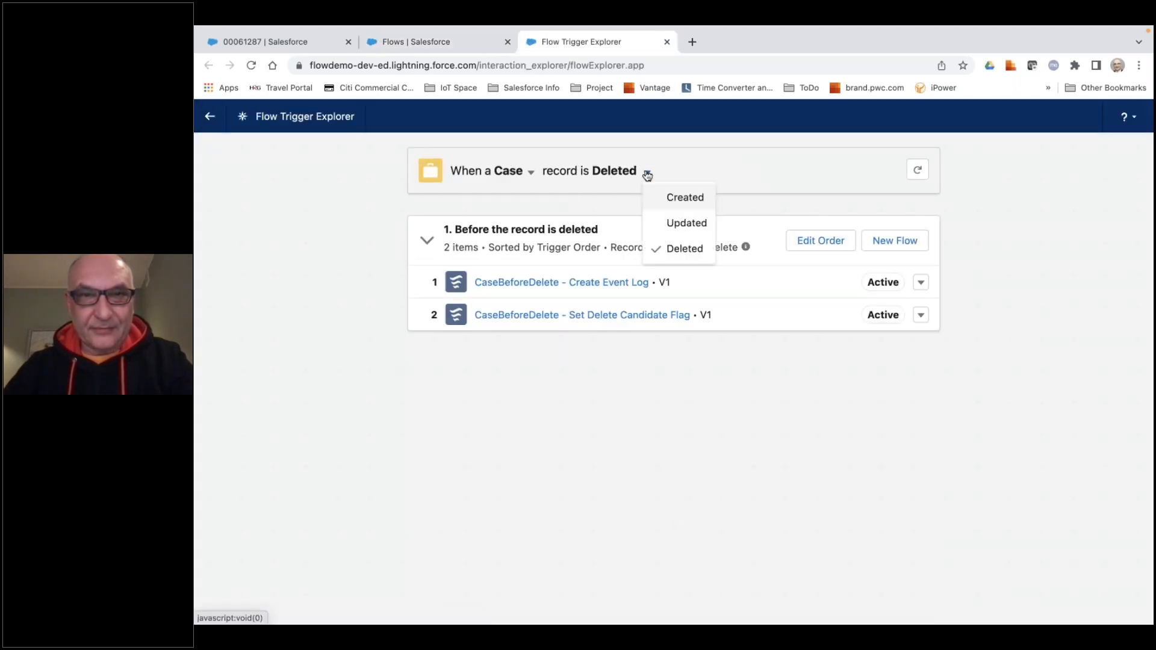
pyautogui.click(668, 199)
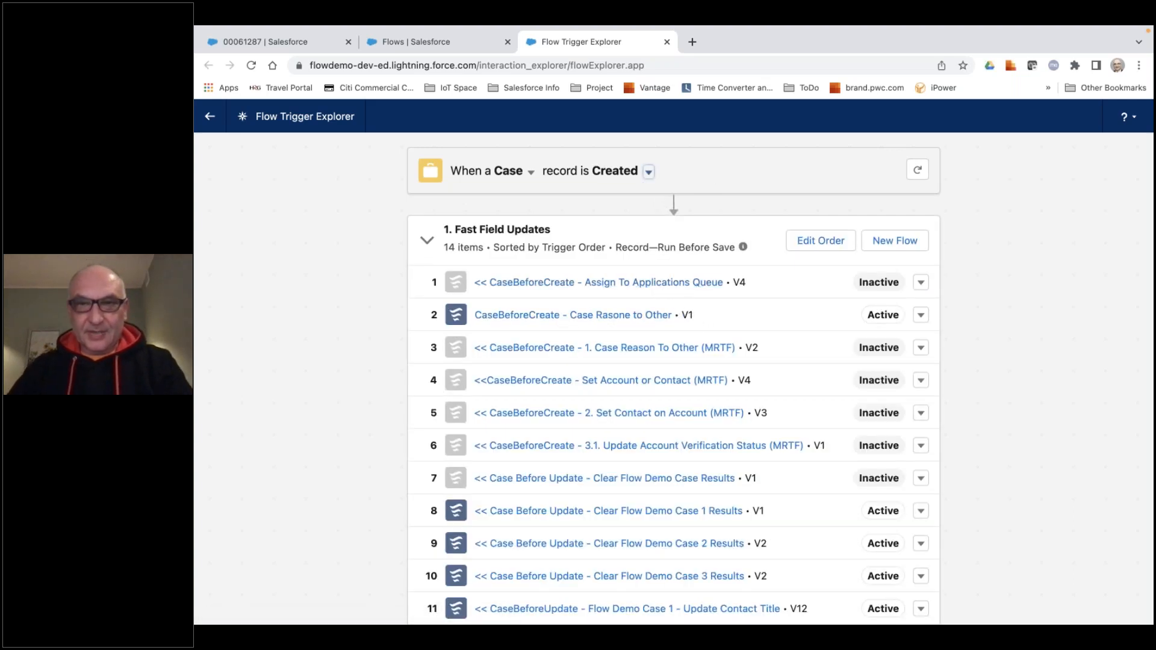
# Deactivate version 1 of the "CaseBeforeCreate - Case Rasone to Other" flow from its flow details.
pyautogui.click(920, 317)
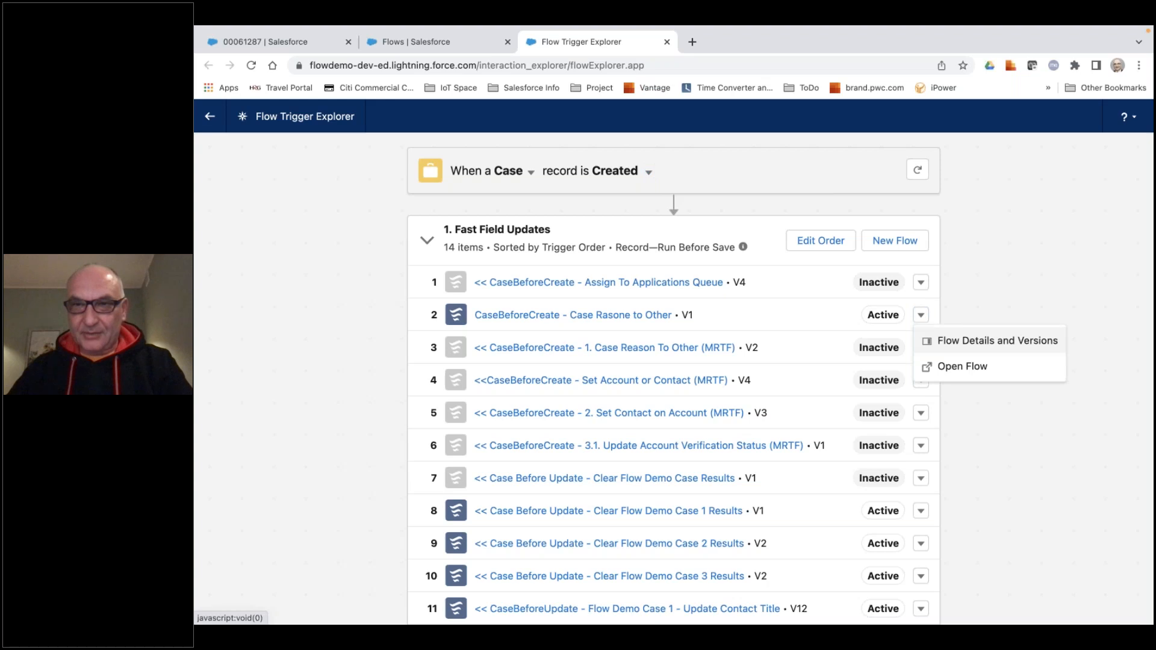
pyautogui.click(977, 343)
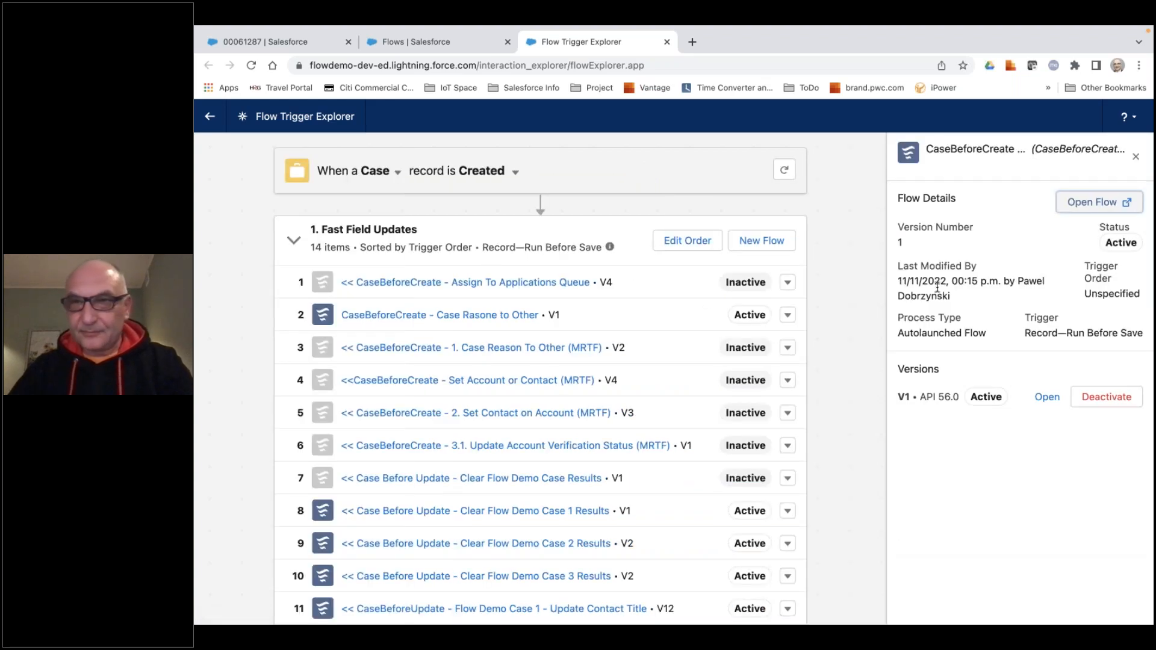
pyautogui.click(1097, 397)
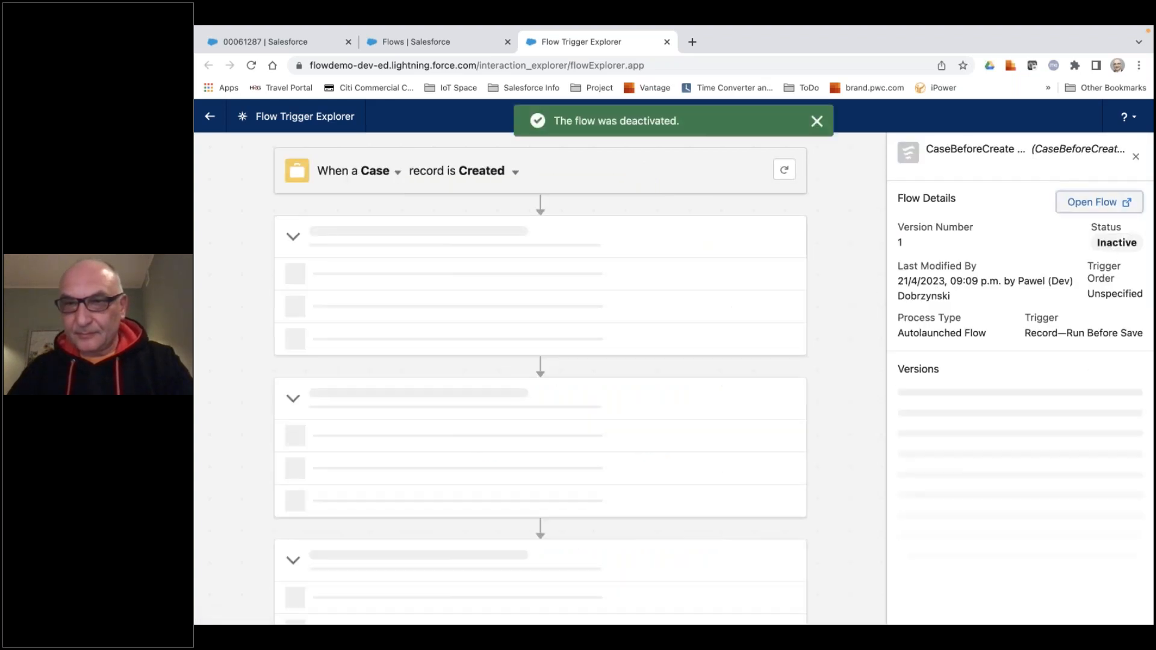
pyautogui.click(817, 122)
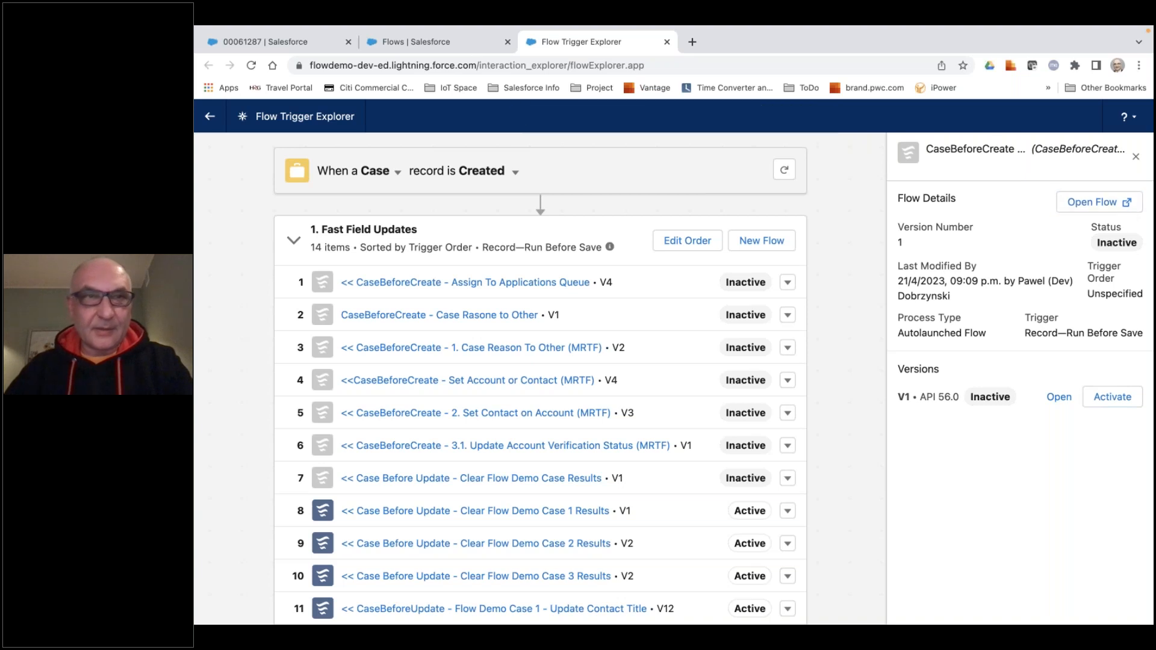
# Return to the open case record and create another standard case with the subject "My New case".
pyautogui.click(436, 43)
pyautogui.click(305, 40)
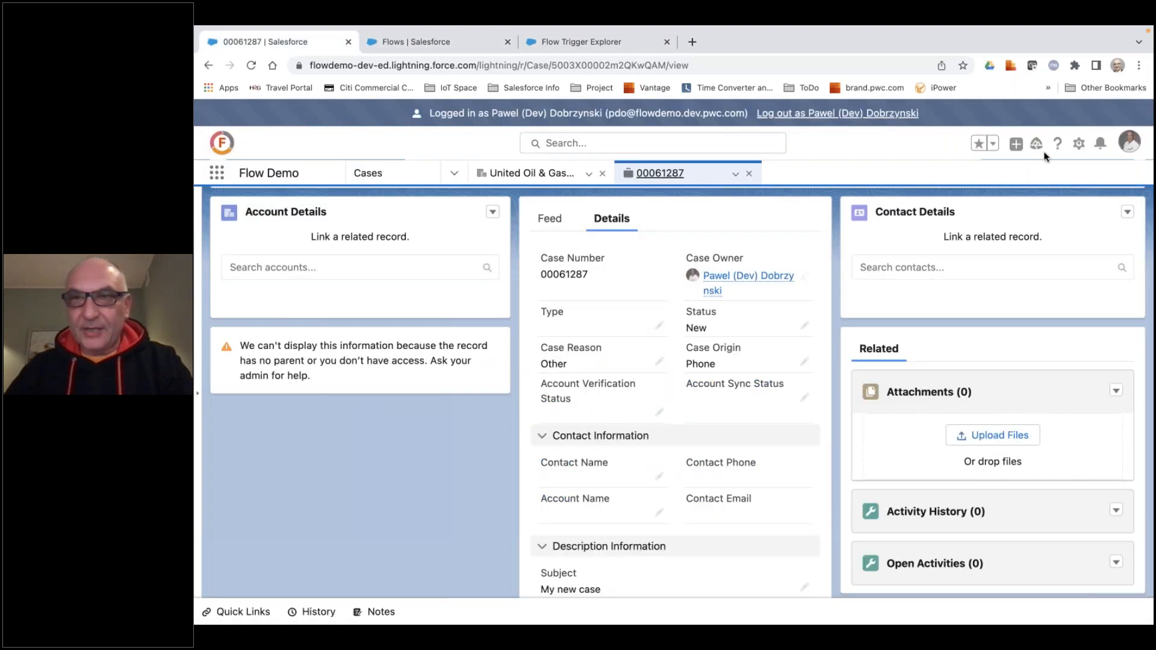
pyautogui.click(1017, 144)
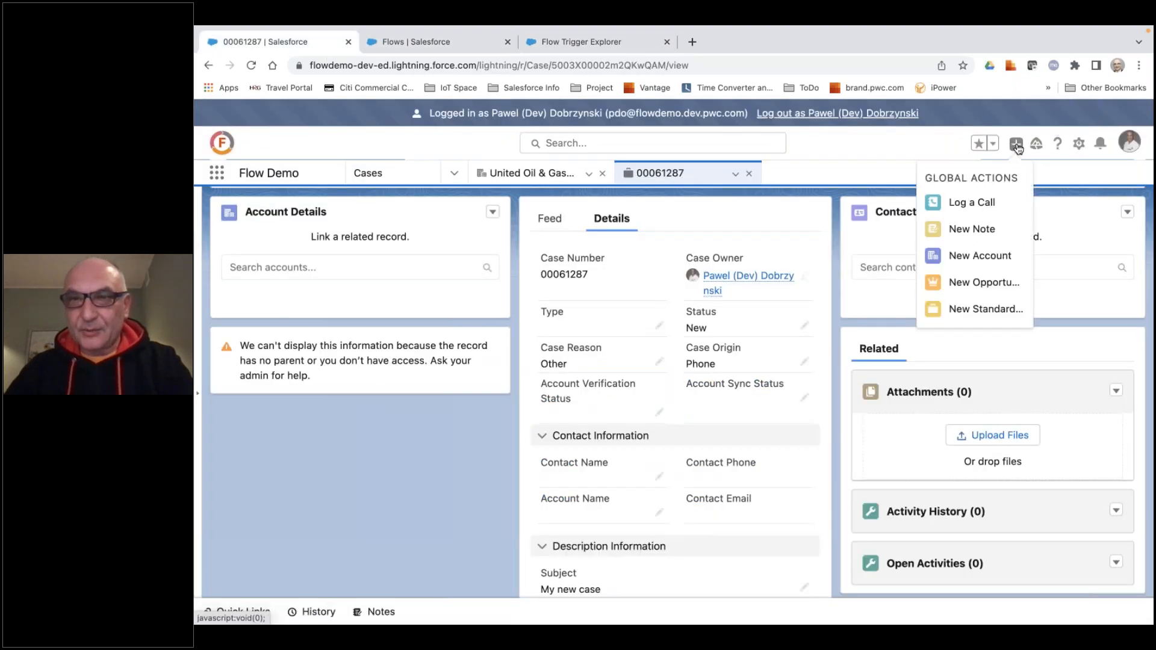
pyautogui.click(987, 308)
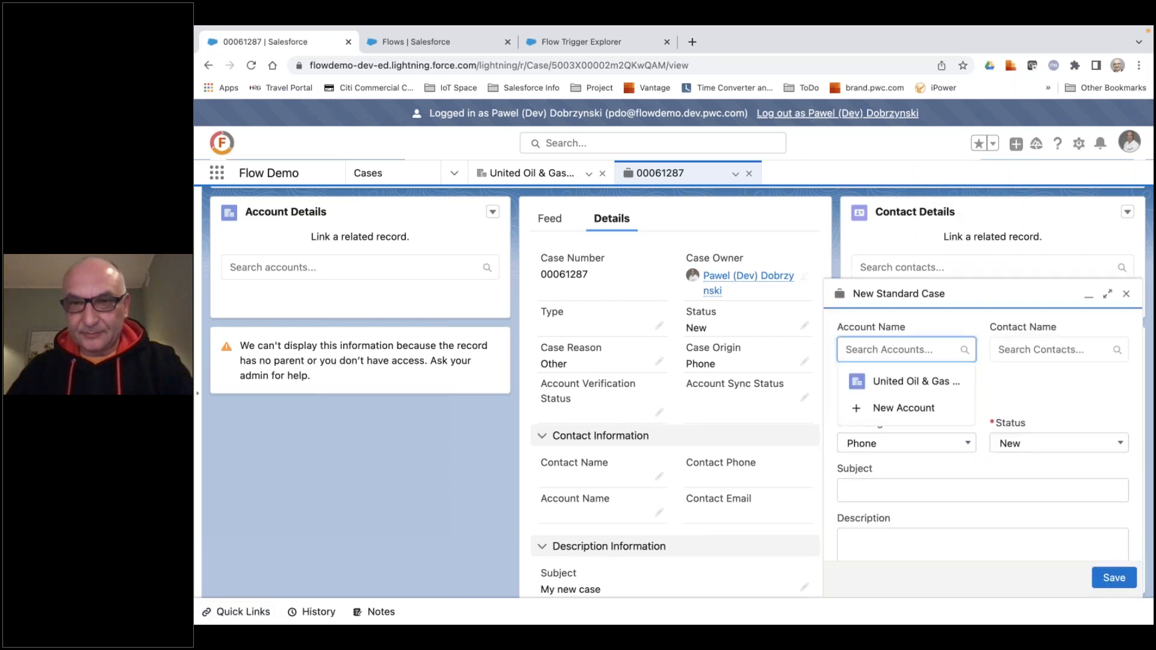
pyautogui.click(958, 488)
pyautogui.write('My')
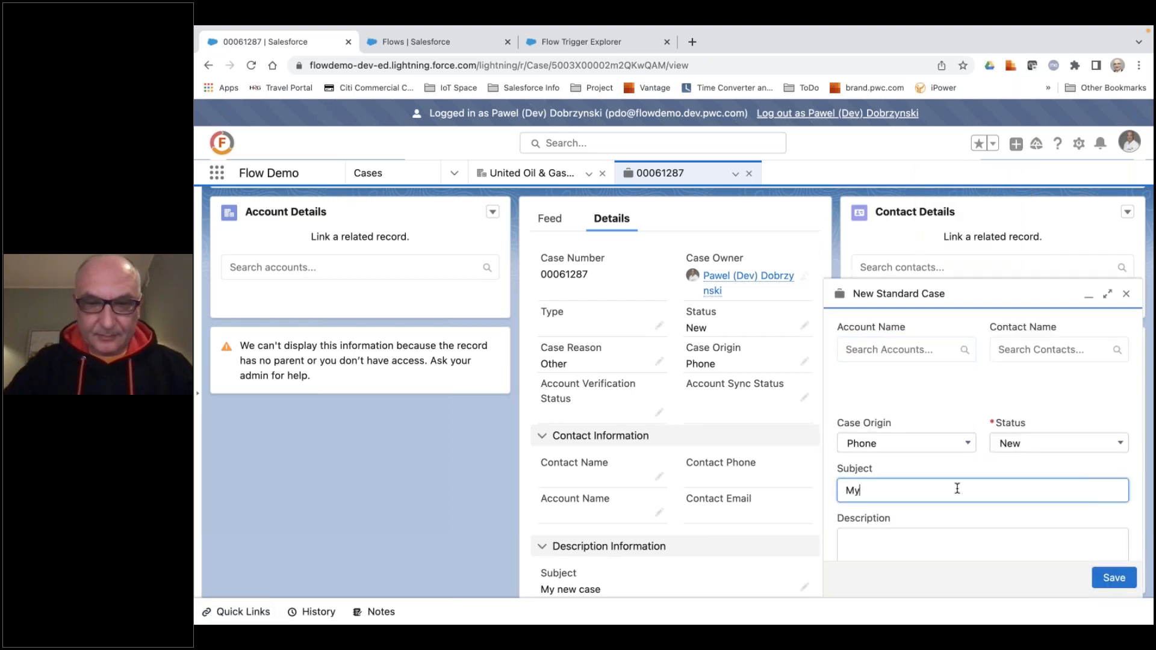
pyautogui.write(' New case')
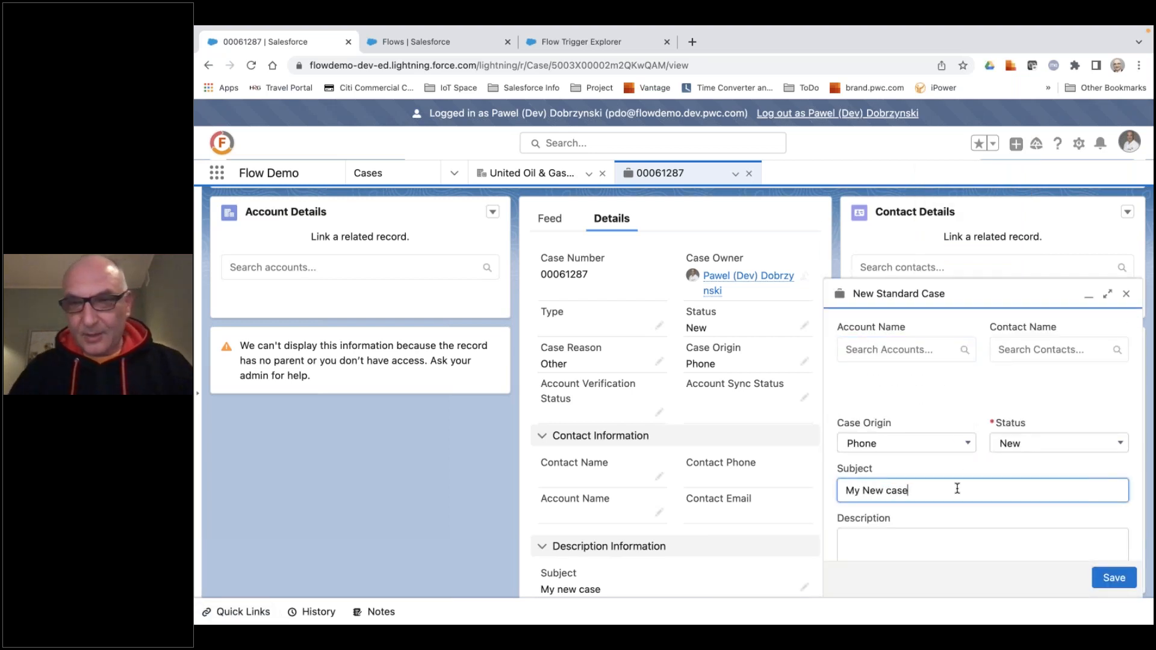
pyautogui.click(1114, 578)
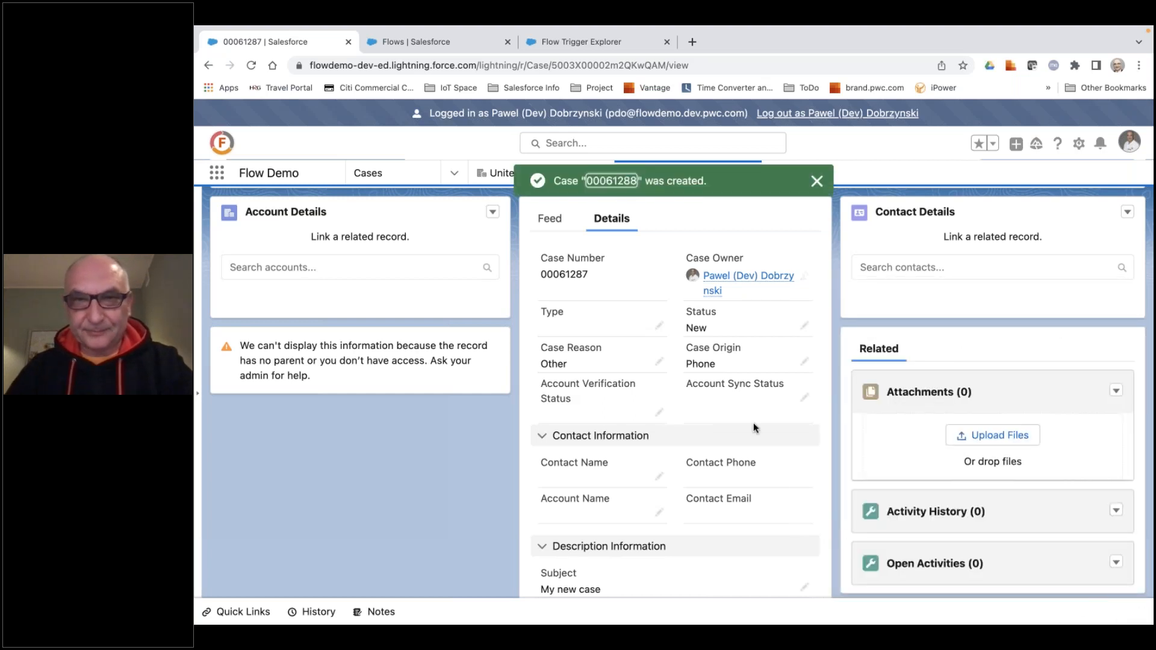
# Open the newly created case and examine its Case Reason field in the record details.
pyautogui.click(607, 182)
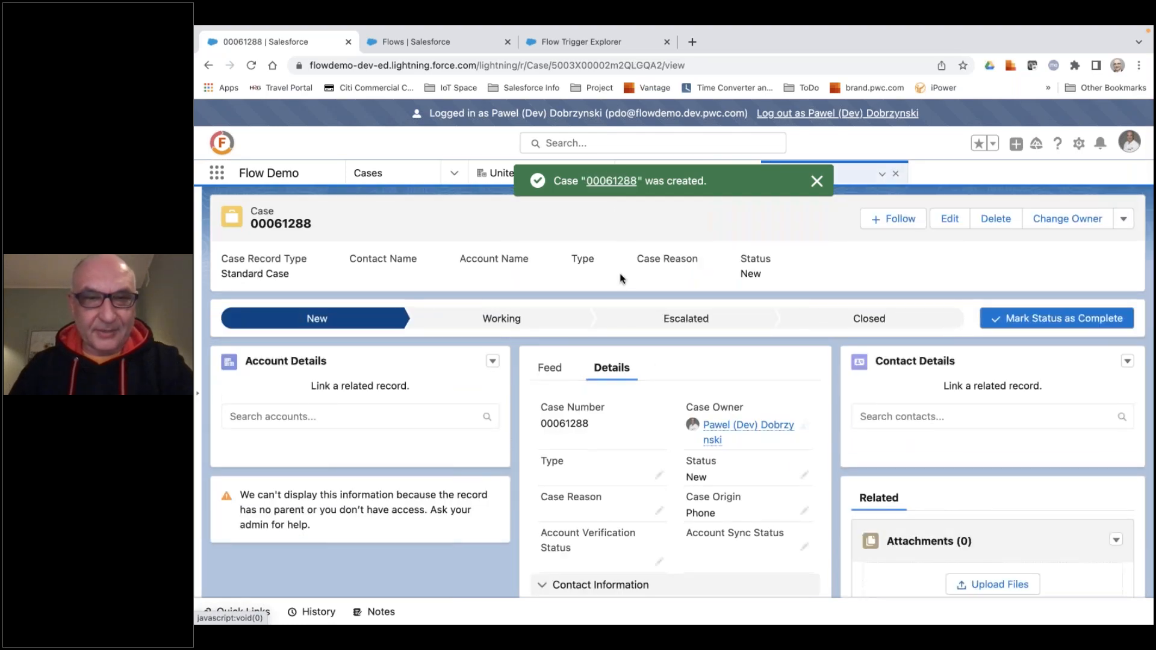
pyautogui.scroll(-3, 607, 370)
pyautogui.scroll(3, 607, 370)
pyautogui.scroll(5, 608, 370)
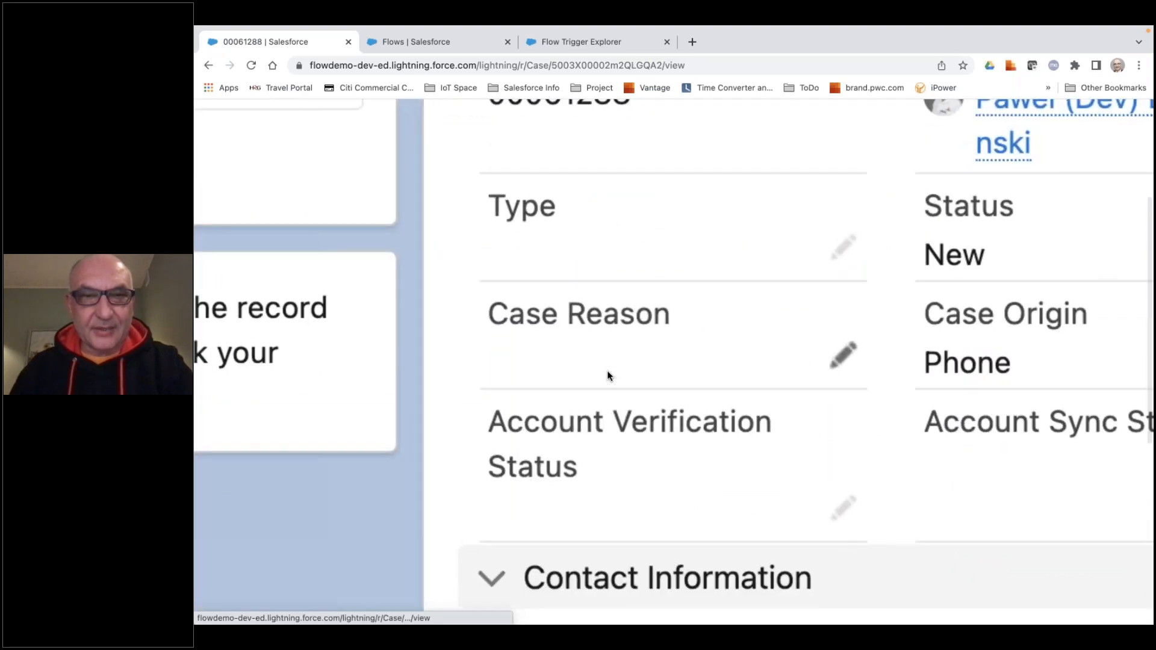
pyautogui.scroll(-5, 607, 371)
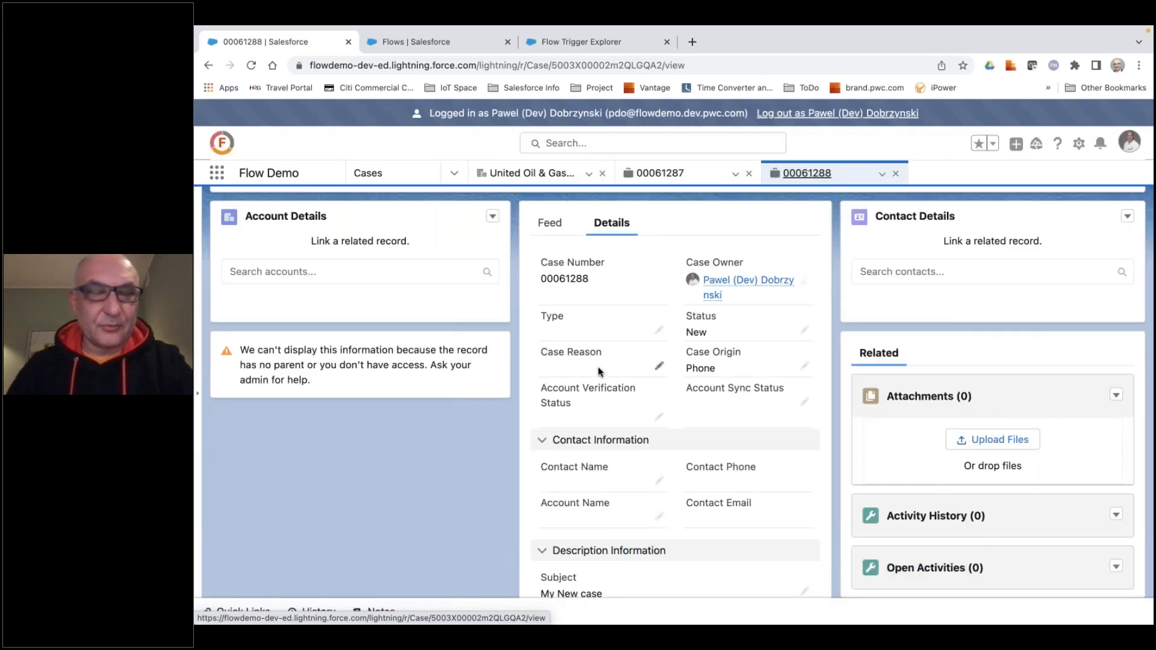
# Create a new Record-Triggered Flow from the Flows setup page.
pyautogui.click(446, 47)
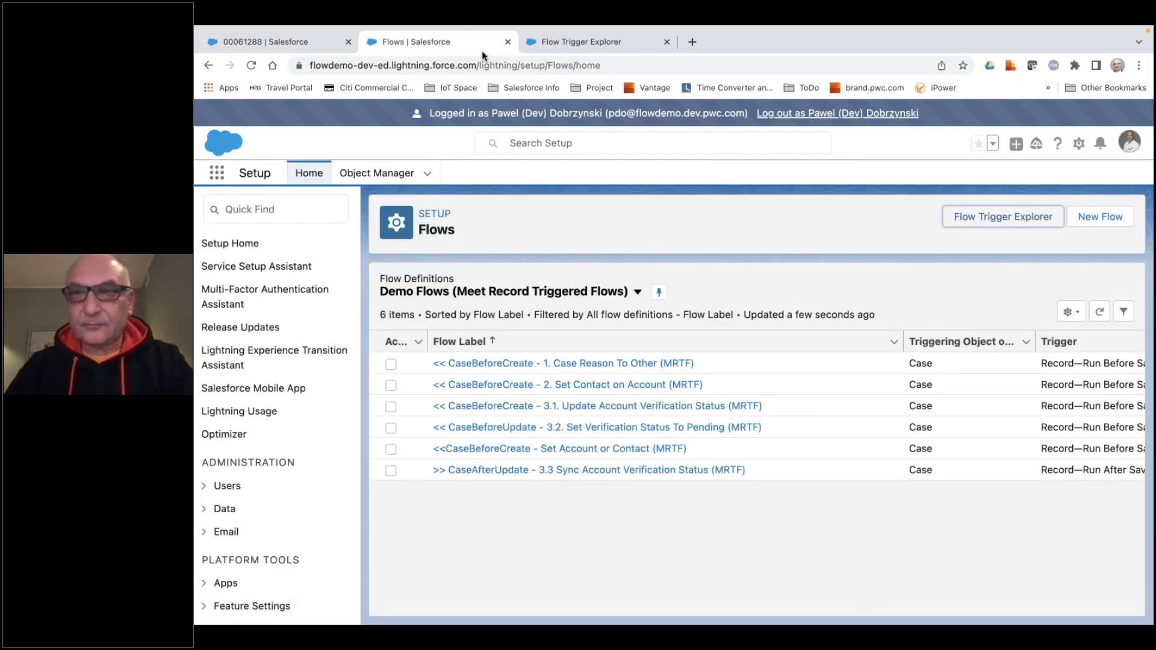
pyautogui.click(1100, 216)
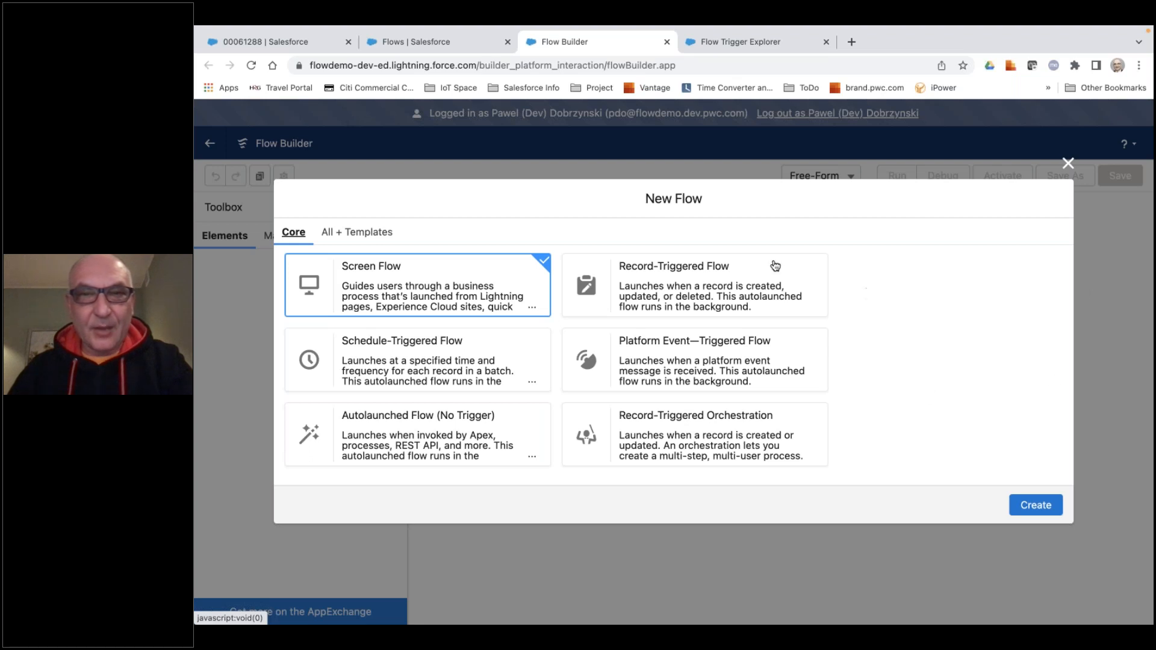
pyautogui.click(718, 281)
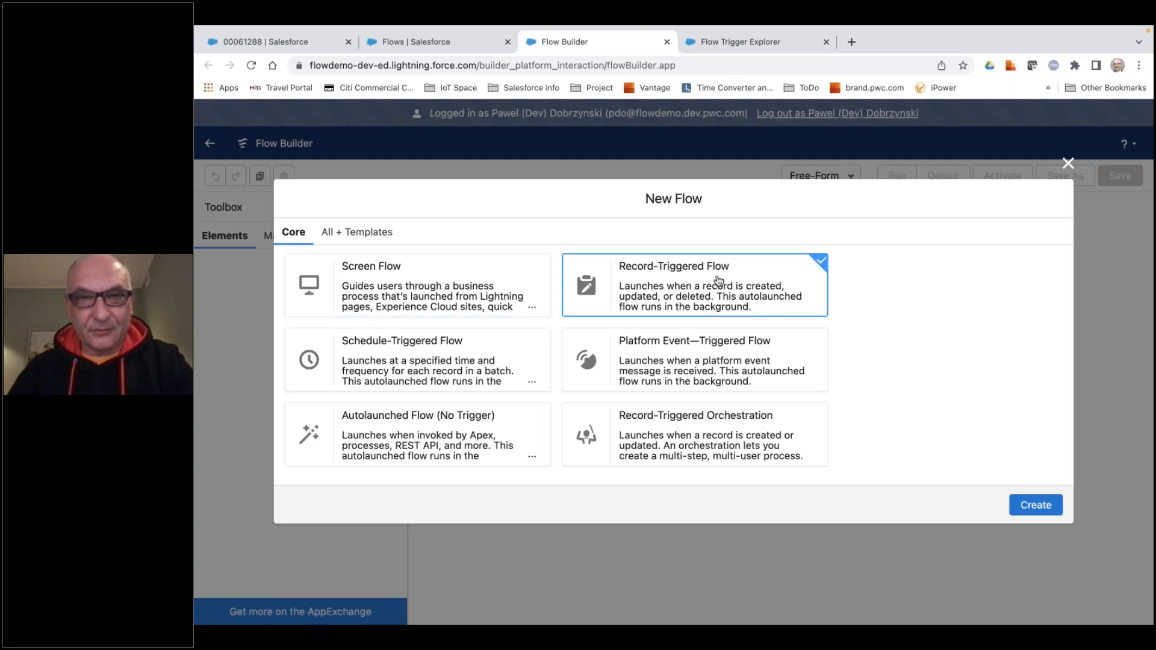
pyautogui.click(1018, 502)
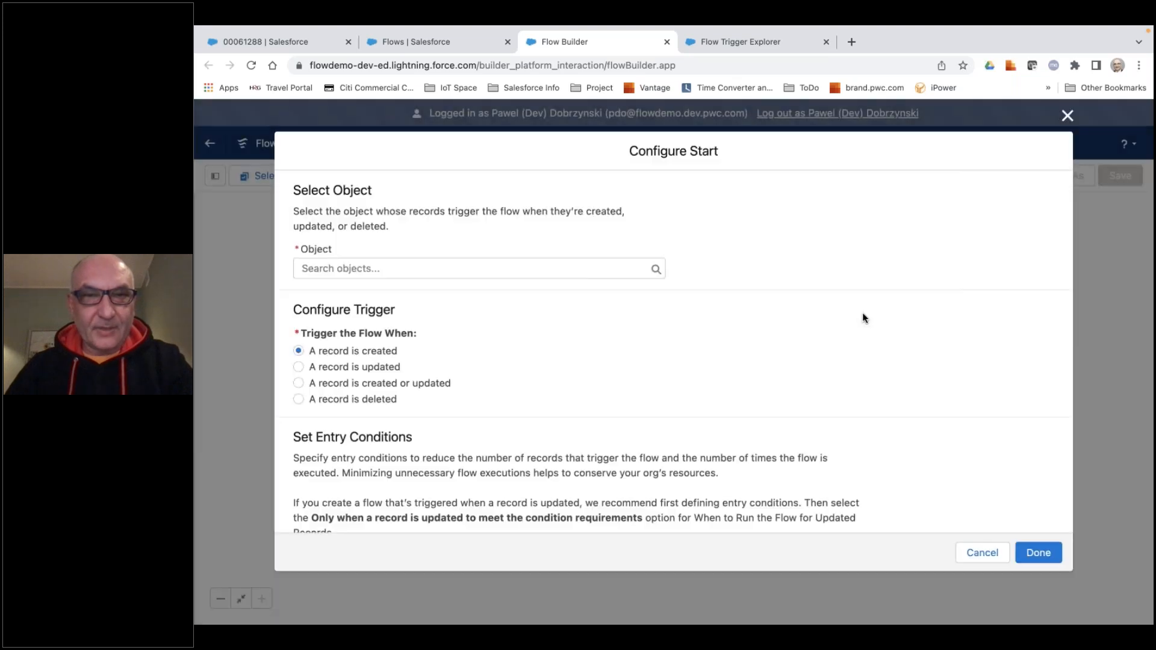
# Review the flow's start options and set Case as the object whose records trigger the flow.
pyautogui.scroll(-5, 843, 330)
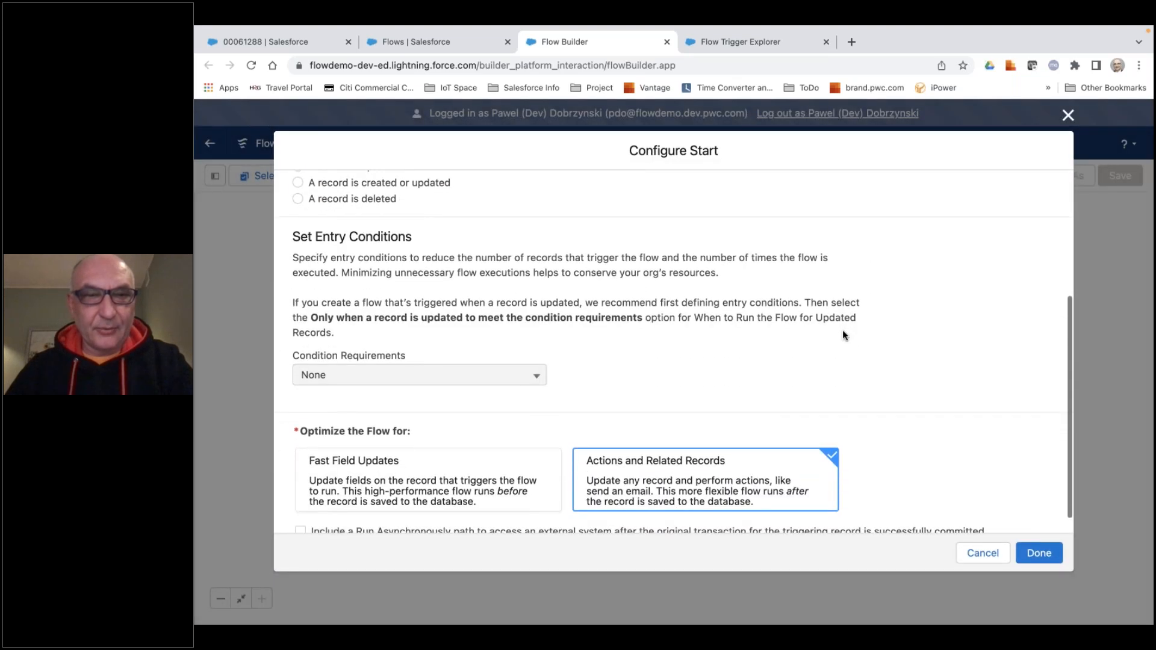
pyautogui.scroll(-1, 841, 335)
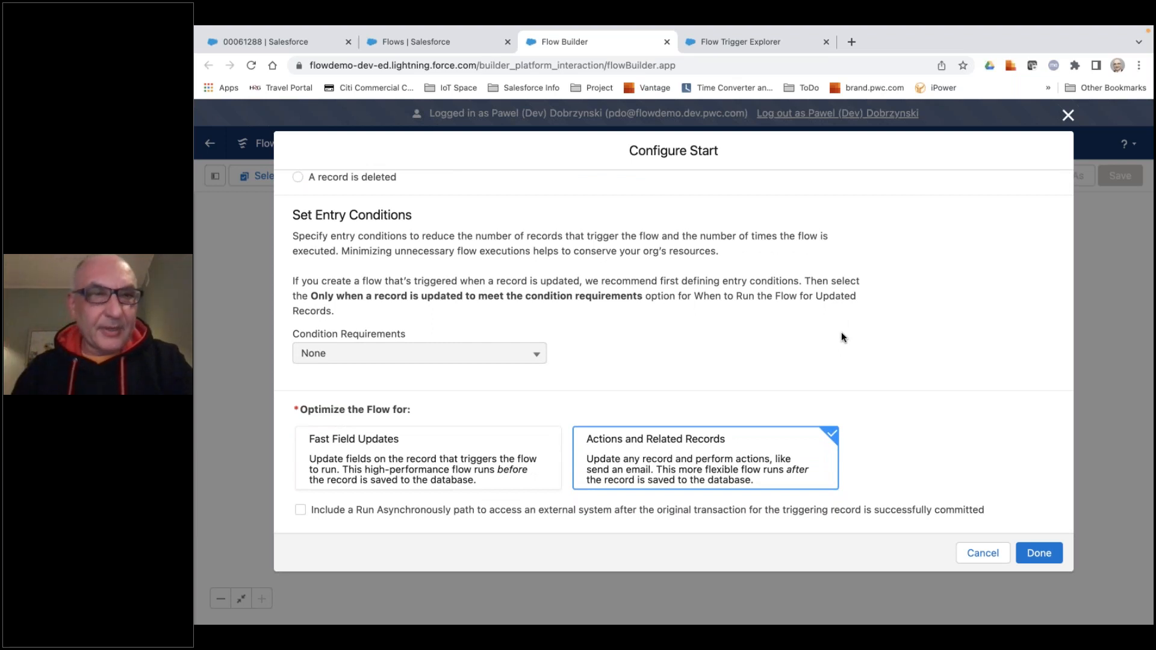
pyautogui.scroll(3, 855, 333)
pyautogui.scroll(1, 865, 336)
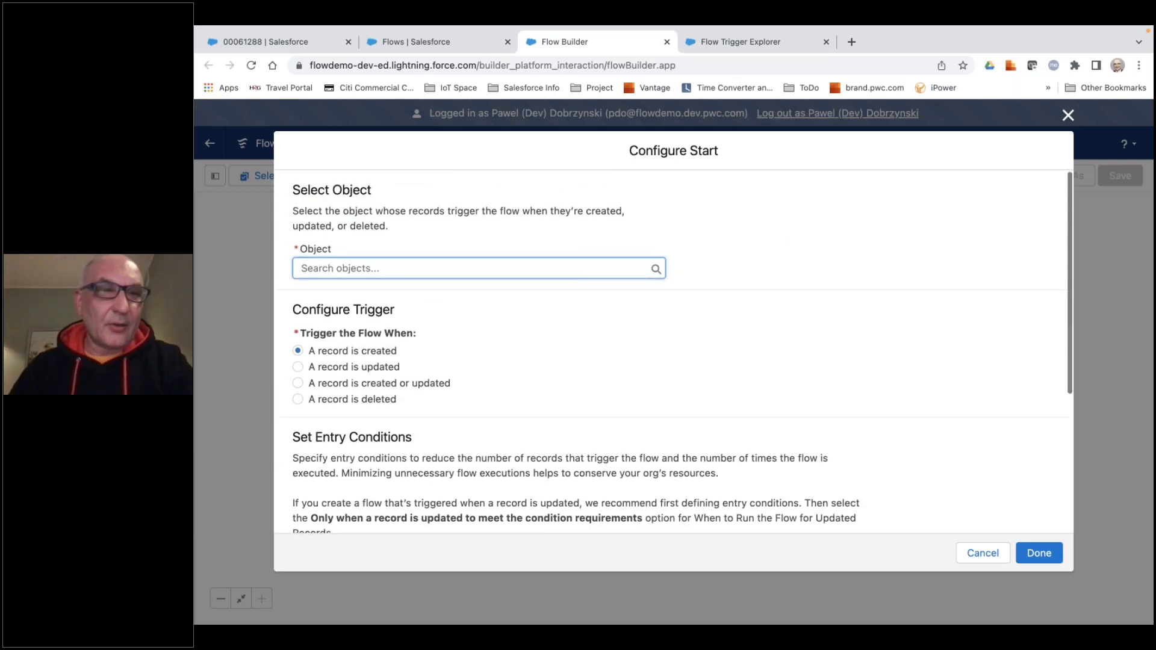
pyautogui.click(423, 268)
pyautogui.write('case')
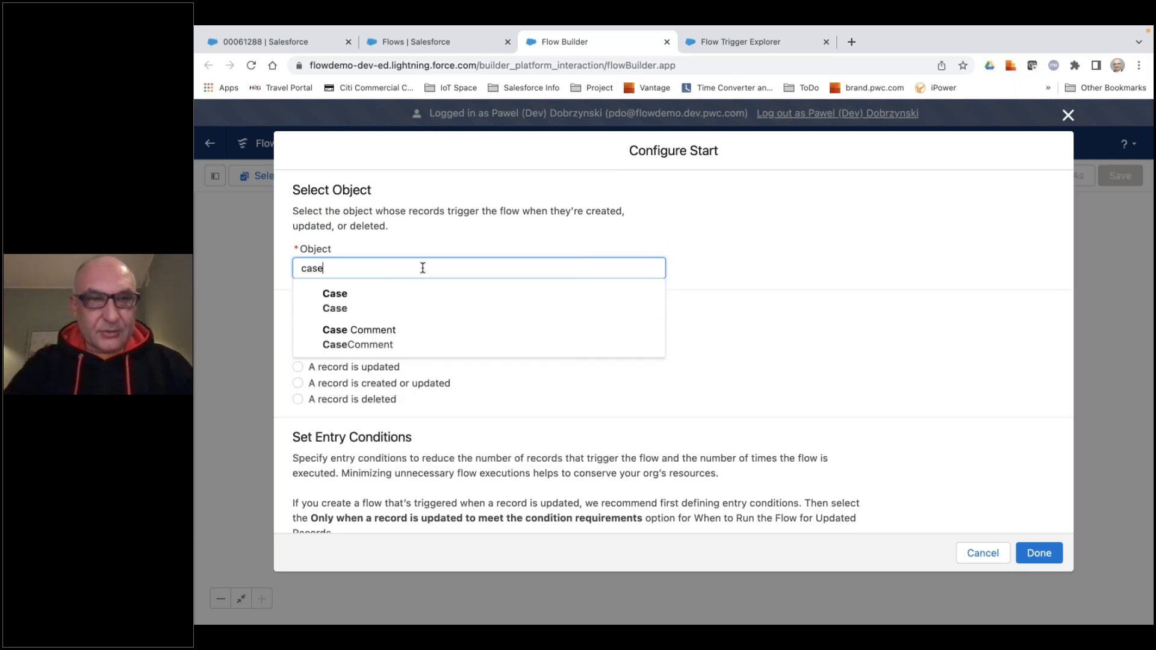
pyautogui.click(379, 299)
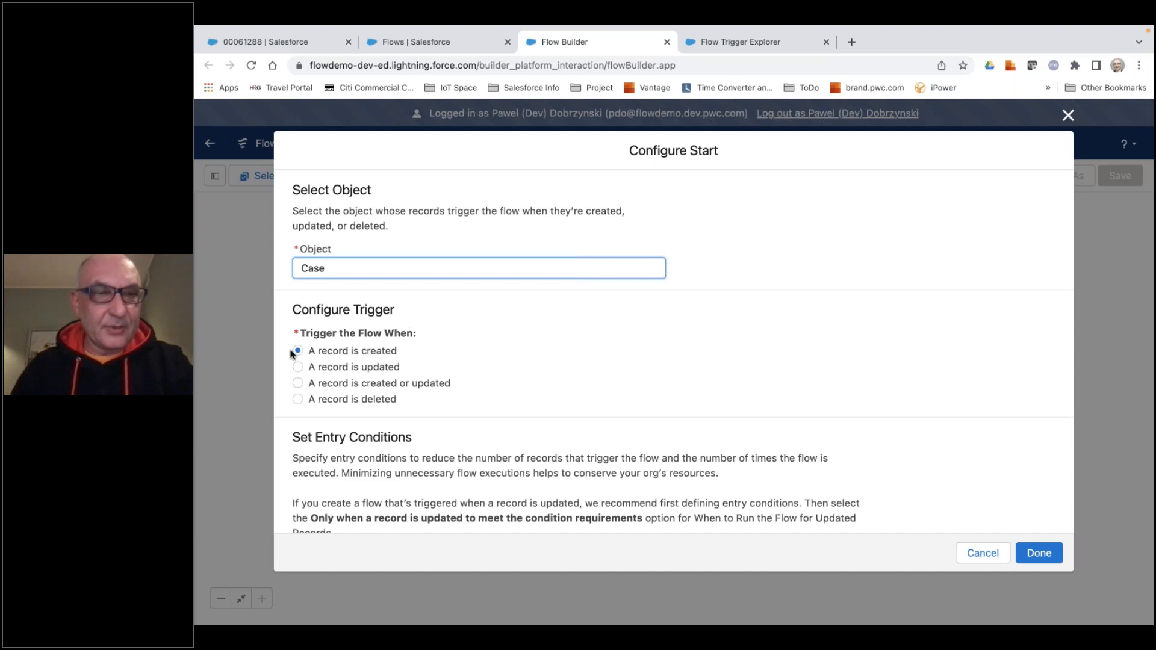
# Set the flow's entry condition requirements to All Conditions Are Met (AND).
pyautogui.scroll(-3, 427, 356)
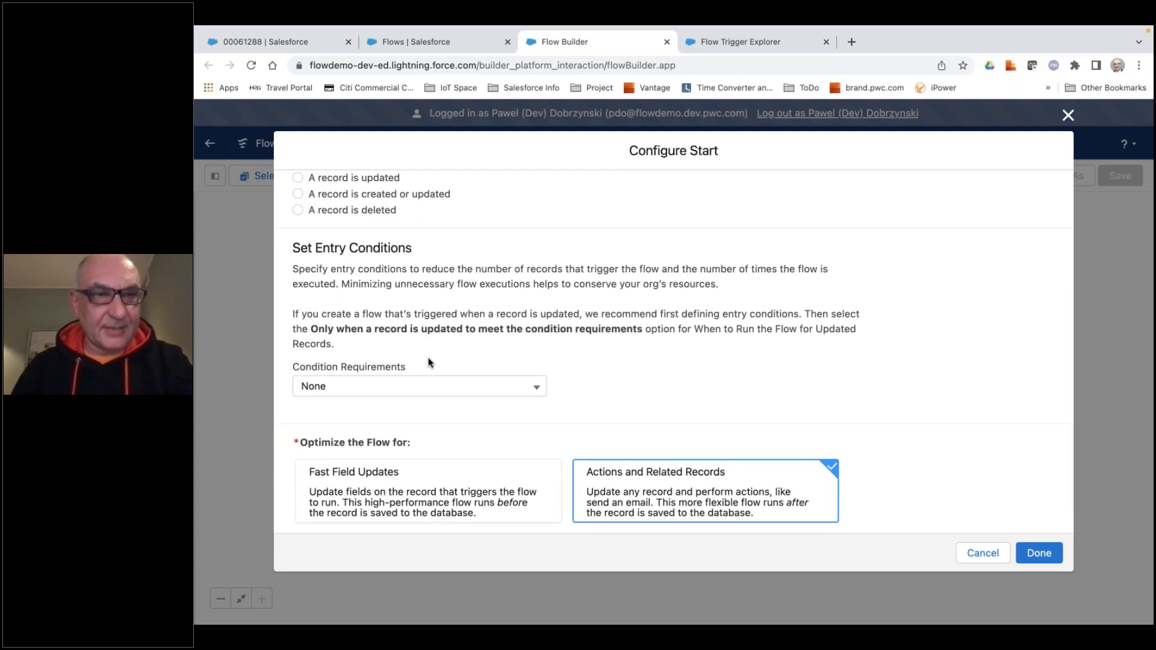
pyautogui.click(429, 389)
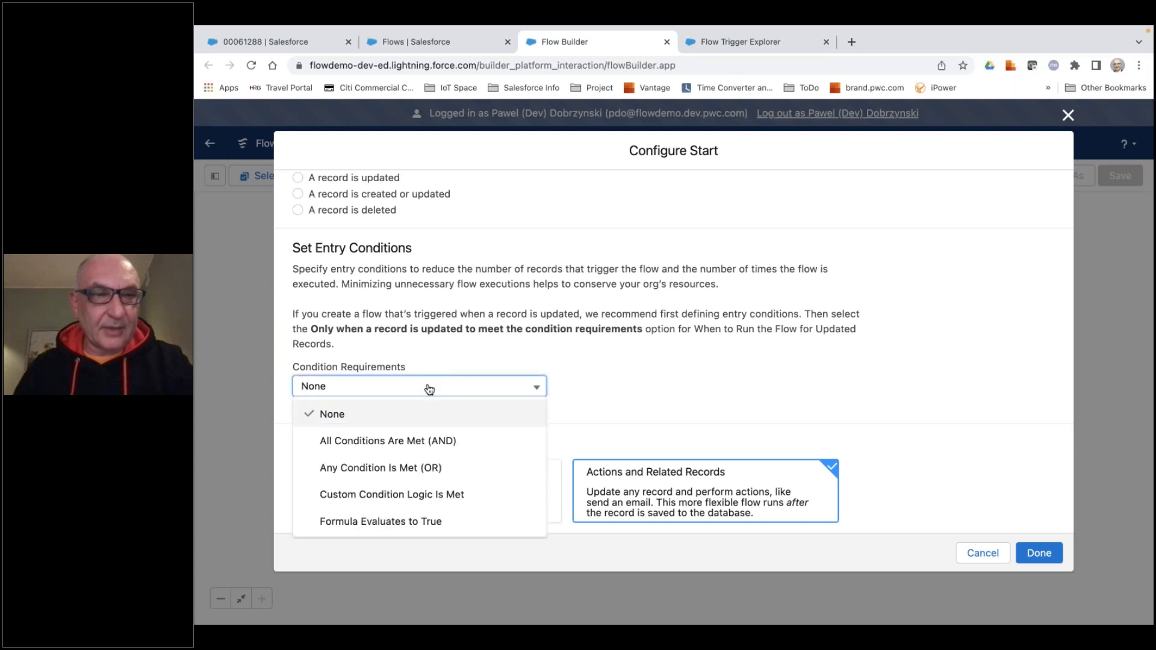
pyautogui.click(428, 441)
pyautogui.scroll(-1, 433, 428)
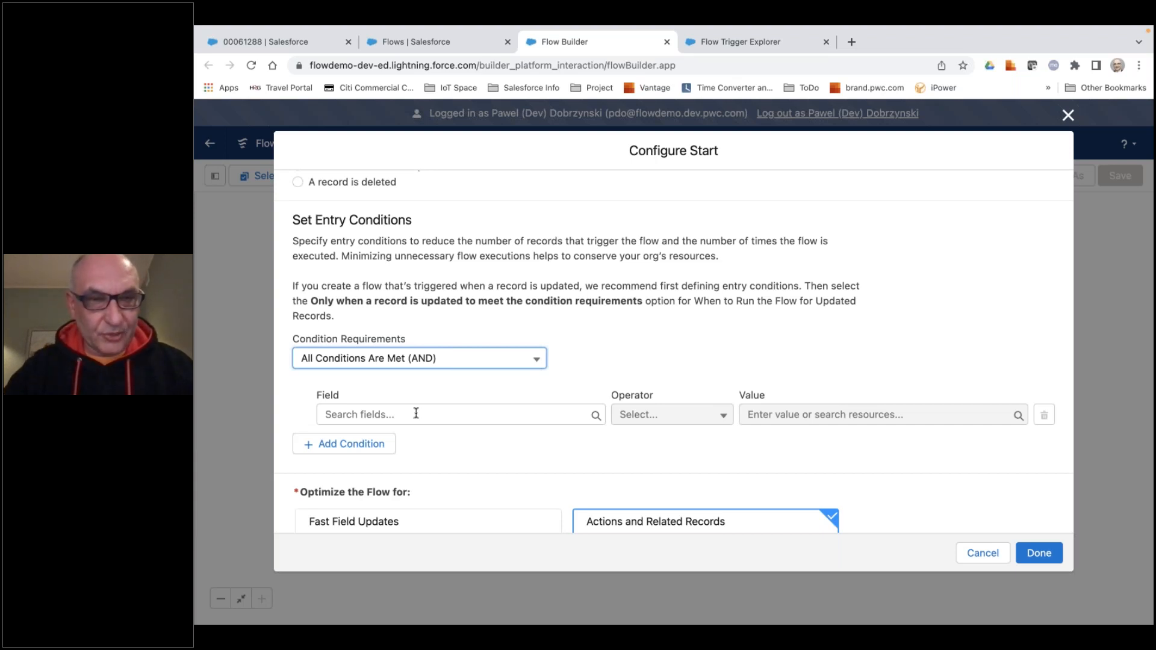
# Choose the case's Reason field for the first entry condition.
pyautogui.click(416, 413)
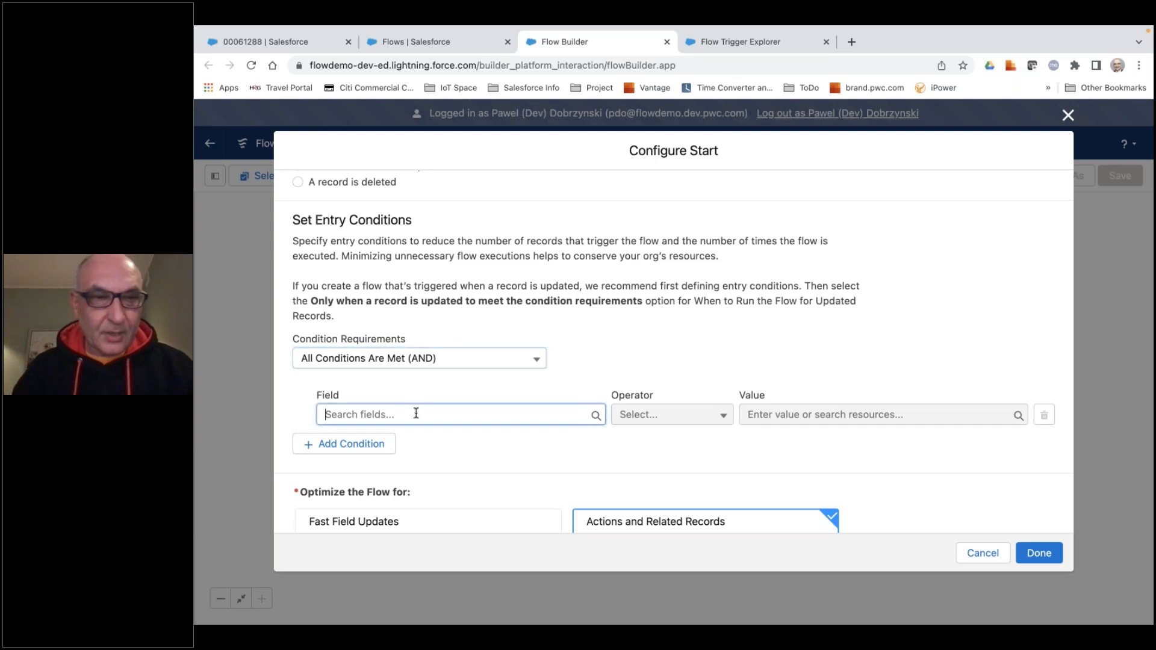
pyautogui.write('rea')
pyautogui.write('so')
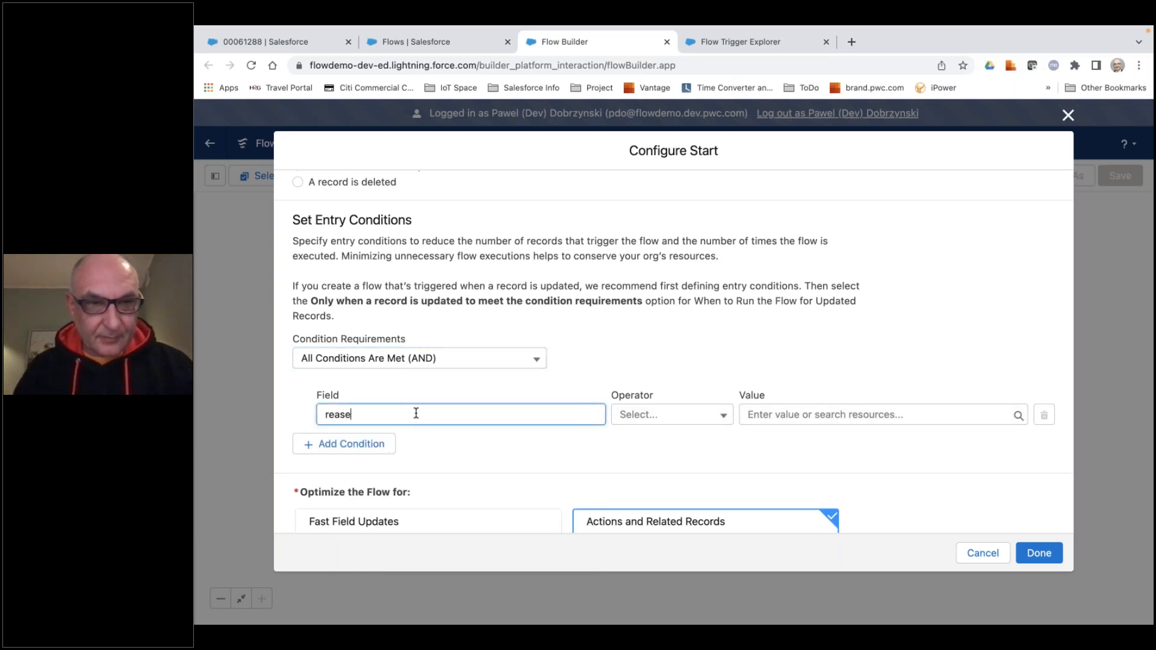
pyautogui.press('BackSpace')
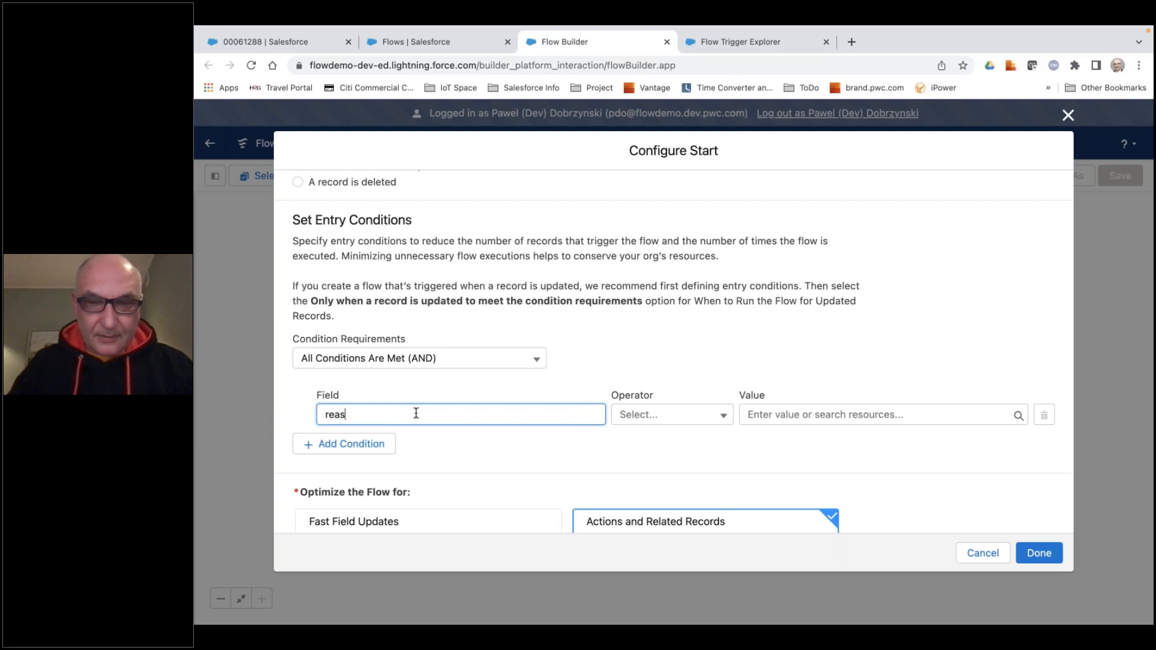
pyautogui.press('BackSpace')
pyautogui.press('BackSpace')
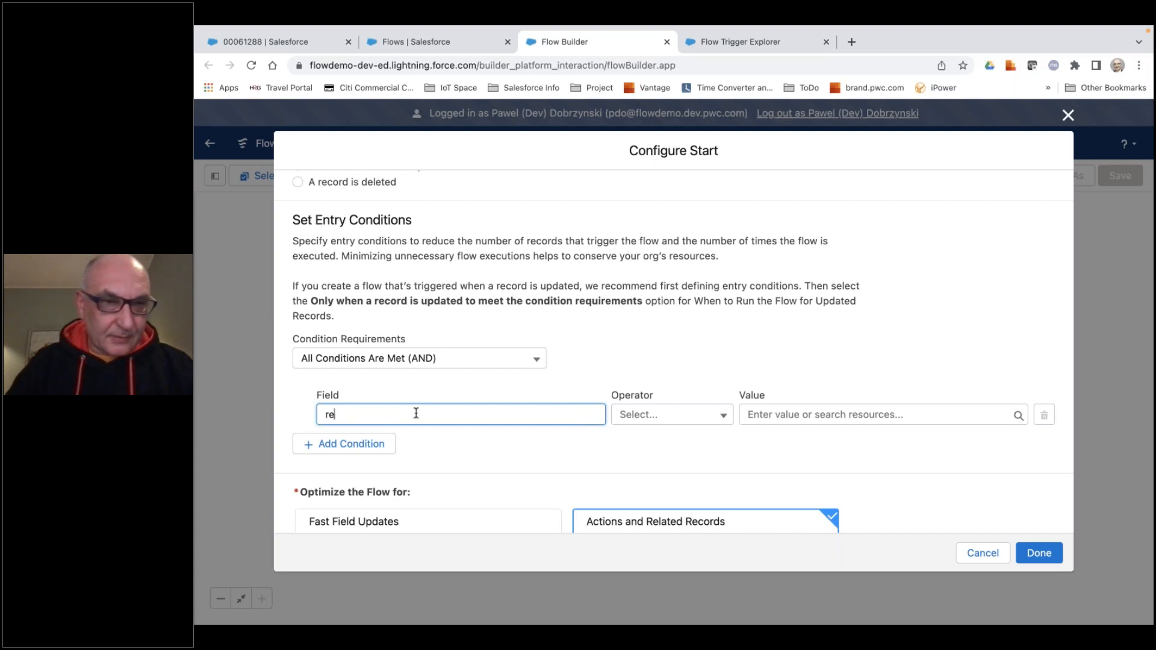
pyautogui.write('as')
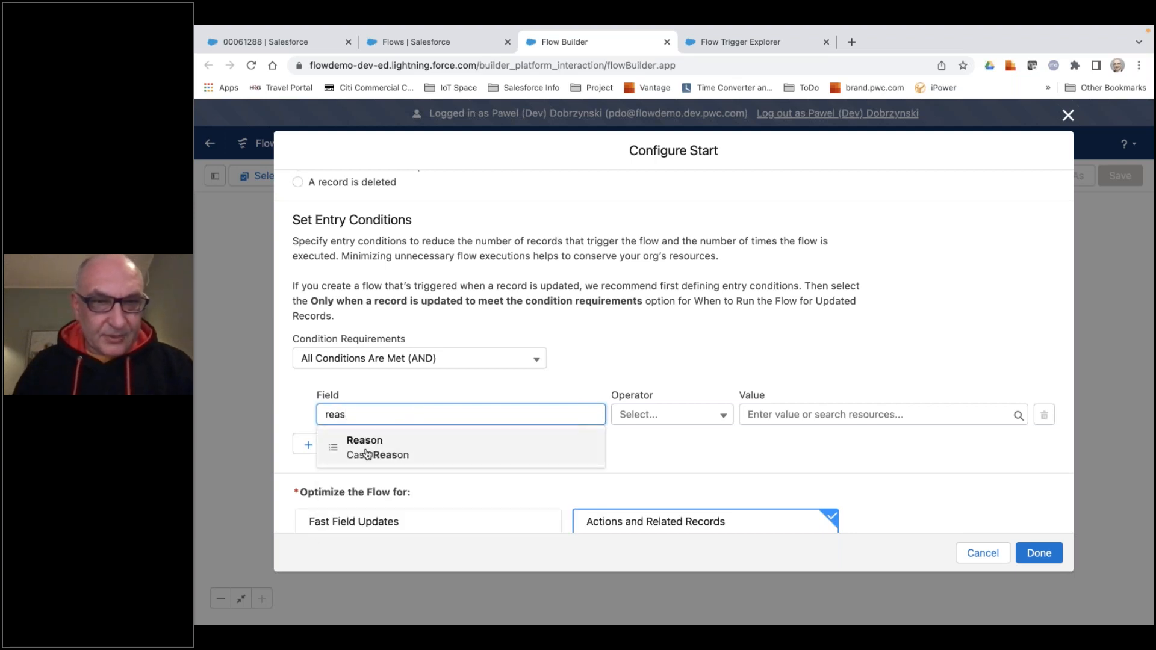
pyautogui.click(368, 454)
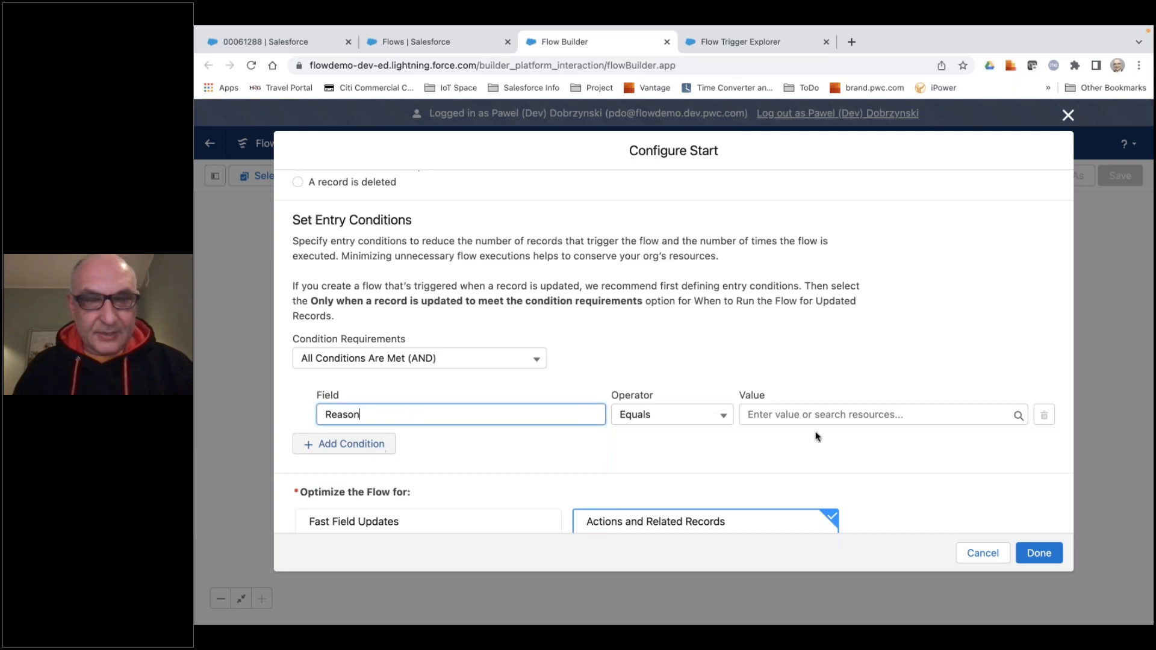
# Complete the Reason entry condition with the operator Is Null and the value $GlobalConstant.True.
pyautogui.click(706, 417)
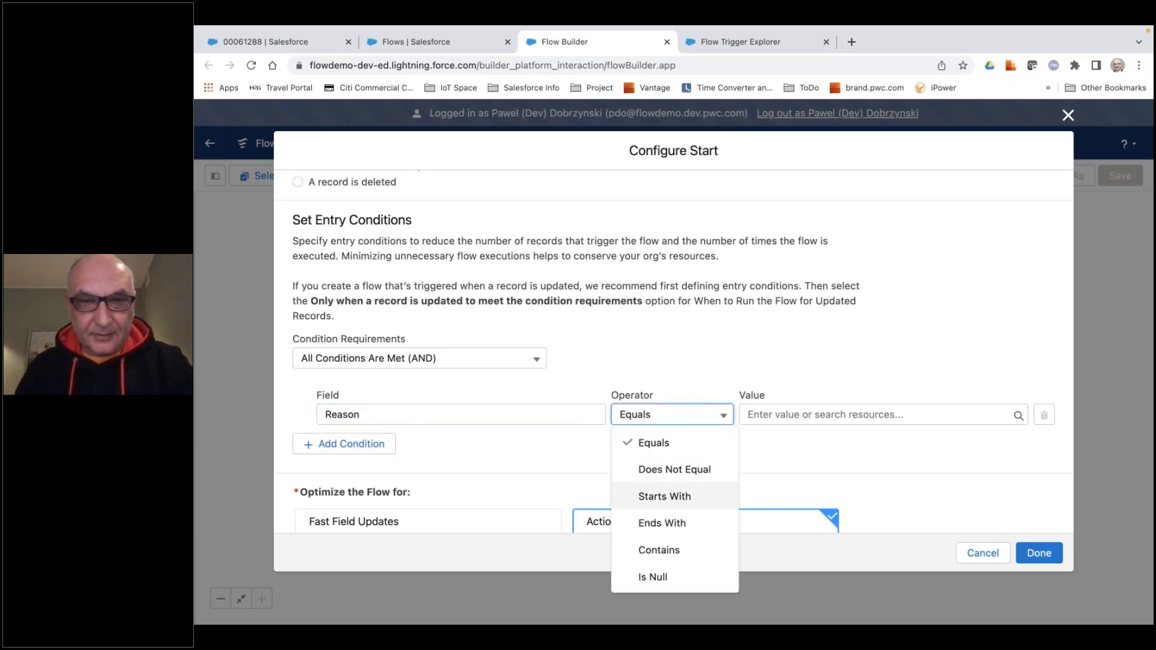
pyautogui.click(653, 578)
pyautogui.click(775, 415)
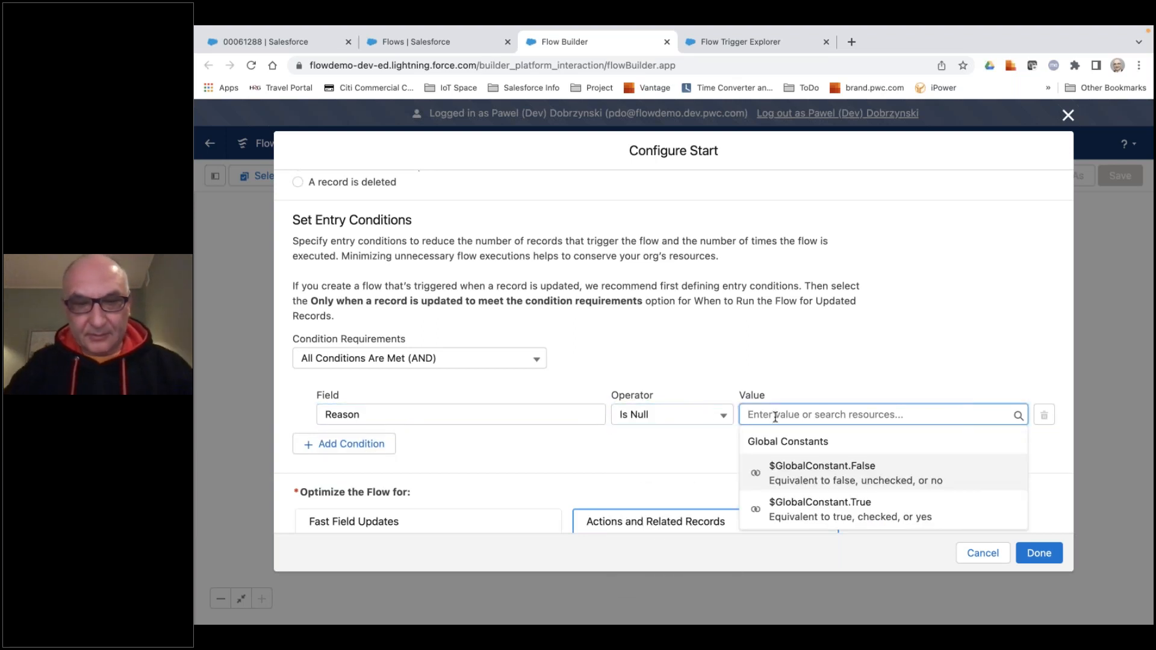
pyautogui.write('tru')
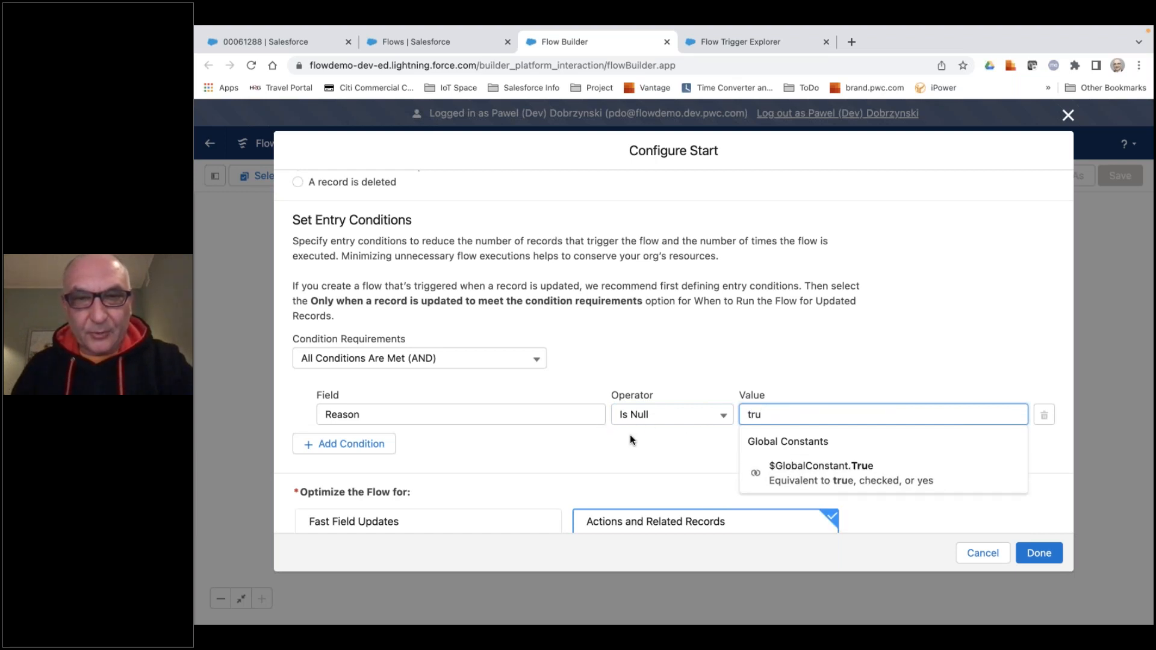
pyautogui.click(817, 480)
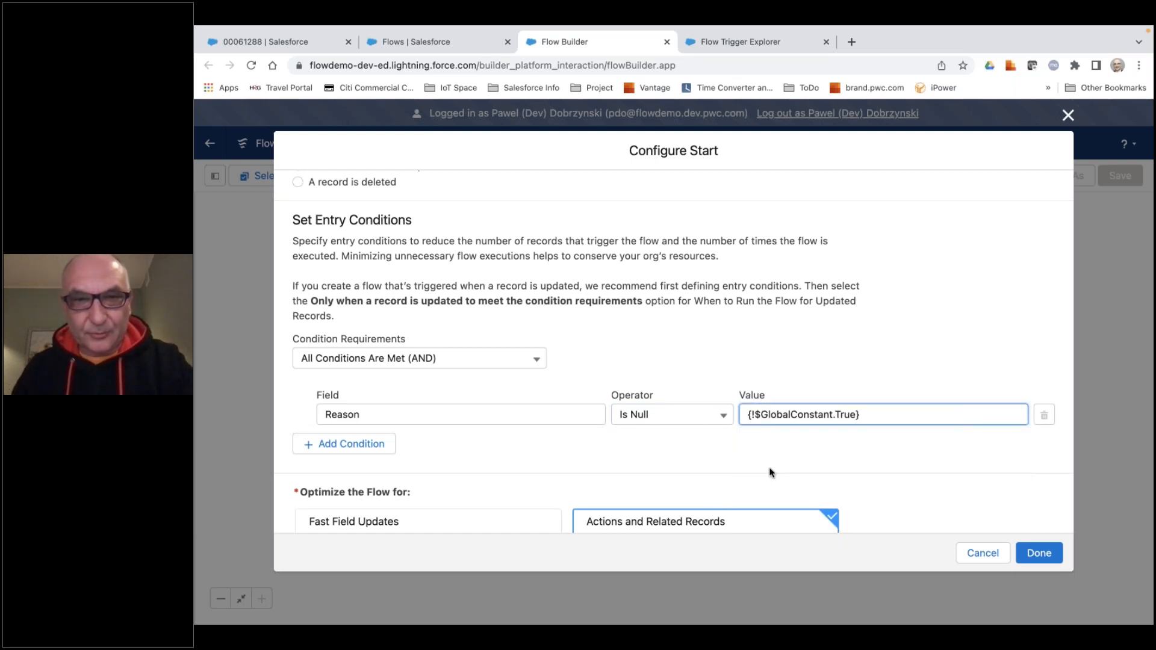
# Optimize the flow for Fast Field Updates and finish the start configuration.
pyautogui.scroll(-3, 769, 472)
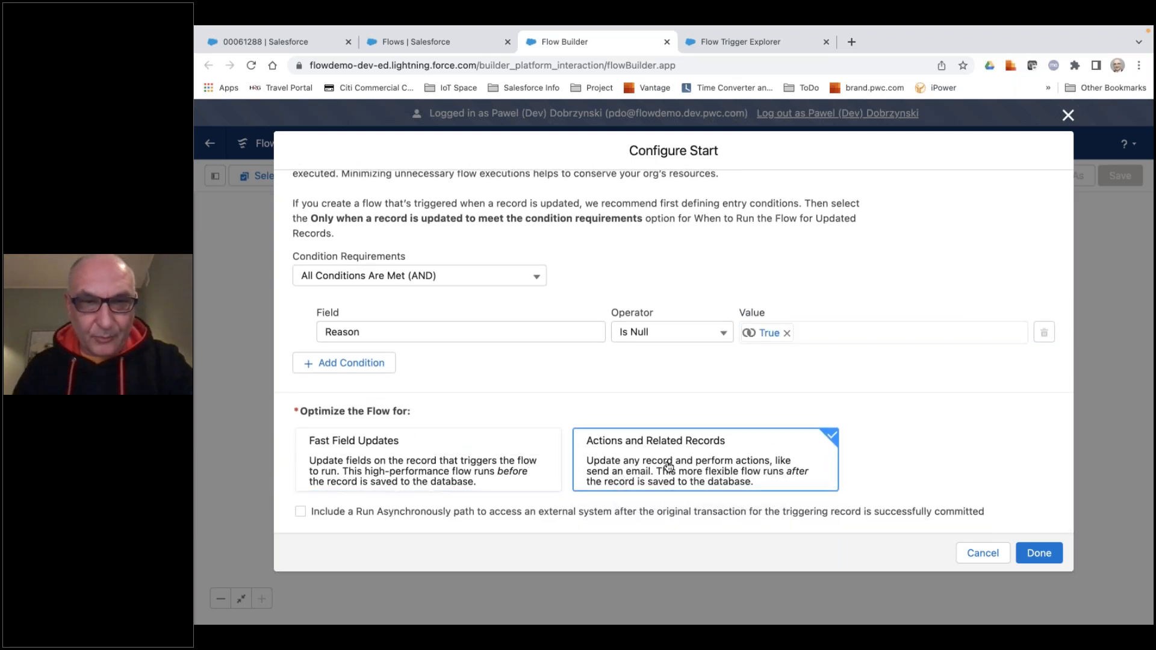
pyautogui.click(507, 459)
pyautogui.click(628, 463)
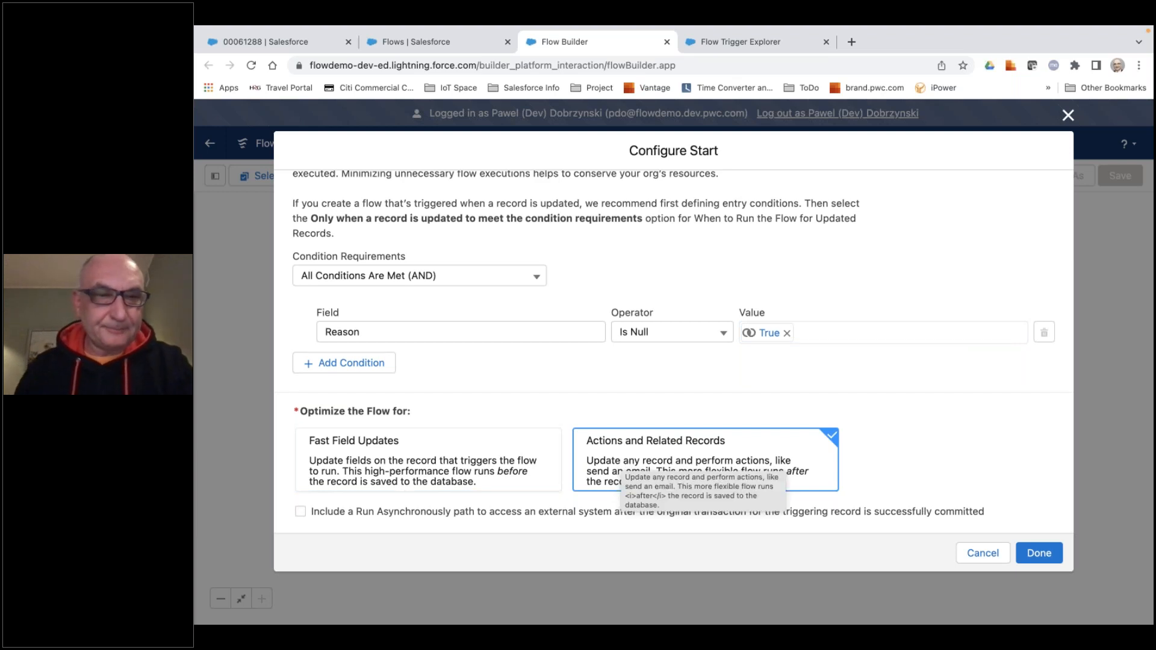
pyautogui.click(447, 462)
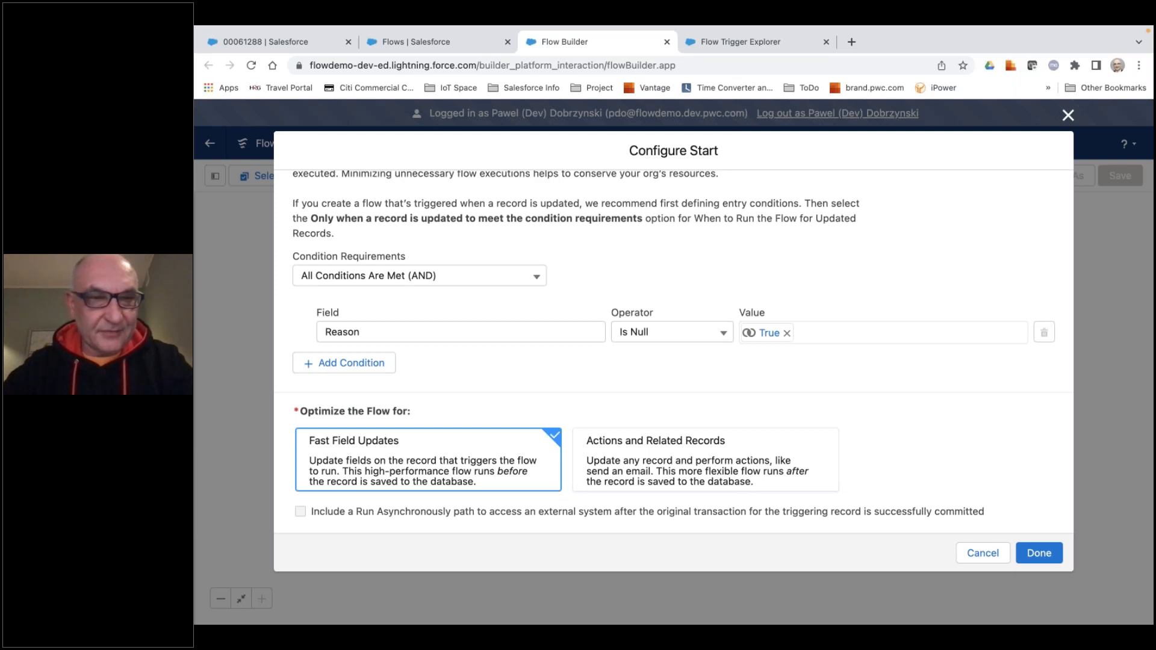
pyautogui.click(1048, 558)
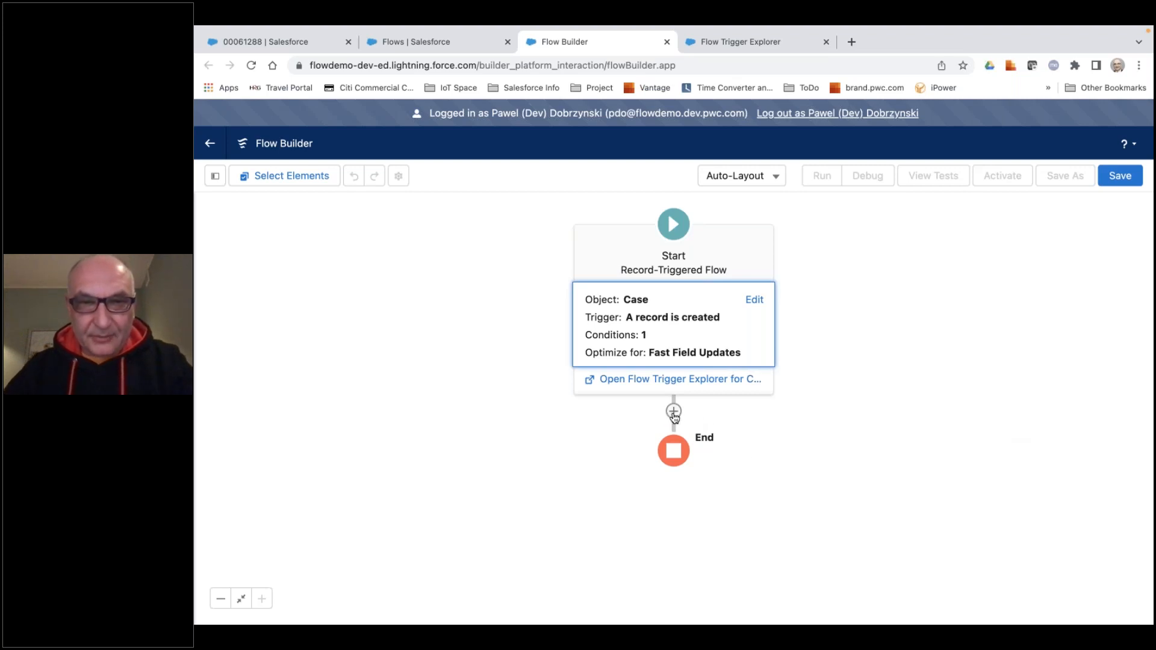
# Add an Update Triggering Record element after the start and label it "Update Case Reason".
pyautogui.click(674, 413)
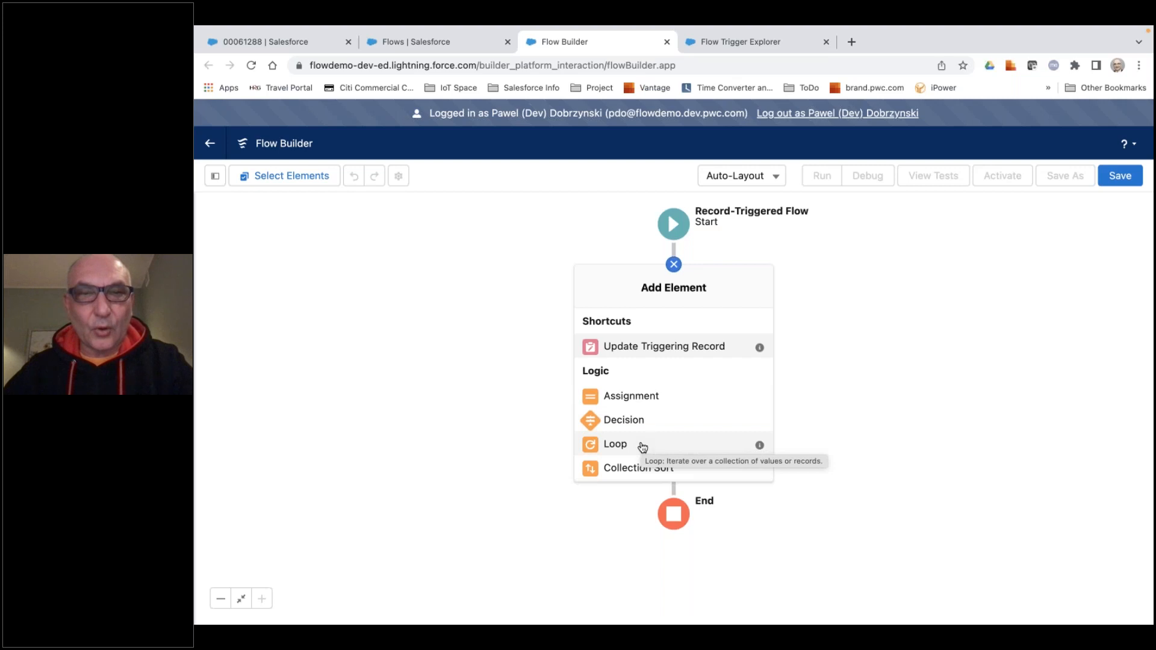
pyautogui.click(658, 350)
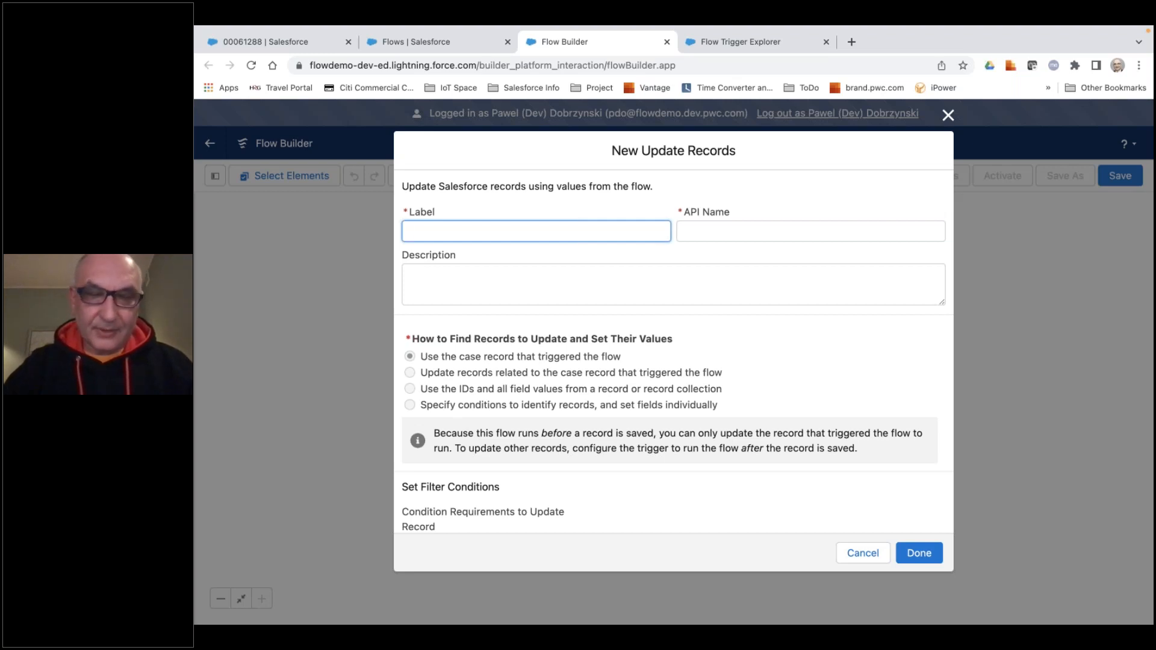
pyautogui.write('Upad')
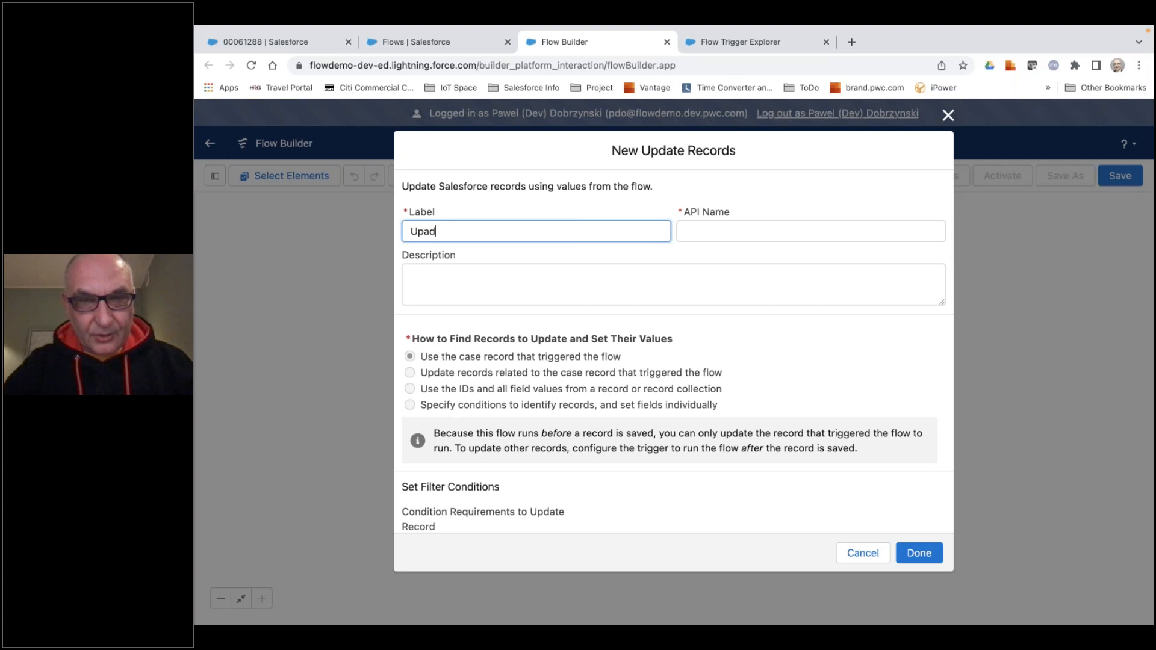
pyautogui.press('BackSpace')
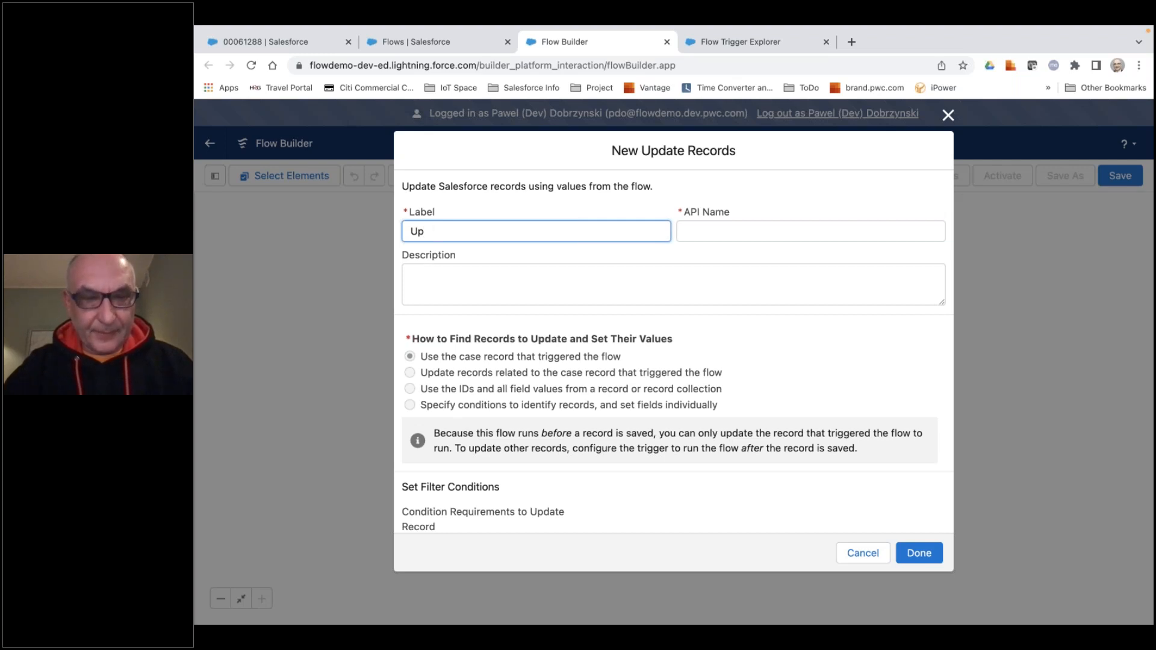
pyautogui.write('date C')
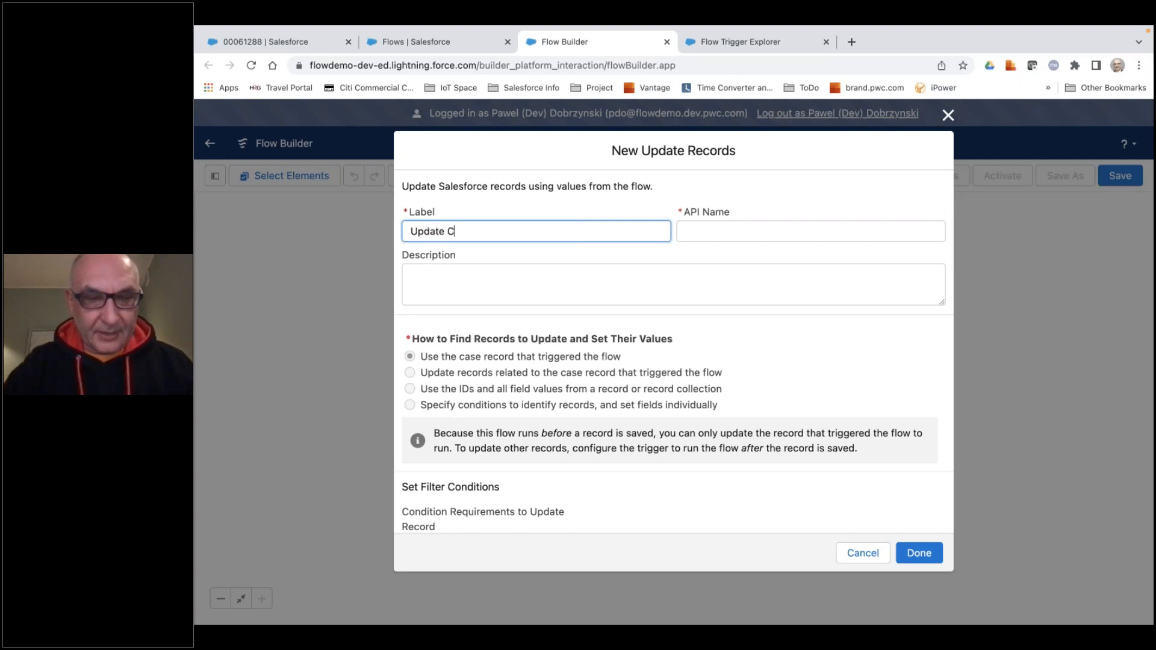
pyautogui.write('ase Reas')
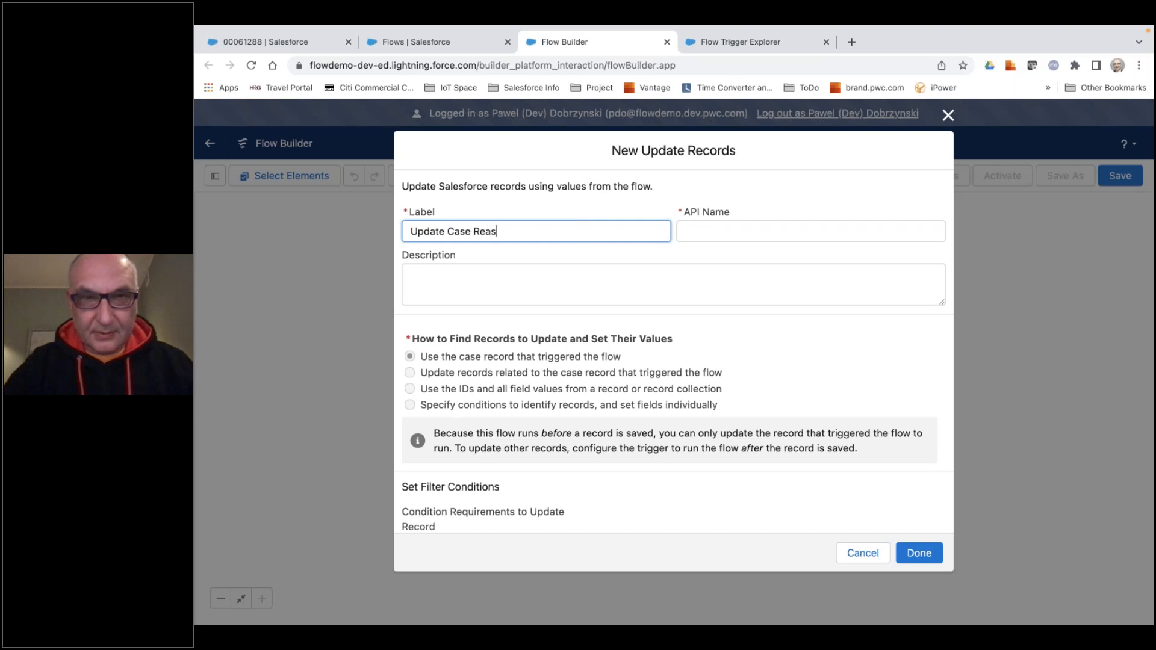
pyautogui.write('on')
pyautogui.press('Tab')
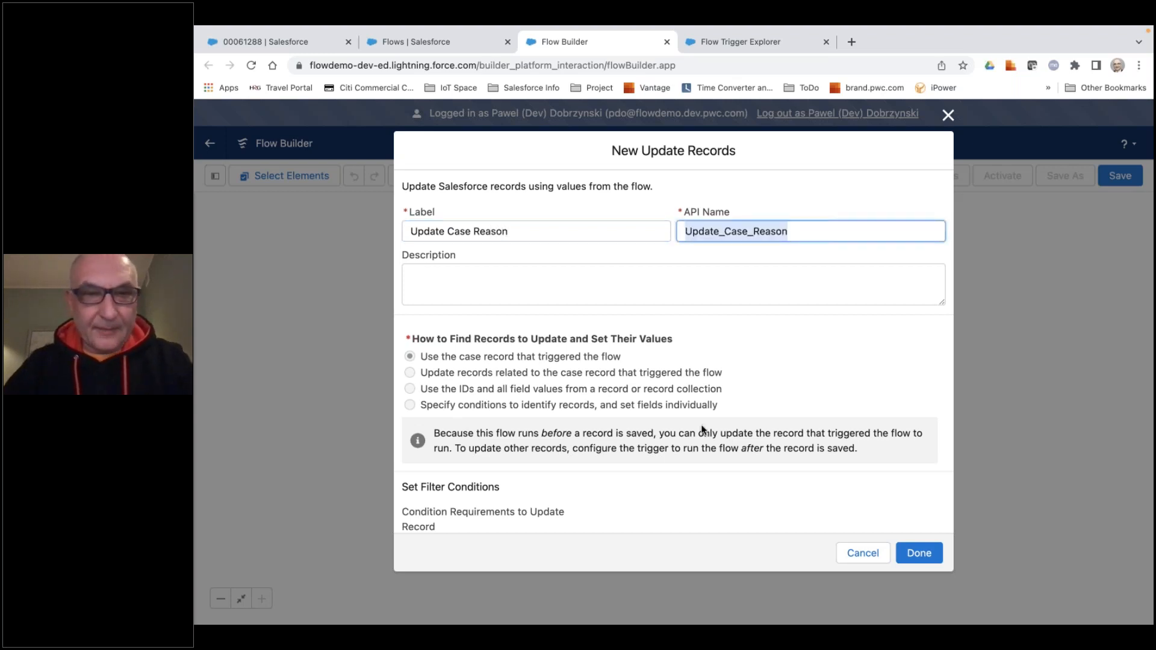
# Have the Update Case Reason element set the case's Reason field to Other, and finish the element.
pyautogui.scroll(-1, 694, 438)
pyautogui.scroll(-3, 587, 454)
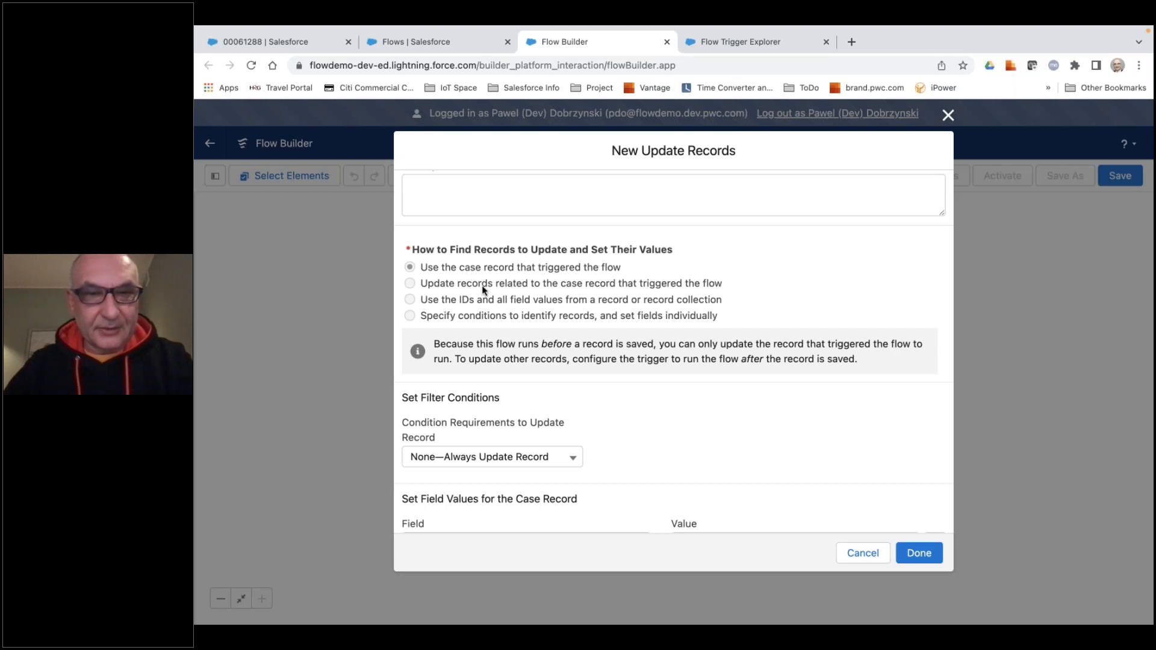
pyautogui.scroll(-3, 612, 461)
pyautogui.click(512, 485)
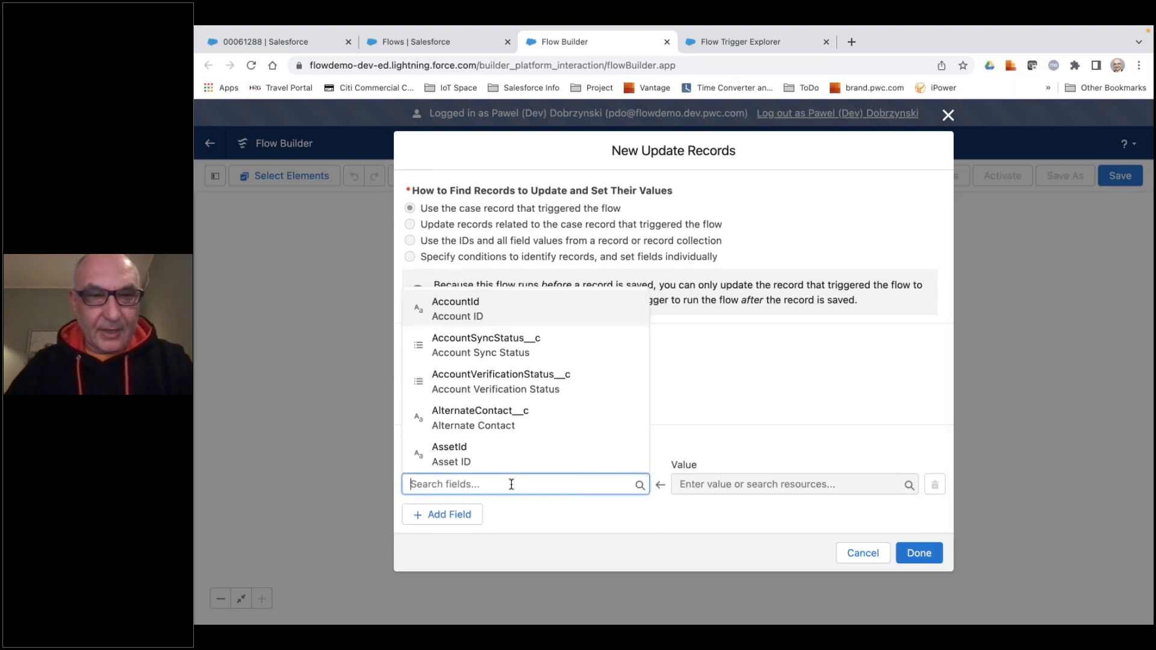
pyautogui.write('case')
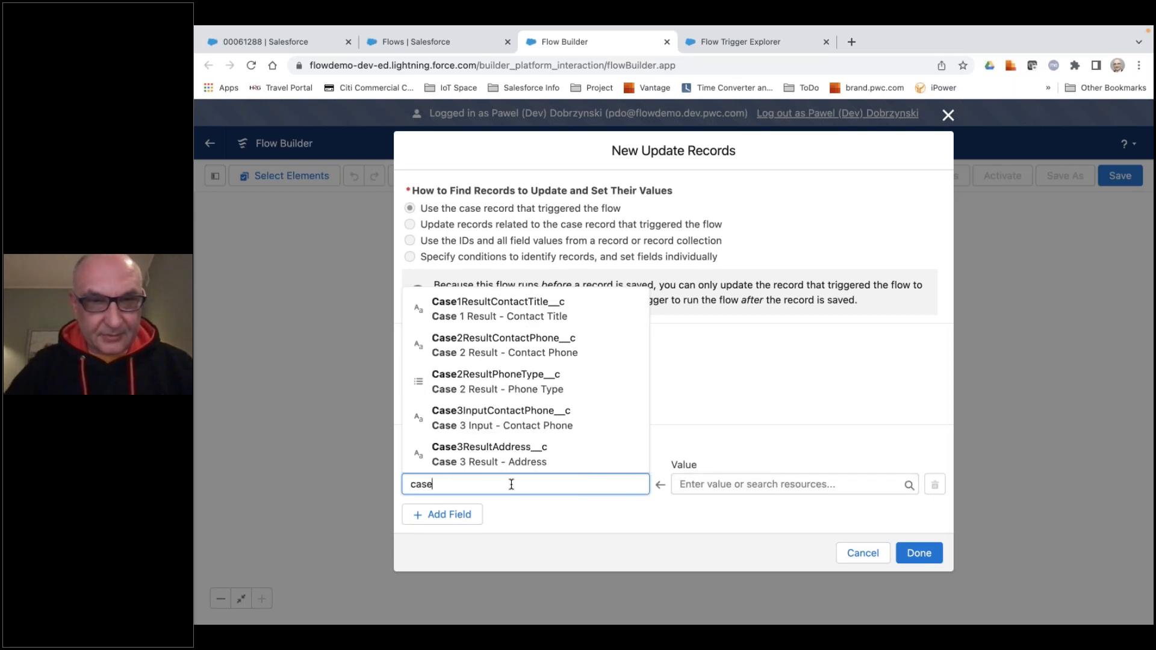
pyautogui.write(' re')
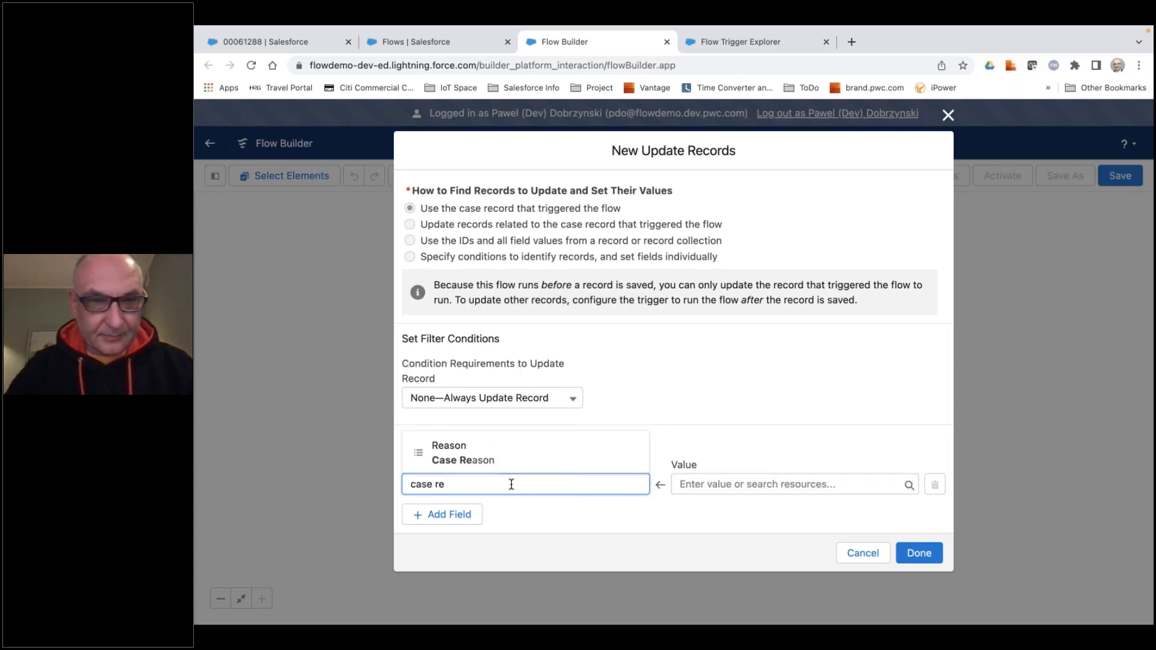
pyautogui.click(511, 456)
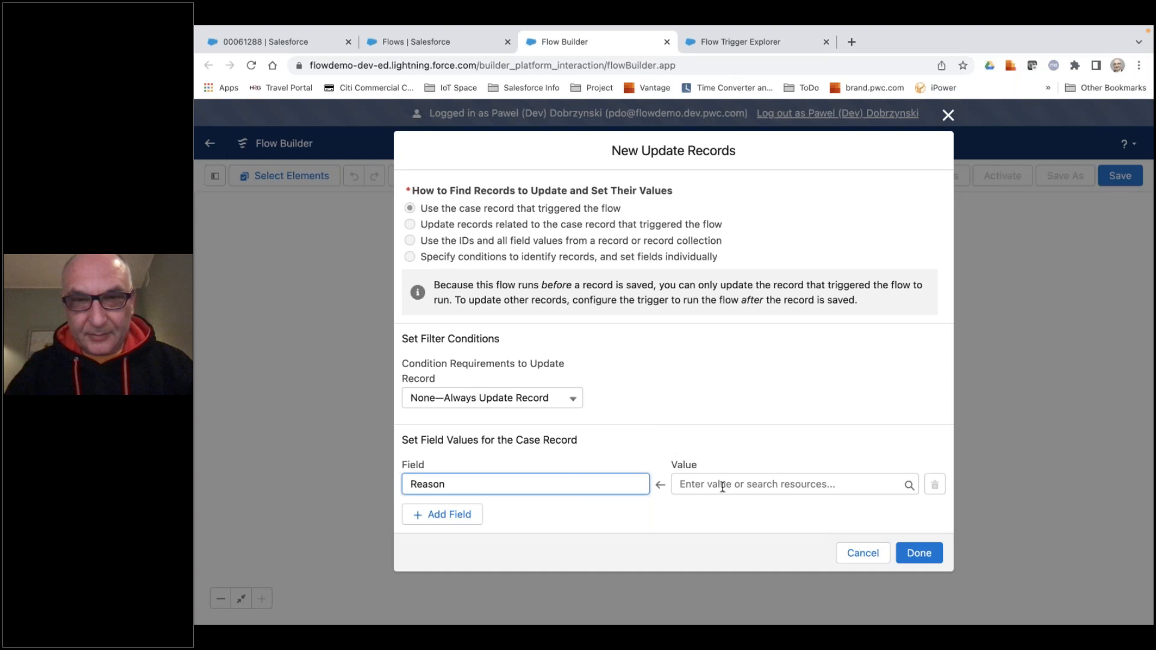
pyautogui.click(722, 487)
pyautogui.scroll(-3, 745, 431)
pyautogui.scroll(-4, 746, 431)
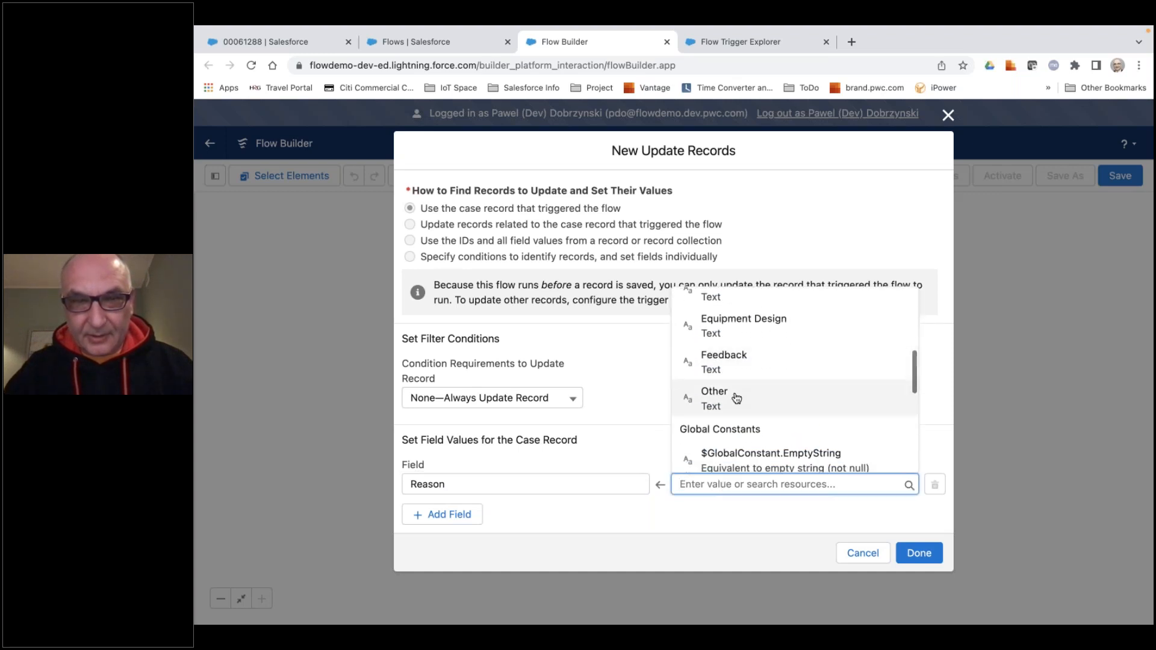
pyautogui.click(736, 398)
pyautogui.click(920, 553)
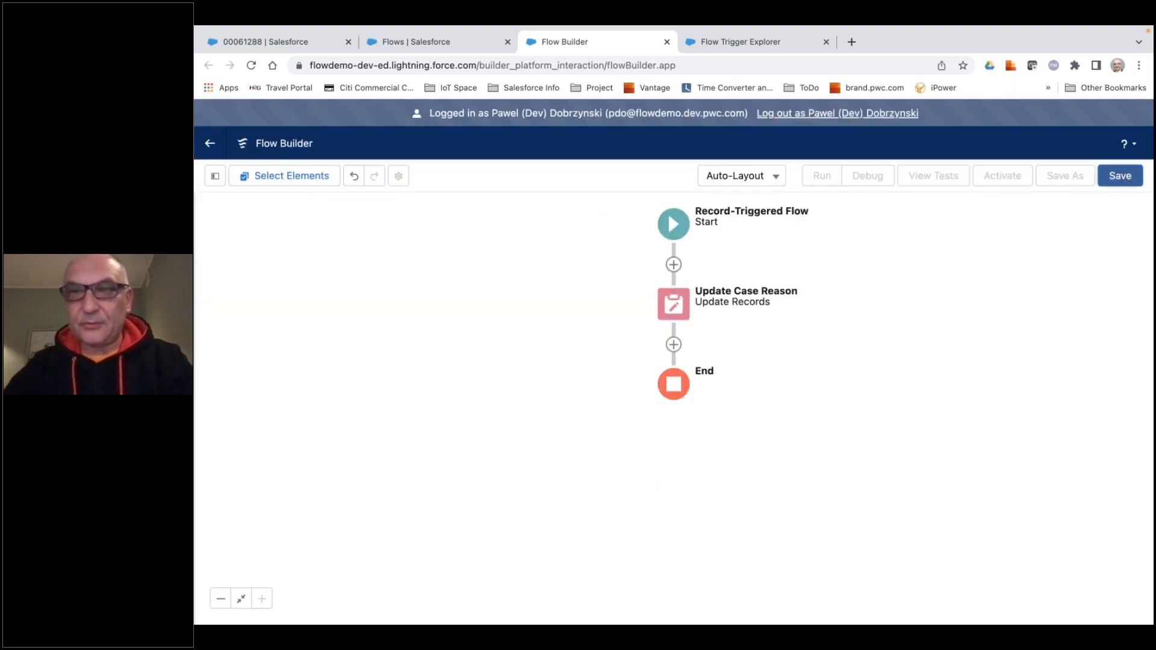
# Save the flow with the label "CaseBeforeCreate - Set Case Reason" and activate it.
pyautogui.click(1125, 183)
pyautogui.click(449, 315)
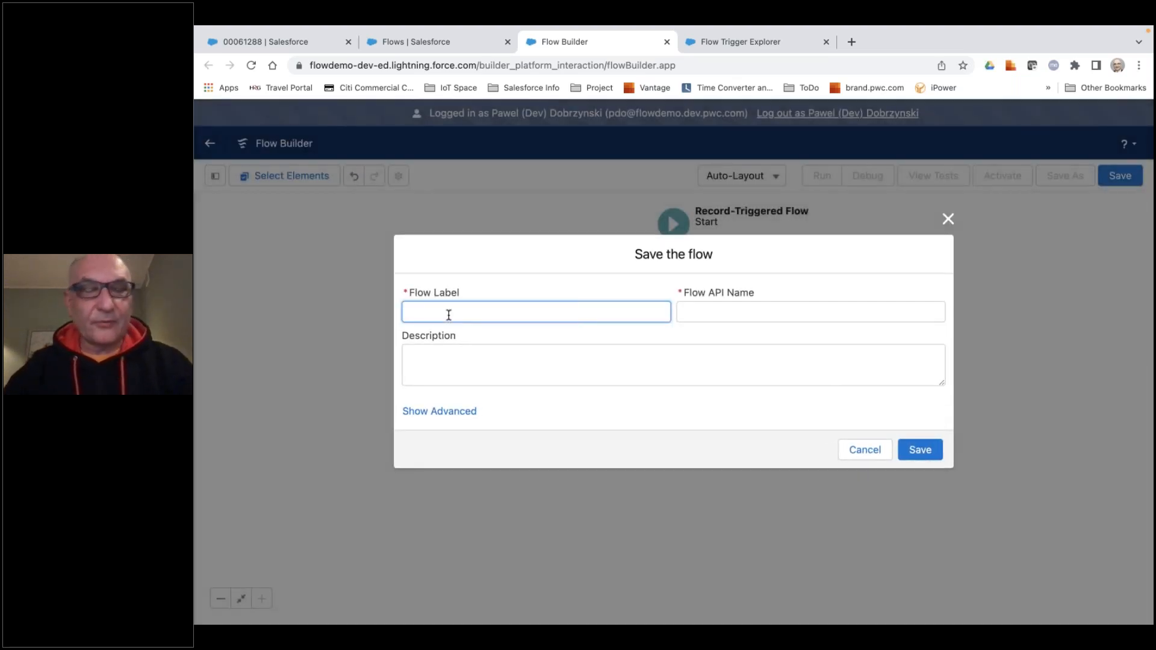
pyautogui.write('Cs')
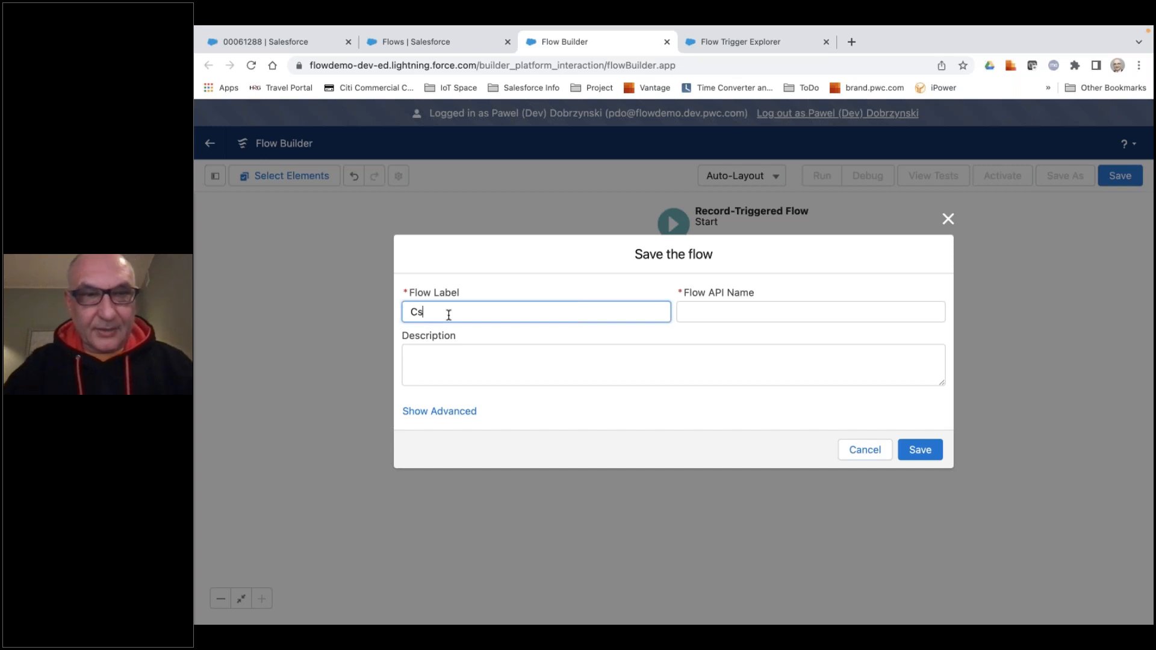
pyautogui.press('BackSpace')
pyautogui.write('ase')
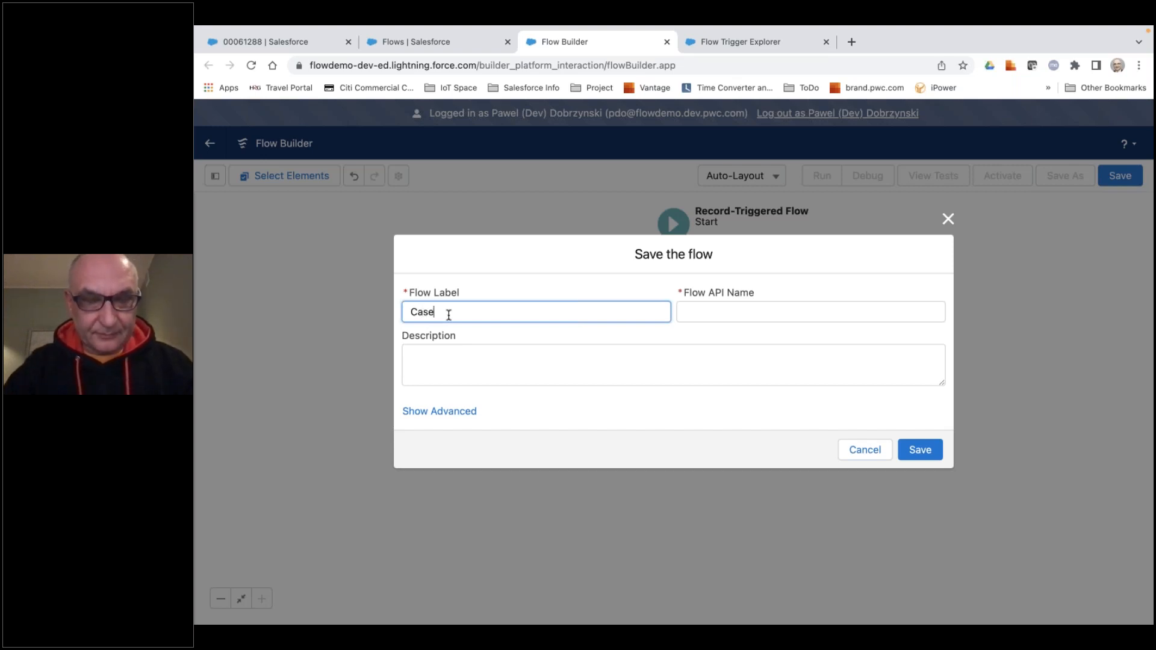
pyautogui.write('Before')
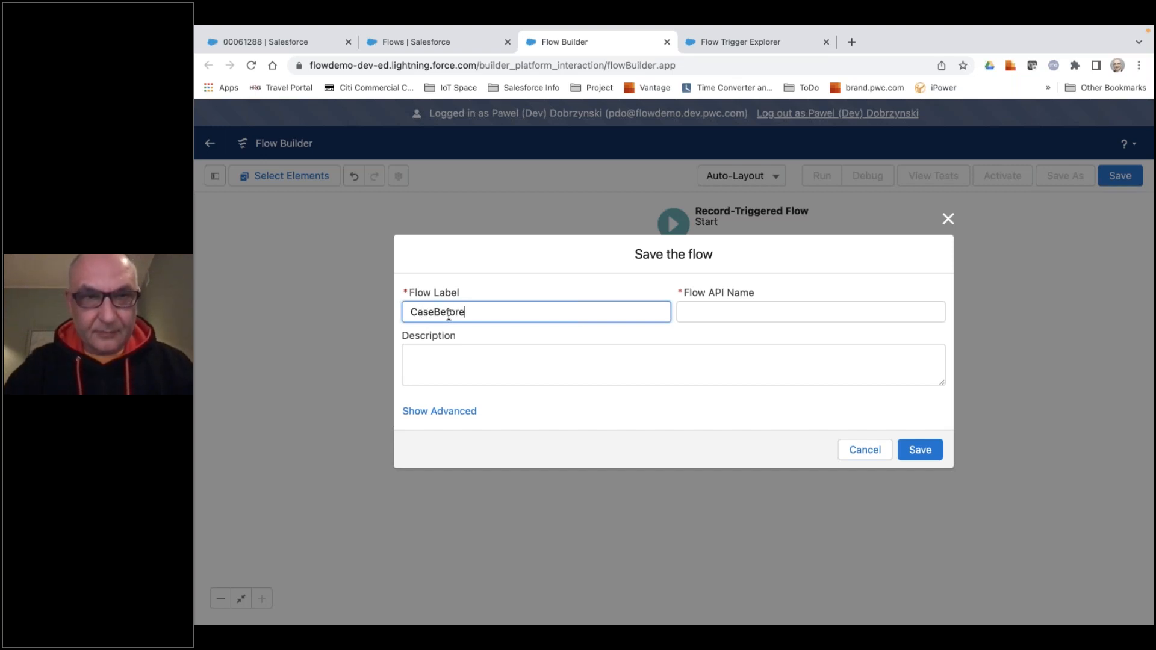
pyautogui.write('Crea')
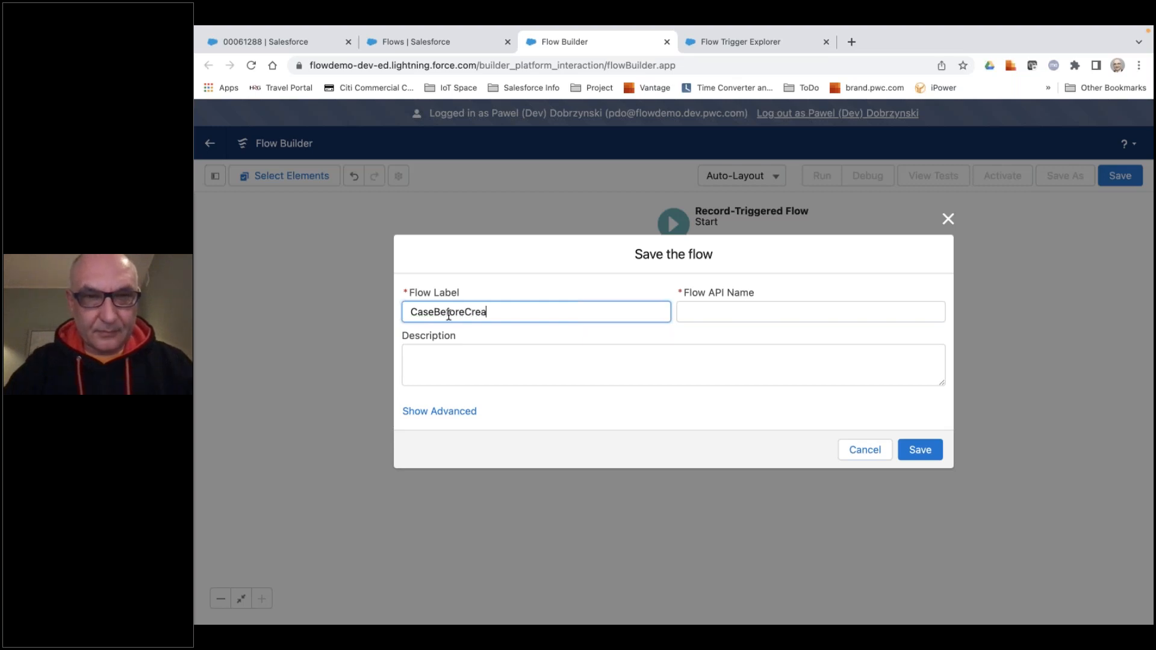
pyautogui.write('te - Set')
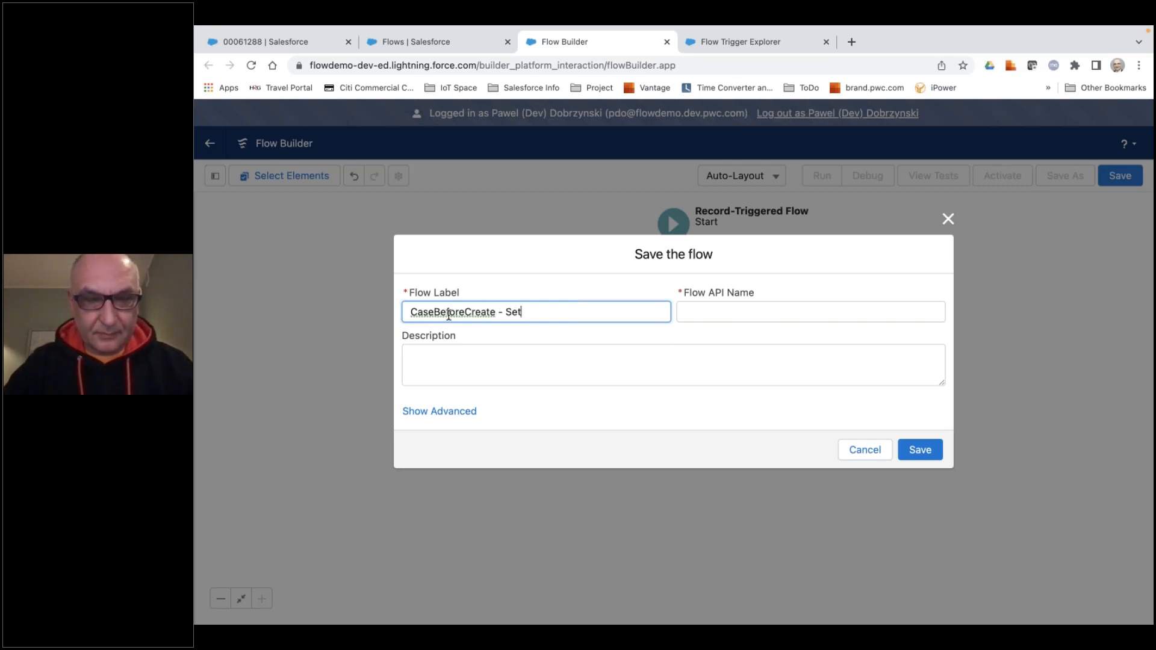
pyautogui.write(' Case Reason')
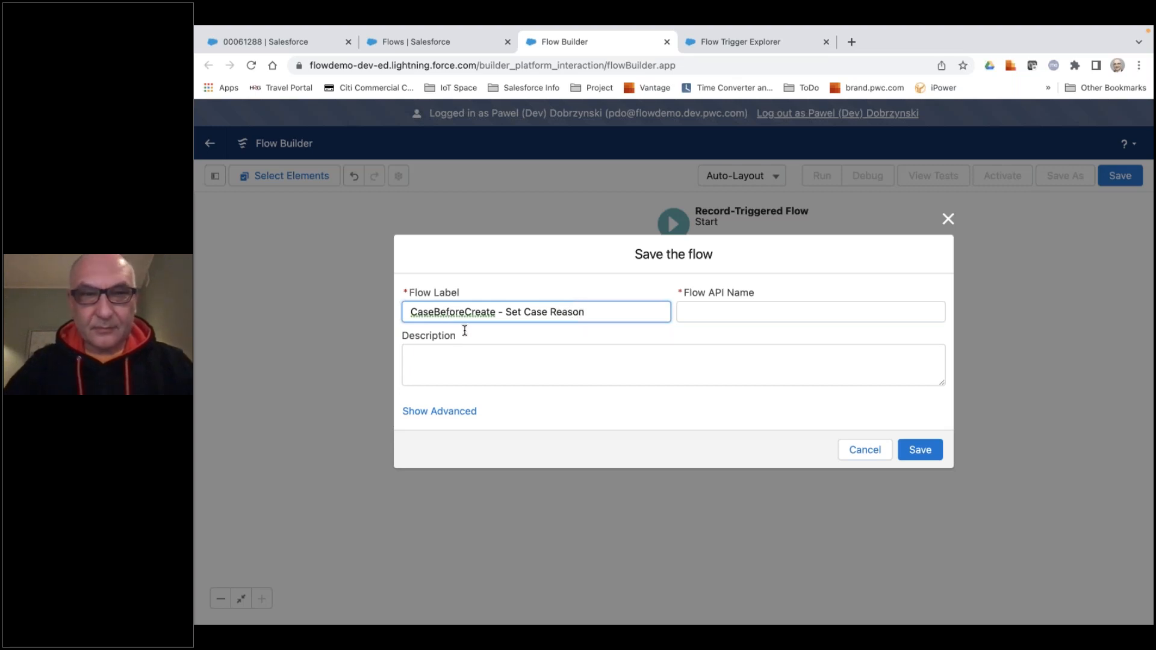
pyautogui.click(923, 462)
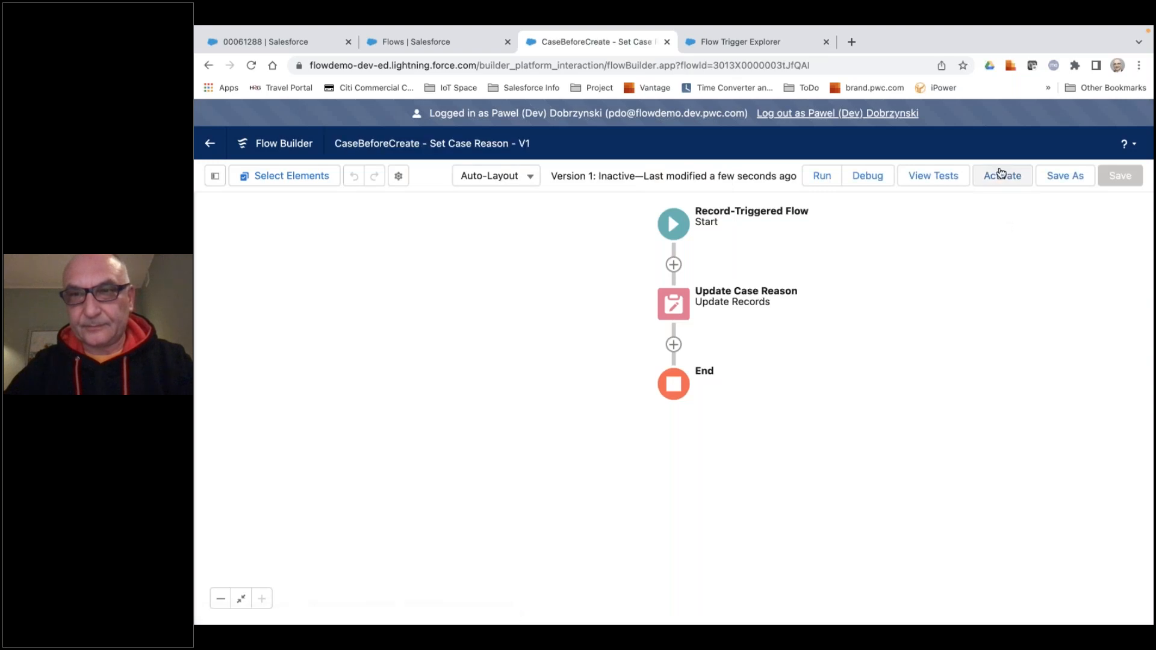
pyautogui.click(1003, 176)
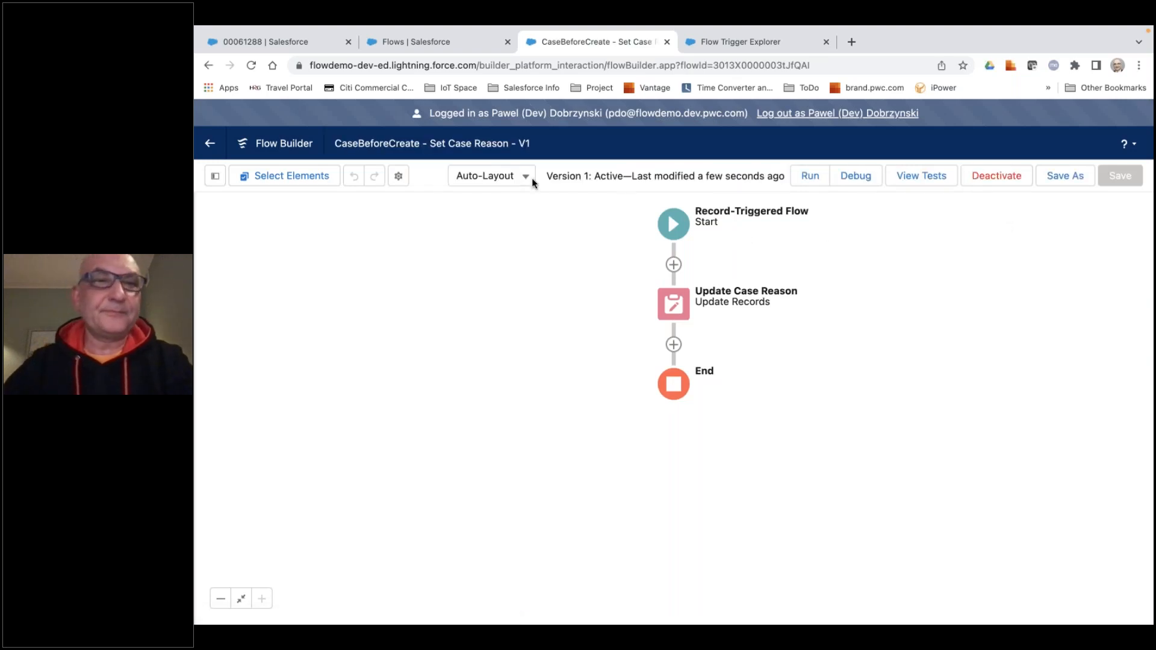
# Back on the open case record, create a new Standard Case with the subject "My another try with new case".
pyautogui.click(266, 42)
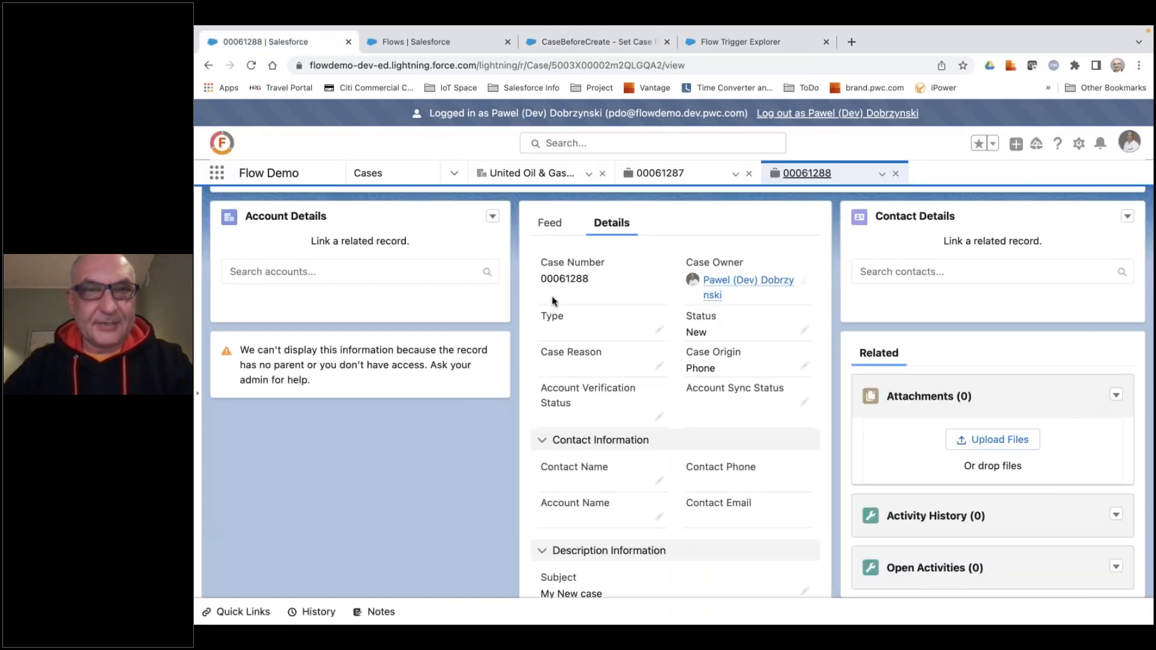
pyautogui.click(1016, 147)
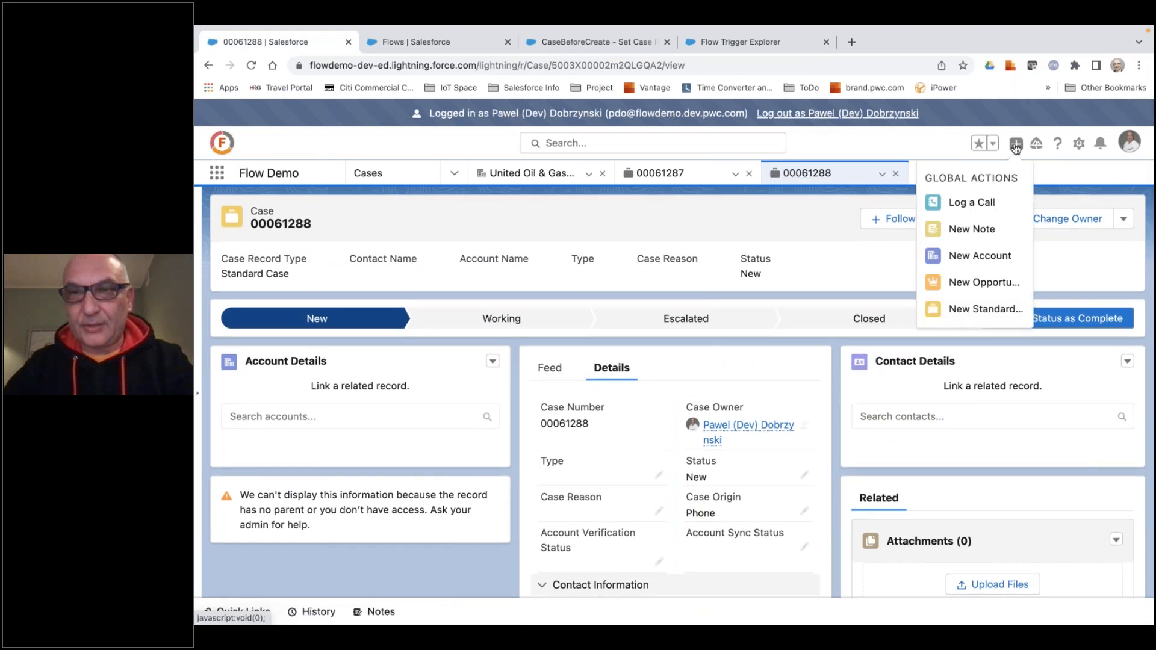
pyautogui.click(965, 311)
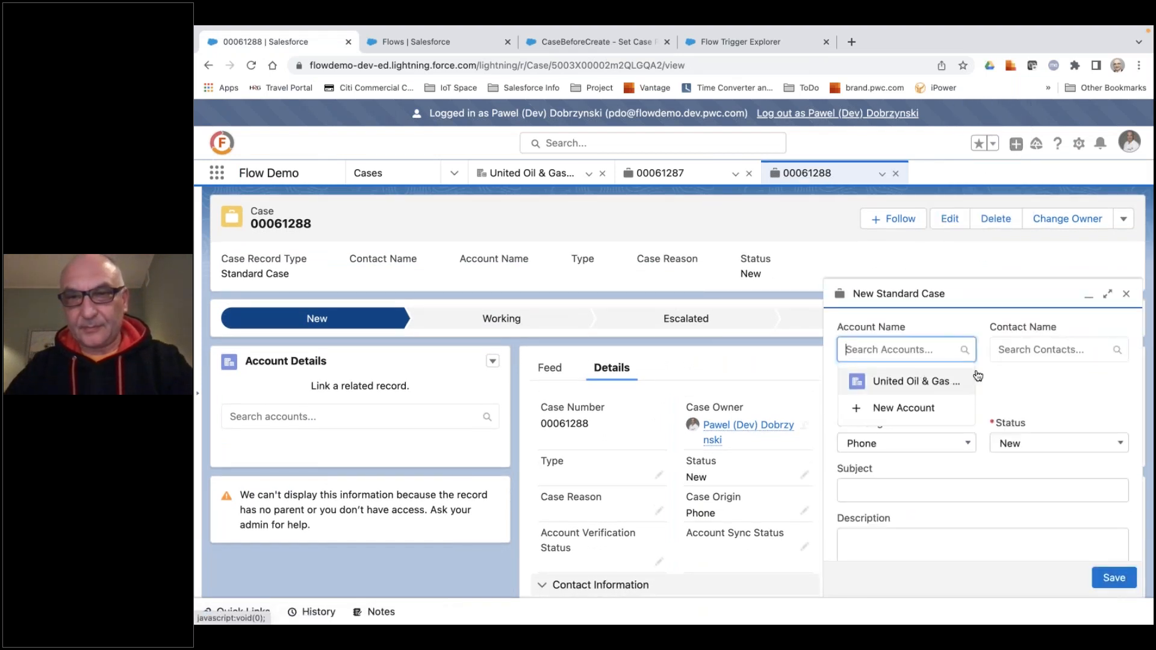
pyautogui.click(1029, 387)
pyautogui.click(937, 495)
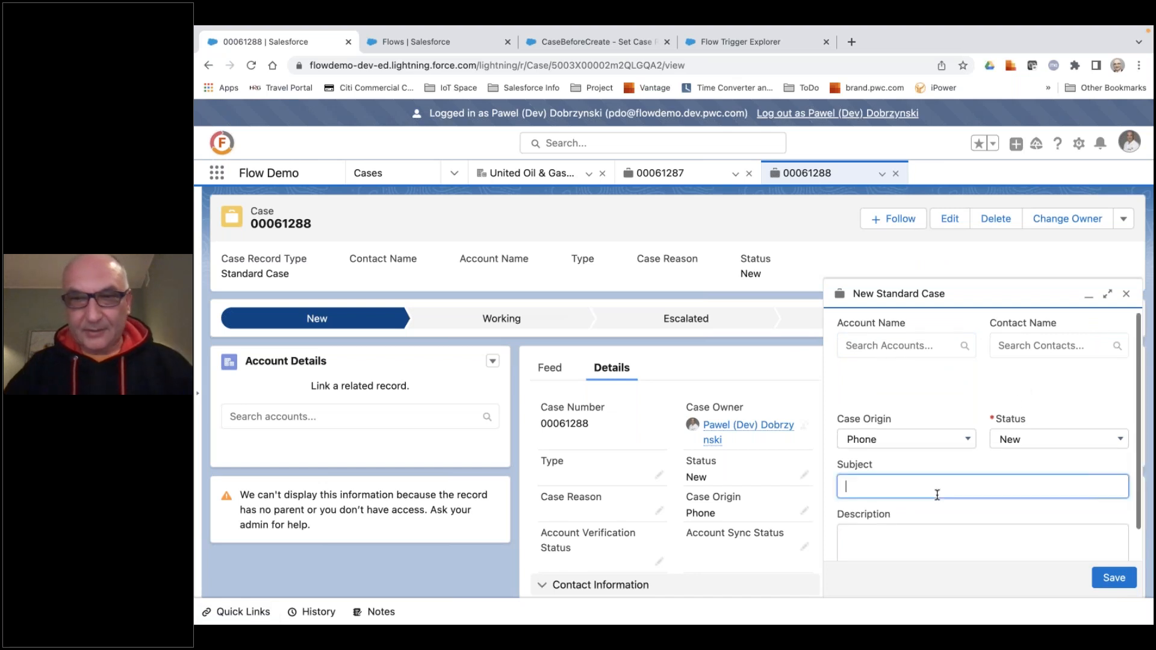
pyautogui.write('My antorhe')
pyautogui.press('BackSpace')
pyautogui.press('BackSpace')
pyautogui.press('BackSpace')
pyautogui.press('BackSpace')
pyautogui.press('BackSpace')
pyautogui.write('other try with new case')
pyautogui.click(1109, 578)
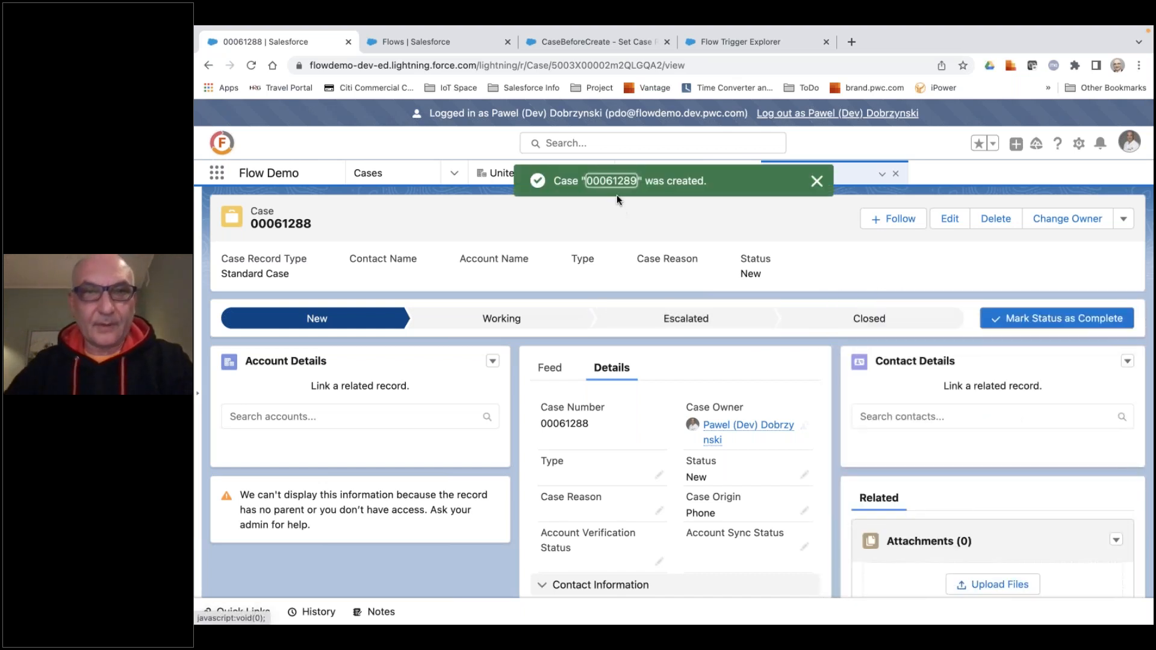
# Open the newly created case and check the Case Reason field in its details.
pyautogui.click(612, 182)
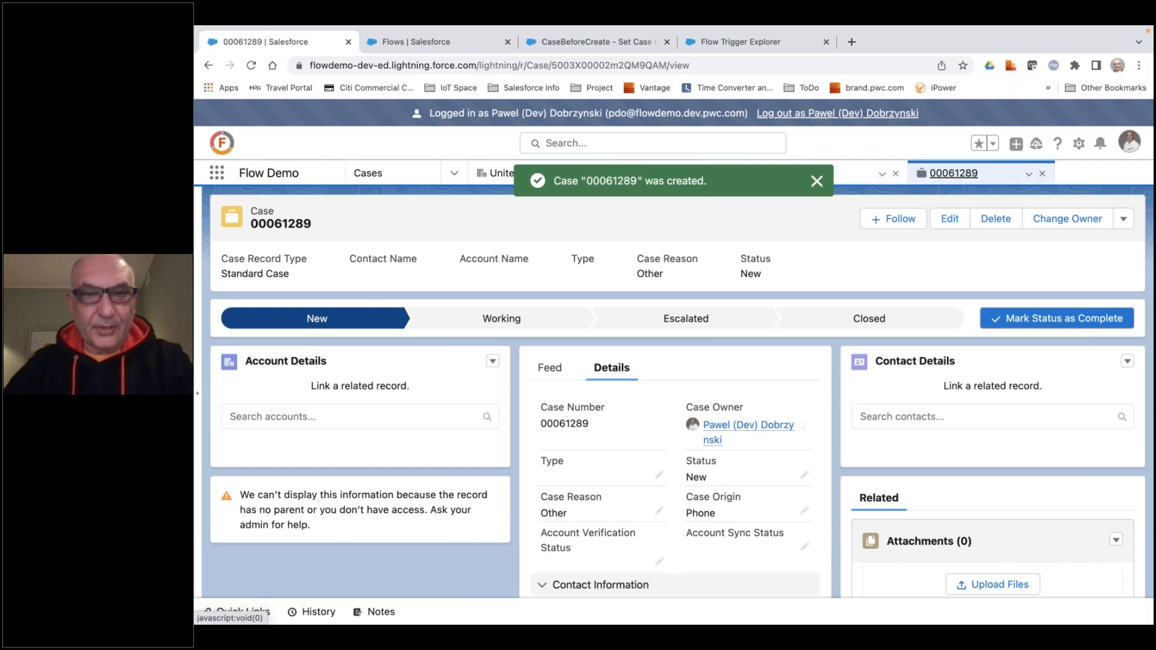
pyautogui.scroll(-5, 630, 414)
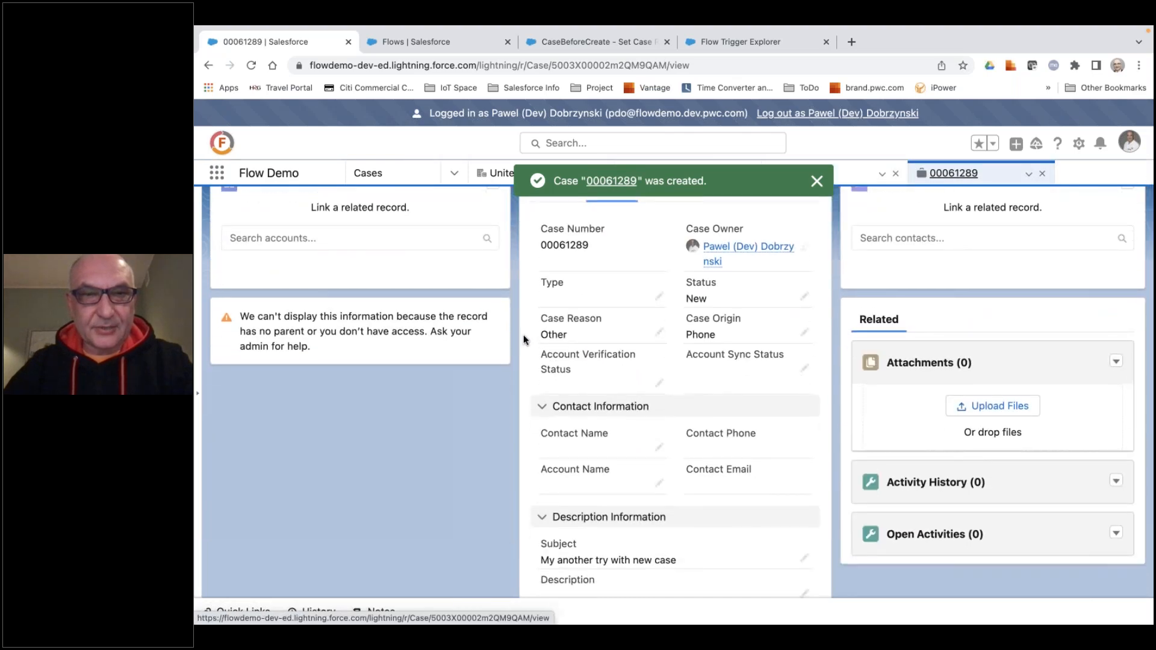
pyautogui.scroll(5, 524, 336)
pyautogui.scroll(-2, 483, 401)
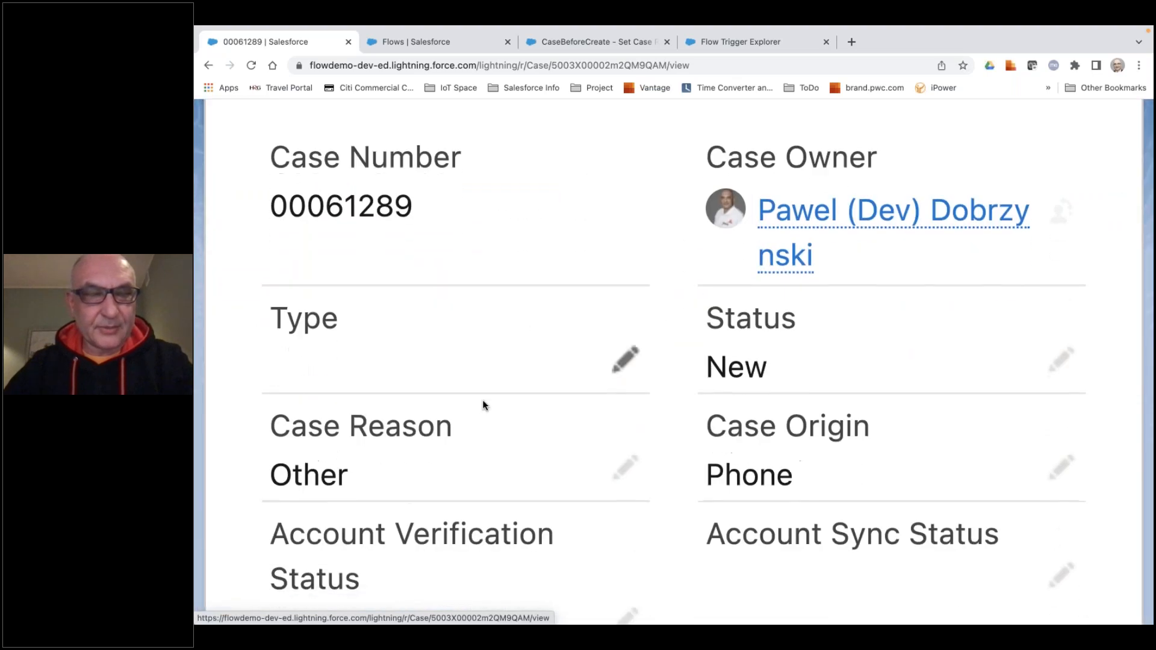
pyautogui.scroll(-5, 482, 400)
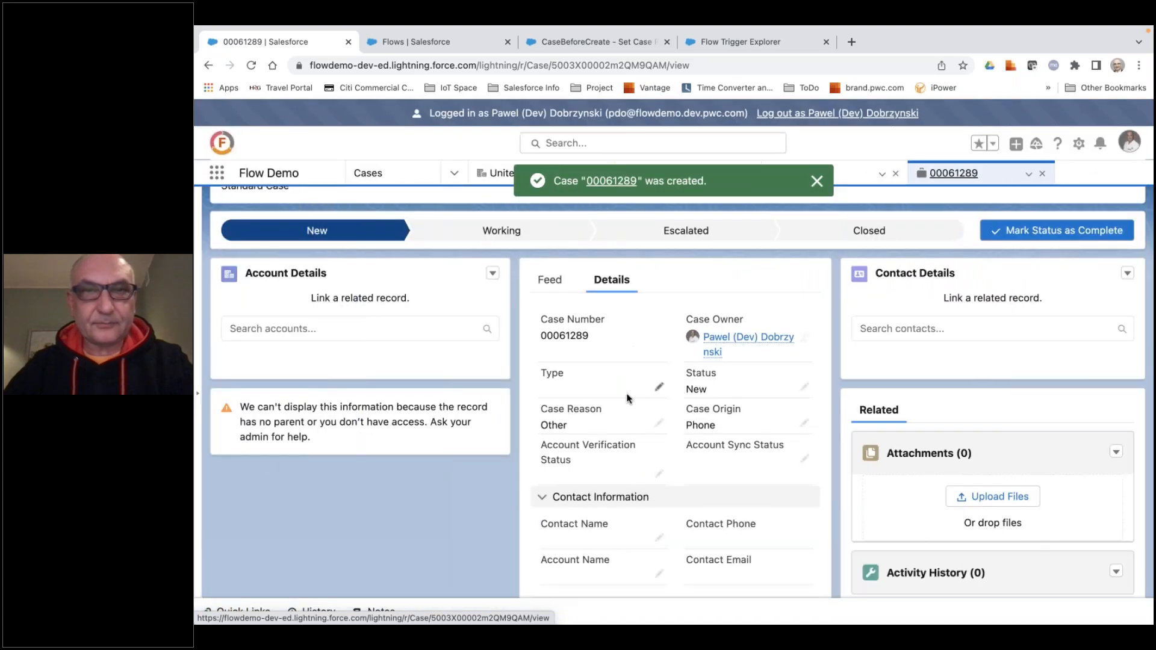
pyautogui.hotkey('ctrl', 'Right')
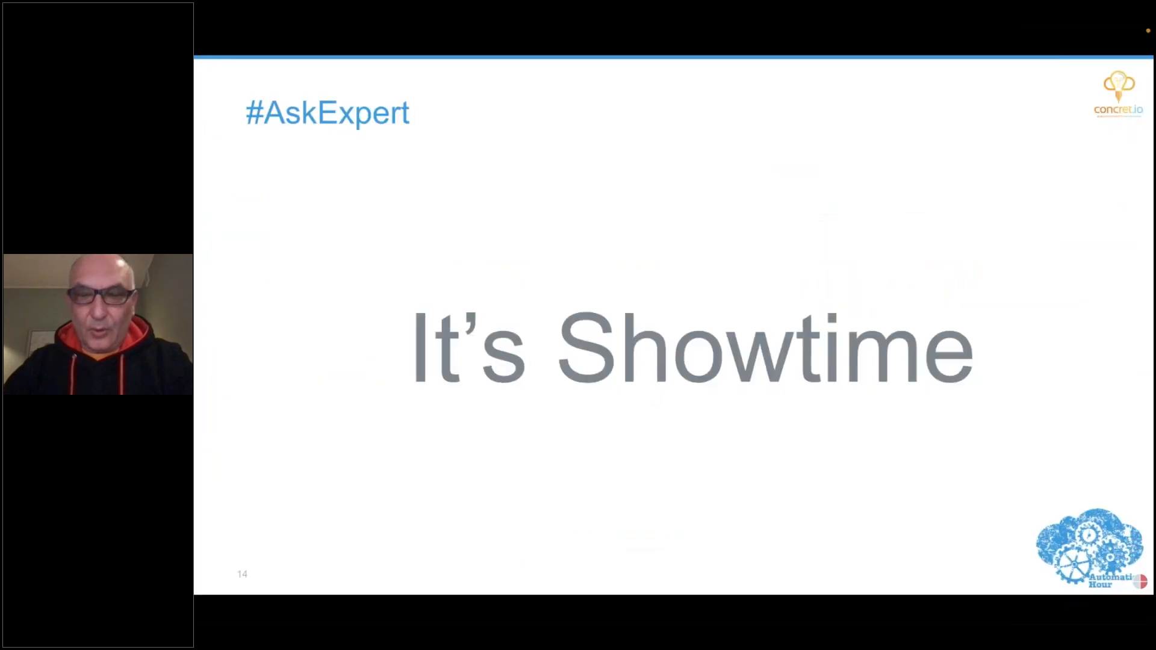
pyautogui.press('Right')
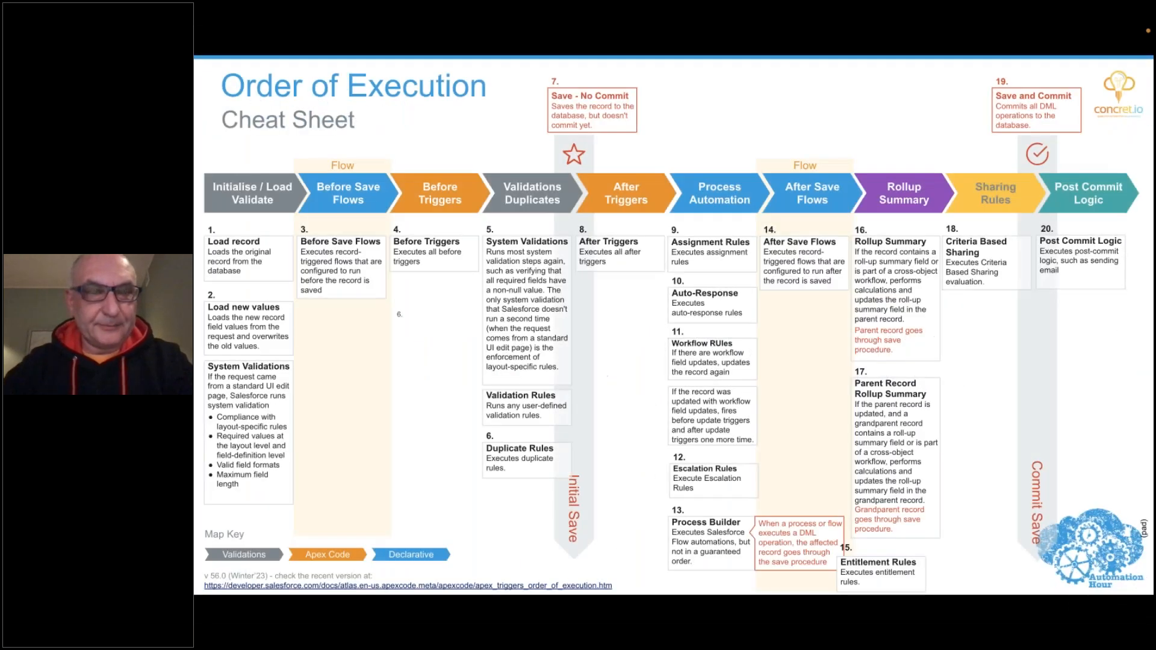
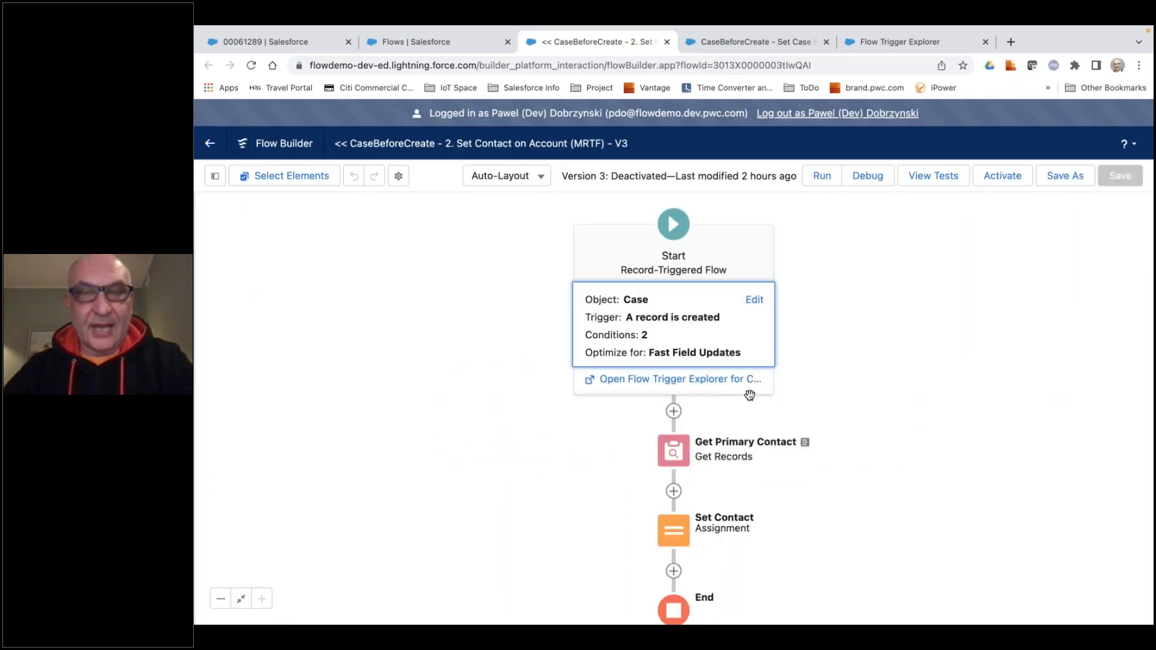
# Review the flow's start configuration: trigger object, trigger event, entry conditions on ContactId and AccountId, and the optimization option.
pyautogui.click(673, 341)
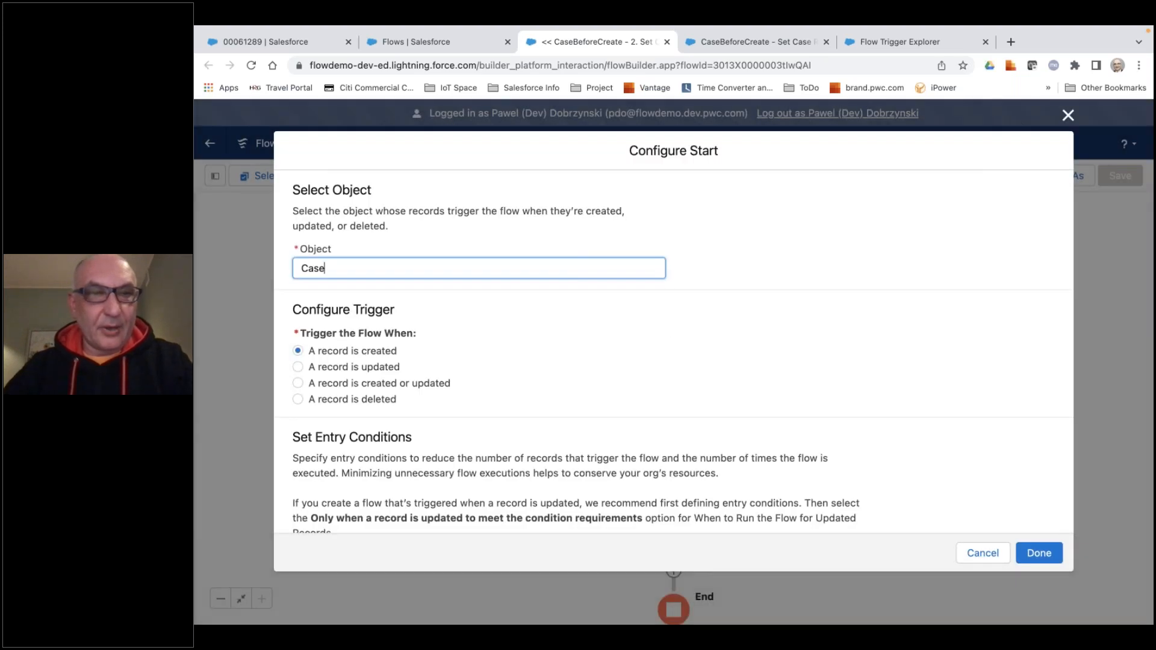
pyautogui.scroll(-5, 671, 343)
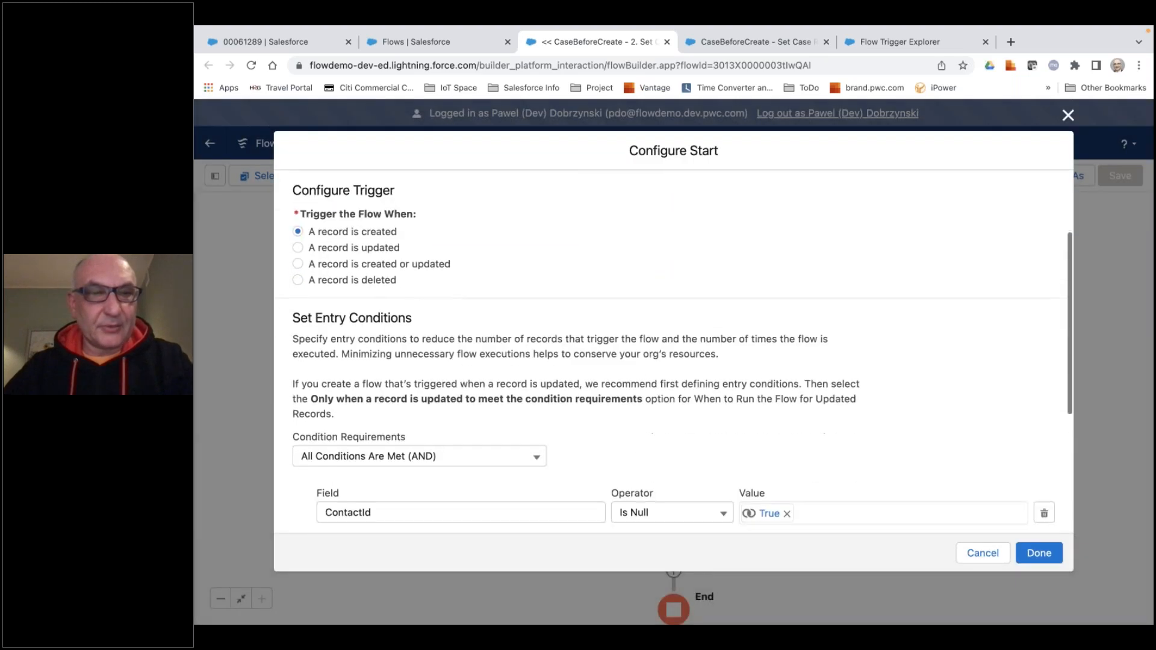
pyautogui.scroll(-3, 697, 372)
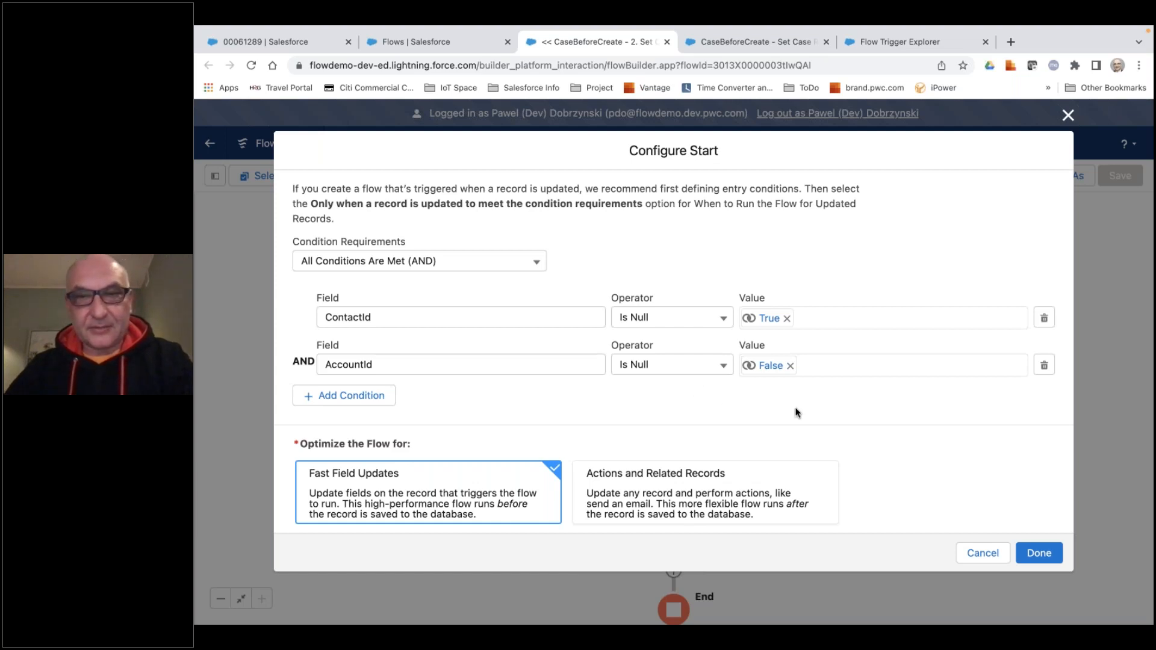
pyautogui.click(1032, 555)
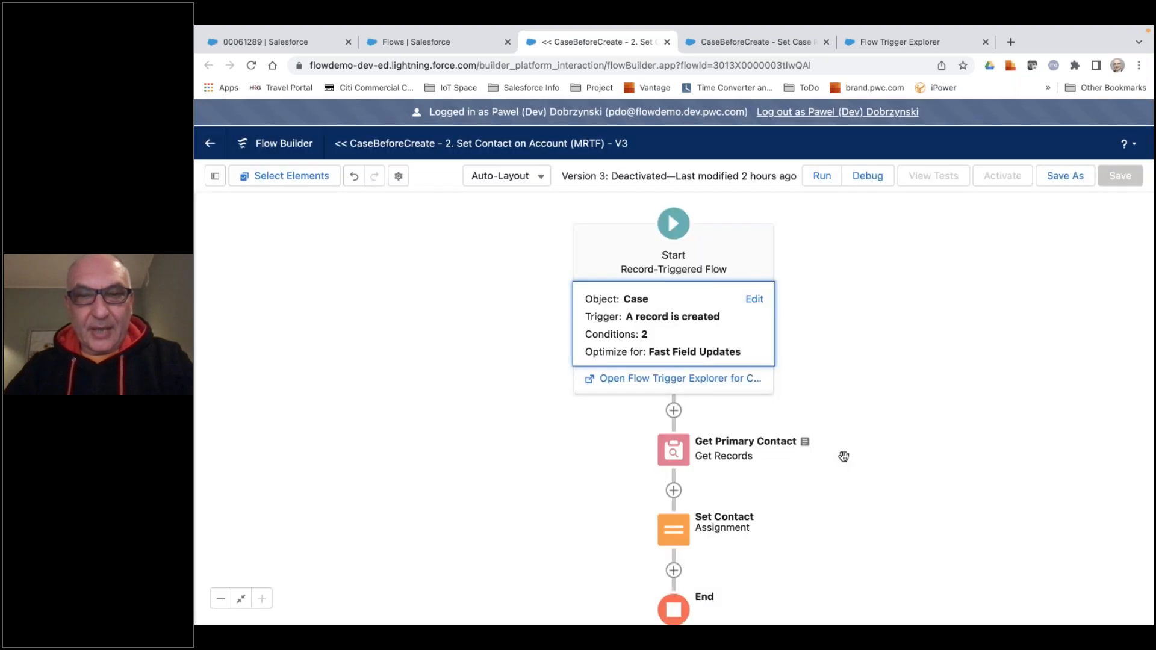
# Review the Get Primary Contact element's object, filter conditions, sort order and record storage options, and close it.
pyautogui.scroll(-5, 838, 361)
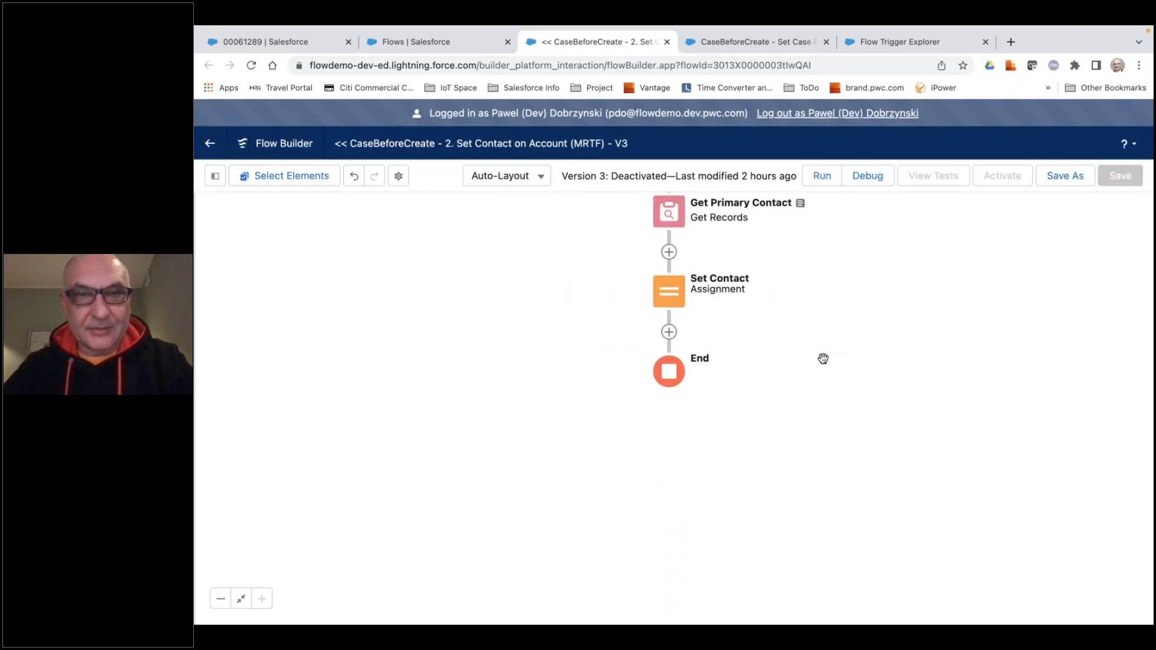
pyautogui.moveTo(821, 374); pyautogui.dragTo(826, 457)
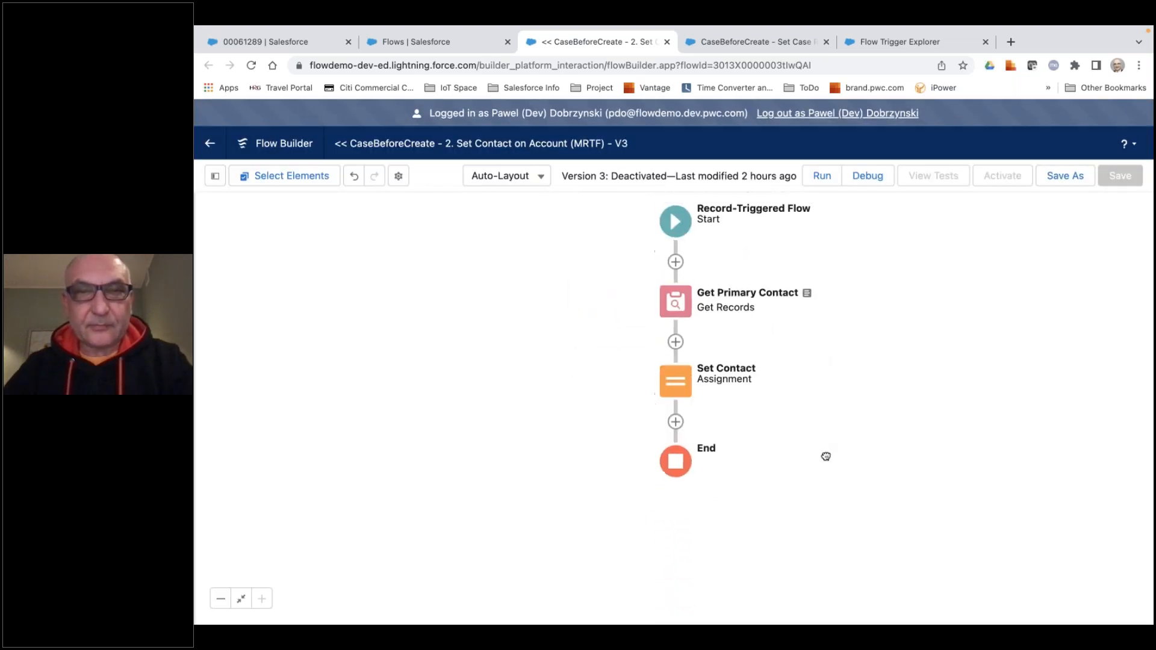
pyautogui.click(677, 308)
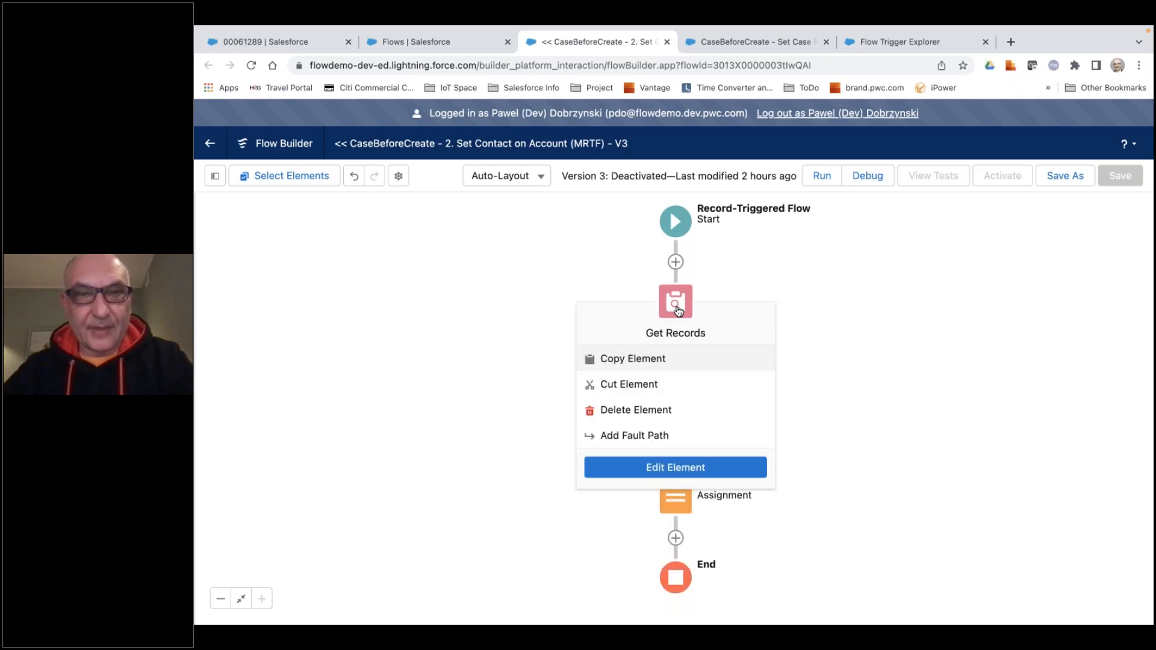
pyautogui.click(679, 472)
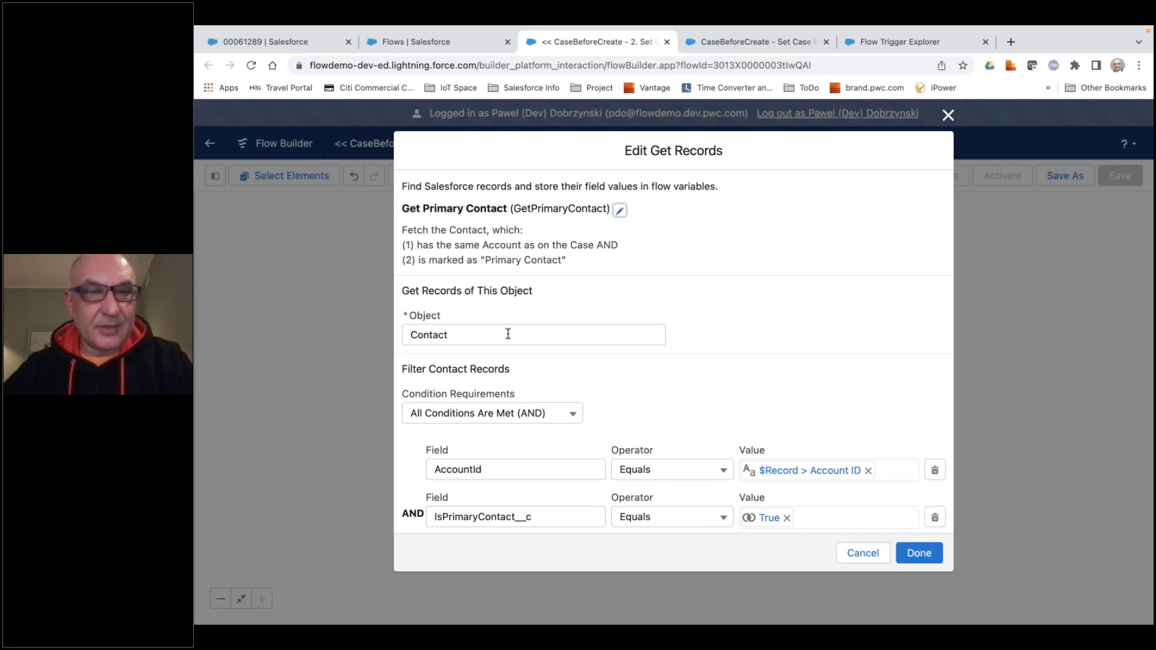
pyautogui.scroll(-1, 509, 334)
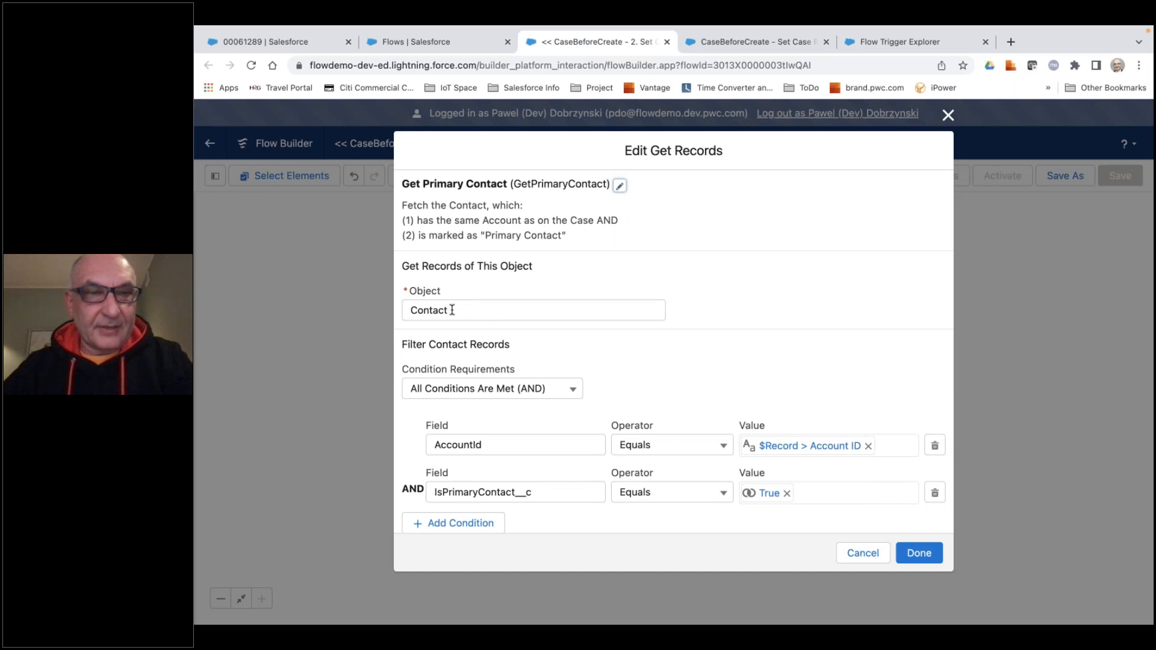
pyautogui.moveTo(675, 361); pyautogui.dragTo(685, 308)
pyautogui.scroll(-2, 648, 367)
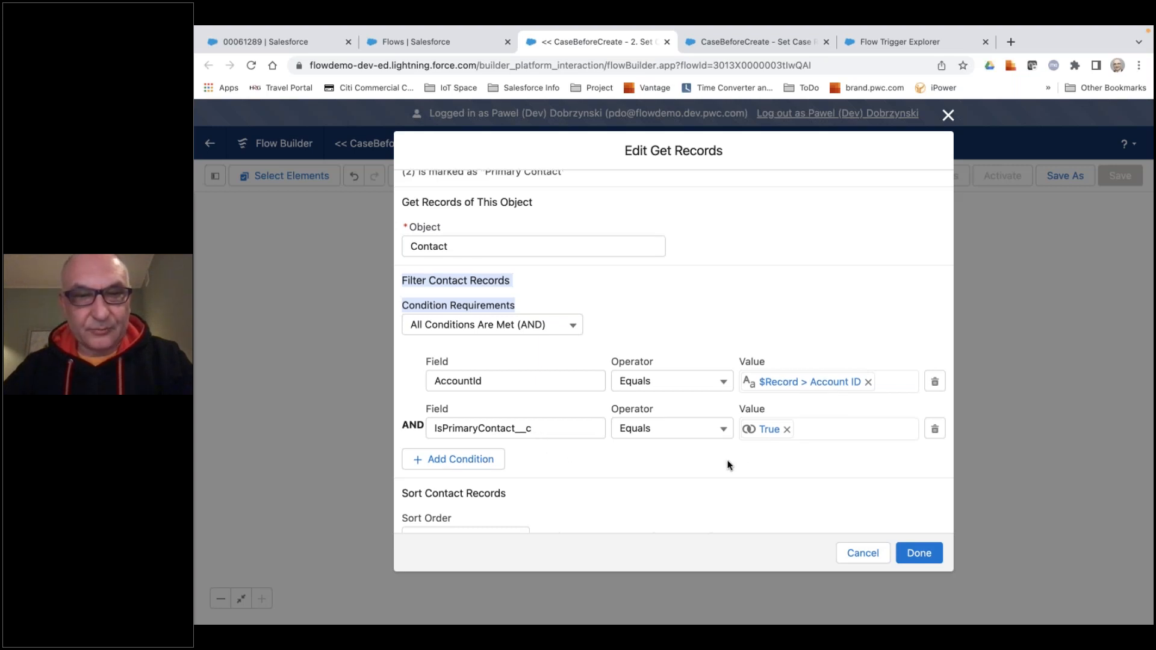
pyautogui.scroll(-3, 725, 459)
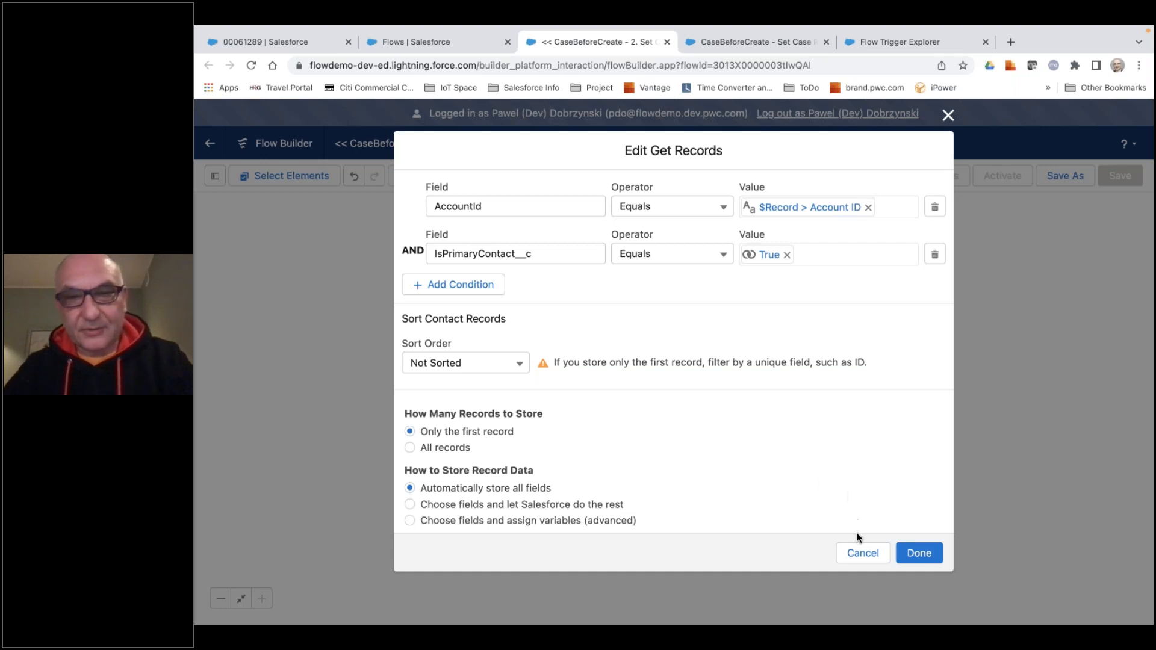
pyautogui.click(917, 554)
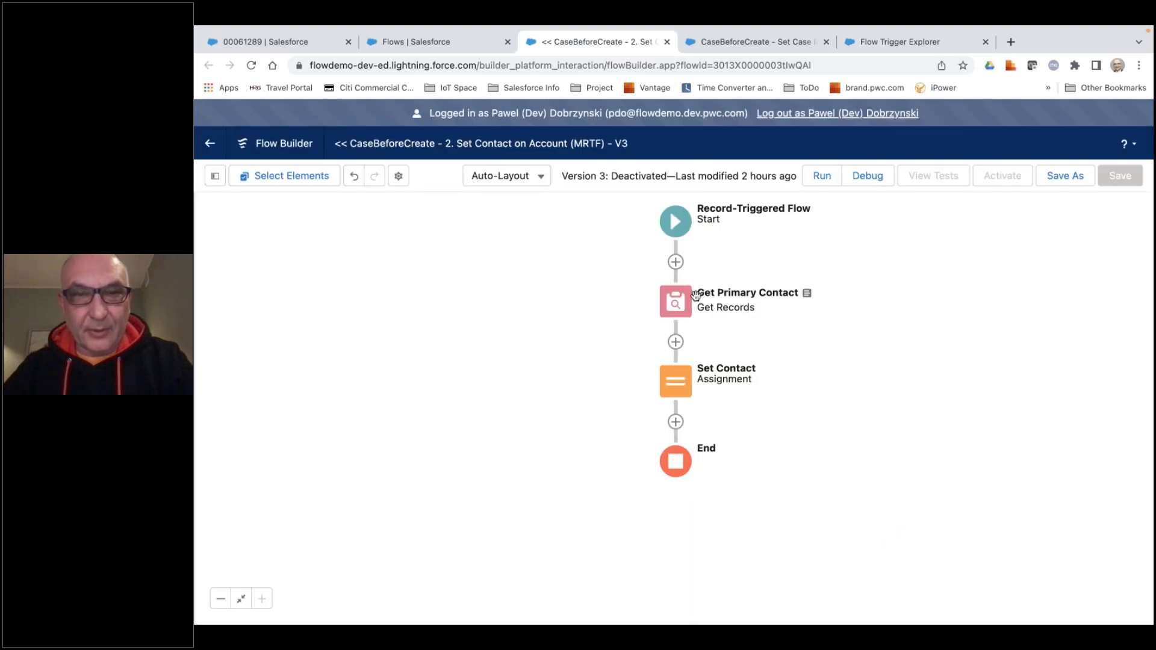
# In the Set Contact assignment, clear the variable and pick the triggering record's ContactId field, {!$Record.ContactId}.
pyautogui.click(679, 389)
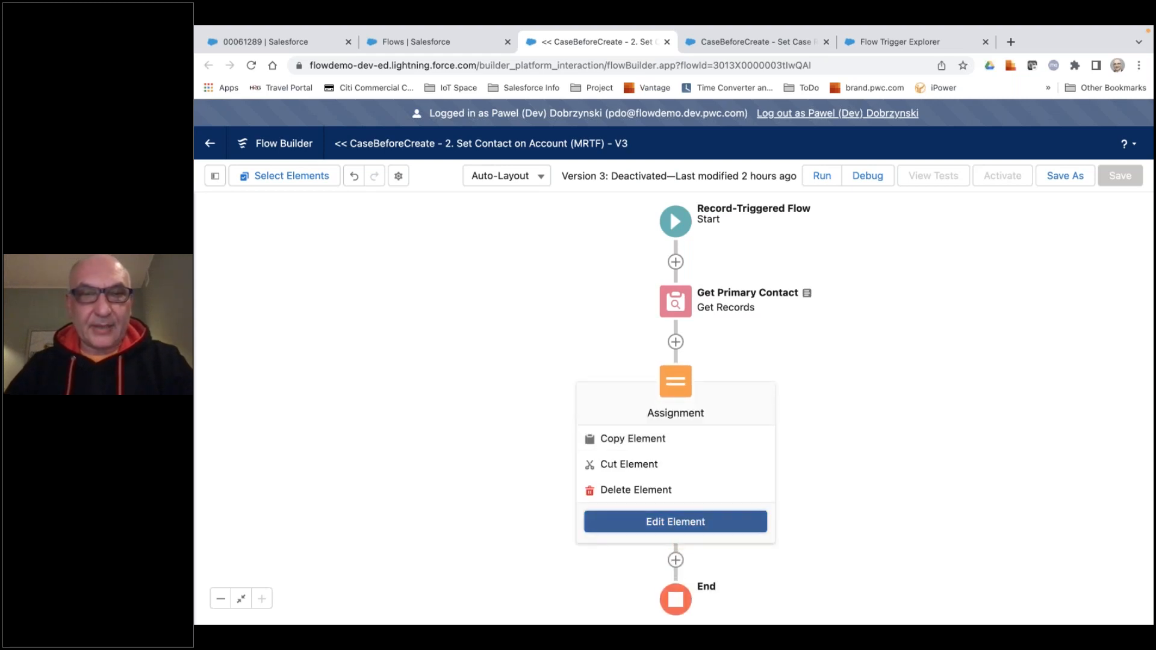
pyautogui.click(678, 517)
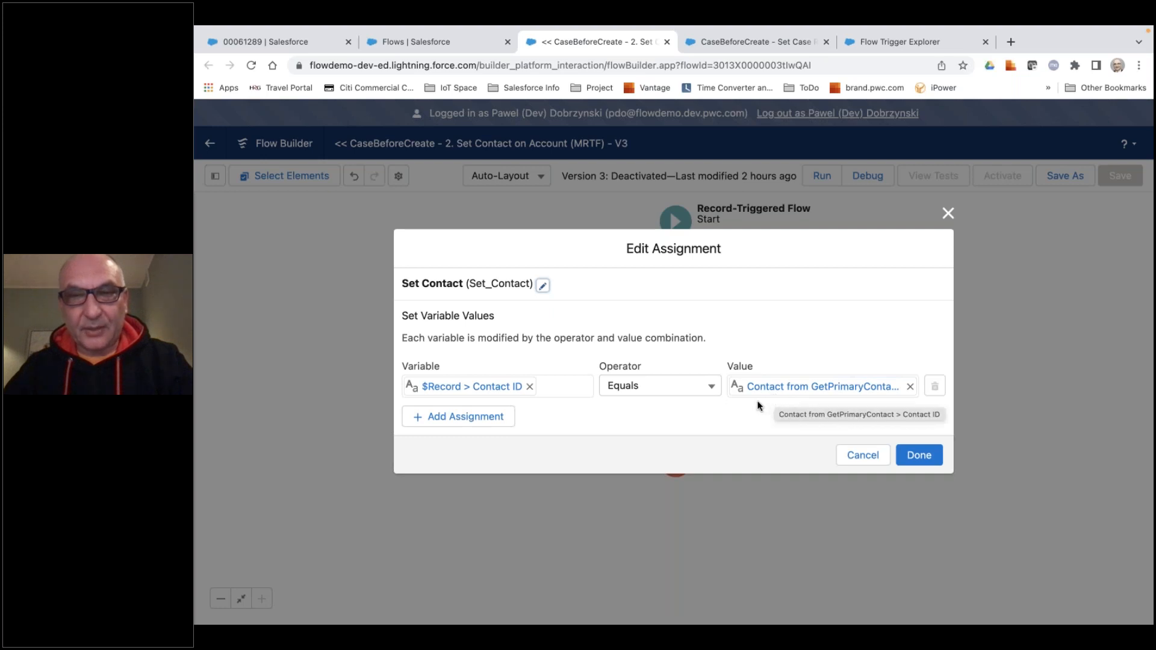
pyautogui.click(530, 386)
pyautogui.click(510, 388)
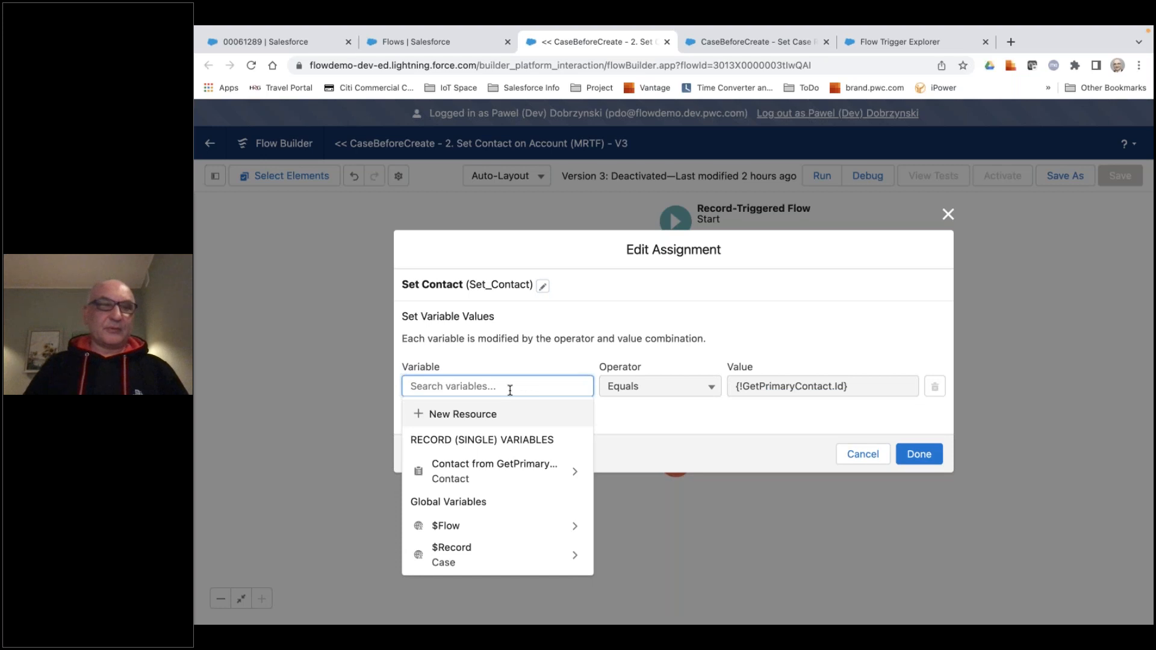
pyautogui.write('re')
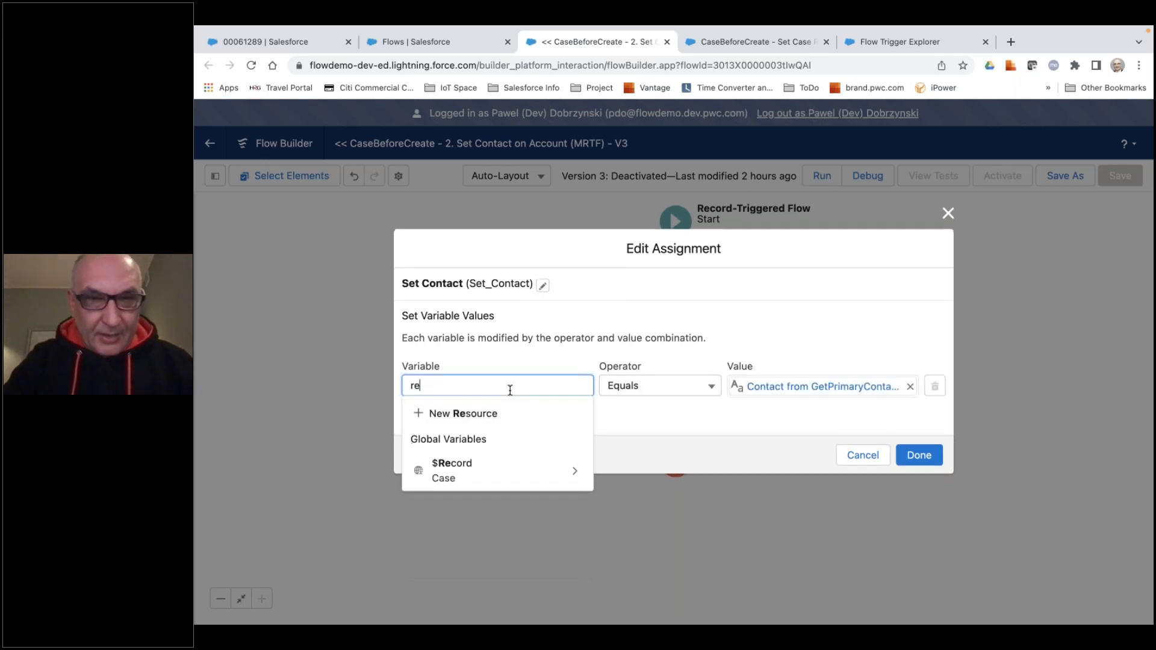
pyautogui.click(461, 474)
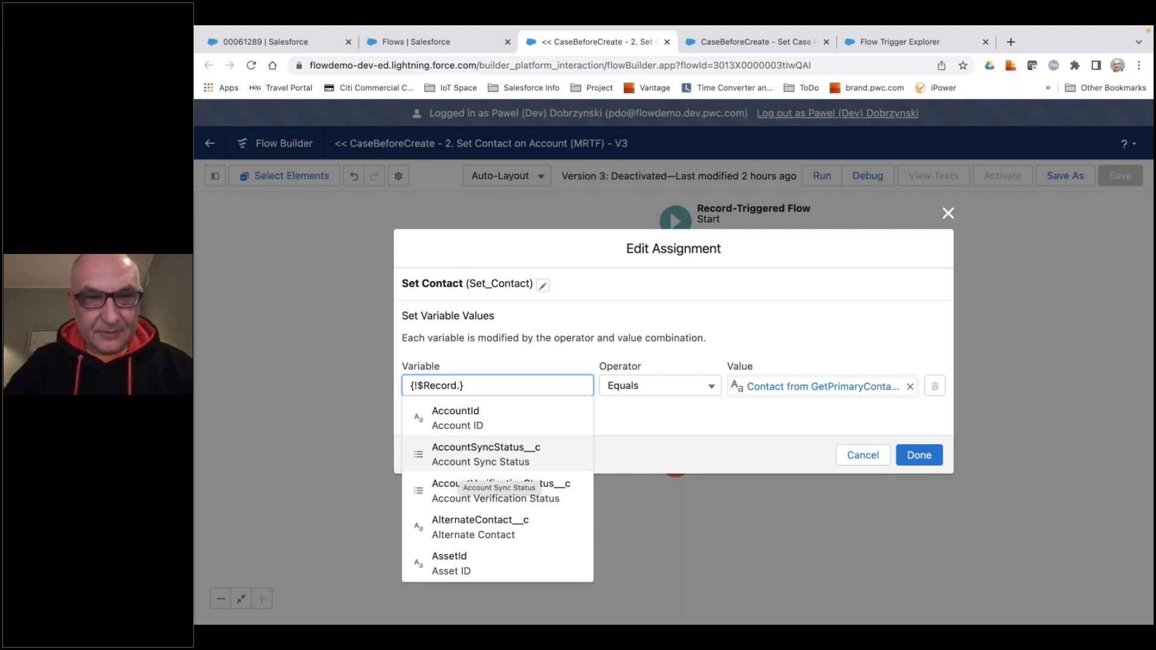
pyautogui.write('id')
pyautogui.scroll(-3, 477, 548)
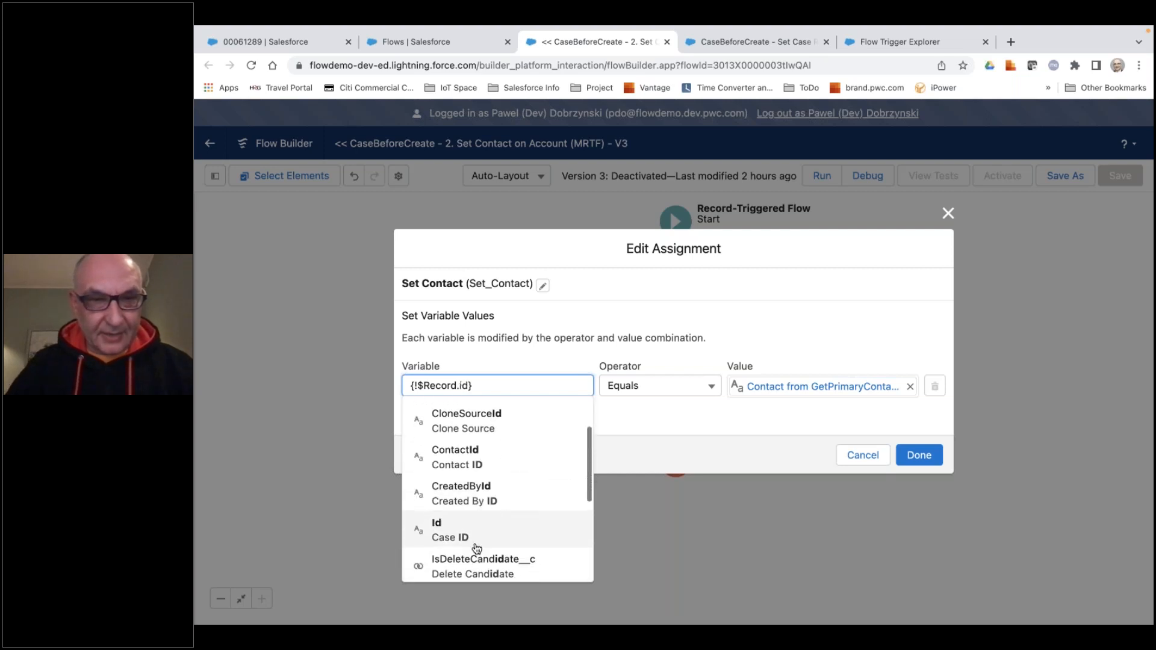
pyautogui.scroll(-1, 477, 548)
pyautogui.scroll(-1, 446, 500)
pyautogui.scroll(1, 458, 469)
pyautogui.click(467, 443)
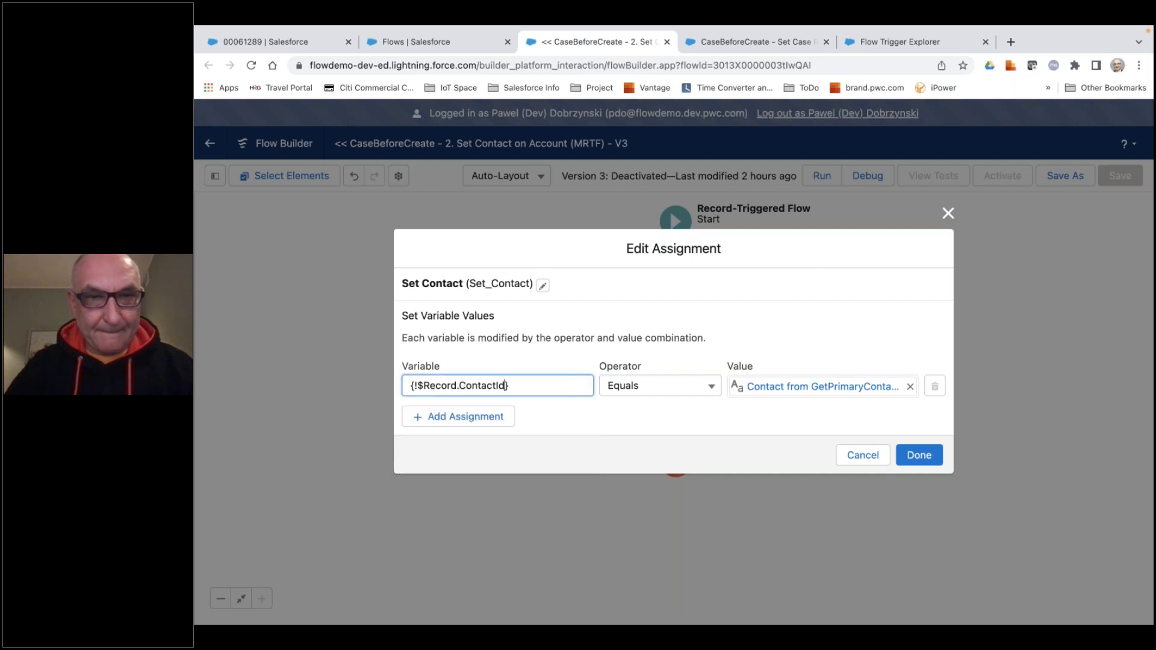
# Replace the assignment's value with the Id of the contact from GetPrimaryContact, {!GetPrimaryContact.Id}, and finish the element.
pyautogui.click(910, 386)
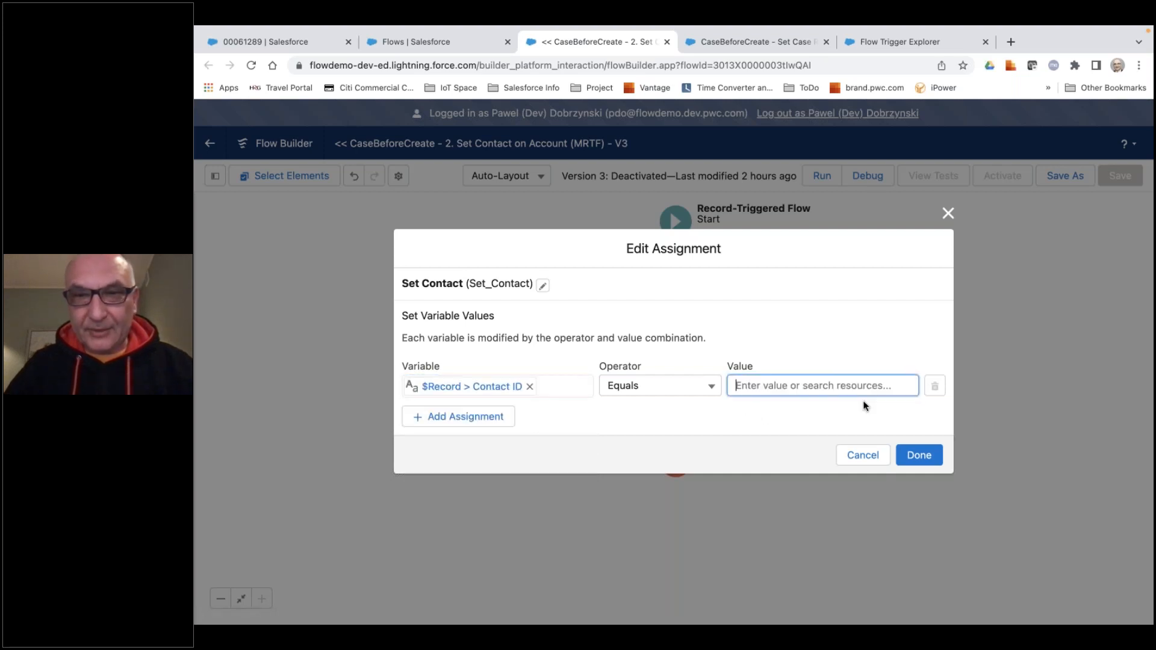
pyautogui.click(809, 383)
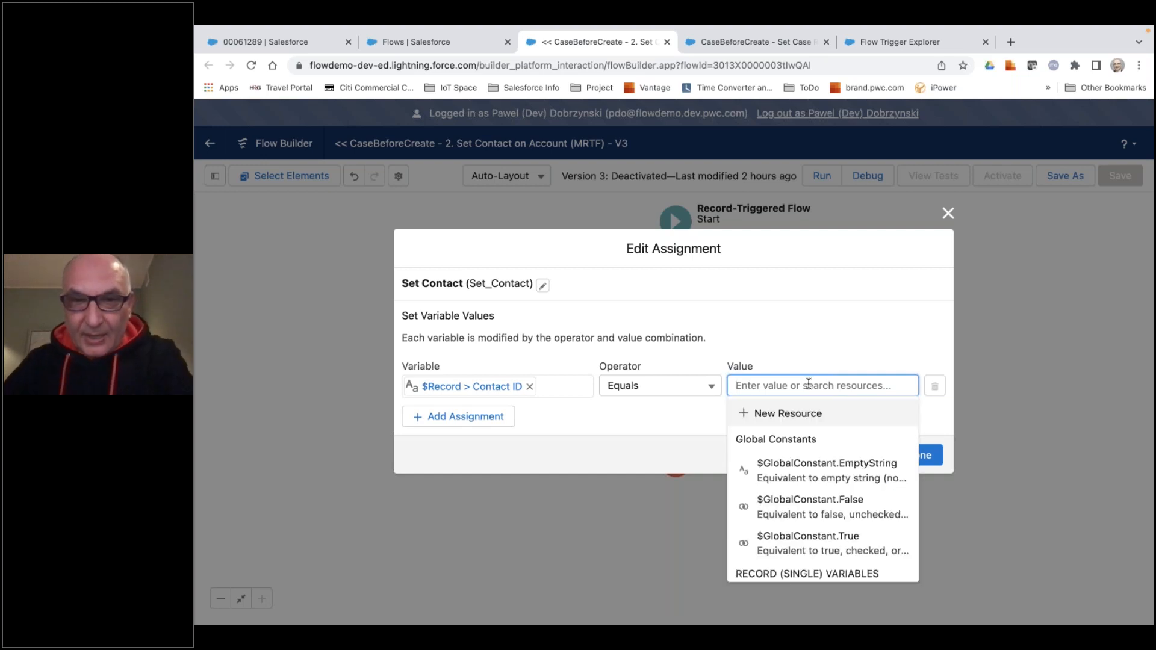
pyautogui.scroll(-3, 803, 446)
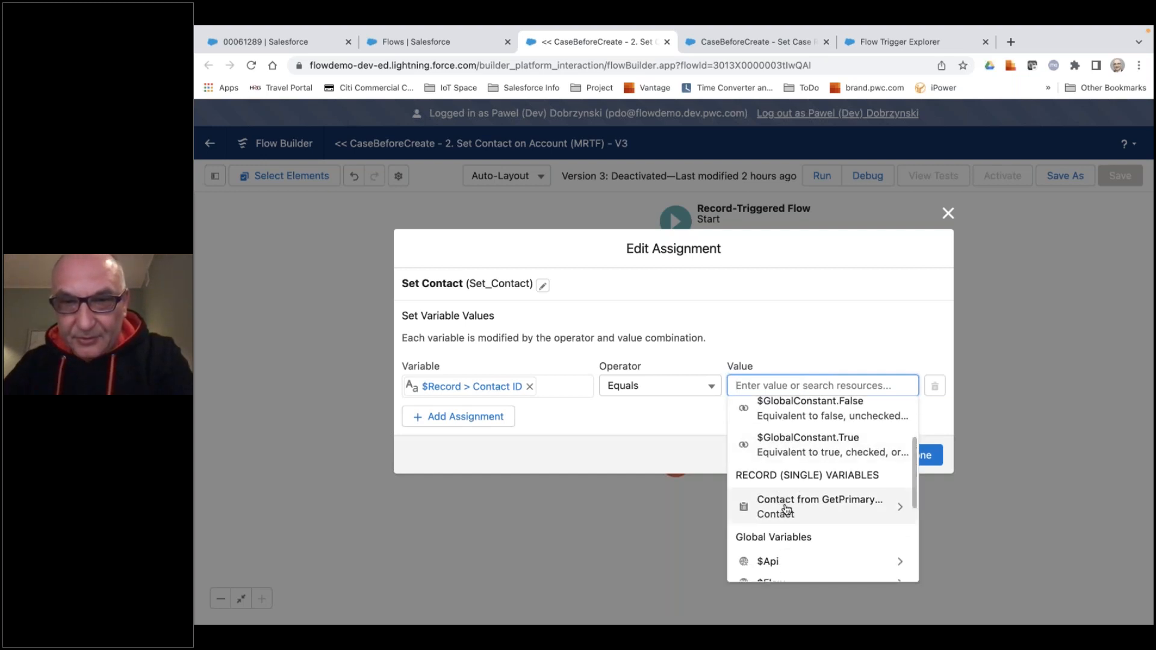
pyautogui.click(838, 514)
pyautogui.write('.')
pyautogui.write('id')
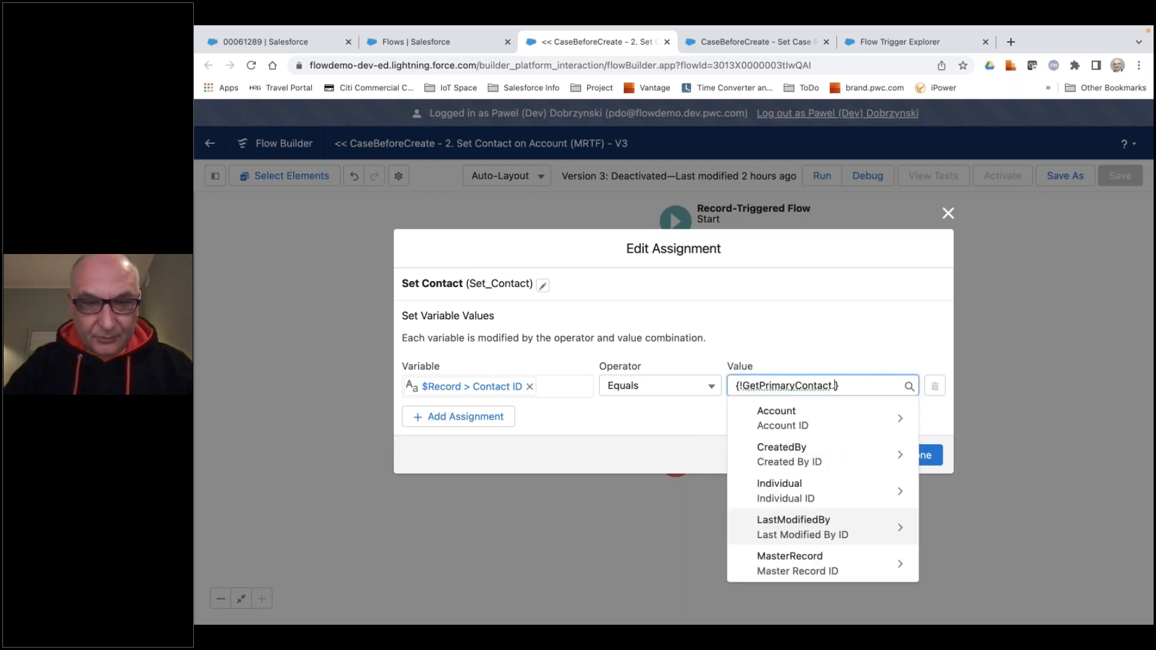
pyautogui.scroll(-5, 822, 524)
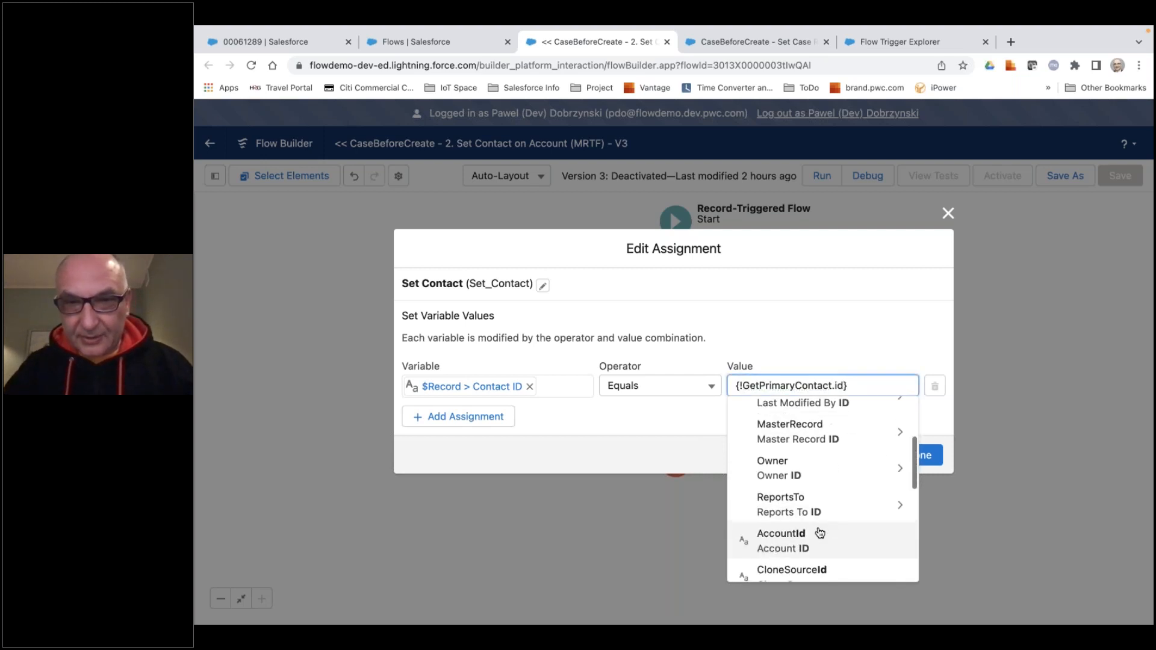
pyautogui.click(776, 523)
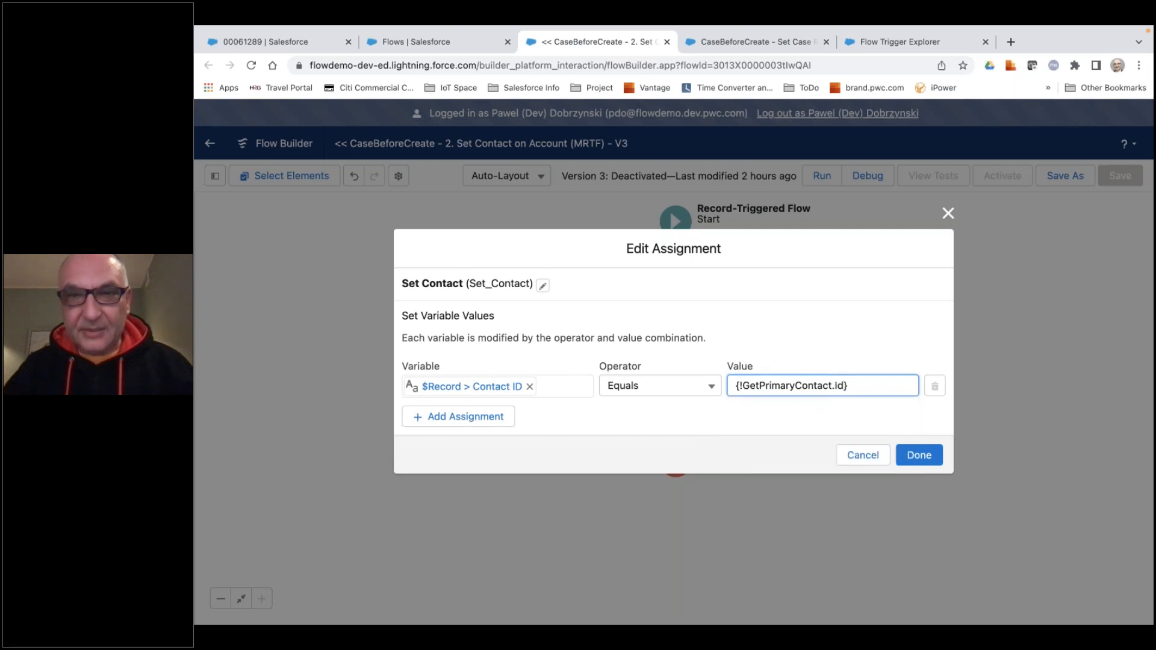
pyautogui.click(917, 456)
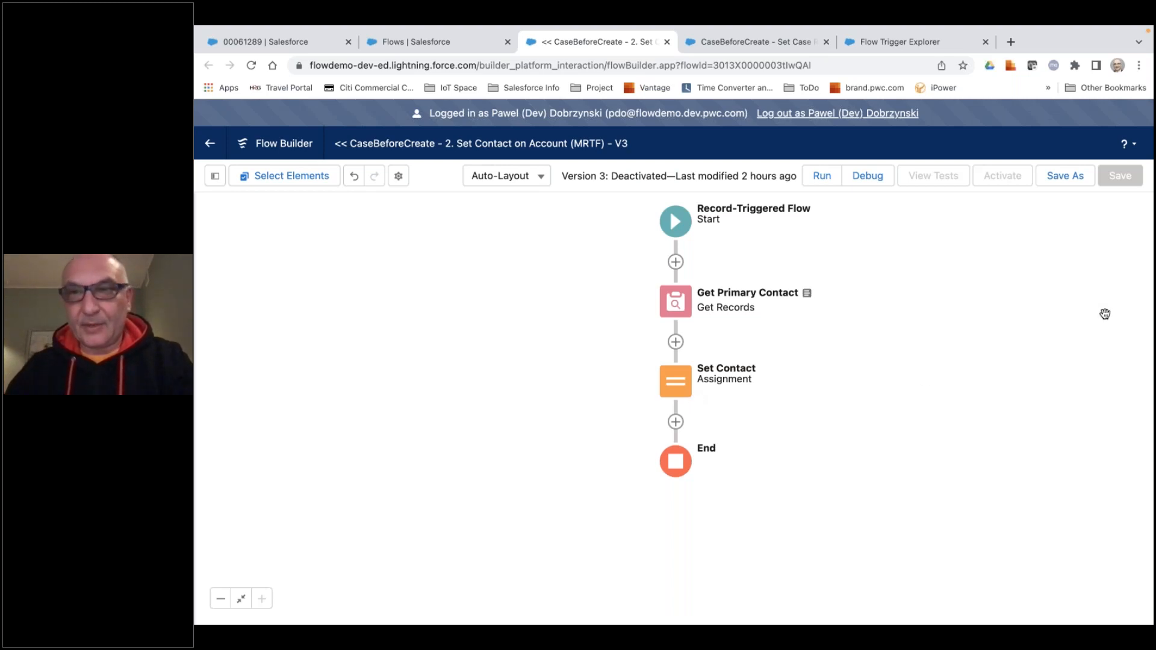
# Save the Set Contact on Account flow as a new version and activate it.
pyautogui.click(1058, 181)
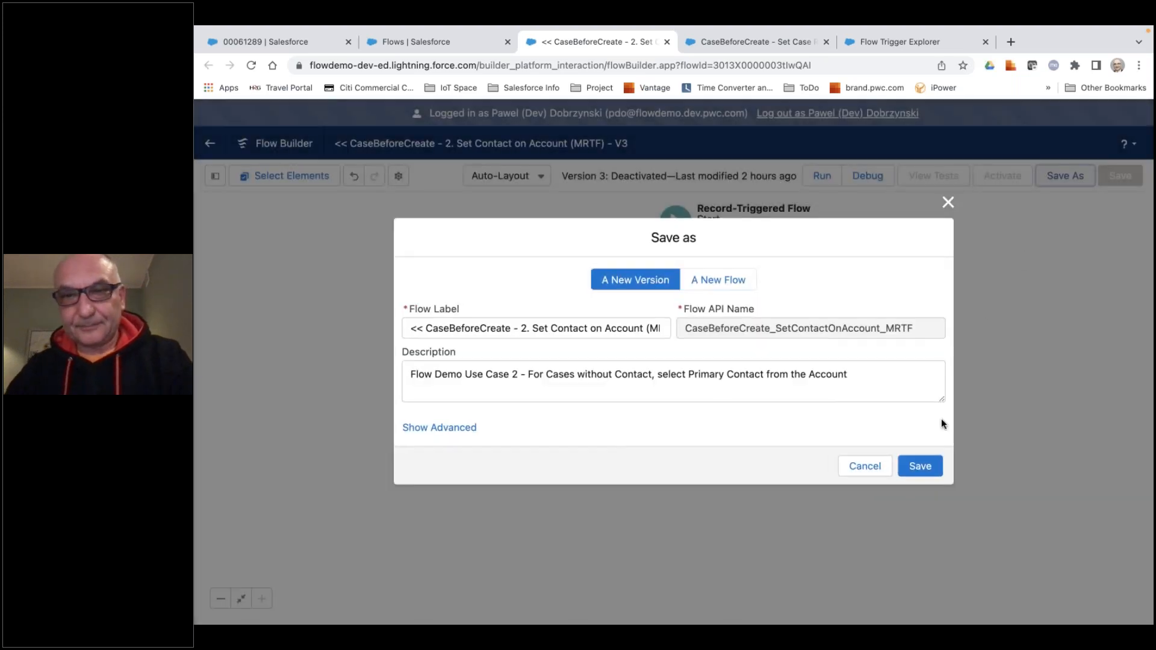
pyautogui.click(919, 466)
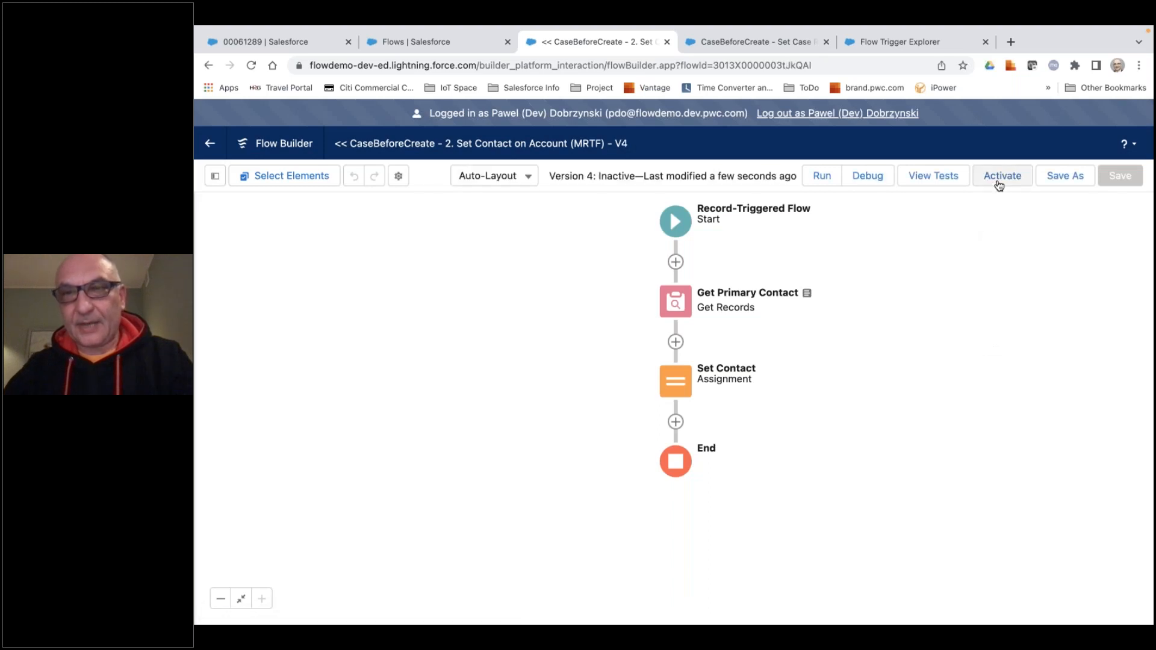
pyautogui.click(1000, 178)
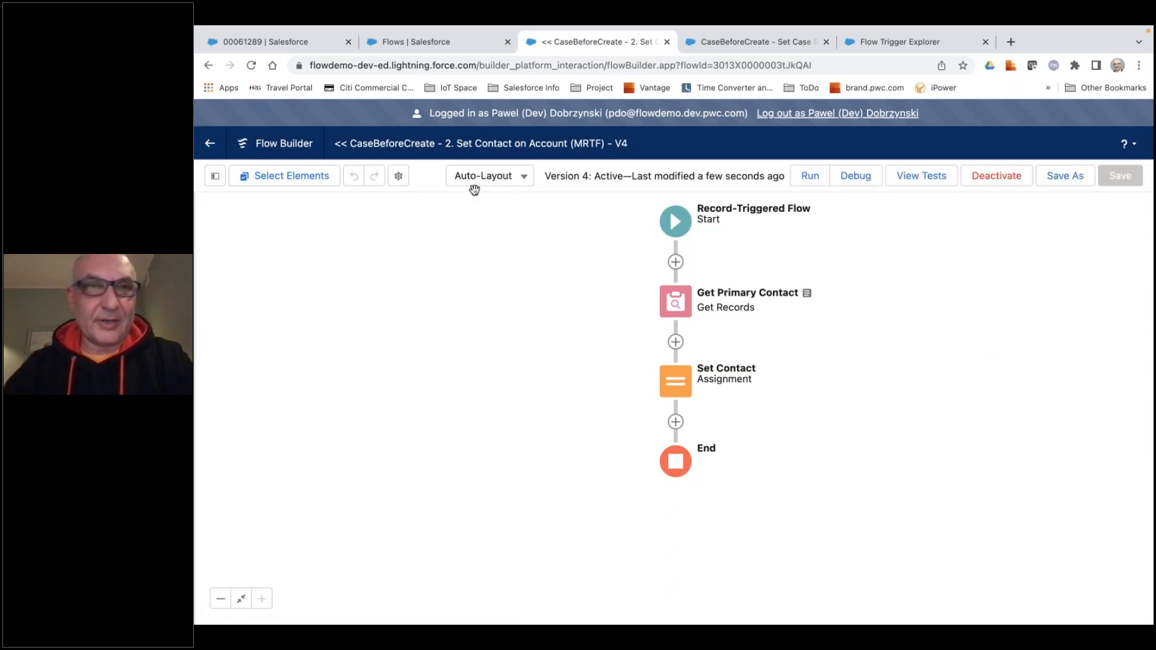
# Create a new standard case for the United Oil & Gas account with the subject "My Case without Contact", leaving the contact empty.
pyautogui.click(297, 40)
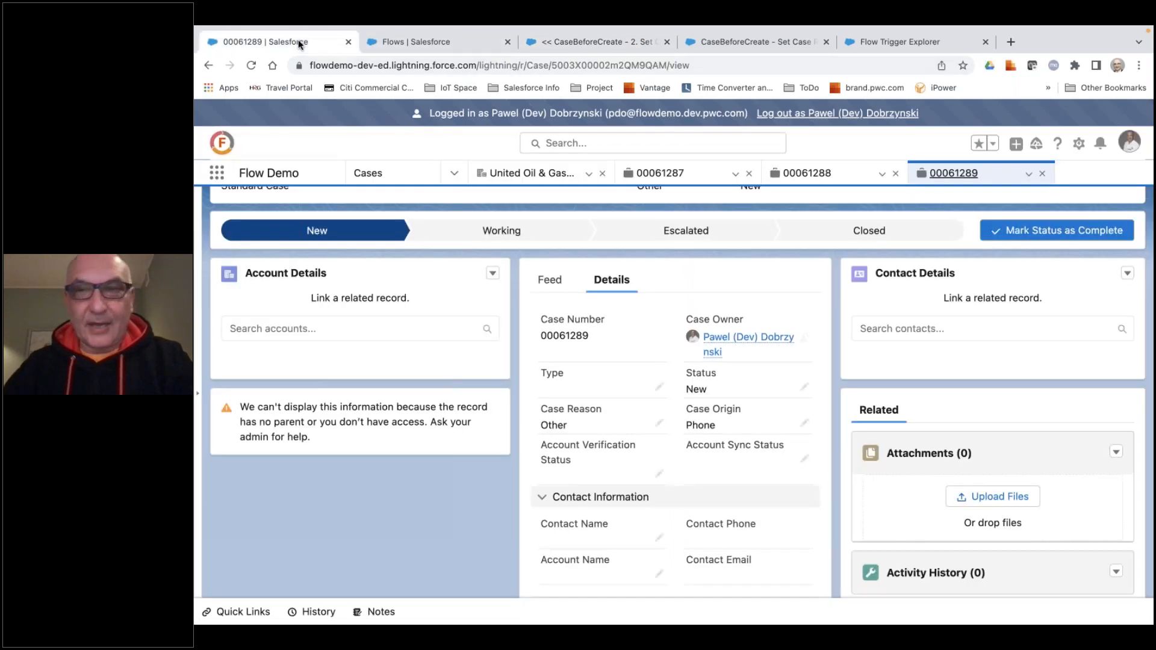
pyautogui.click(1016, 145)
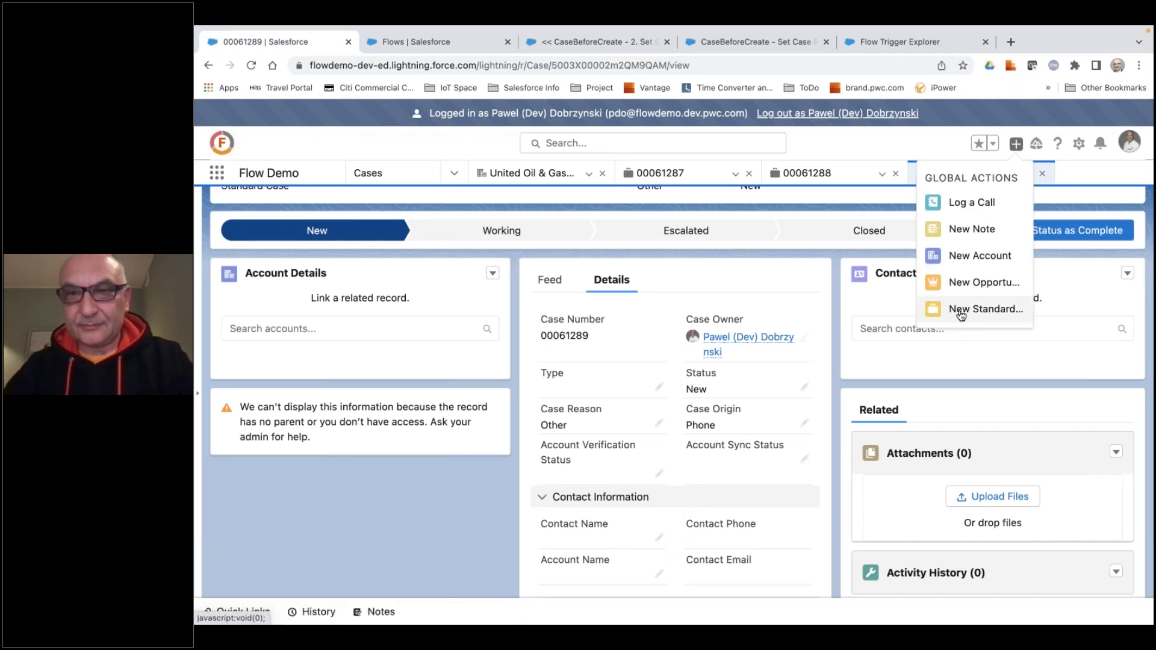
pyautogui.click(961, 310)
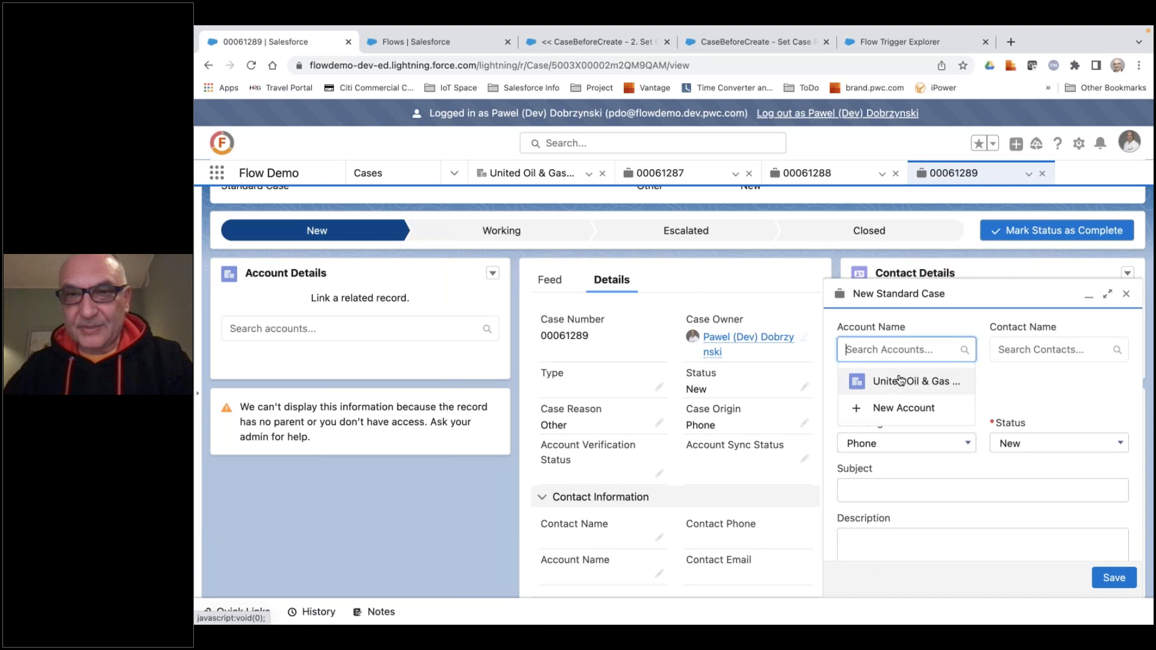
pyautogui.click(900, 380)
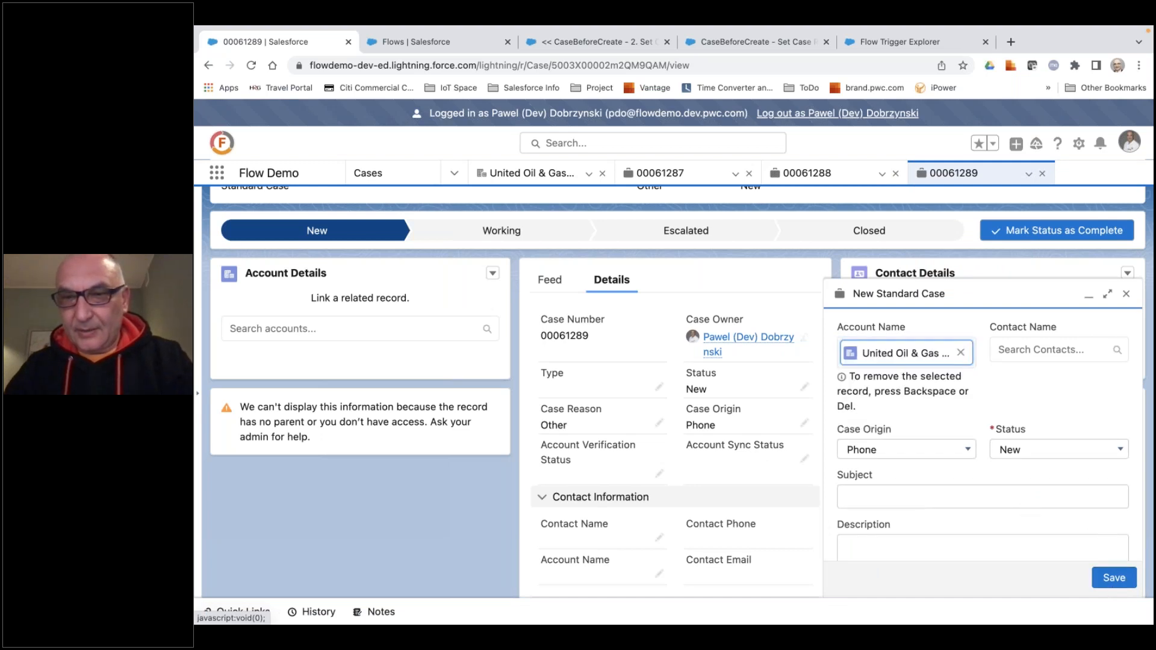
pyautogui.click(917, 497)
pyautogui.write('My ')
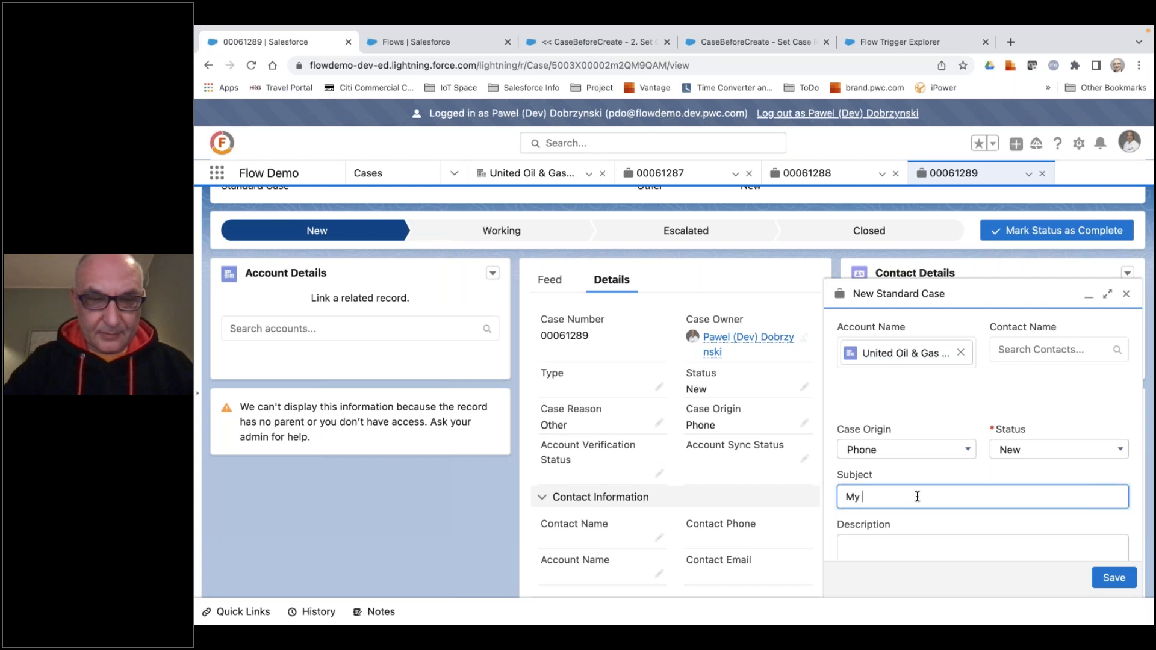
pyautogui.write('Case without C')
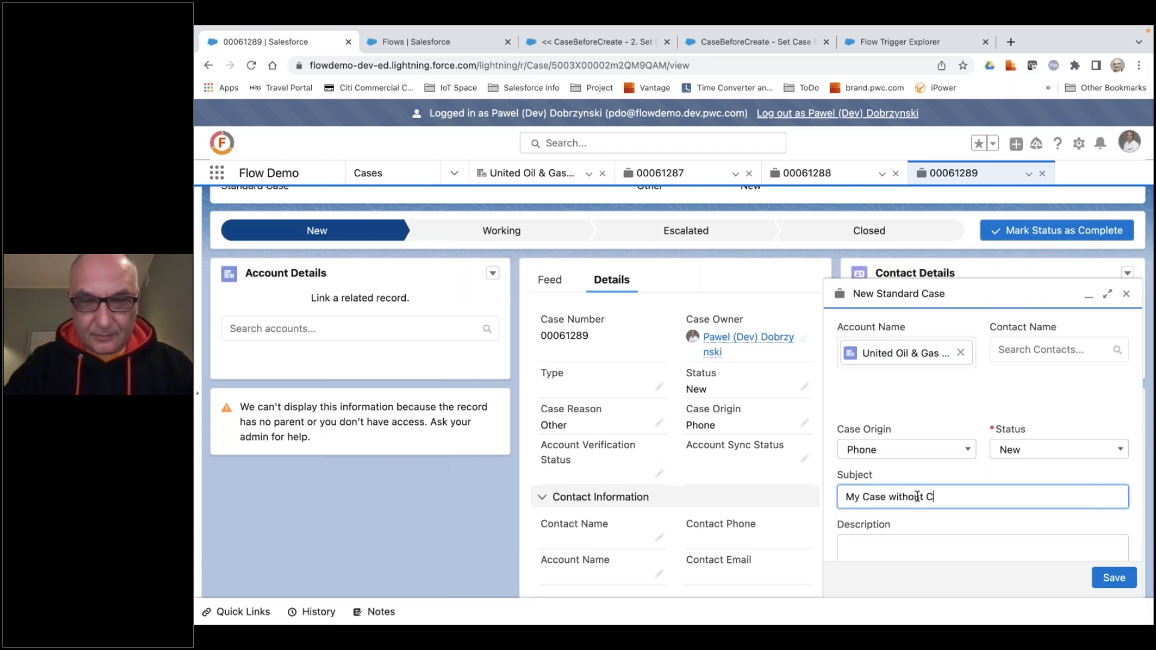
pyautogui.write('ontact')
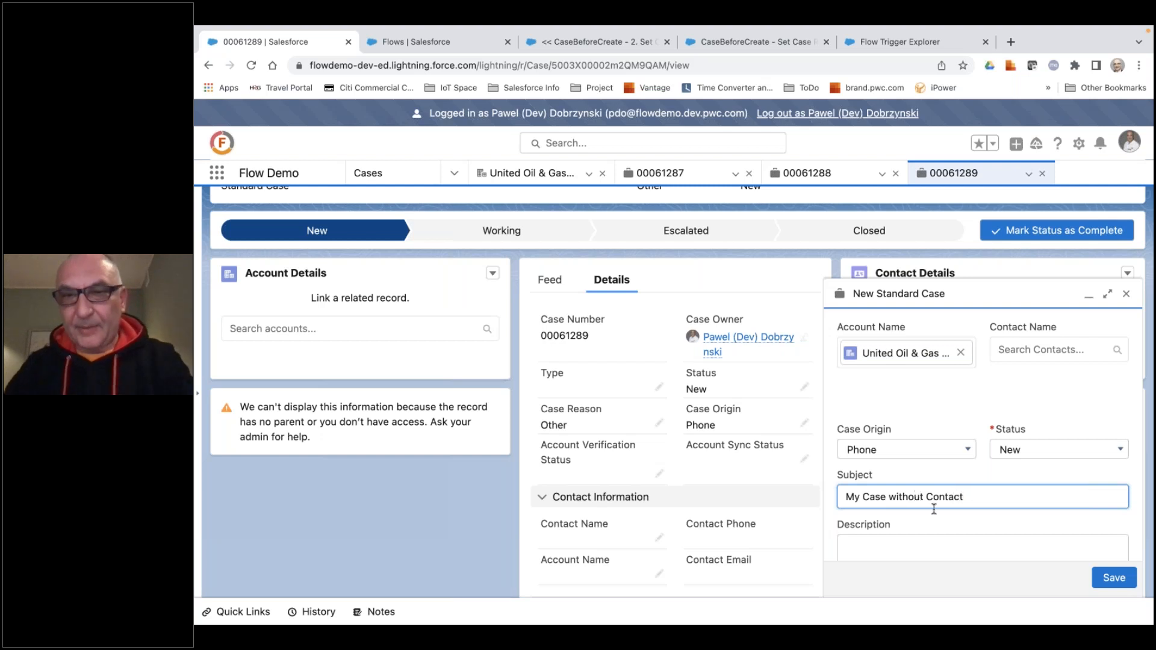
pyautogui.click(1115, 578)
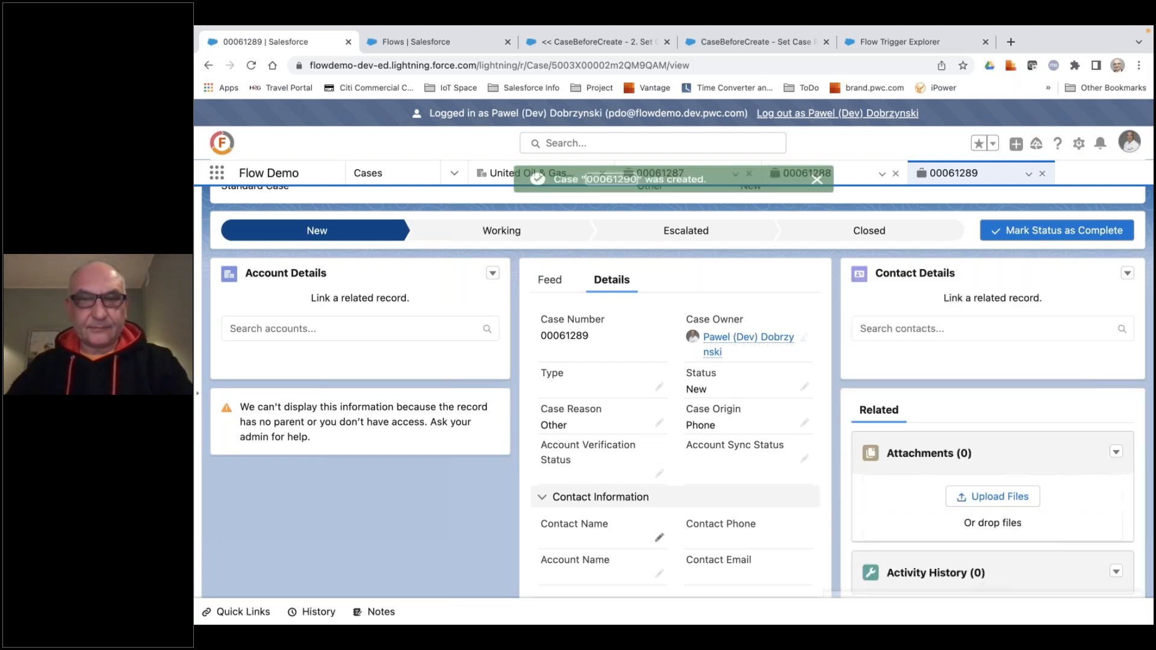
# Open the newly created case and compare its contact and Case Reason with the primary contact flagged on the parent account.
pyautogui.click(612, 181)
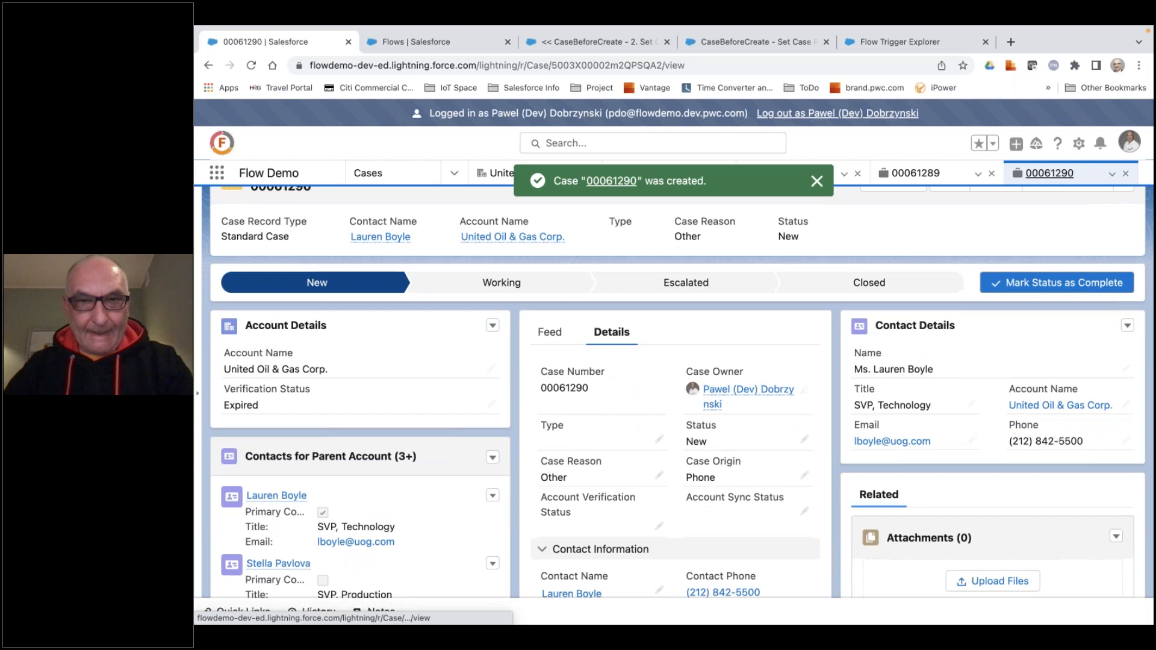
pyautogui.scroll(-4, 650, 374)
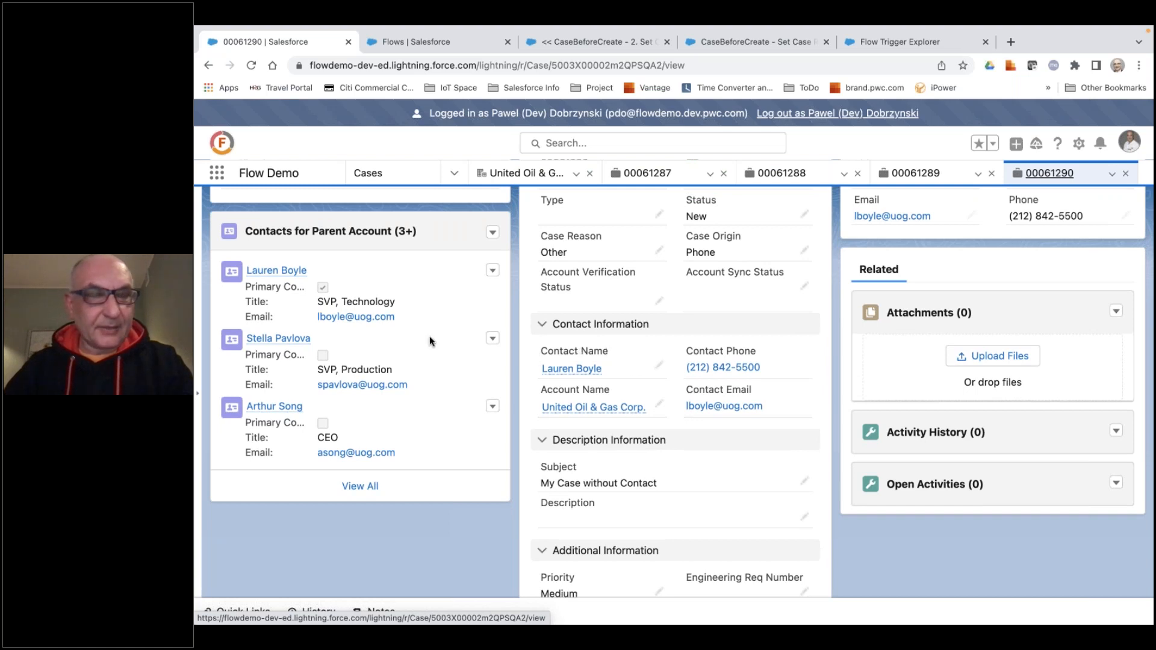
pyautogui.scroll(1, 429, 336)
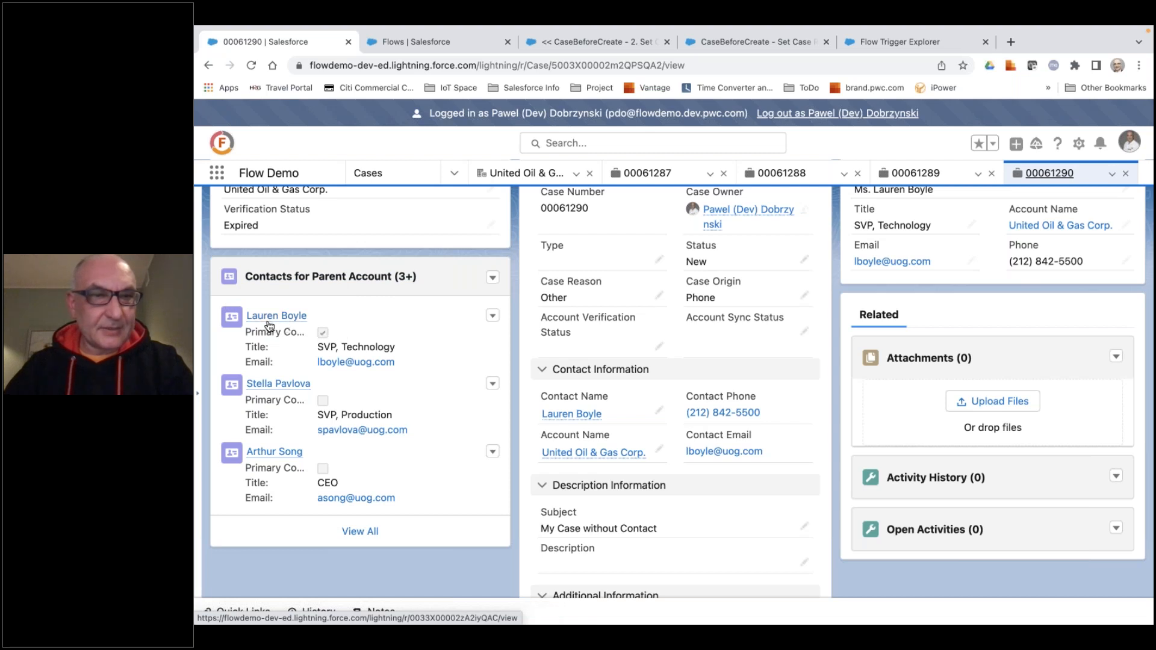
pyautogui.moveTo(277, 318)
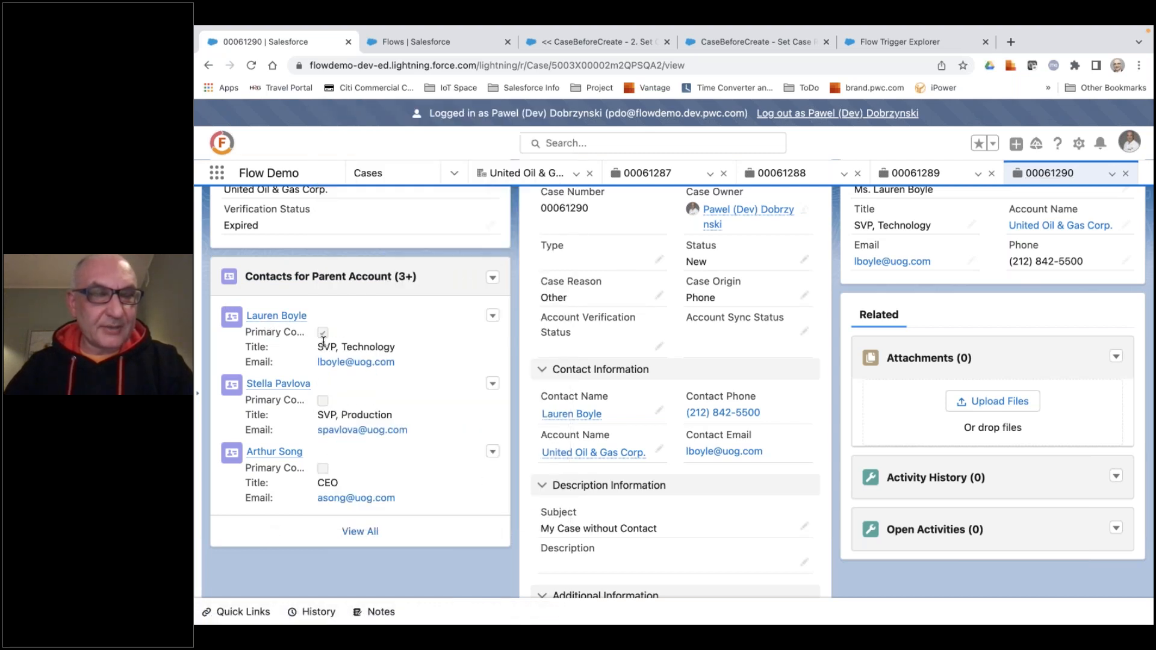
pyautogui.scroll(5, 773, 269)
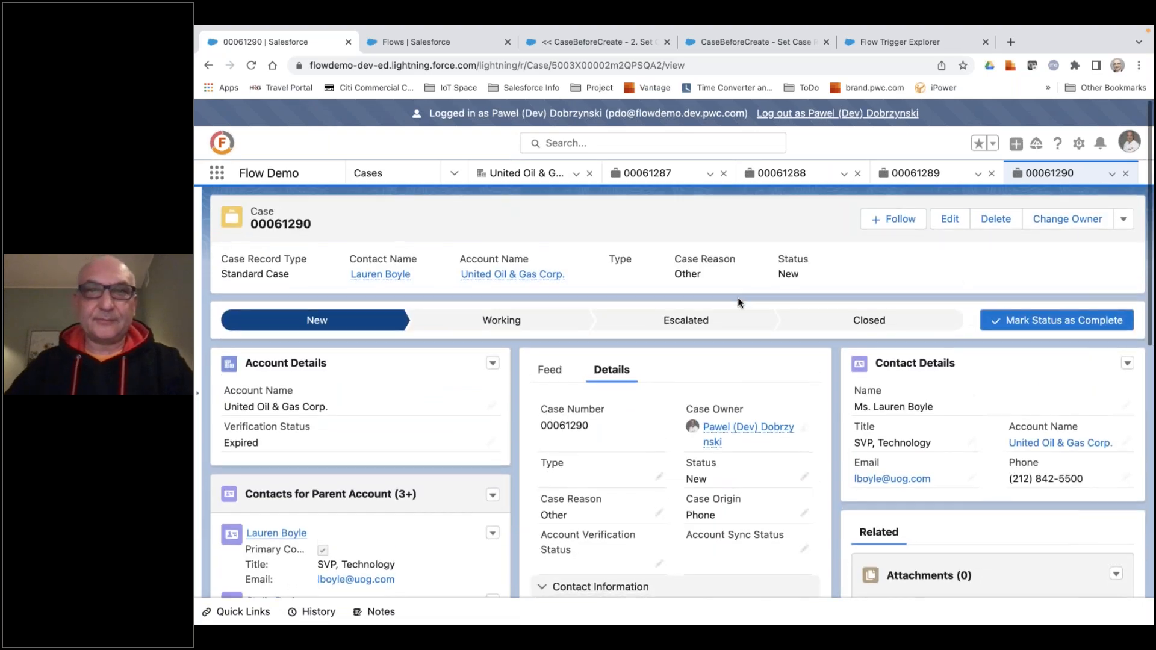
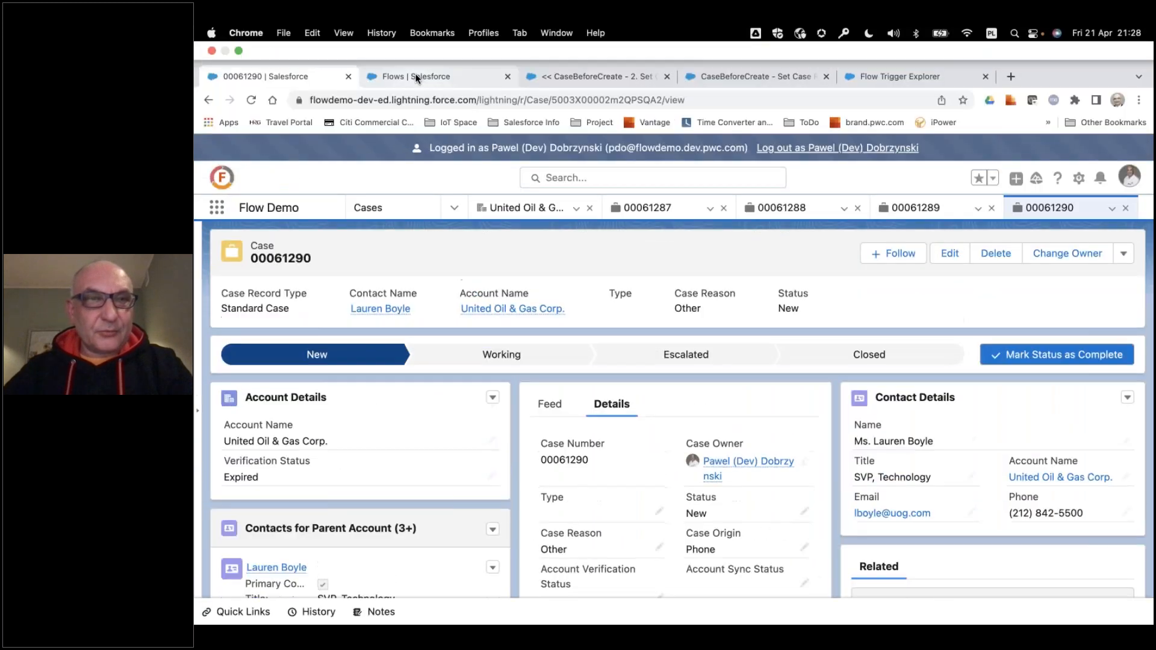
# Refresh the Demo Flows list and open the flow << CaseBeforeCreate - 3.1. Update Account Verification Status (MRTF).
pyautogui.click(414, 75)
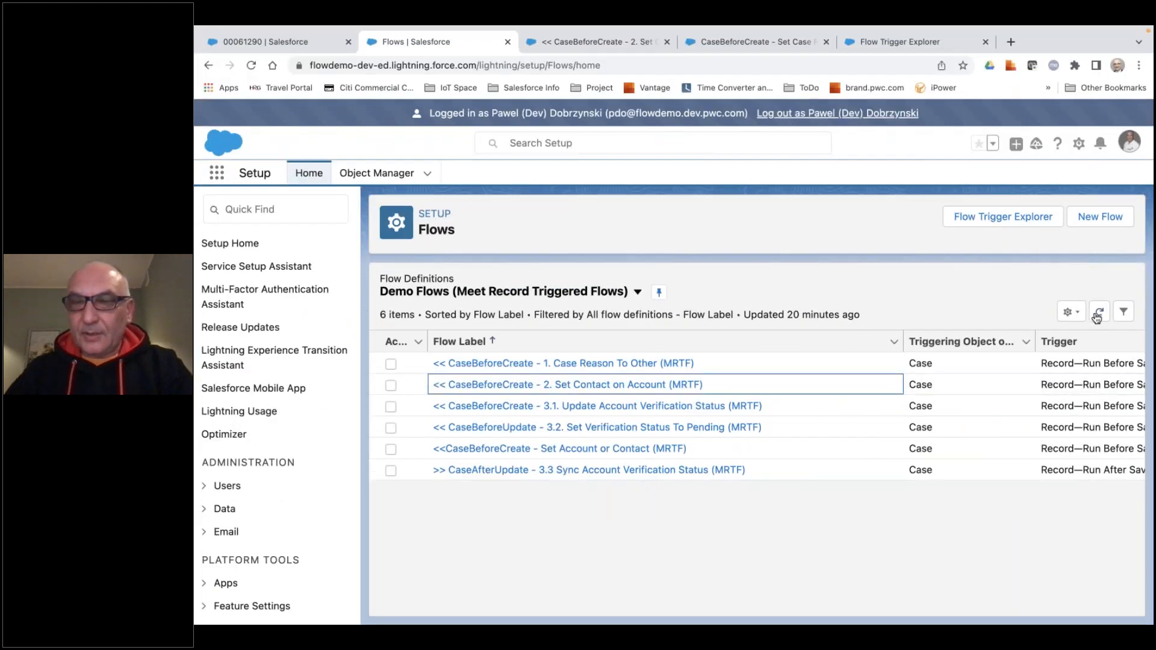
pyautogui.click(1098, 312)
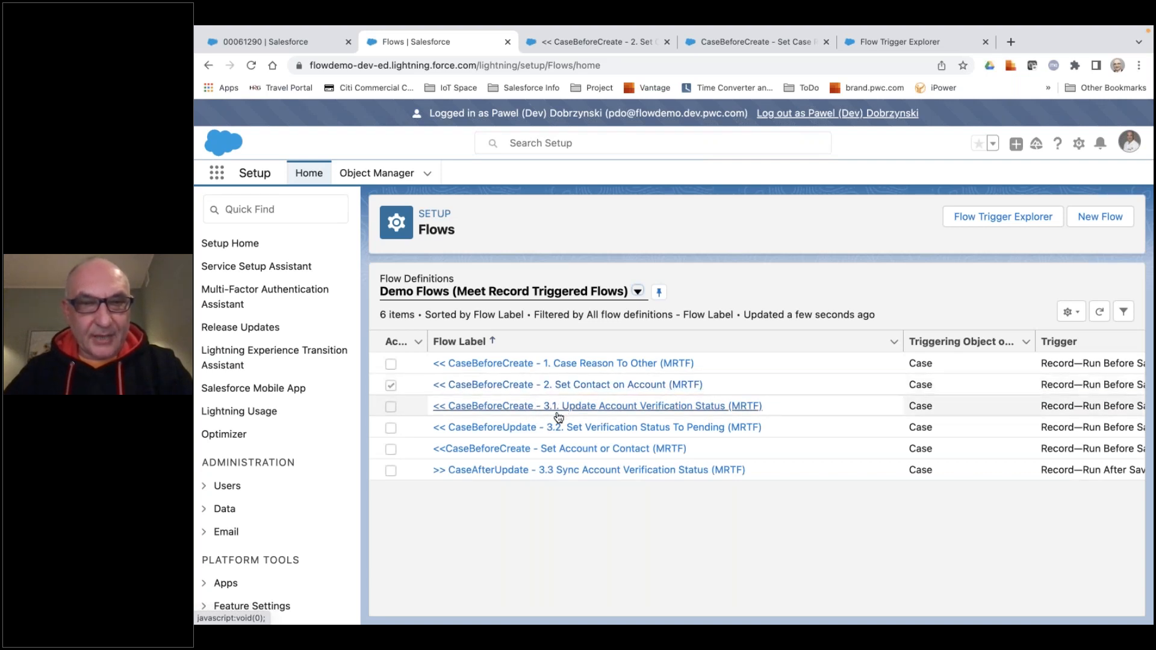
pyautogui.click(593, 414)
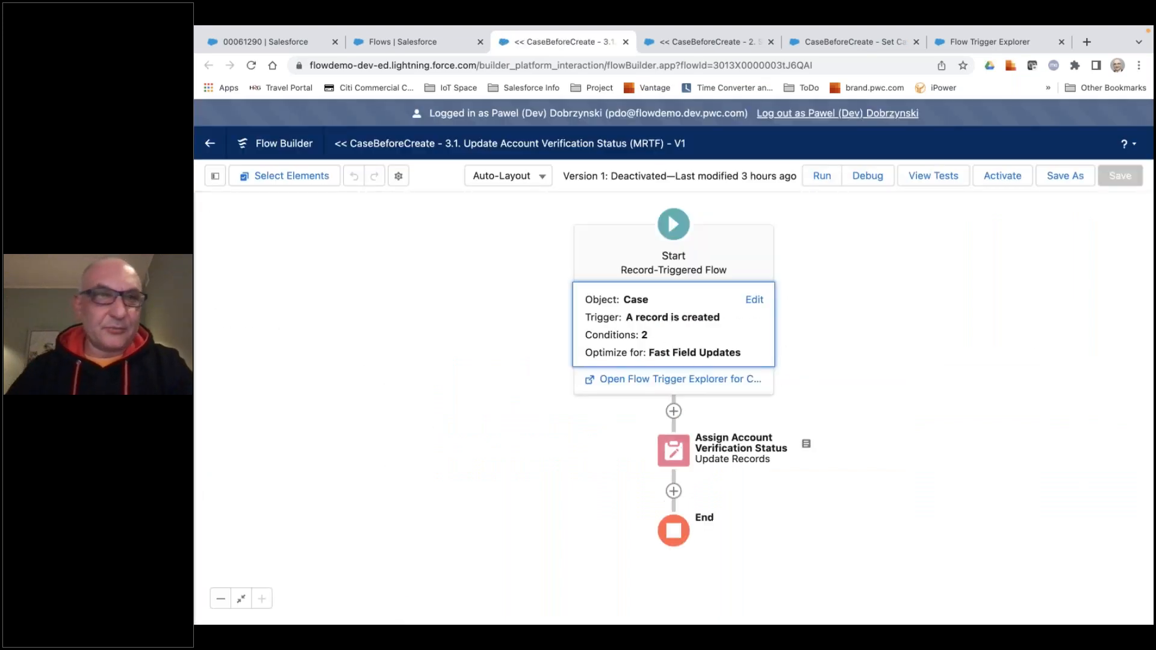
# Close the tabs of the previously created cases and return to the United Oil & Gas Corp. account record.
pyautogui.click(286, 38)
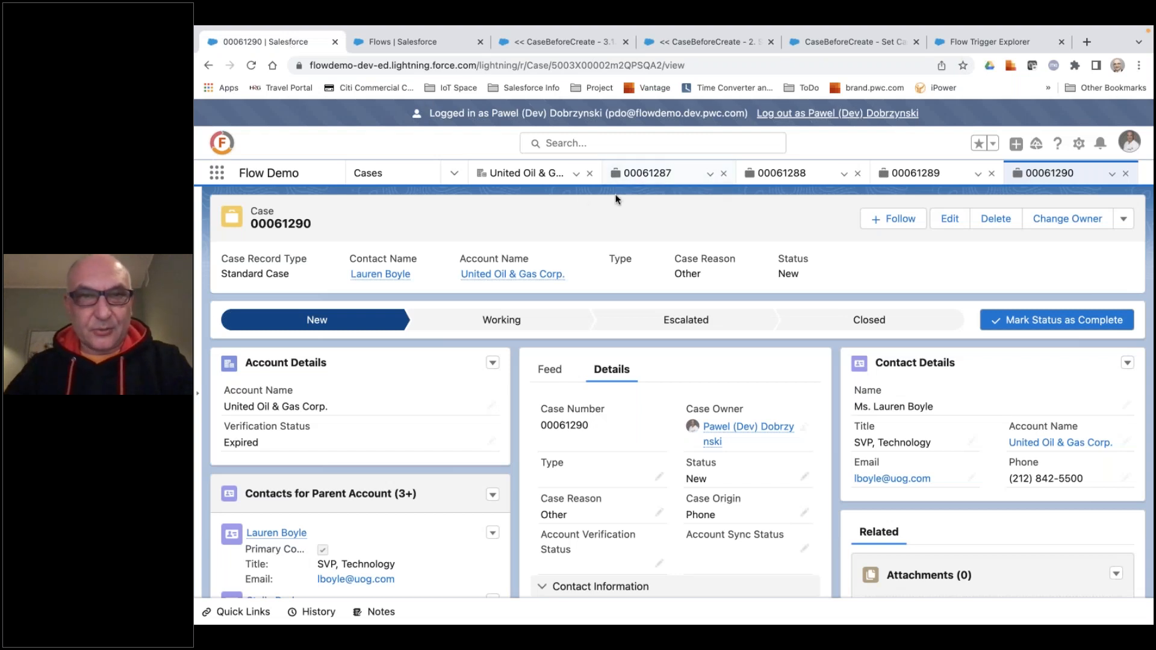
pyautogui.click(723, 176)
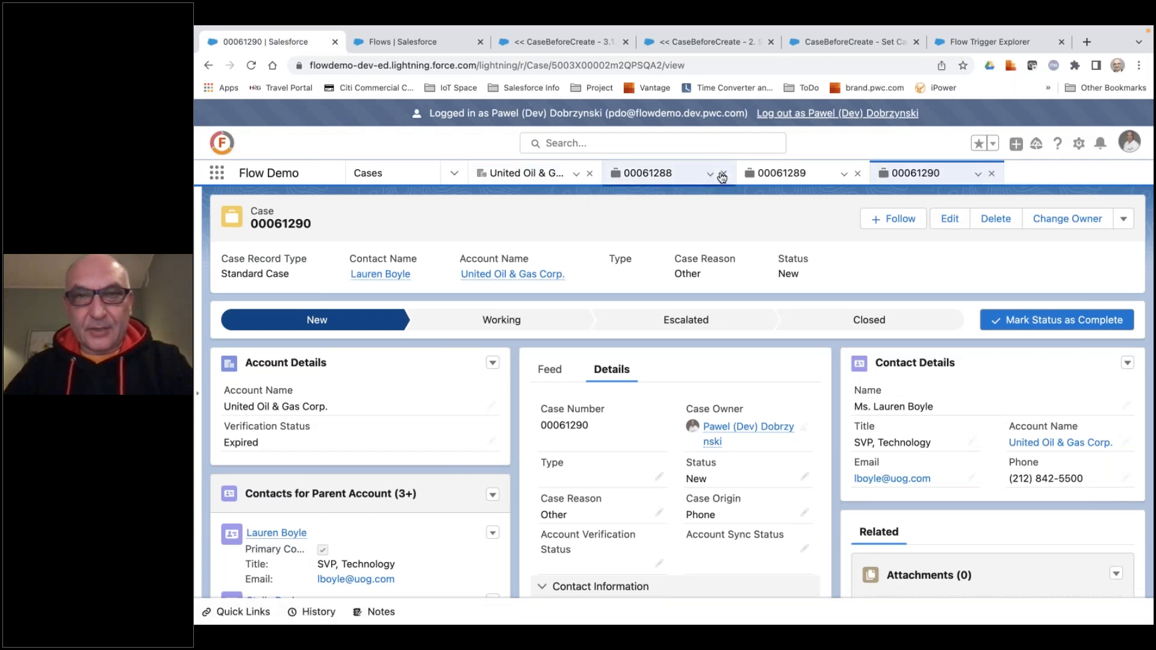
pyautogui.click(725, 175)
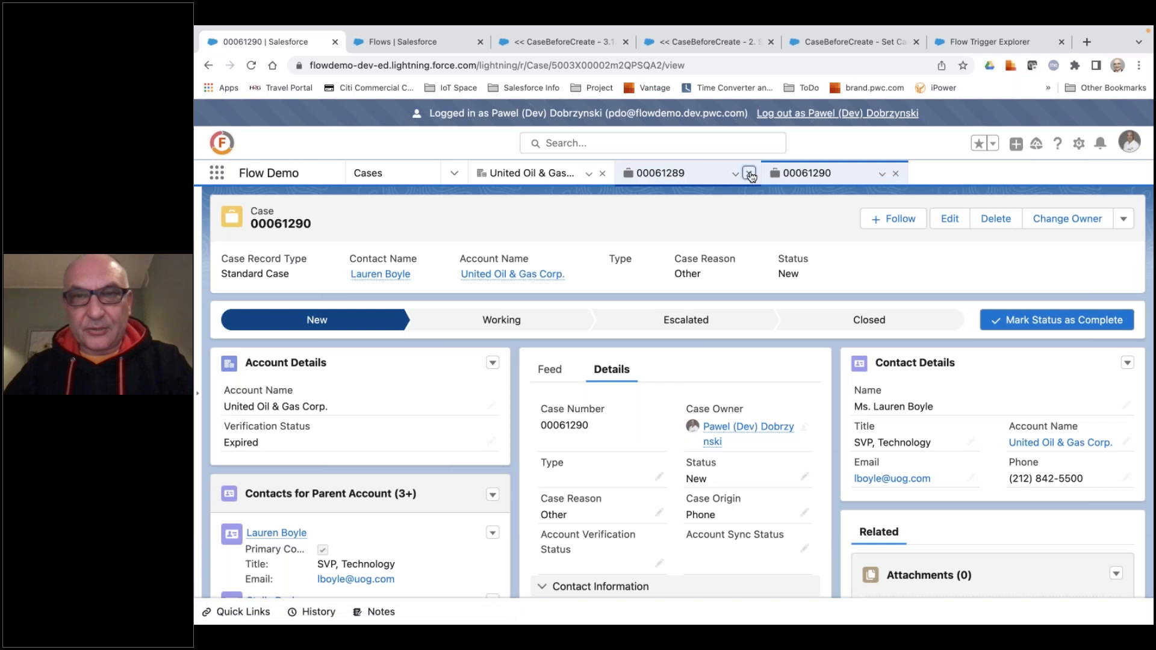
pyautogui.click(751, 175)
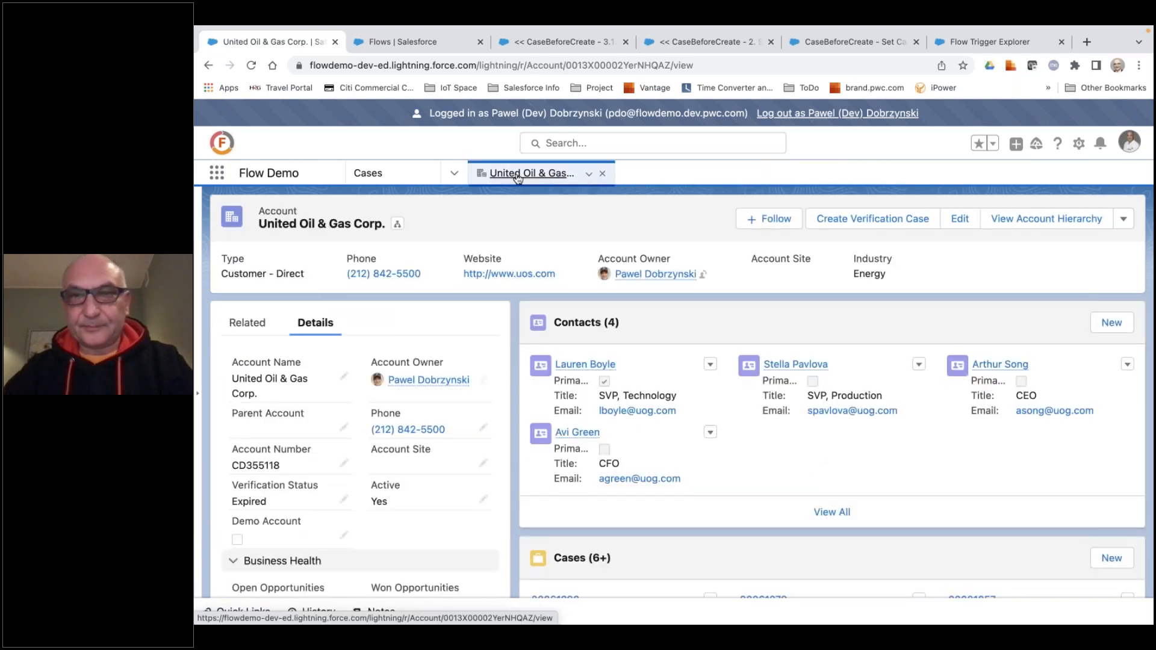
# Create a verification case from the account with Case Reason Verification Request and no contact, and open the new case.
pyautogui.click(869, 220)
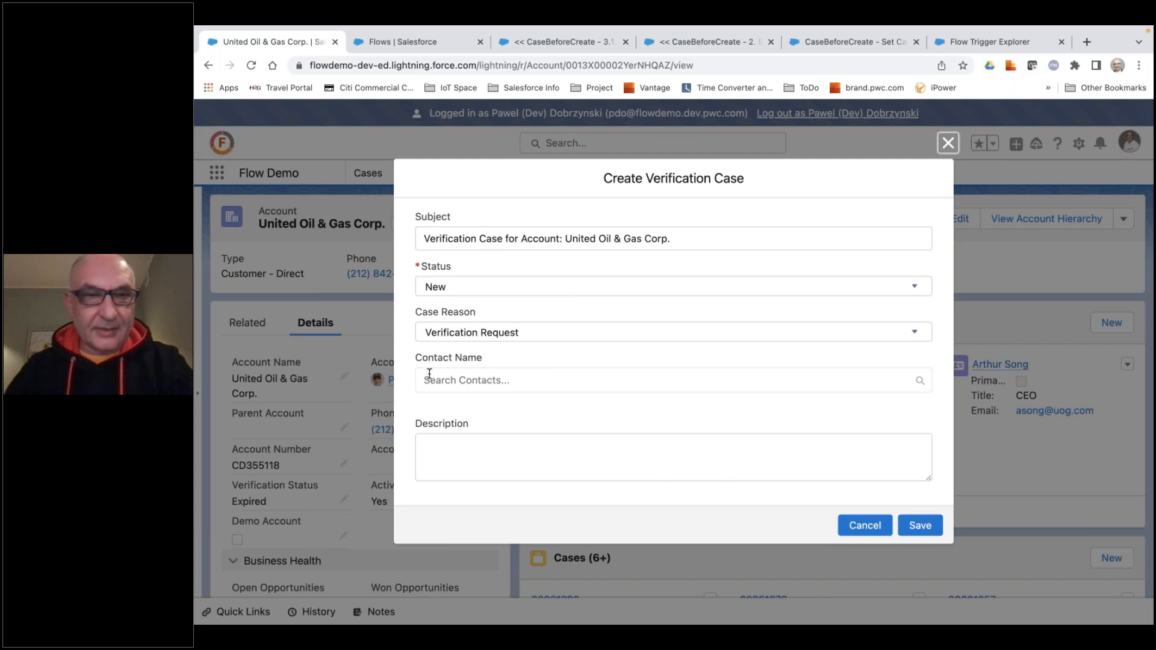
pyautogui.click(918, 525)
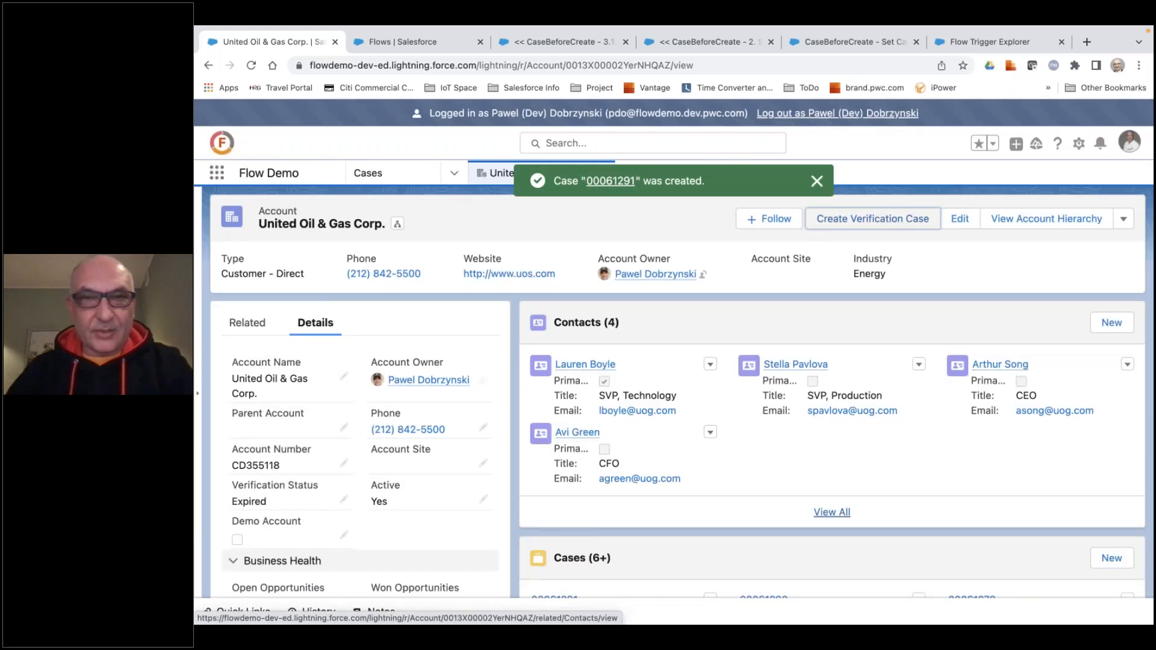
pyautogui.click(615, 182)
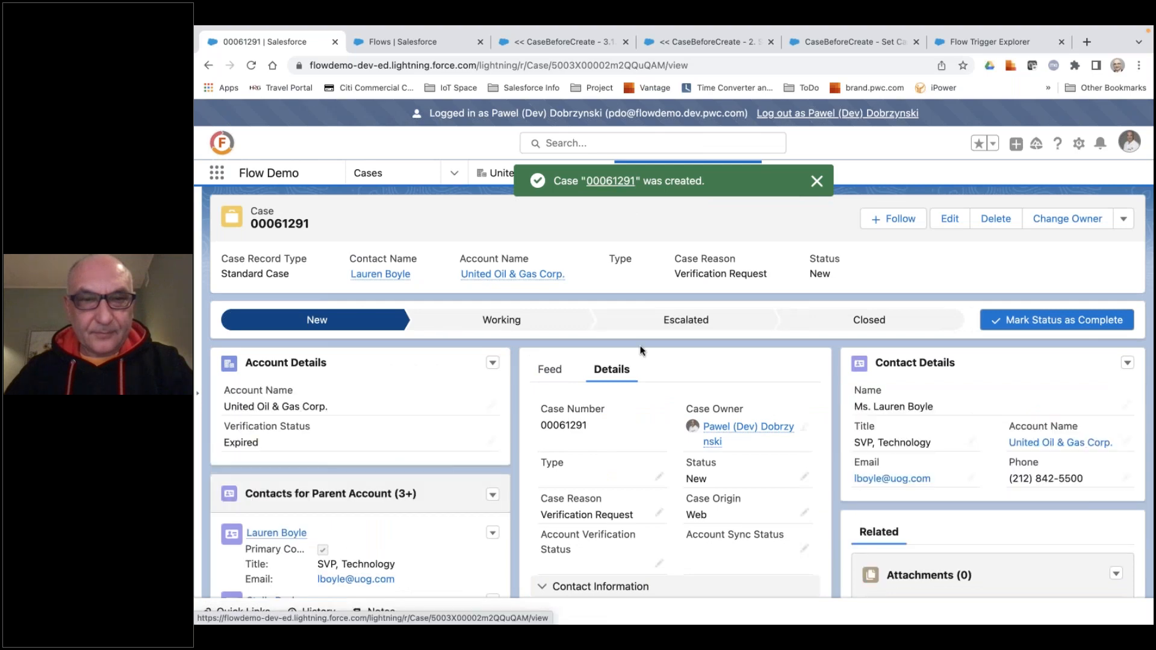
# Review the verification case's contact and verification fields, and advance its status to Working.
pyautogui.scroll(-4, 642, 350)
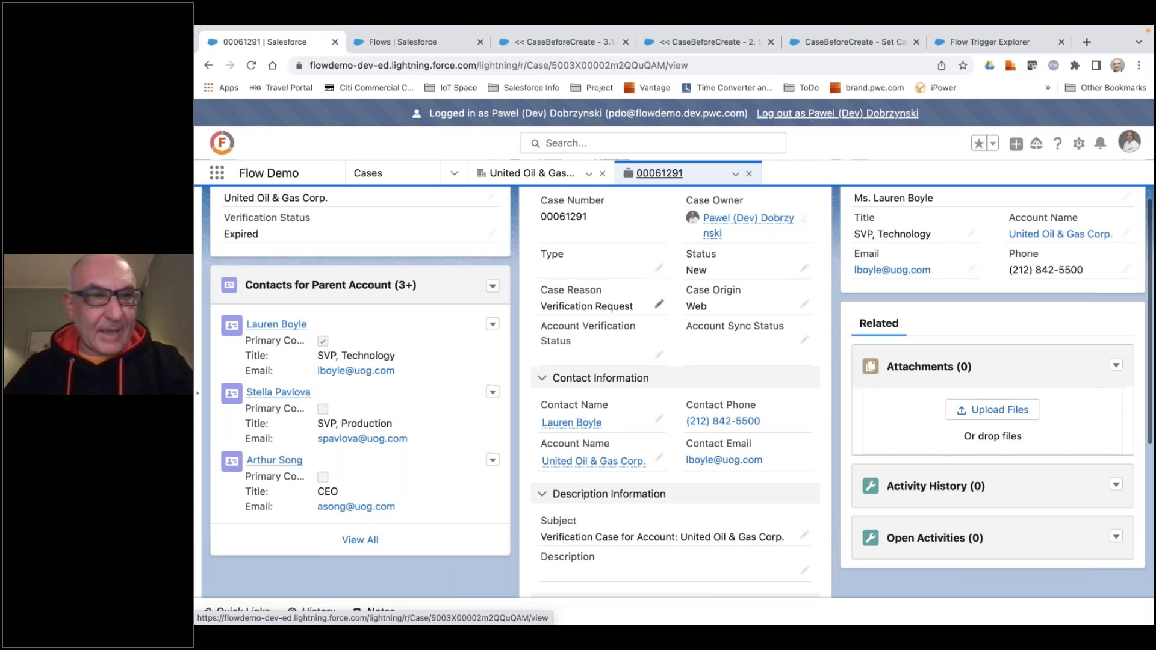
pyautogui.scroll(5, 611, 311)
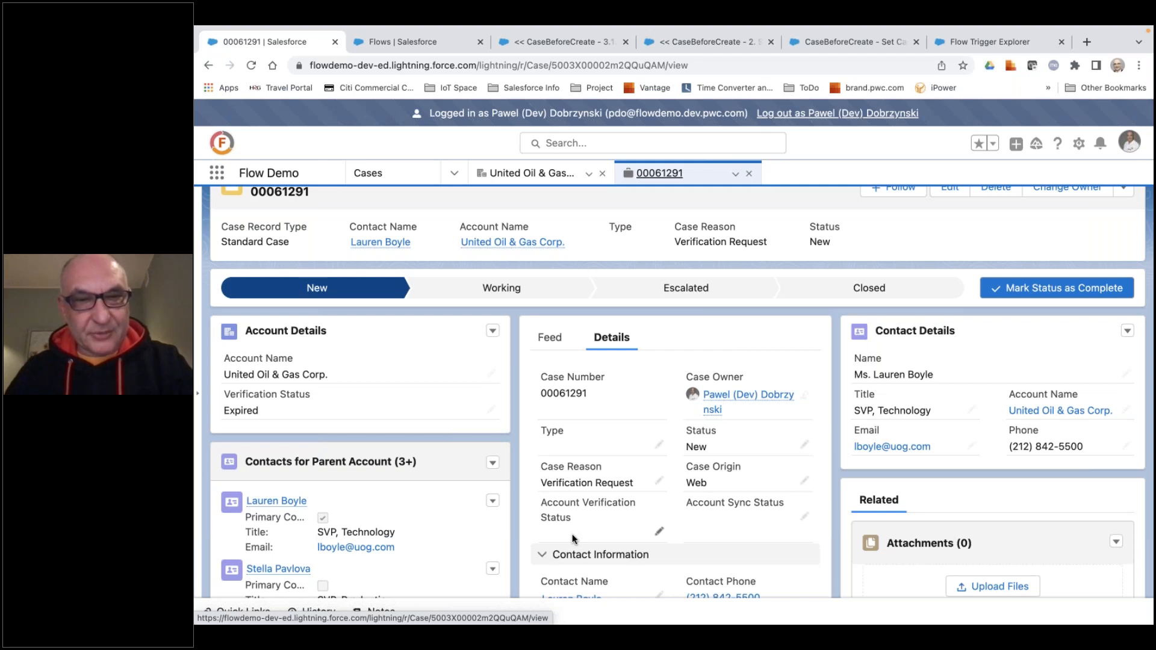
pyautogui.click(508, 289)
pyautogui.click(1069, 288)
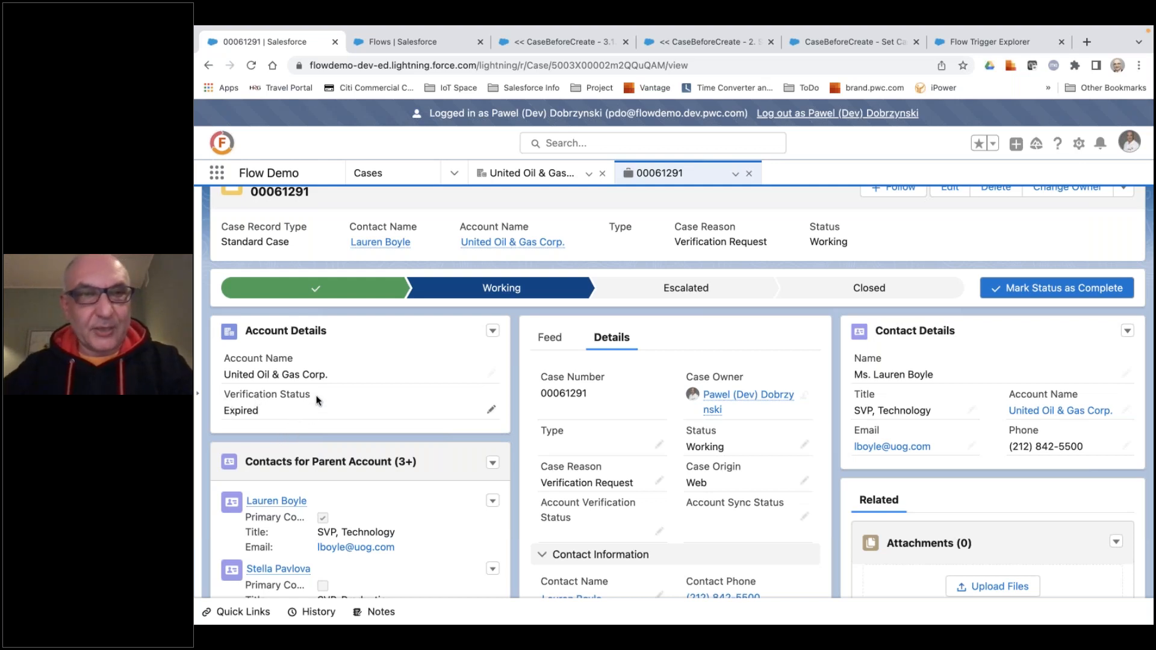
# Open the 3.1 Update Account Verification Status flow and examine its start trigger, entry conditions and optimization without changing them.
pyautogui.click(417, 44)
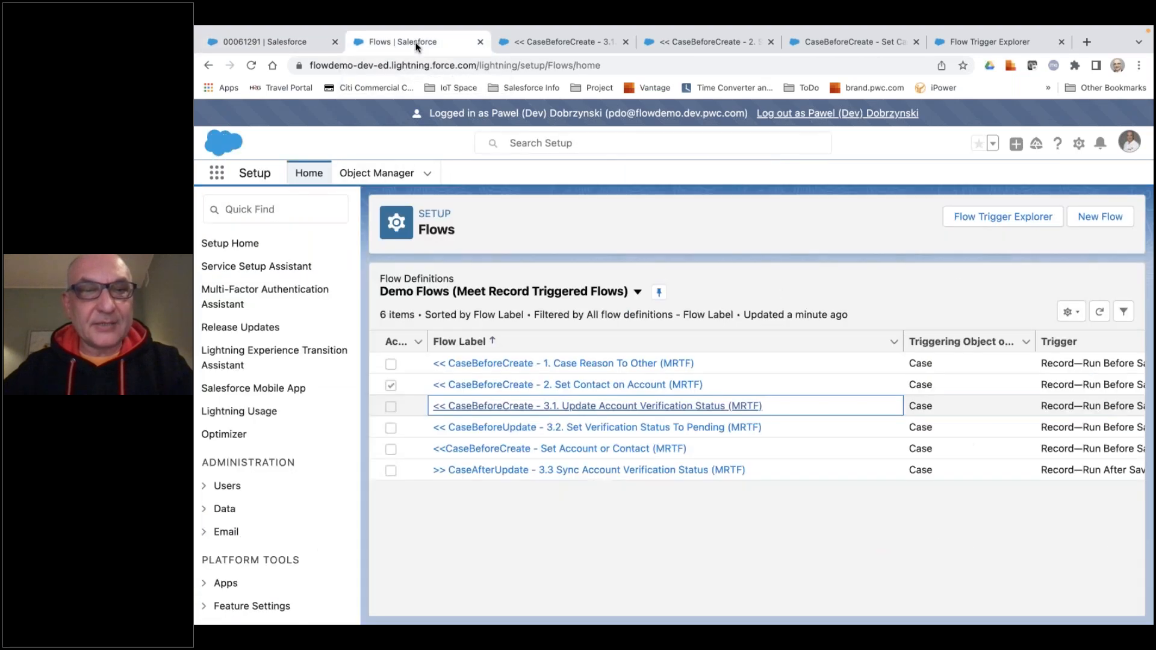
pyautogui.click(585, 407)
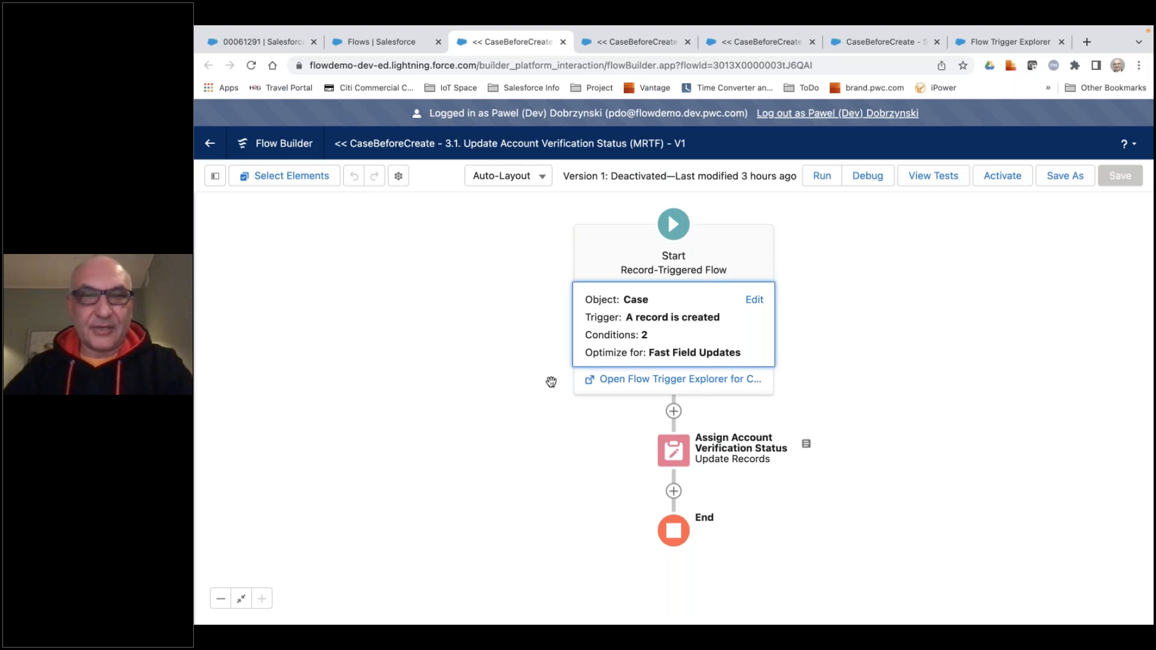
pyautogui.click(684, 345)
pyautogui.scroll(-5, 680, 381)
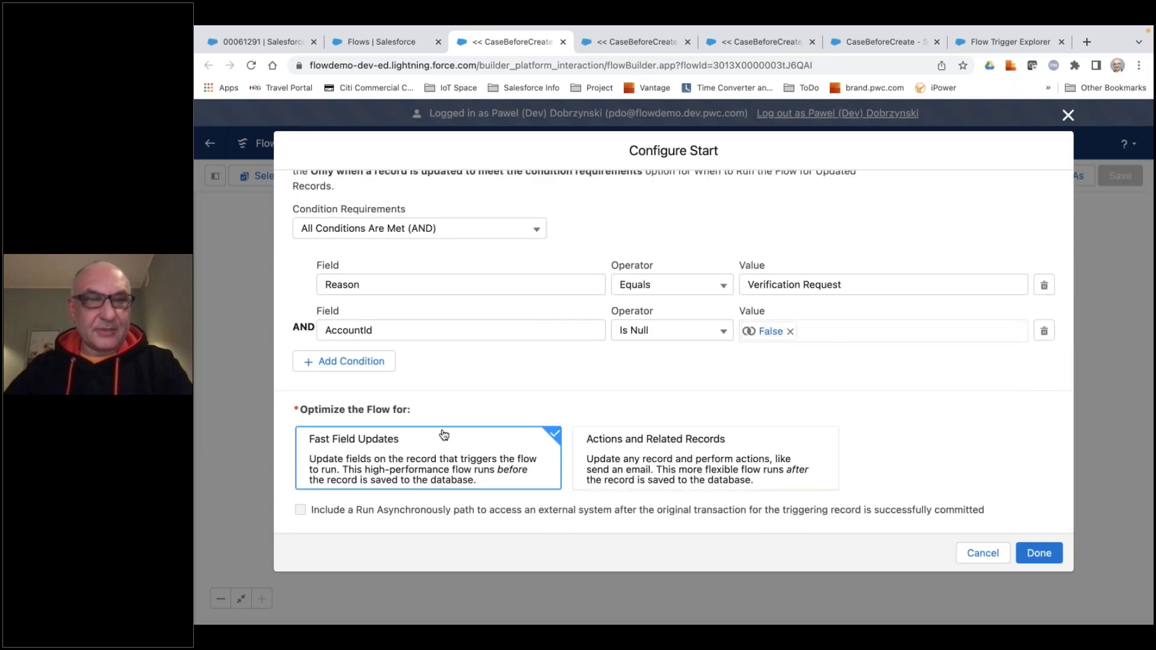
pyautogui.scroll(5, 444, 435)
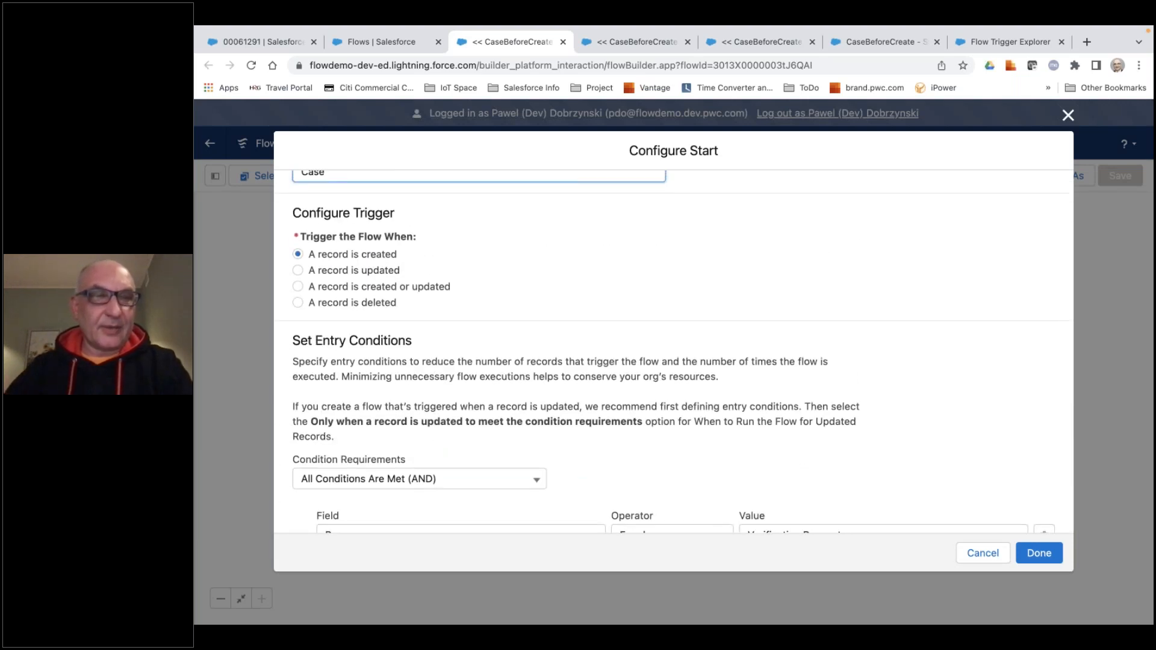
pyautogui.scroll(1, 442, 430)
pyautogui.scroll(1, 442, 429)
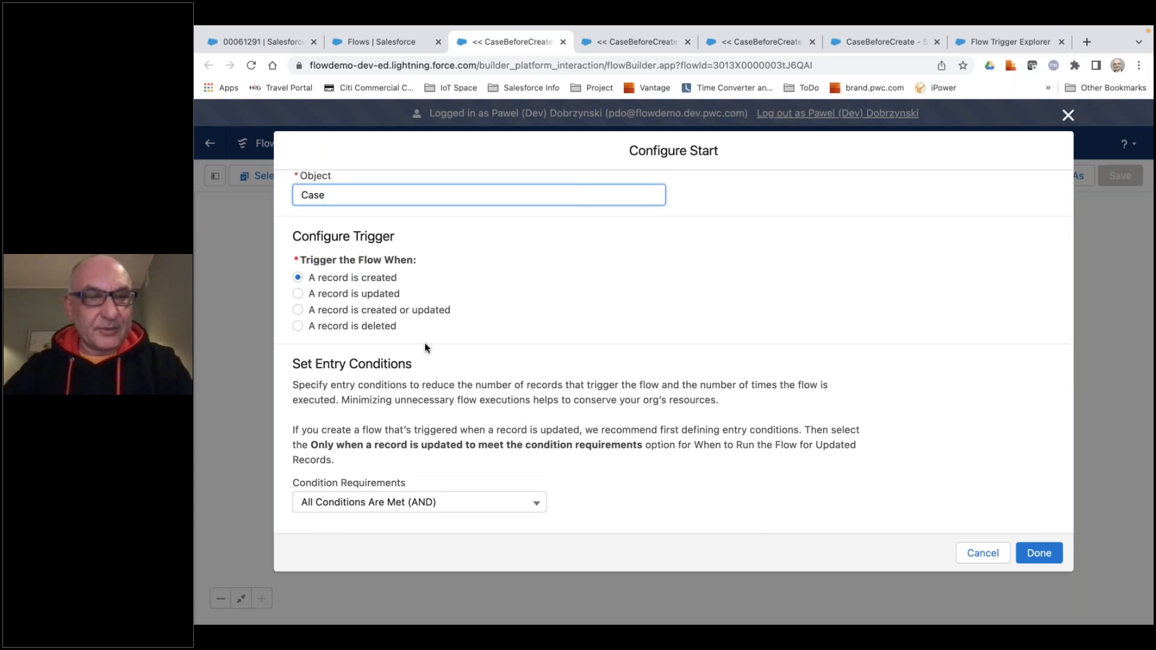
pyautogui.scroll(-5, 407, 379)
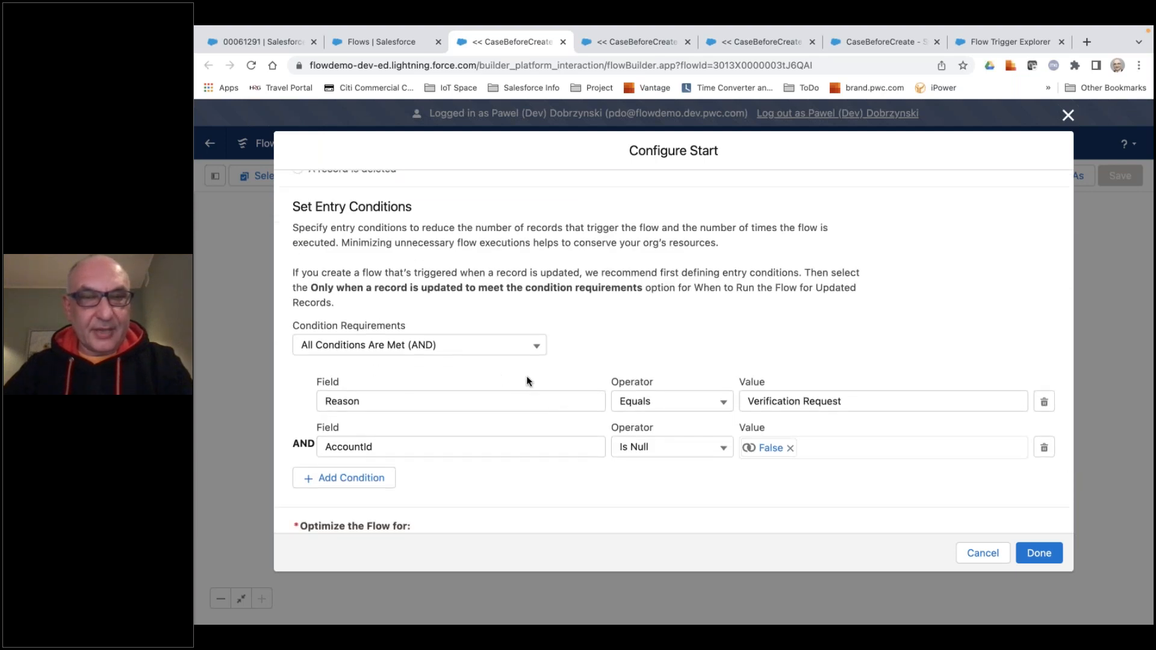
pyautogui.scroll(-1, 528, 379)
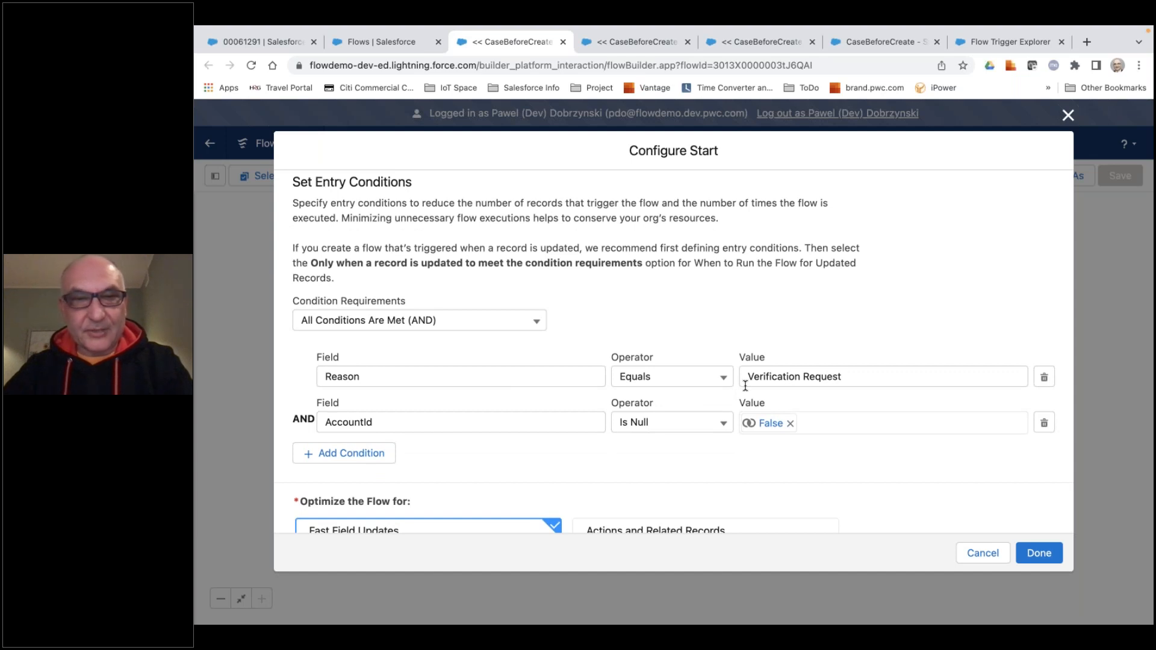
pyautogui.scroll(-1, 692, 454)
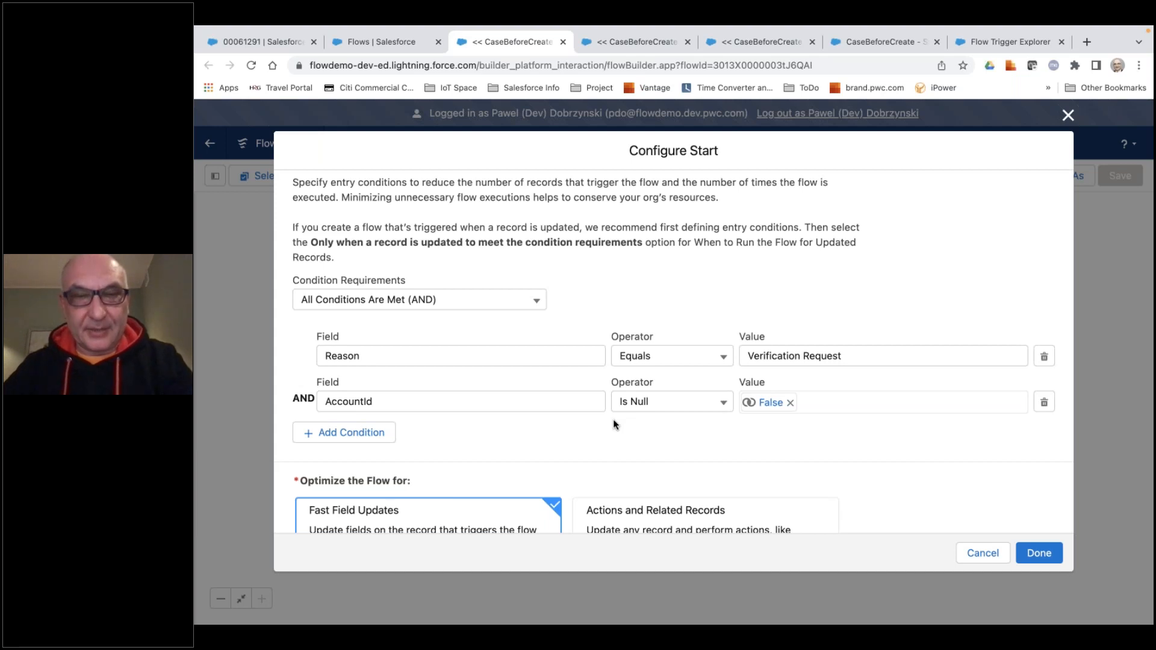
pyautogui.scroll(-2, 613, 420)
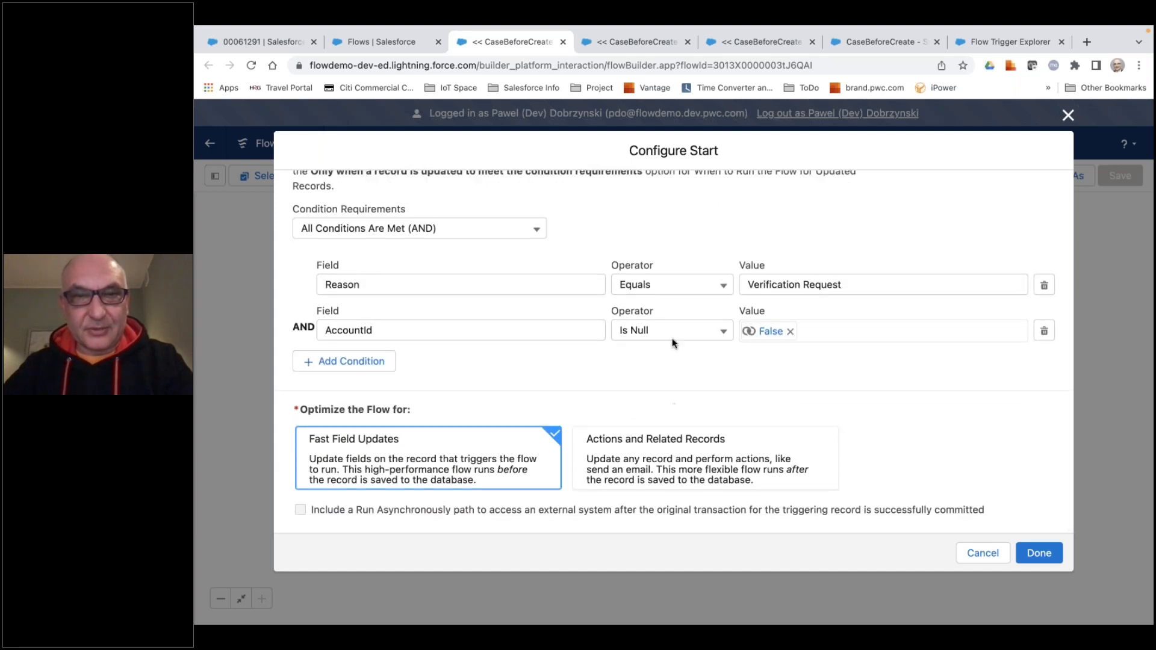
pyautogui.click(958, 545)
# Open the Assign Account Verification Status element and examine how it finds the case record and sets its field values.
pyautogui.scroll(-2, 783, 391)
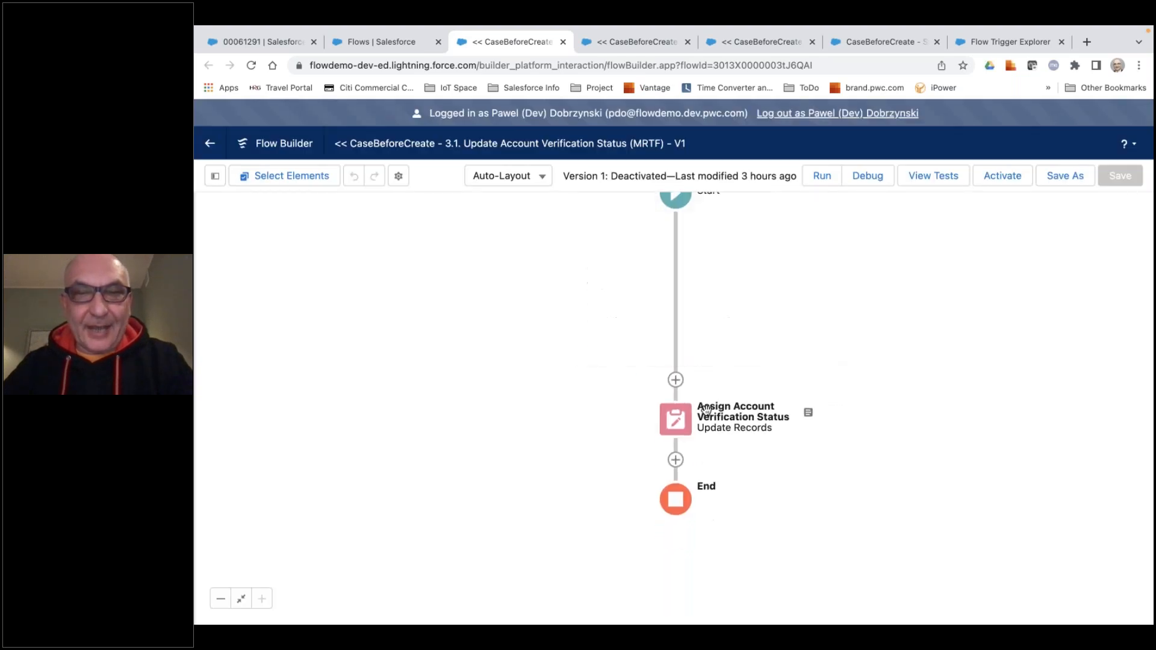
pyautogui.moveTo(744, 377); pyautogui.dragTo(741, 474)
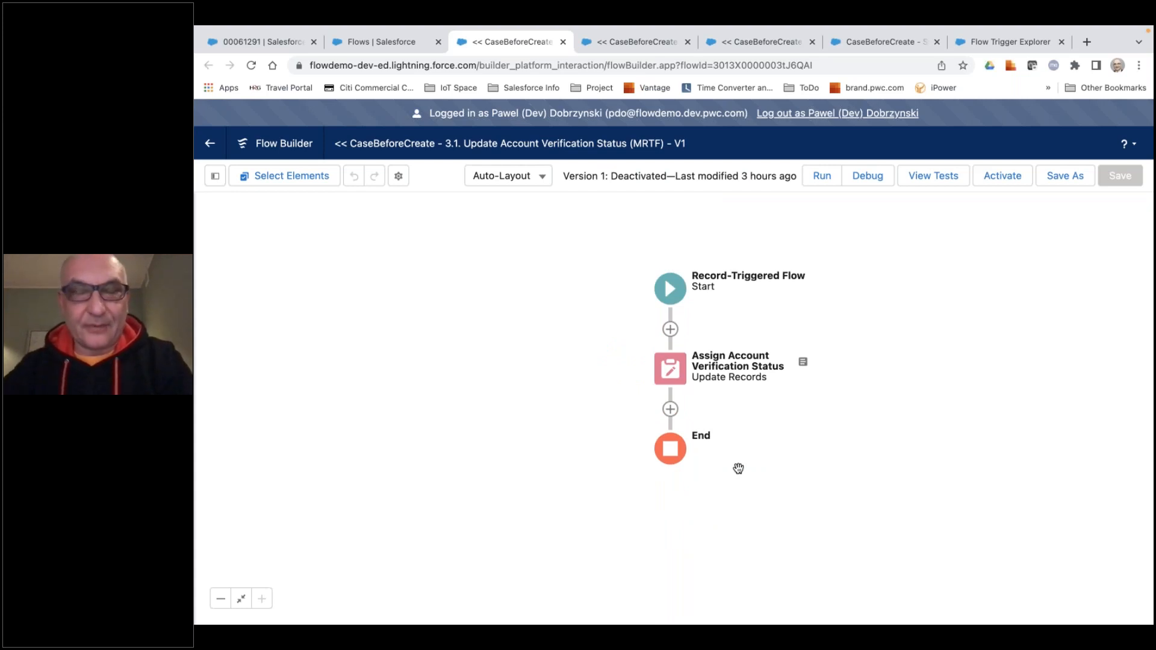
pyautogui.click(680, 383)
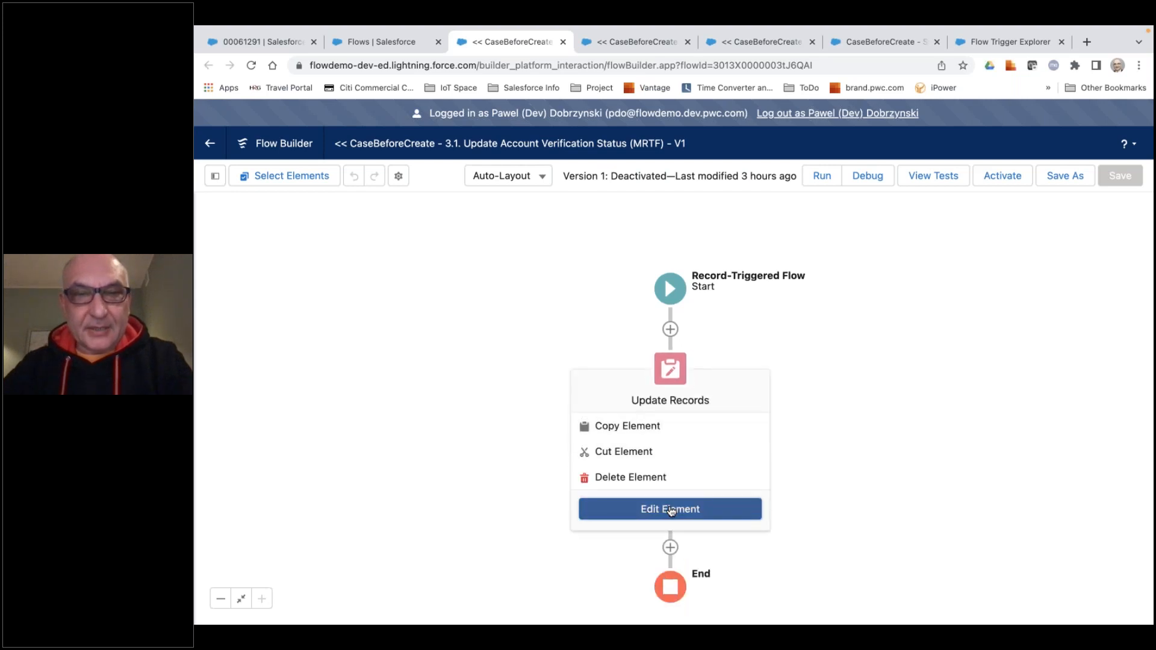
pyautogui.click(671, 512)
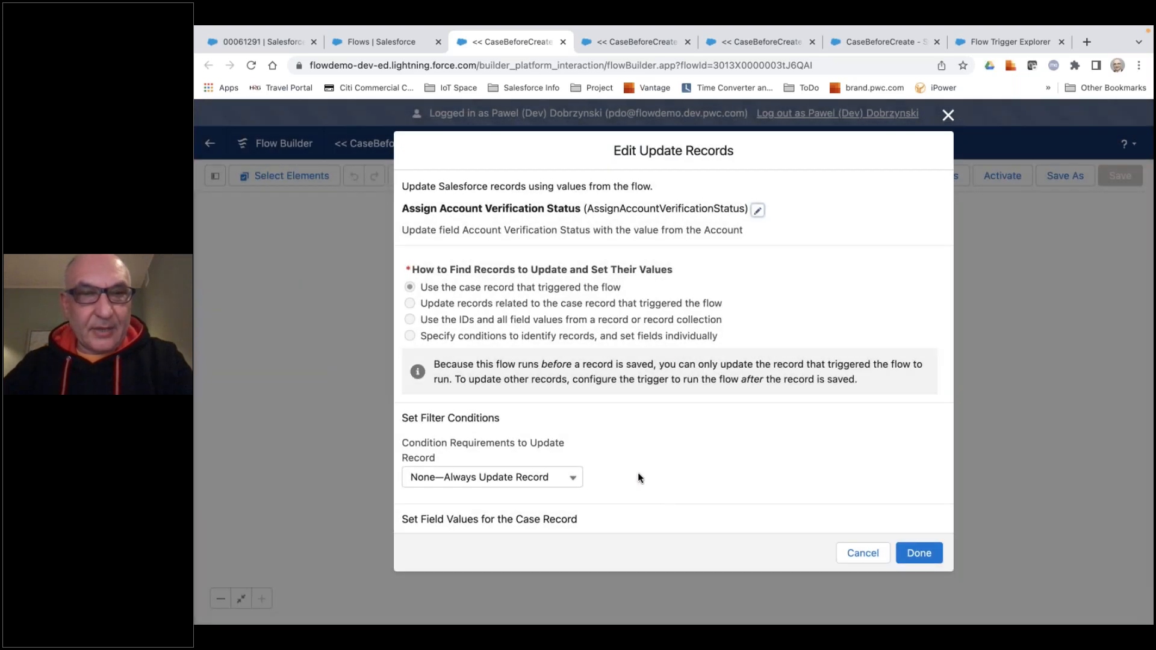
pyautogui.scroll(-3, 637, 472)
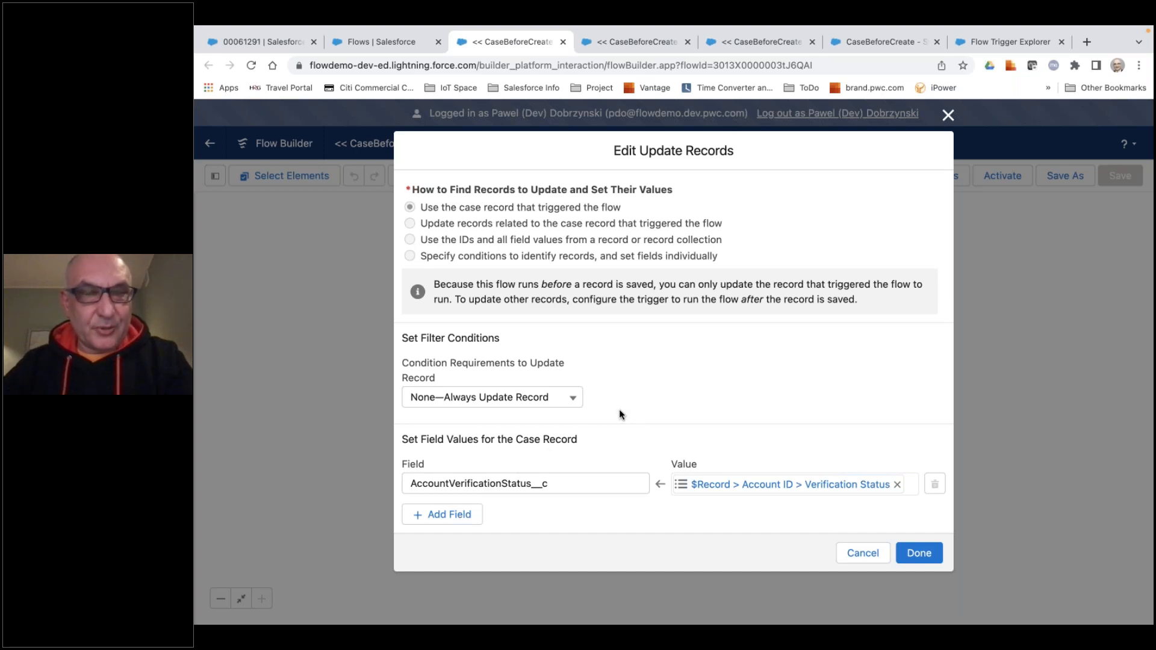
pyautogui.scroll(2, 620, 414)
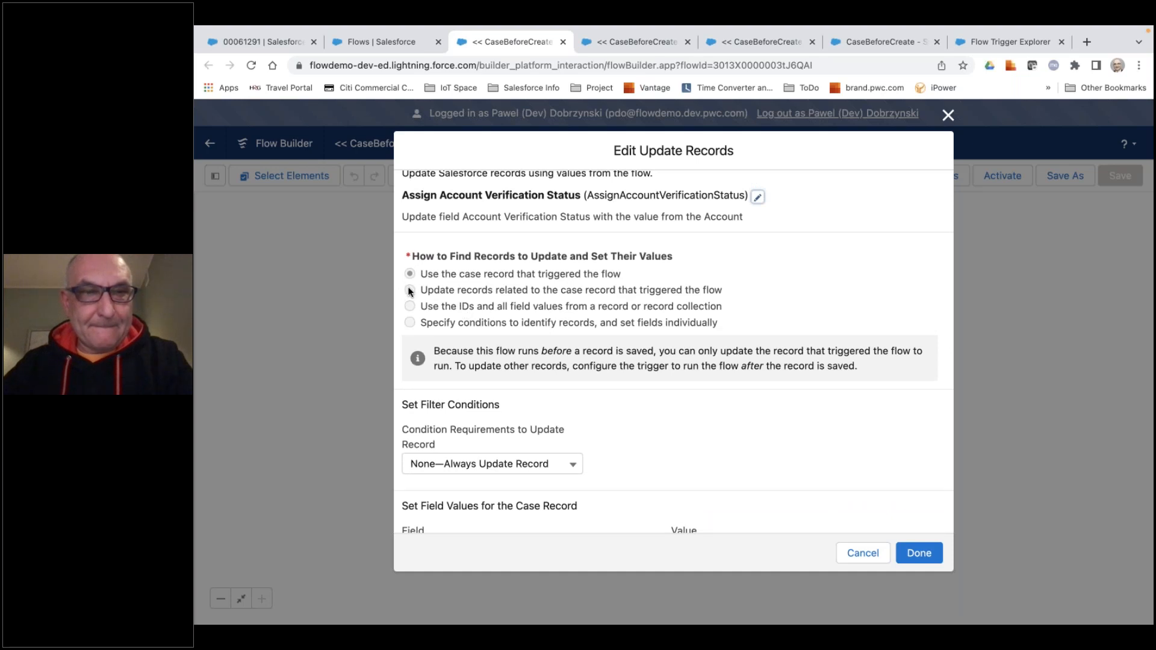
pyautogui.scroll(-2, 538, 359)
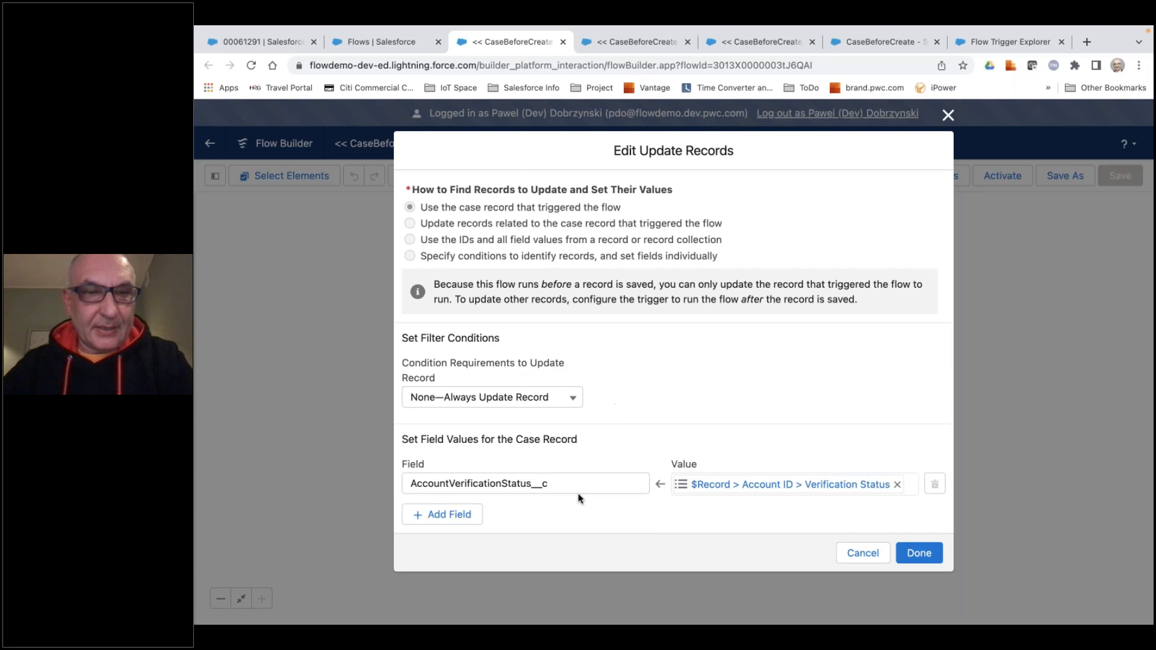
# Clear the value assigned to AccountVerificationStatus__c and start a new reference from the $Record global variable.
pyautogui.click(896, 486)
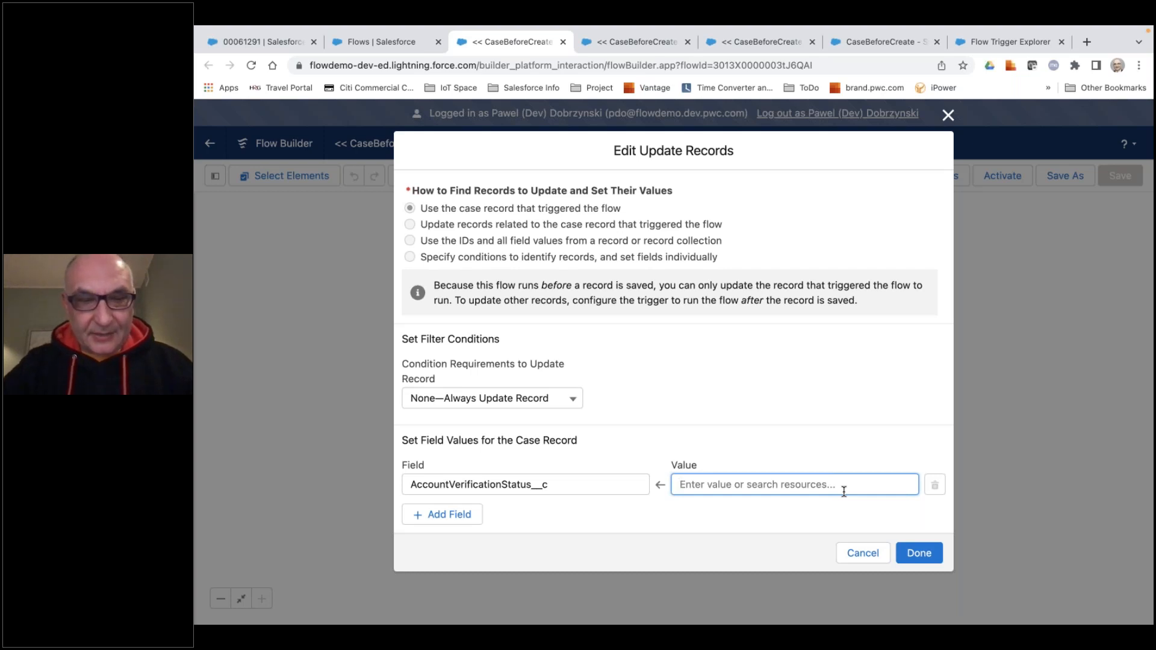
pyautogui.write('ac')
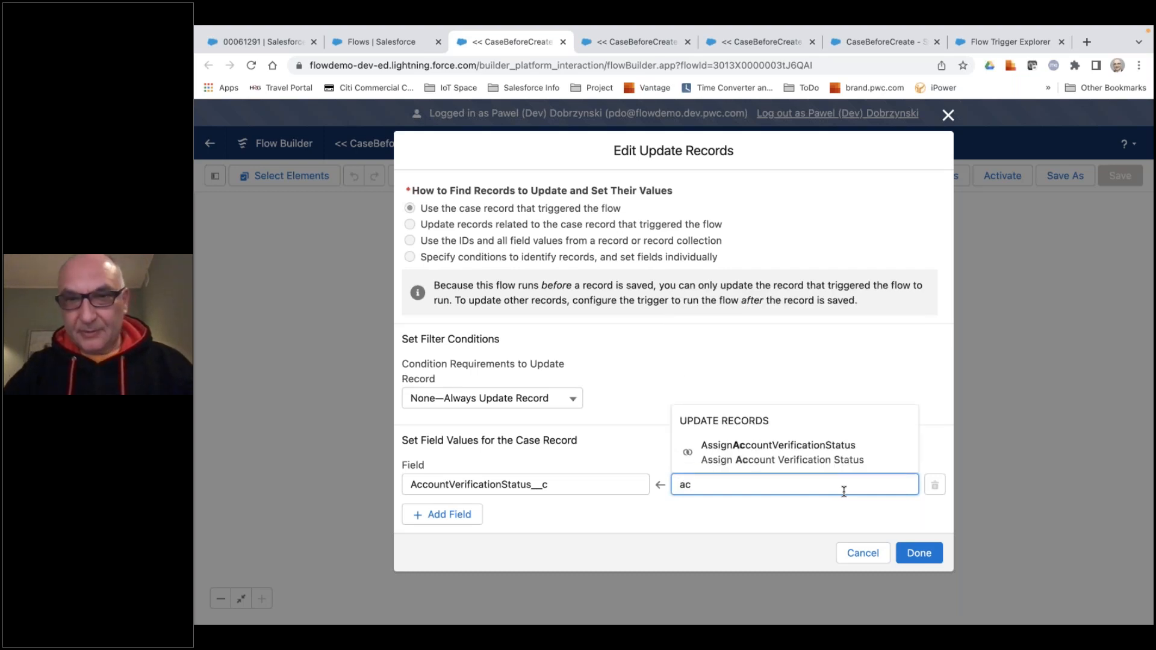
pyautogui.press('BackSpace')
pyautogui.write('reco')
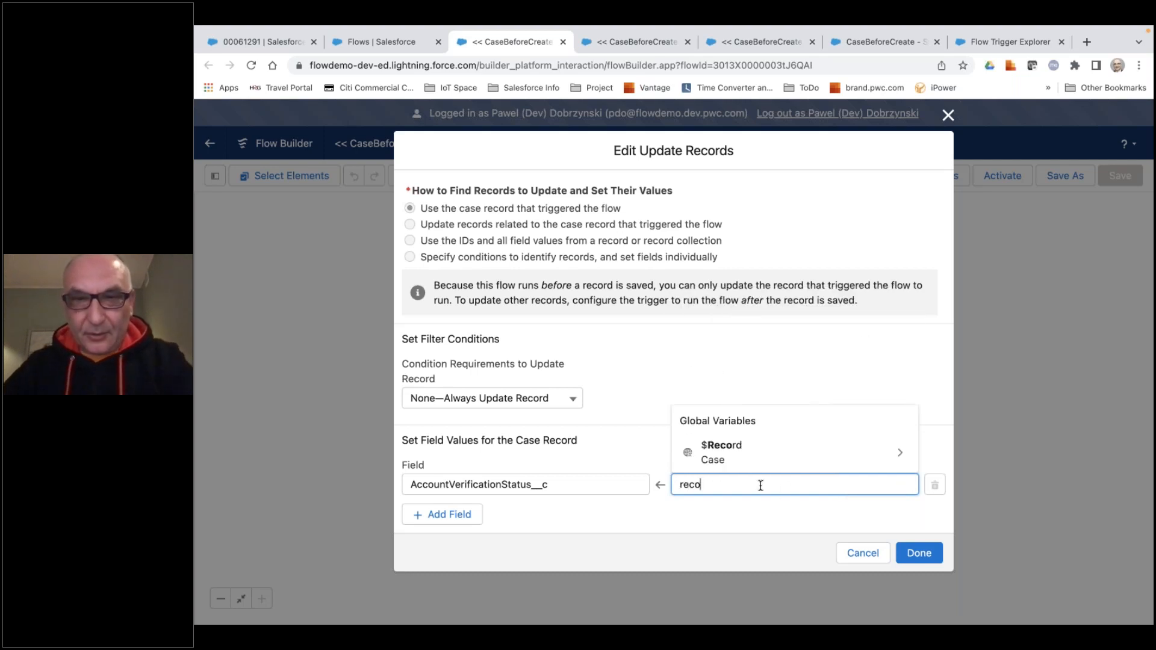
pyautogui.click(723, 452)
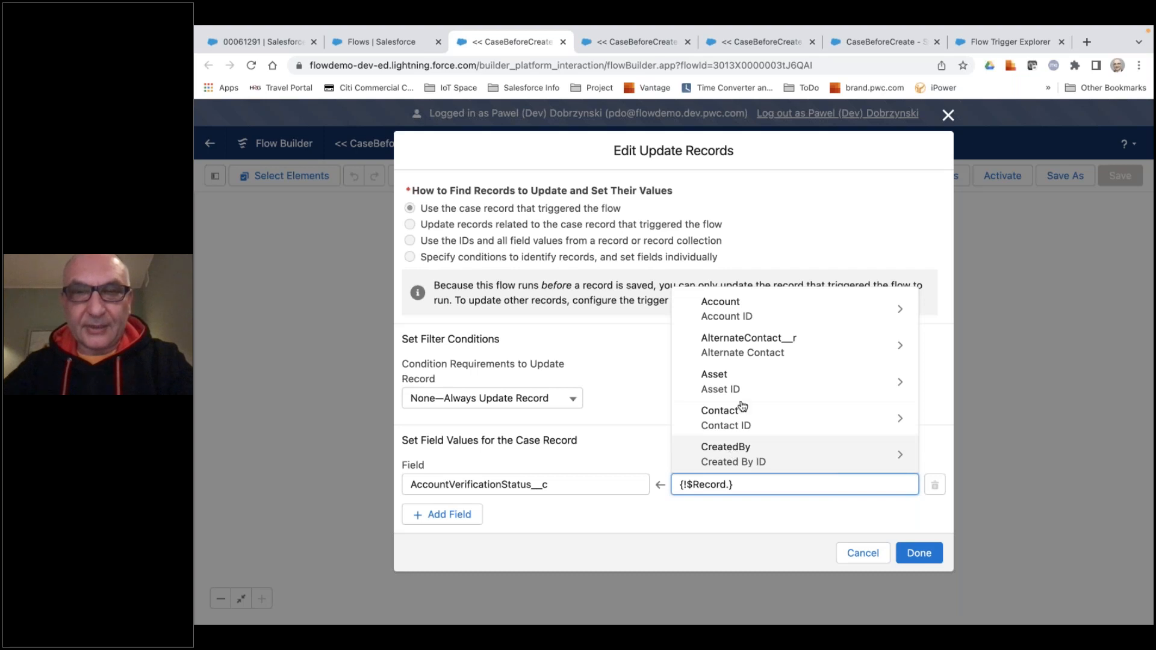
pyautogui.scroll(-8, 753, 418)
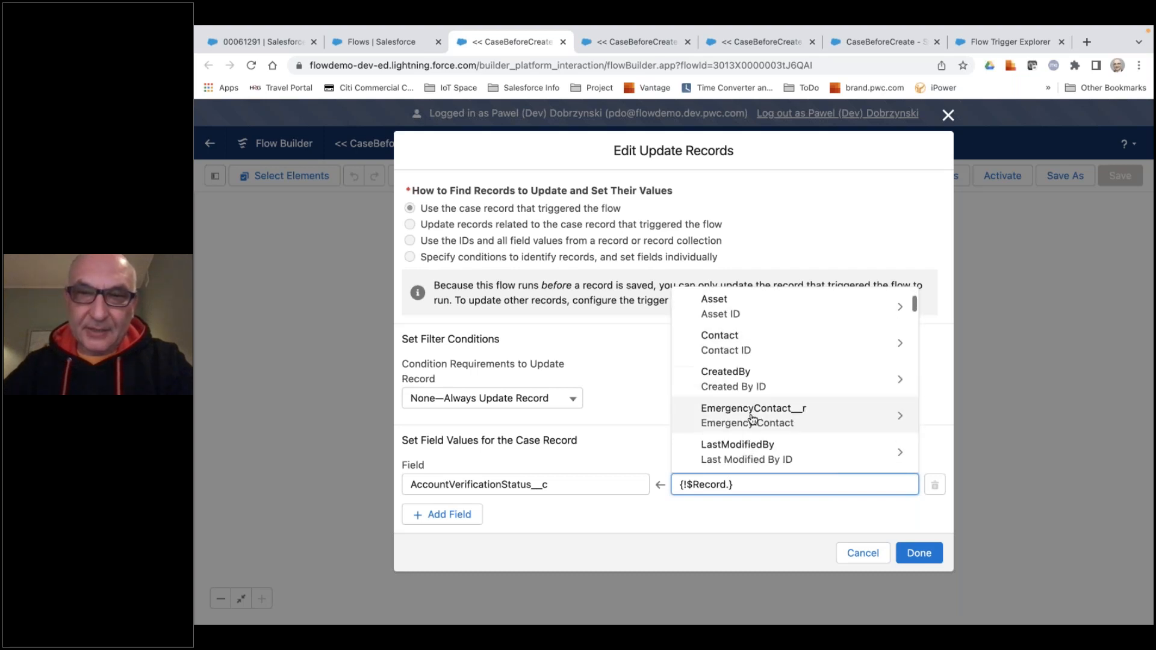
pyautogui.scroll(-5, 795, 410)
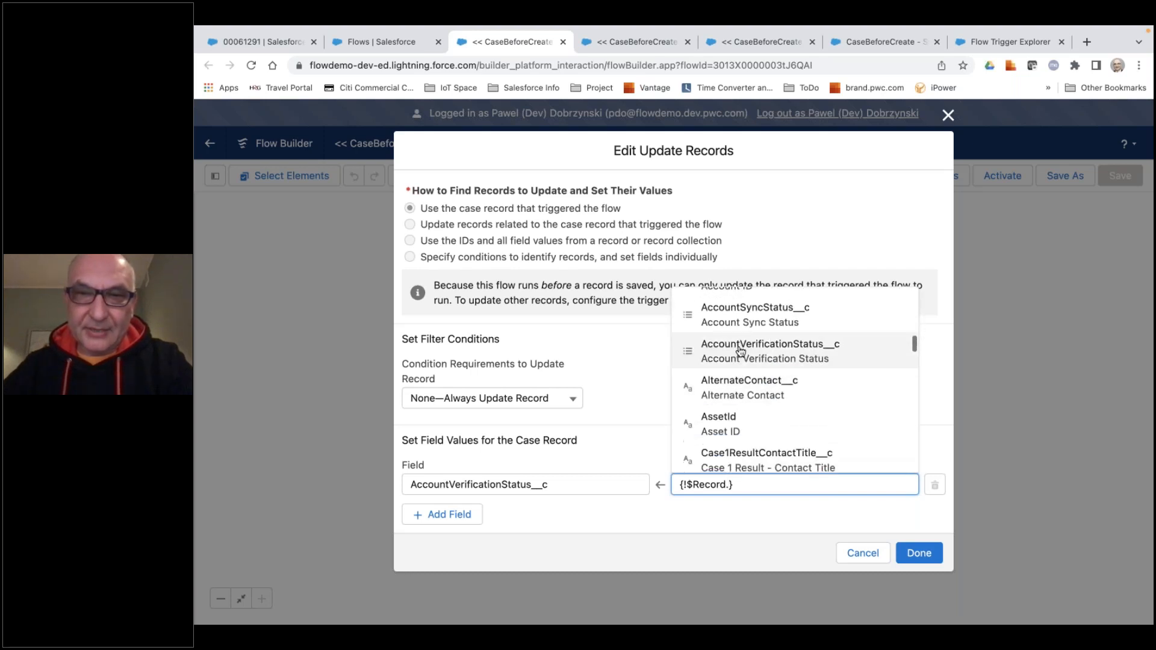
pyautogui.scroll(8, 795, 422)
pyautogui.scroll(8, 795, 374)
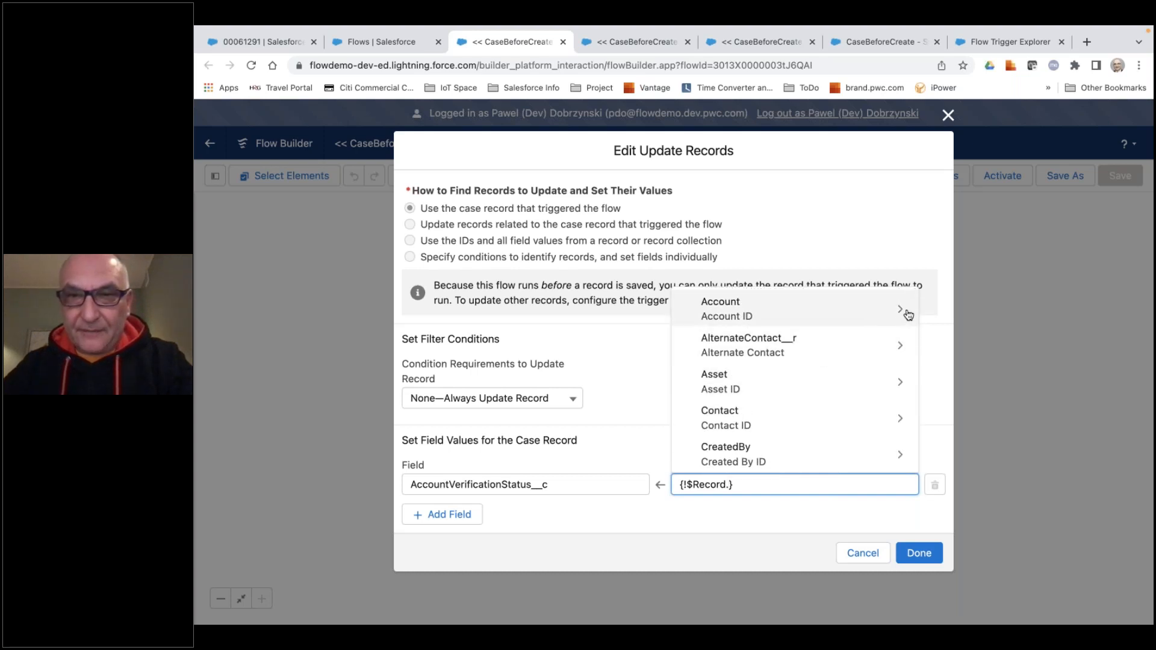
# Complete the AccountVerificationStatus__c value as {!$Record.Account.VerificationStatus__c} and accept the Update Records element.
pyautogui.click(760, 318)
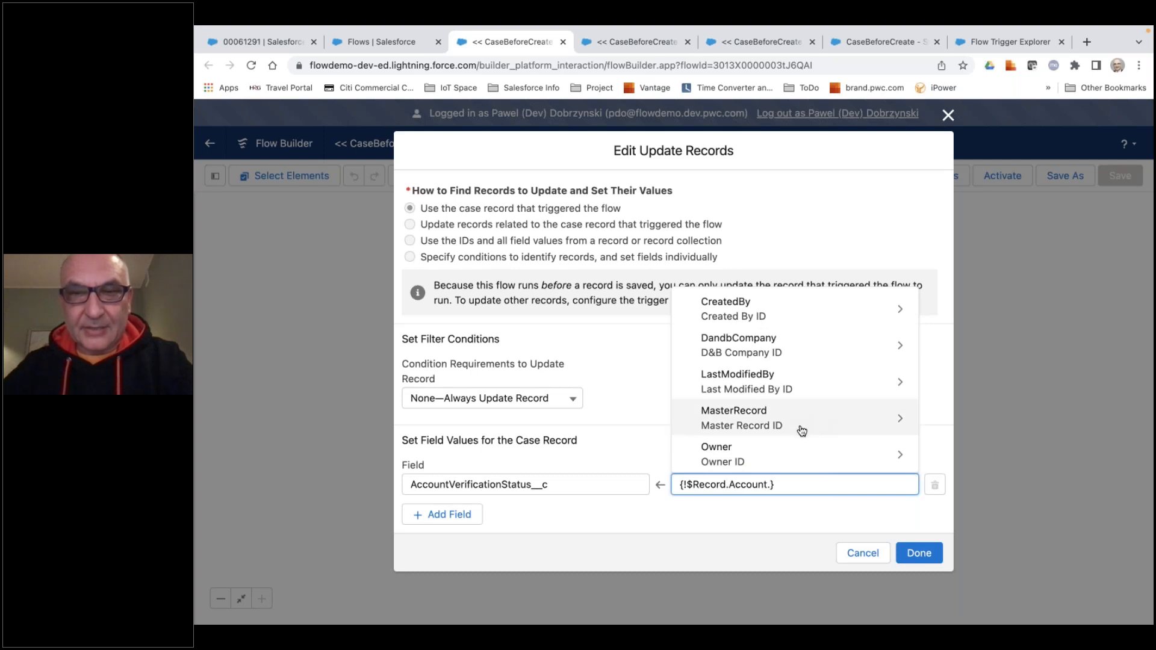
pyautogui.scroll(-3, 800, 430)
pyautogui.scroll(3, 783, 392)
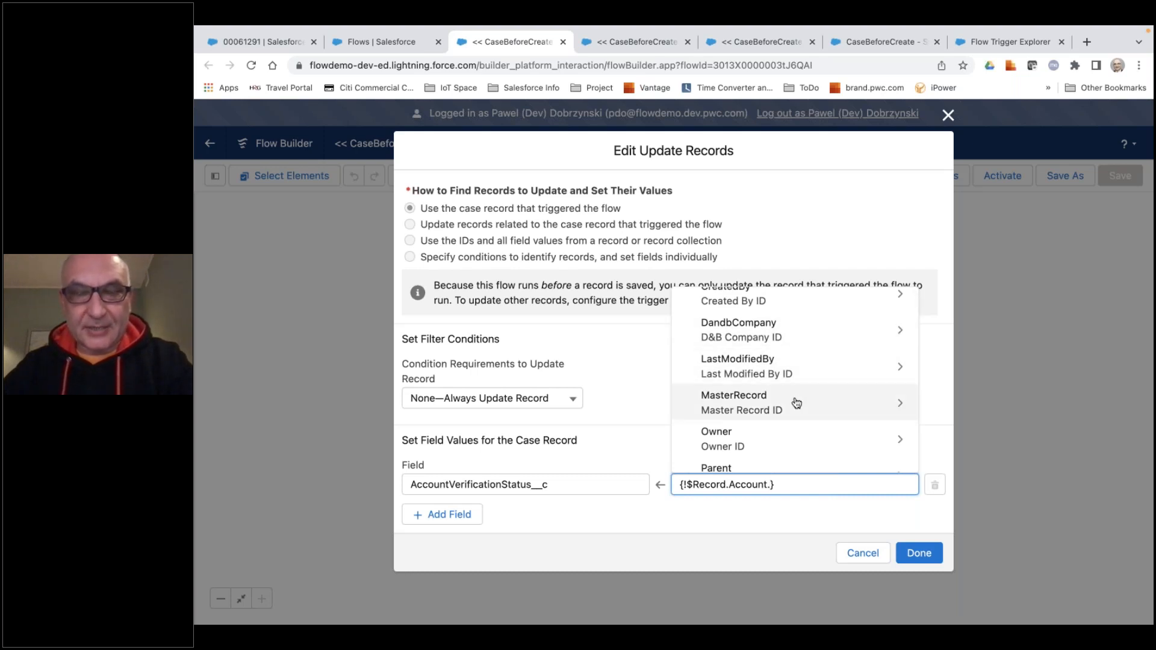
pyautogui.scroll(-3, 796, 402)
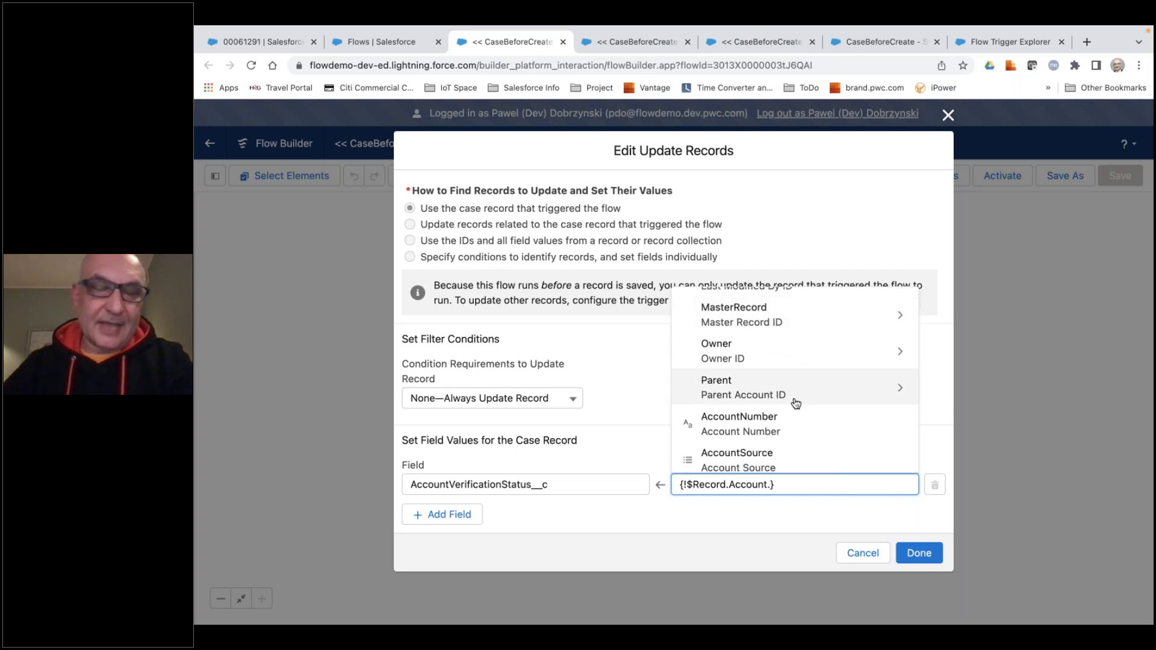
pyautogui.press('Down')
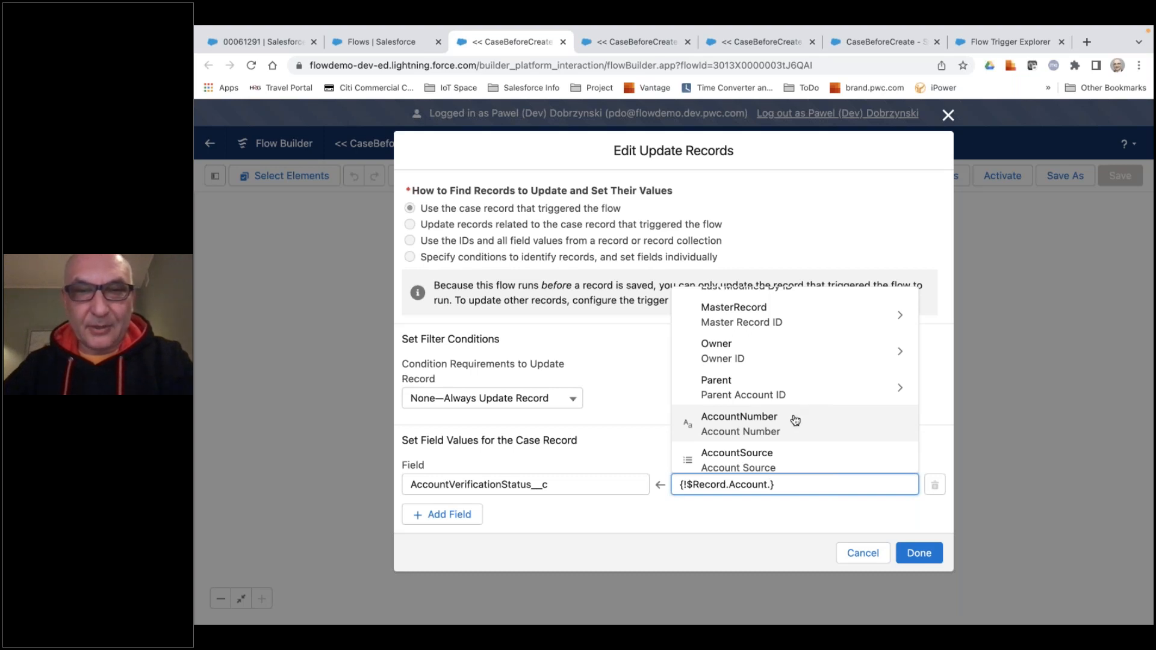
pyautogui.scroll(-1, 795, 420)
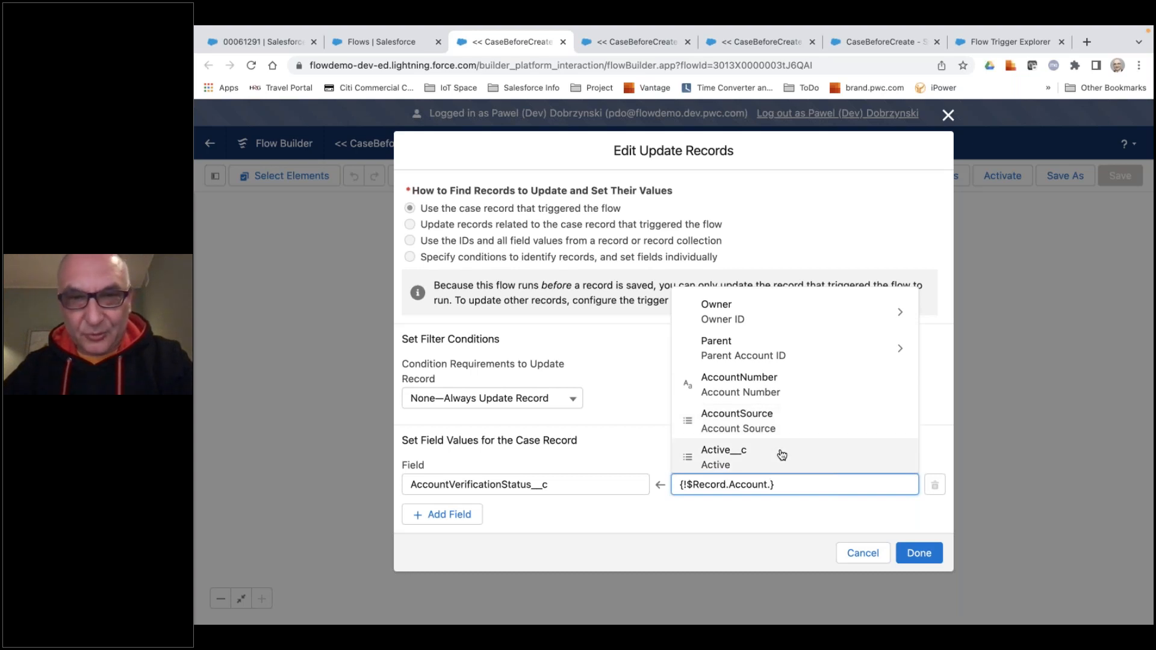
pyautogui.scroll(-1, 782, 455)
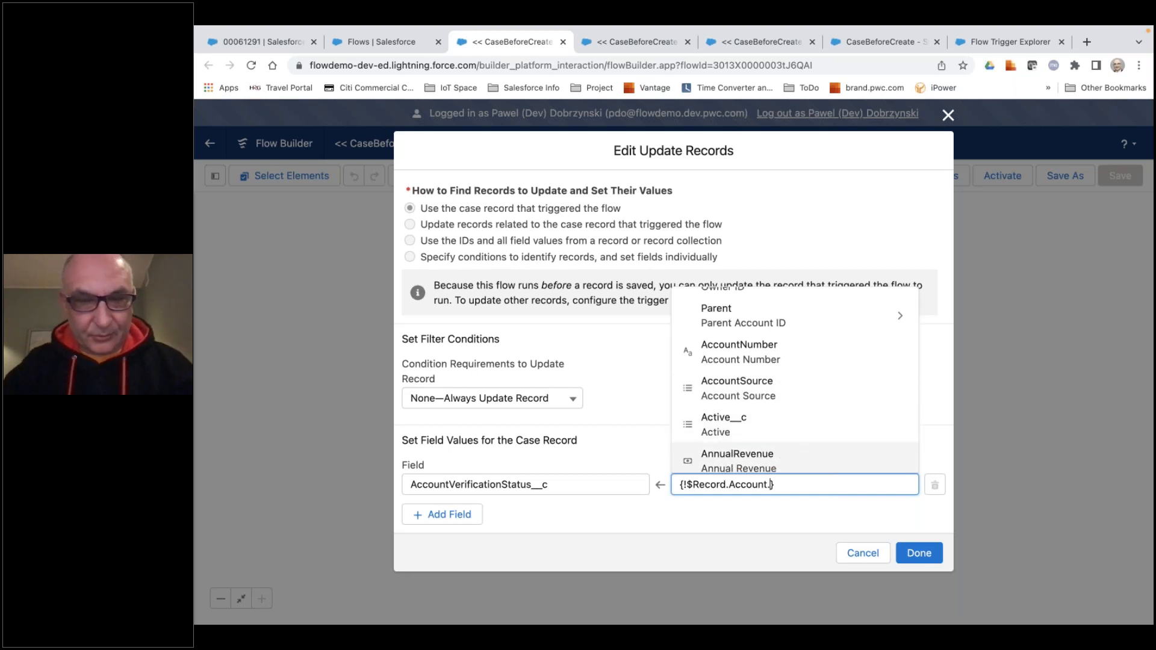
pyautogui.write('ver')
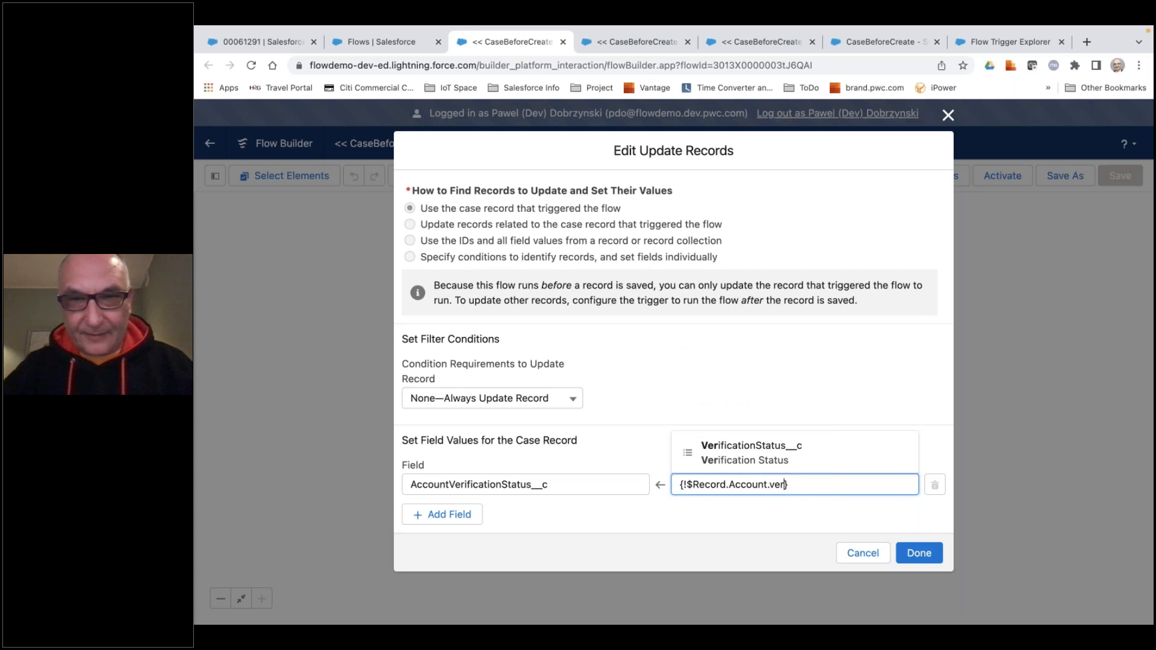
pyautogui.click(762, 457)
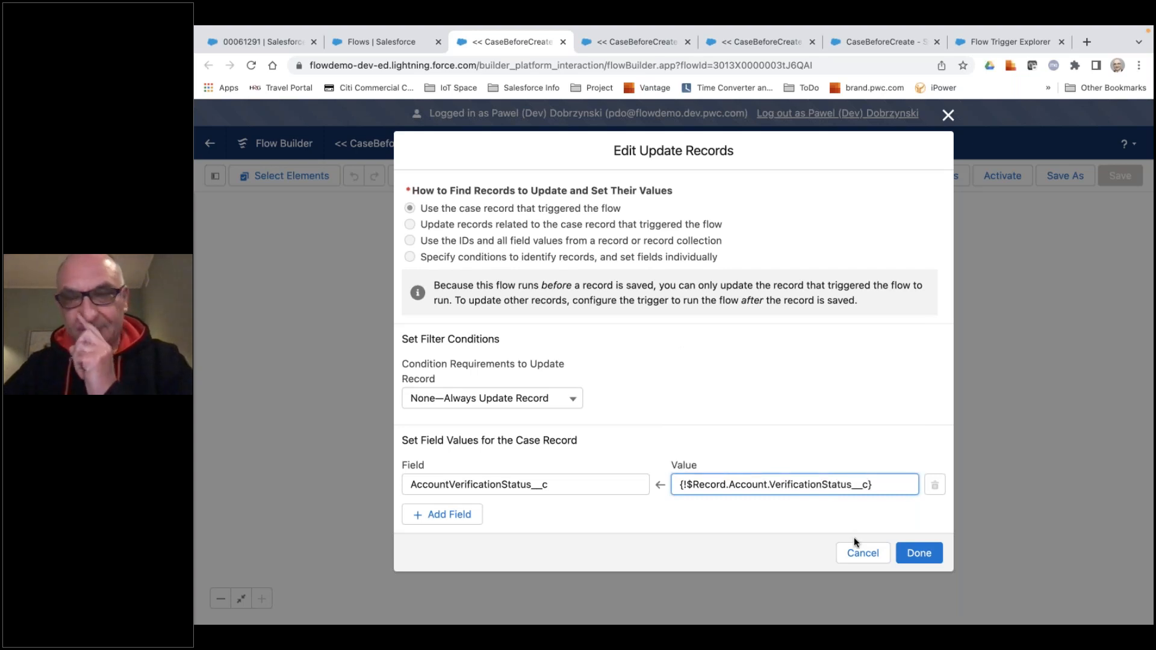
pyautogui.click(914, 553)
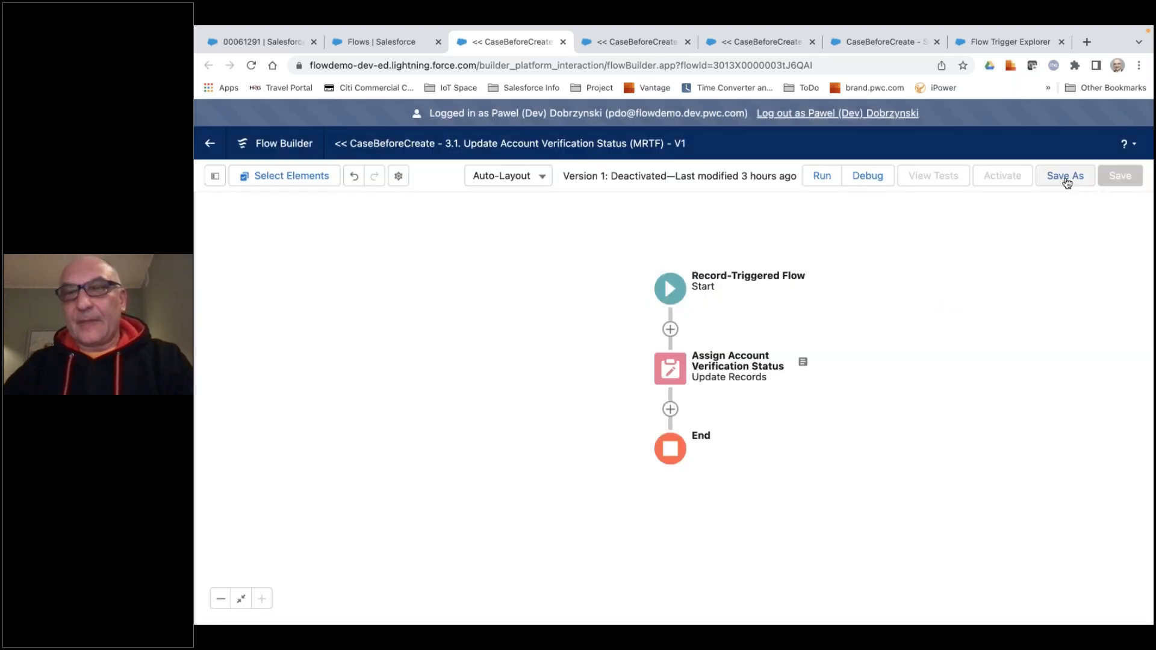
# Save the 3.1 Update Account Verification Status flow as a new version and activate it.
pyautogui.click(1064, 176)
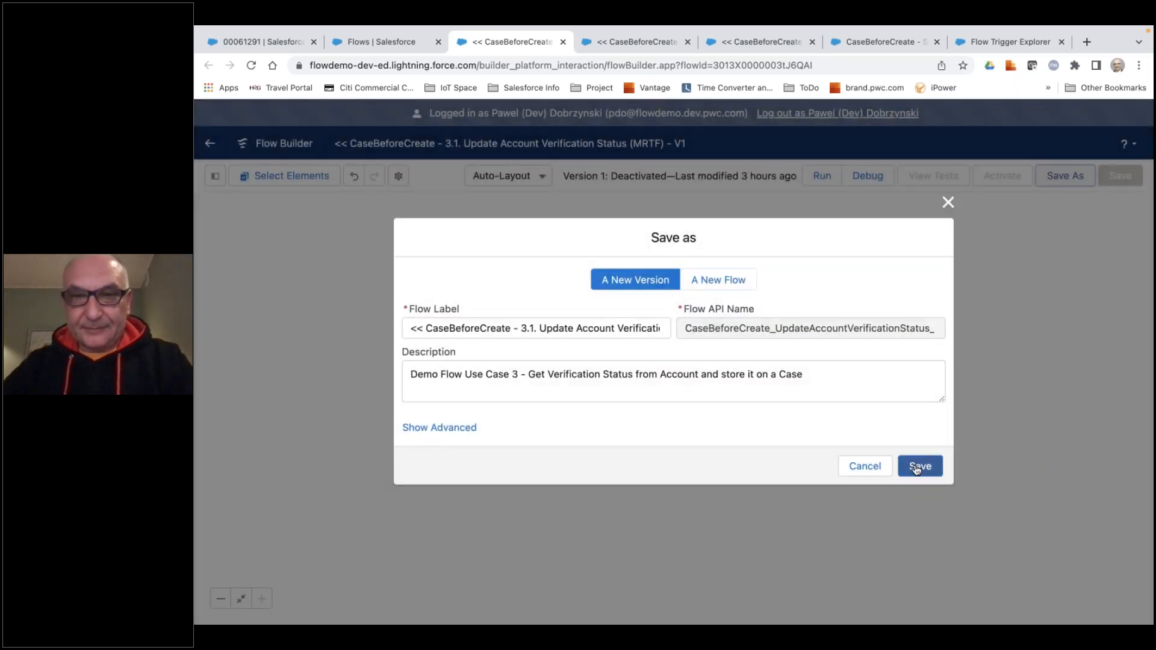
pyautogui.click(916, 464)
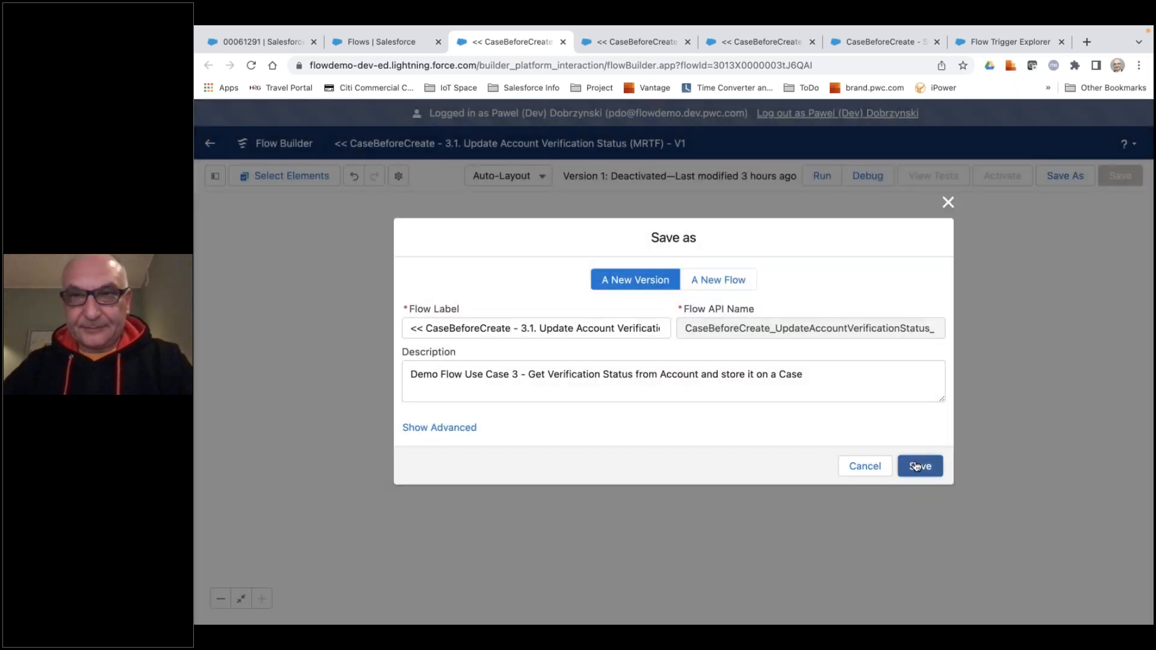
pyautogui.click(1001, 182)
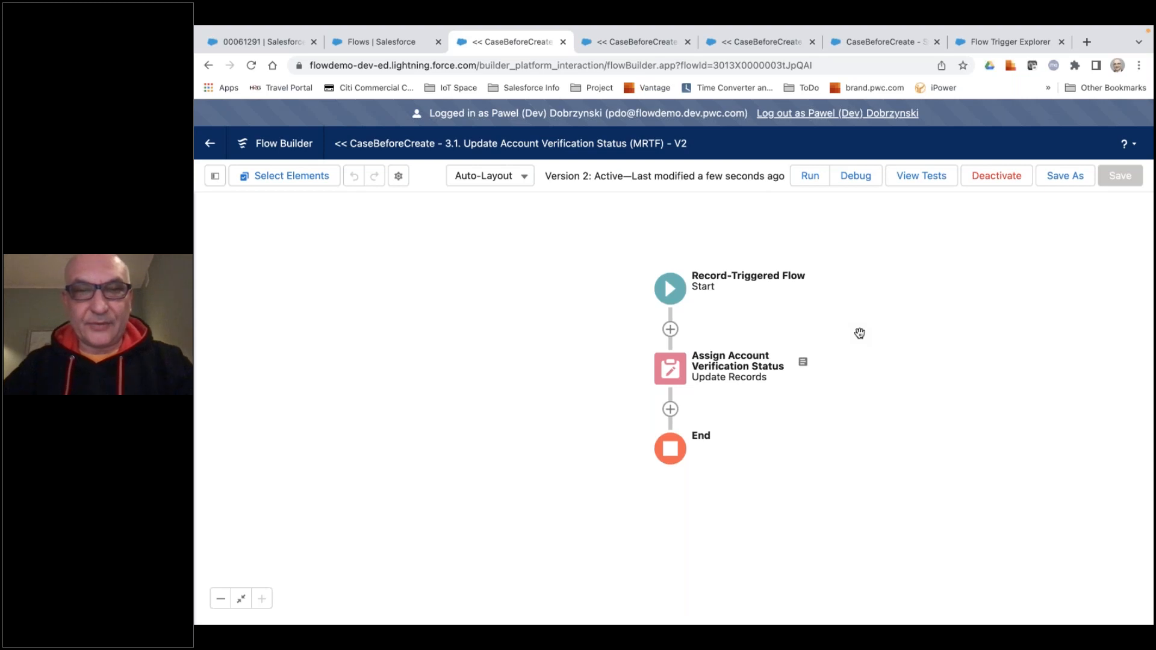
# Open the 3.2 Set Verification Status To Pending flow and examine its start trigger, entry conditions, run option for updated records and optimization.
pyautogui.click(393, 41)
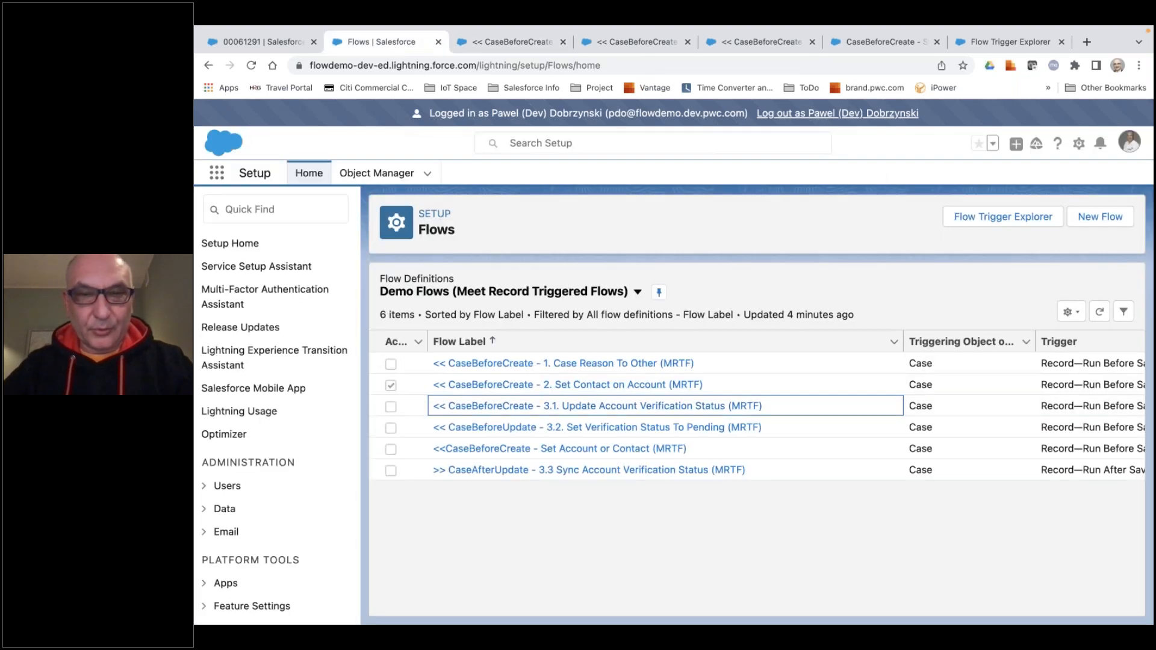
pyautogui.click(616, 428)
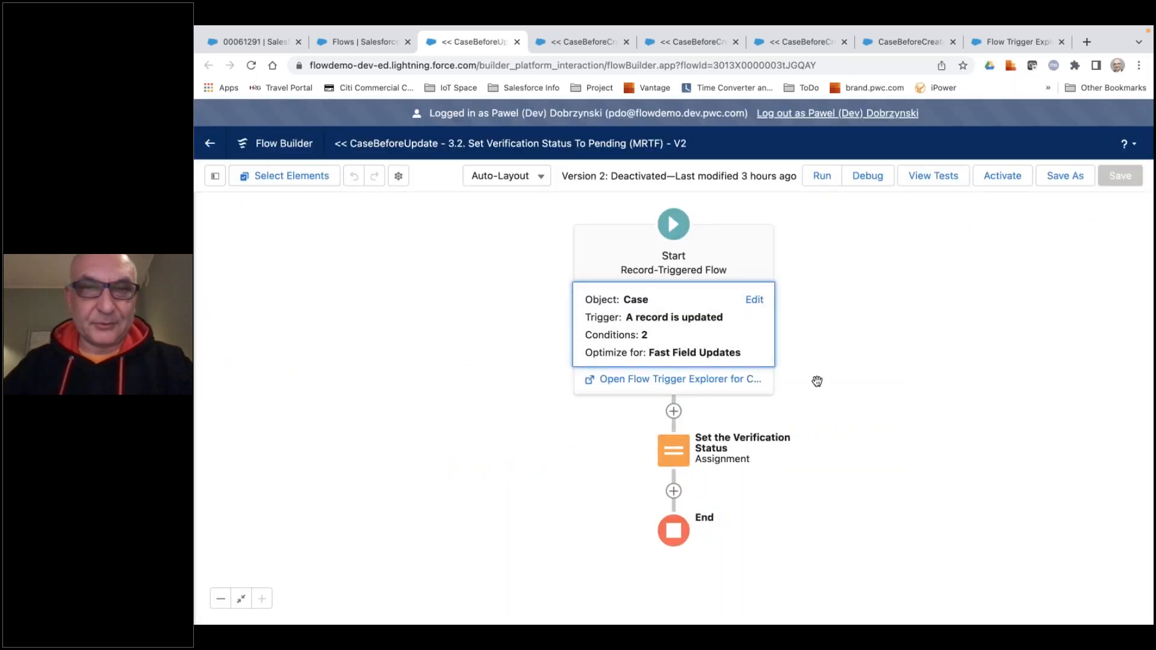
pyautogui.click(665, 332)
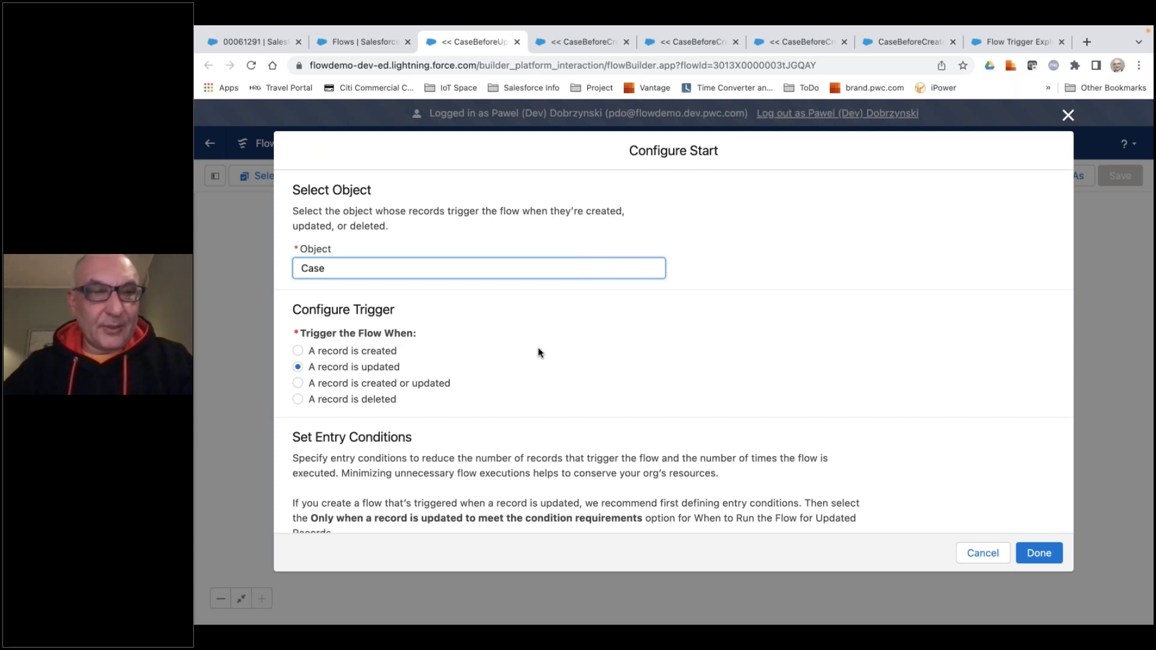
pyautogui.scroll(-5, 538, 347)
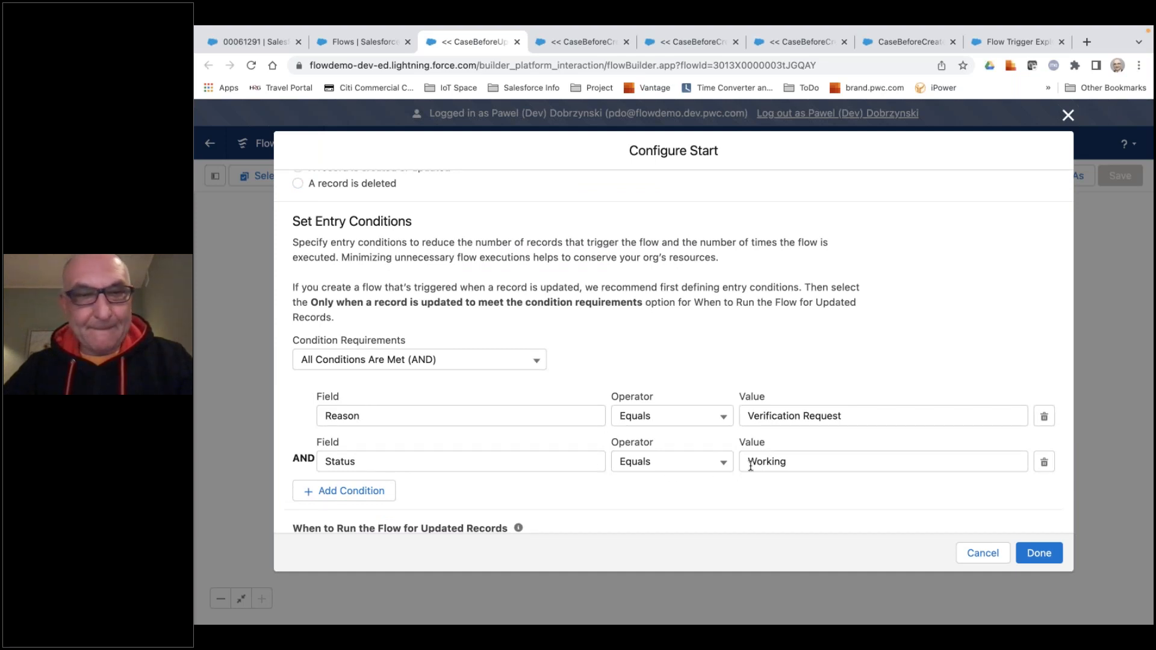
pyautogui.scroll(-1, 750, 467)
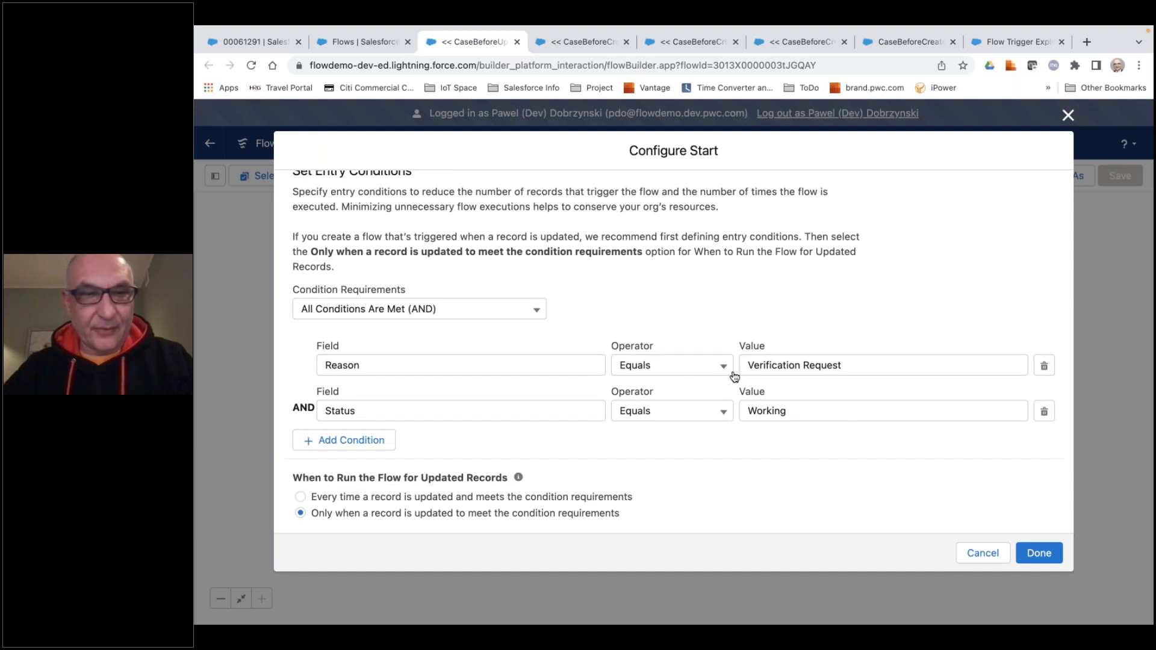
pyautogui.scroll(-3, 413, 381)
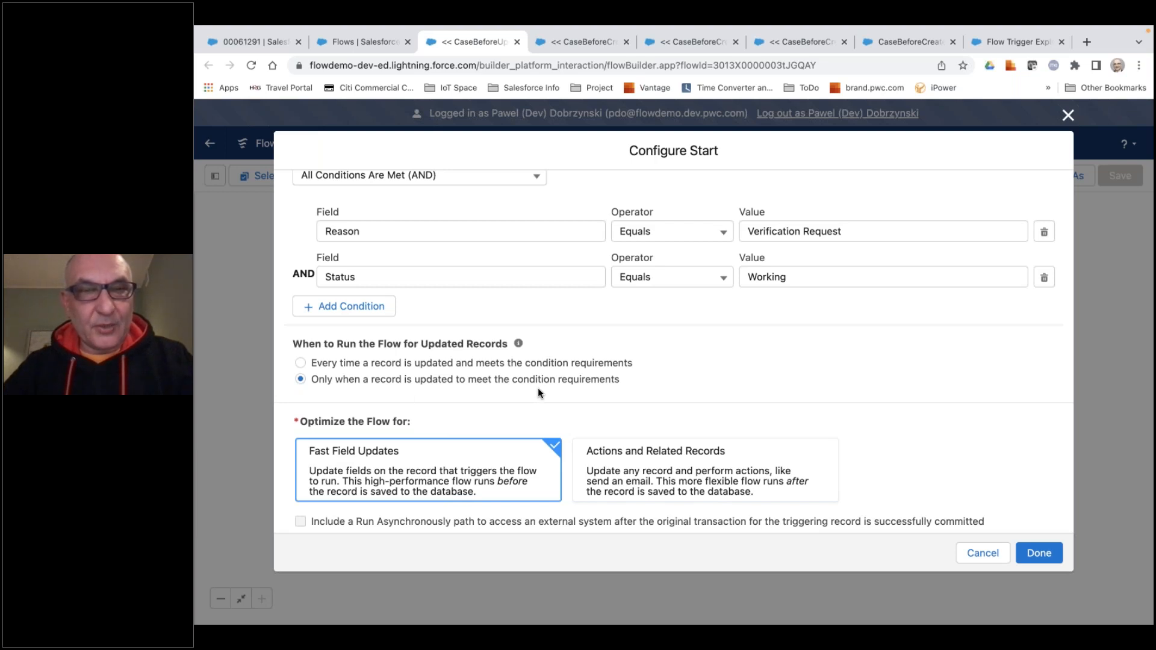
pyautogui.scroll(2, 542, 373)
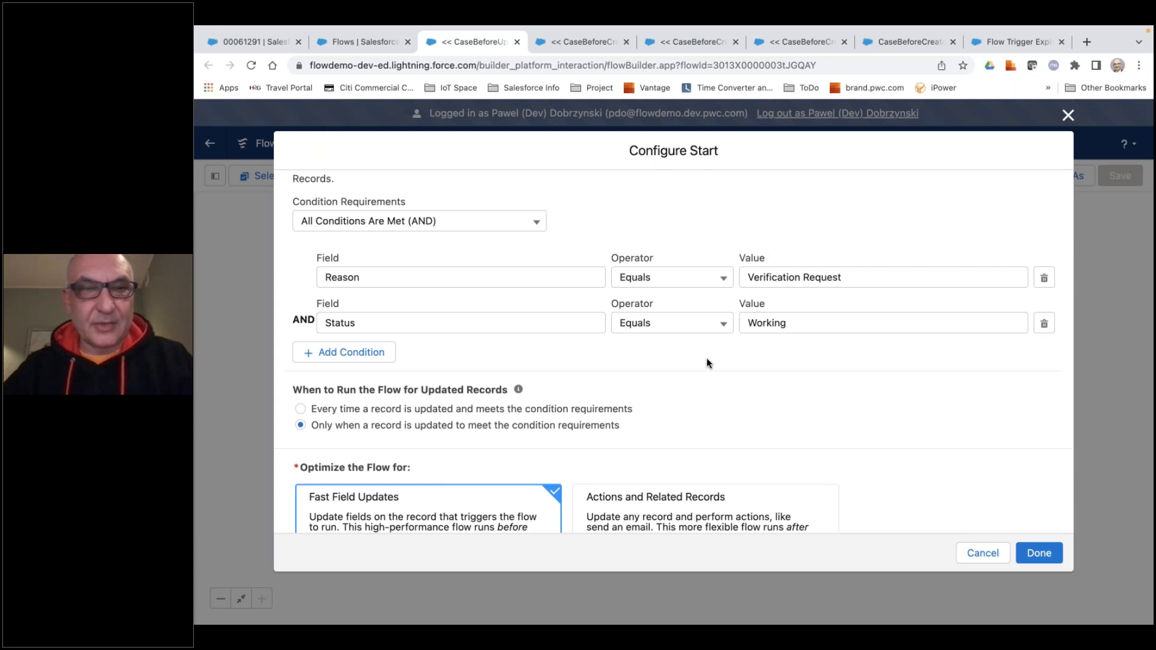
pyautogui.scroll(-1, 518, 392)
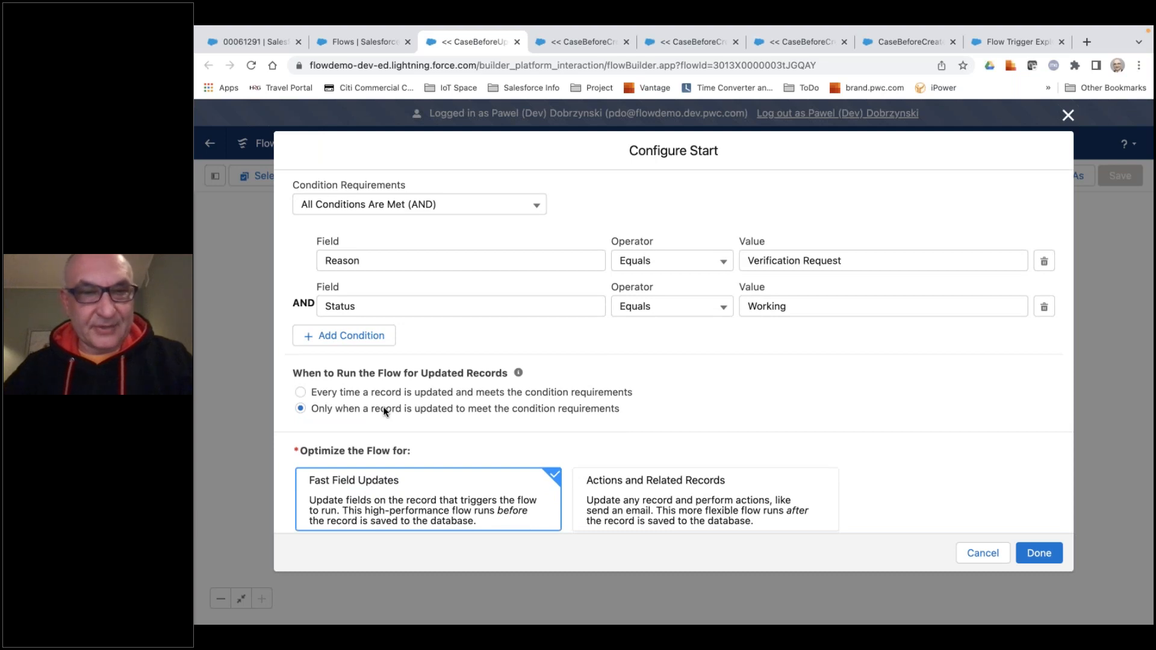
pyautogui.scroll(-2, 403, 409)
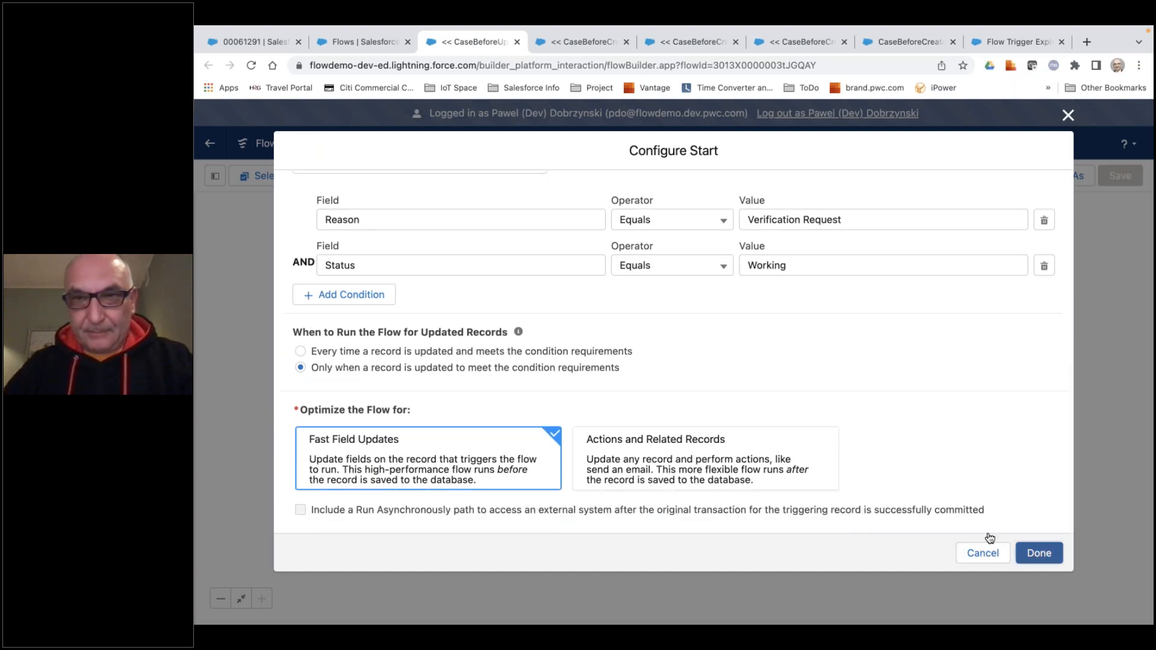
pyautogui.click(1039, 552)
# Examine the variable, operator and value in the Set the Verification Status assignment, leaving it unchanged.
pyautogui.click(678, 458)
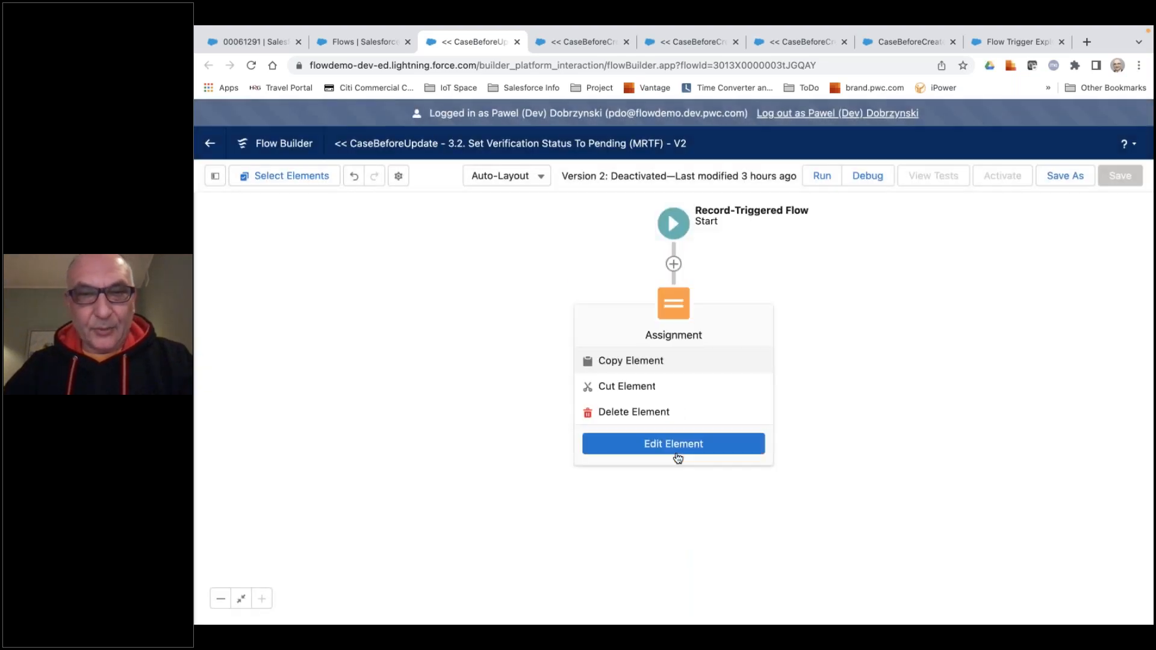
pyautogui.click(675, 445)
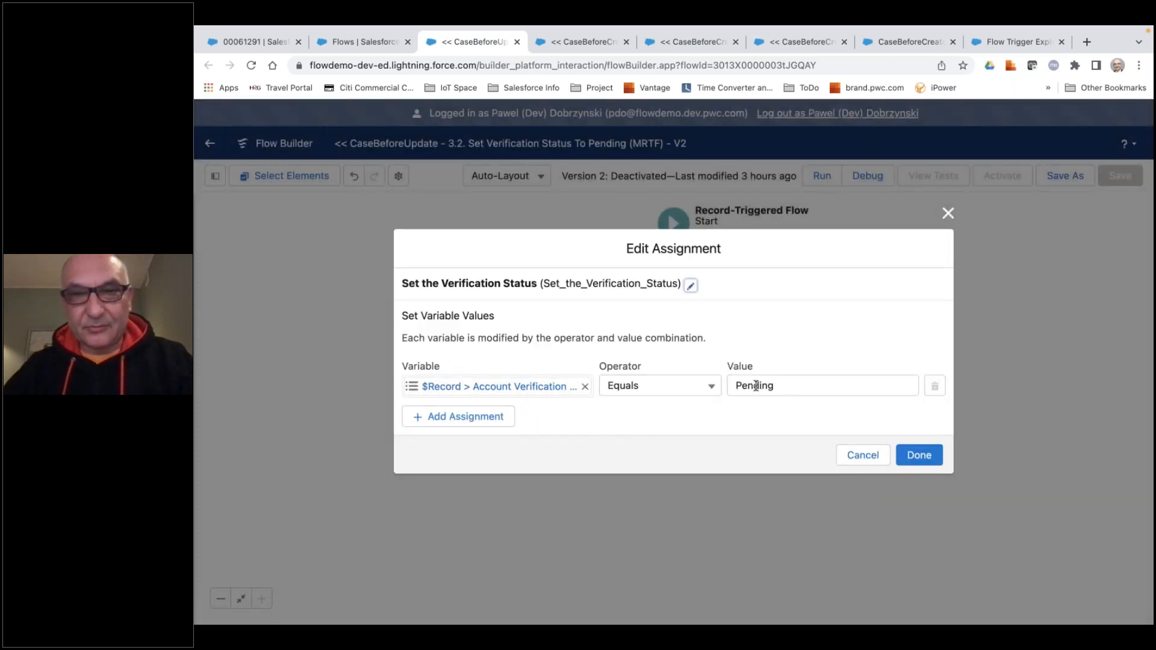
pyautogui.click(866, 458)
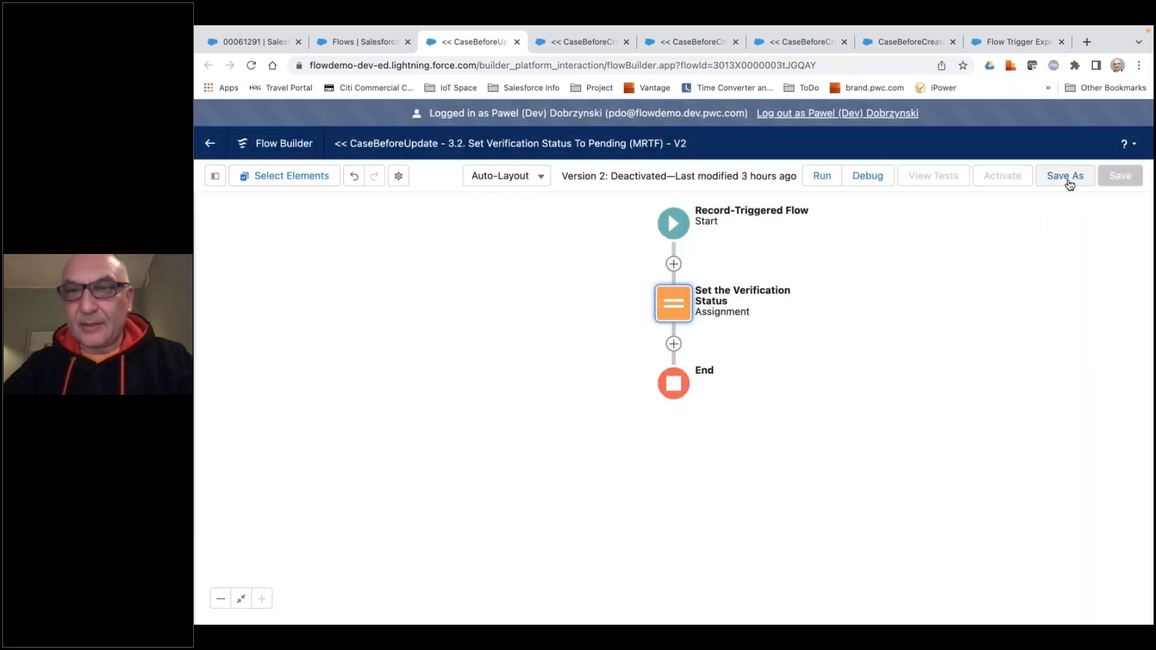
# Save the 3.2 Set Verification Status To Pending flow as a new version and activate it.
pyautogui.click(1060, 177)
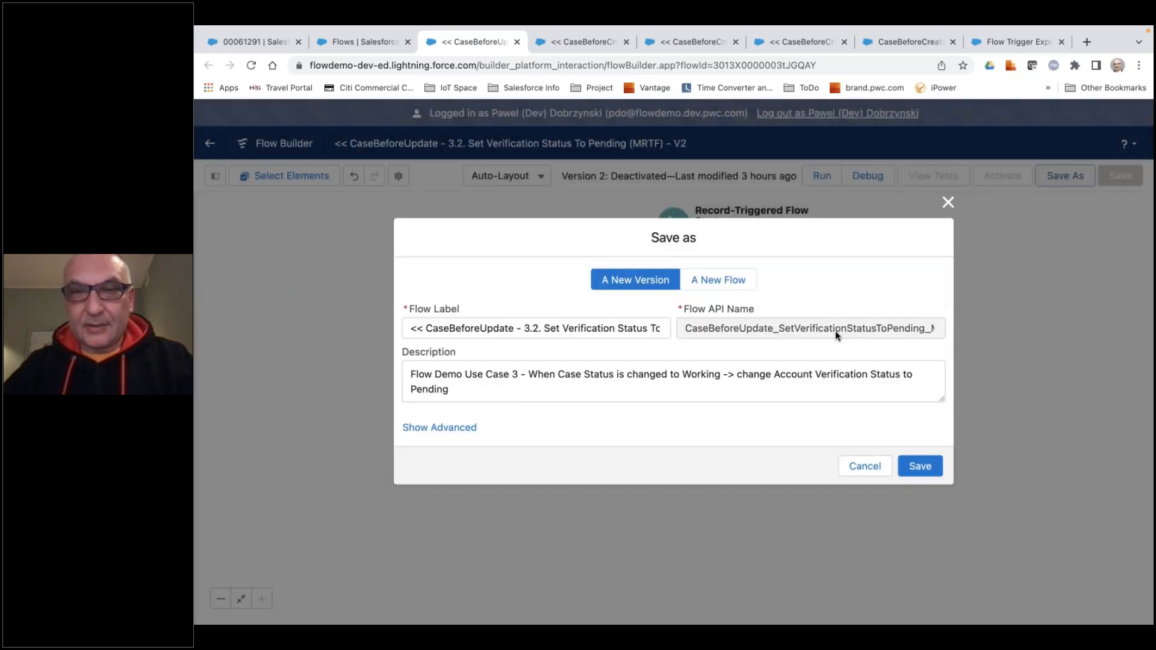
pyautogui.click(913, 463)
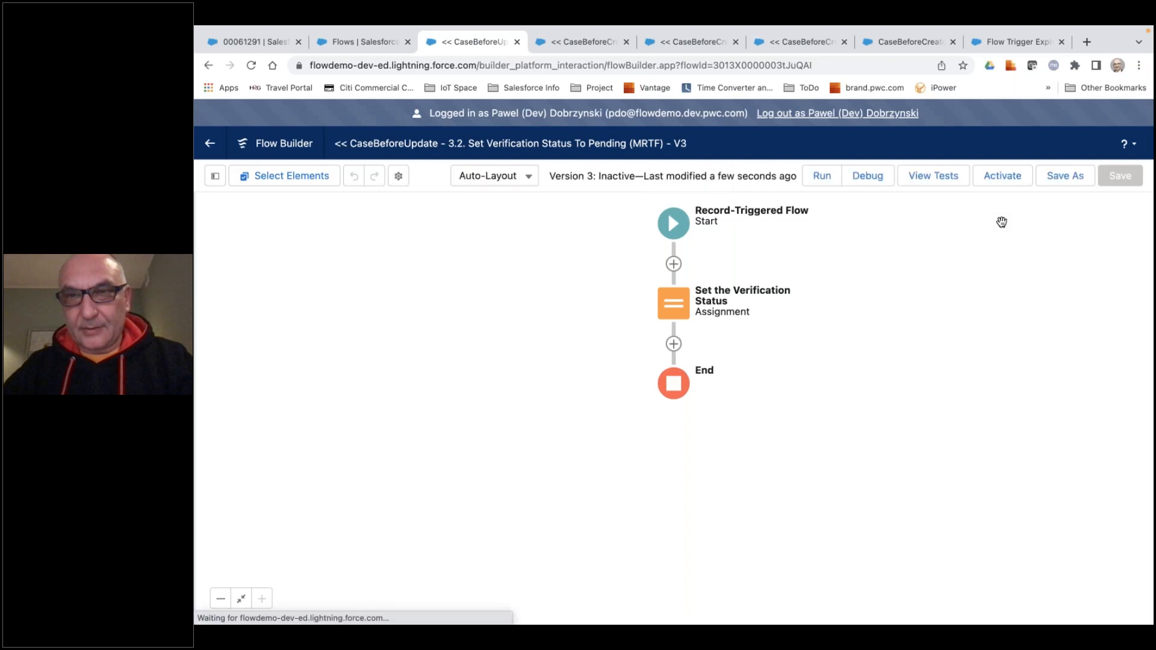
pyautogui.click(1003, 176)
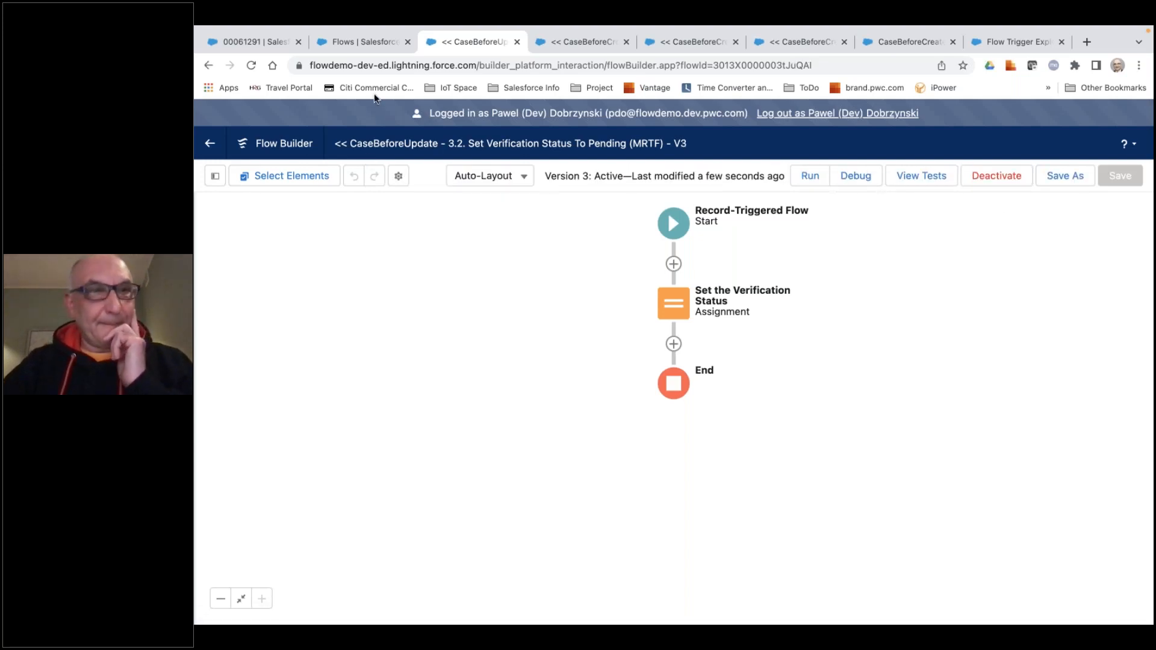
pyautogui.click(362, 43)
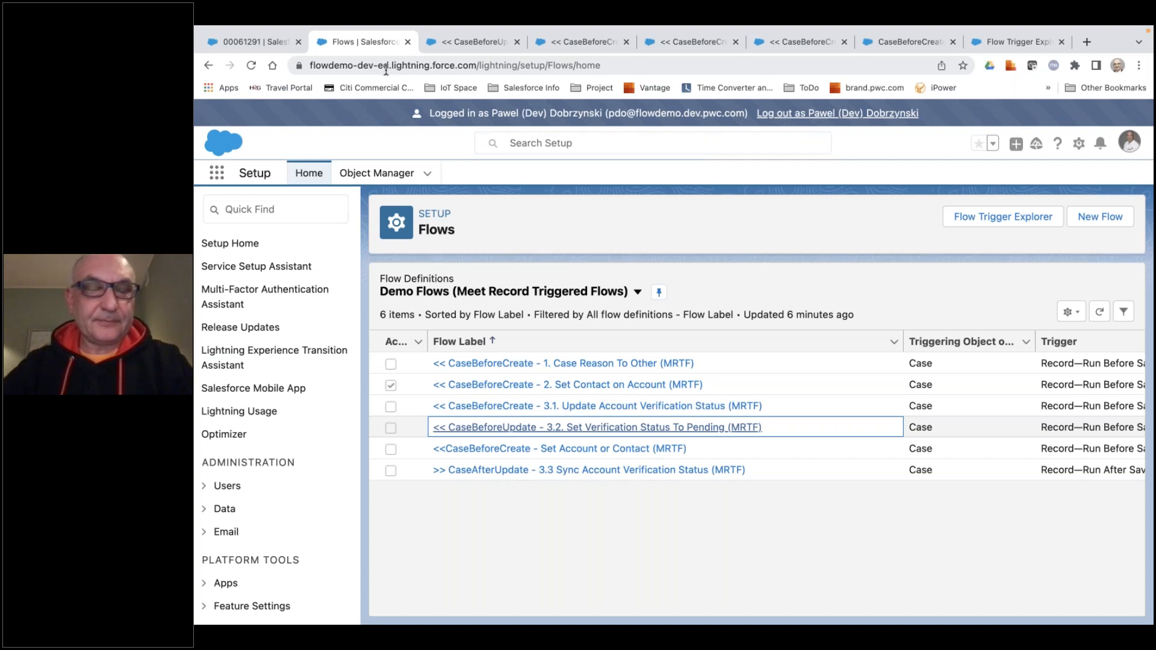
pyautogui.click(490, 42)
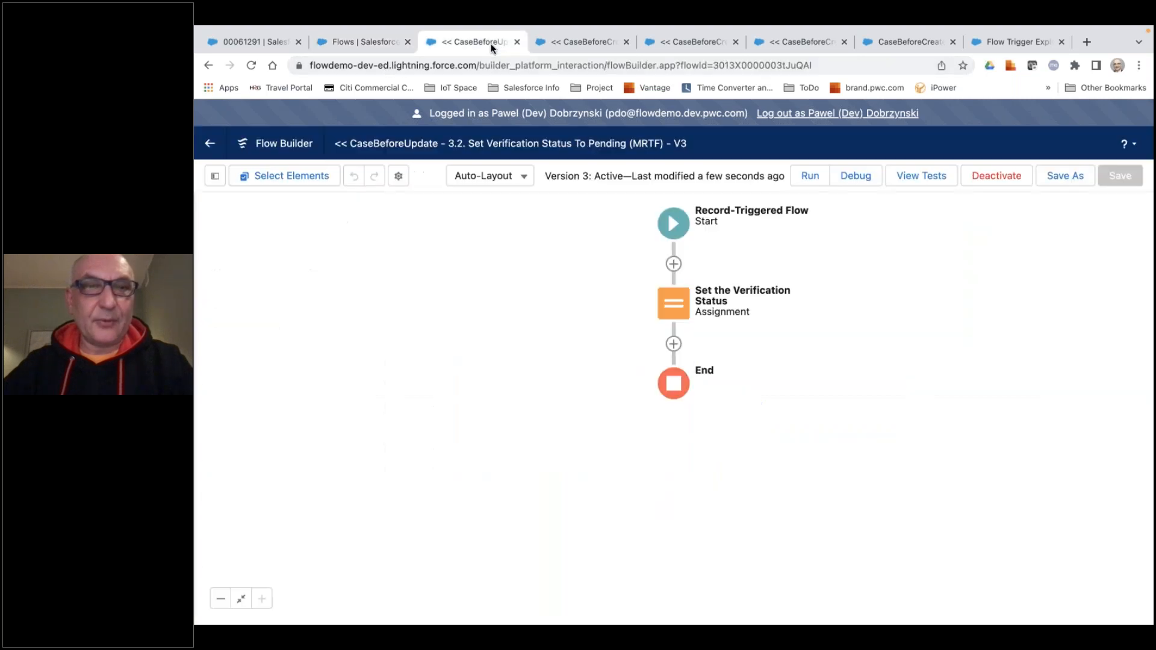
# Examine the record-finding options of a new Update Records element after the Set the Verification Status assignment, and cancel the element.
pyautogui.click(673, 345)
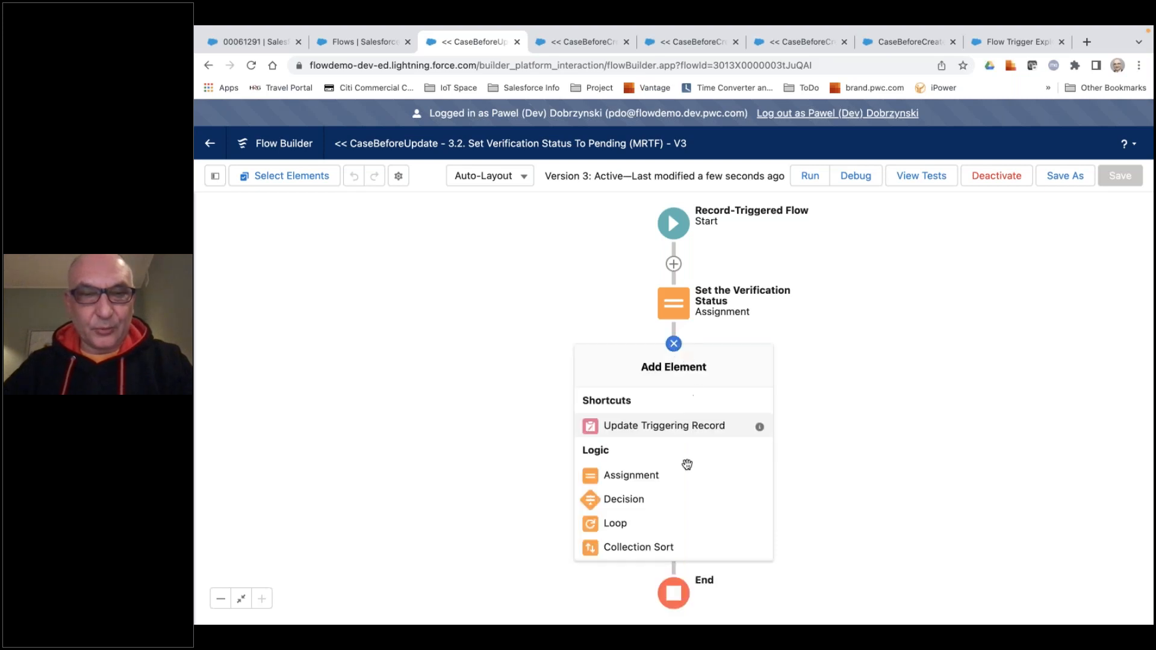
pyautogui.scroll(-1, 683, 483)
pyautogui.scroll(-1, 681, 481)
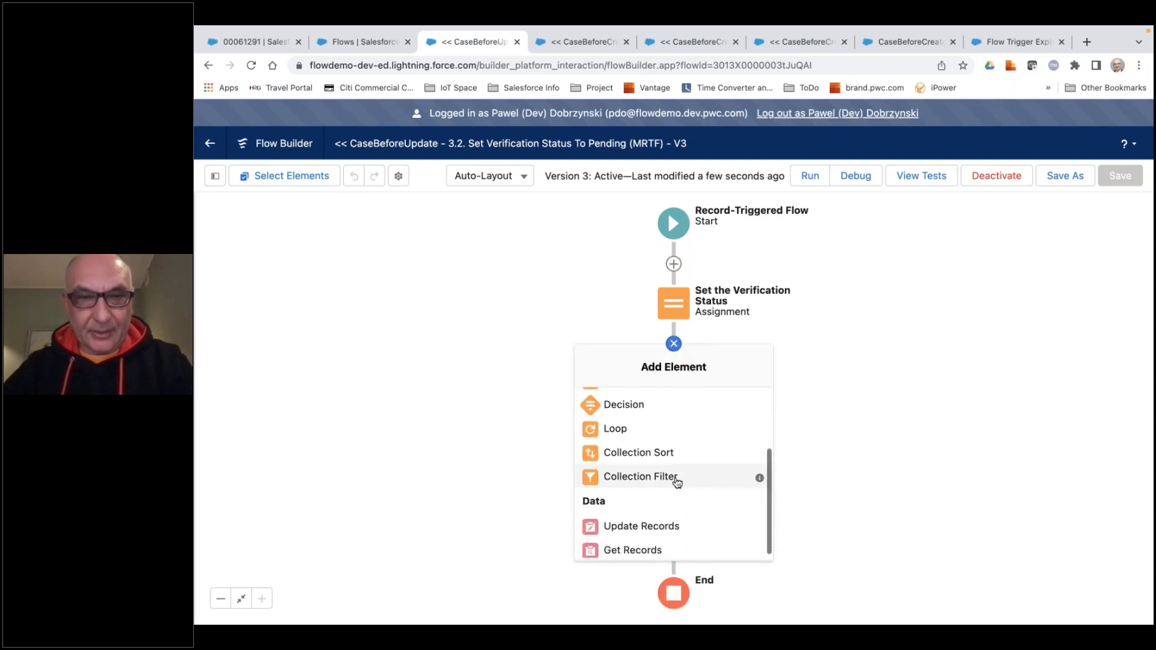
pyautogui.click(647, 529)
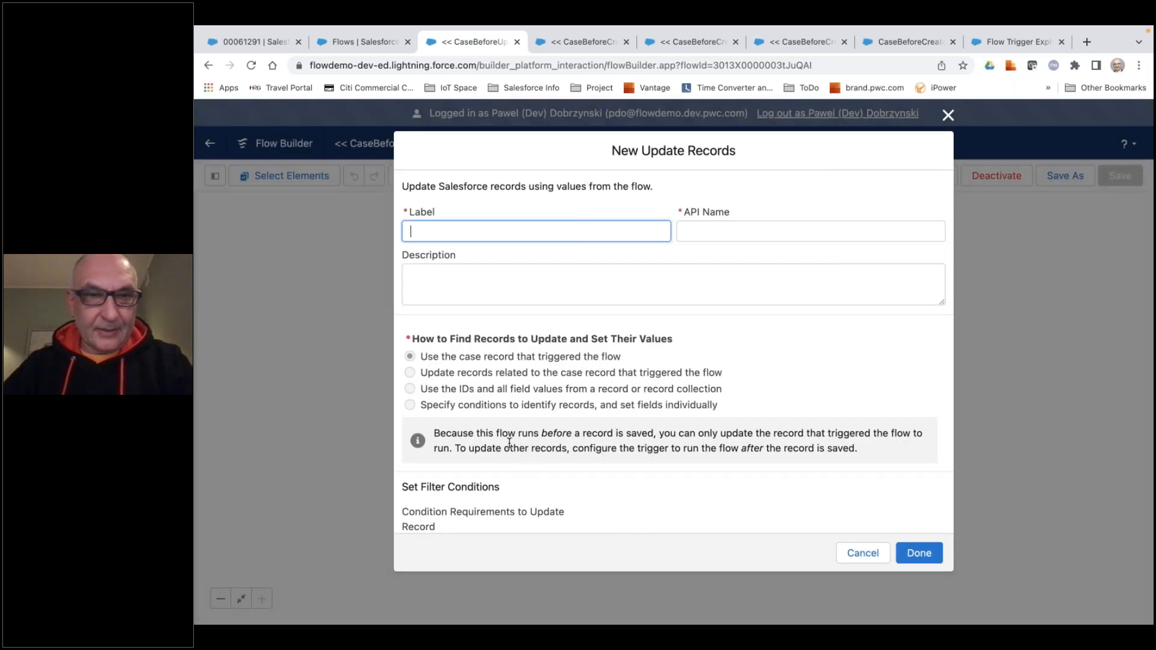
pyautogui.click(411, 374)
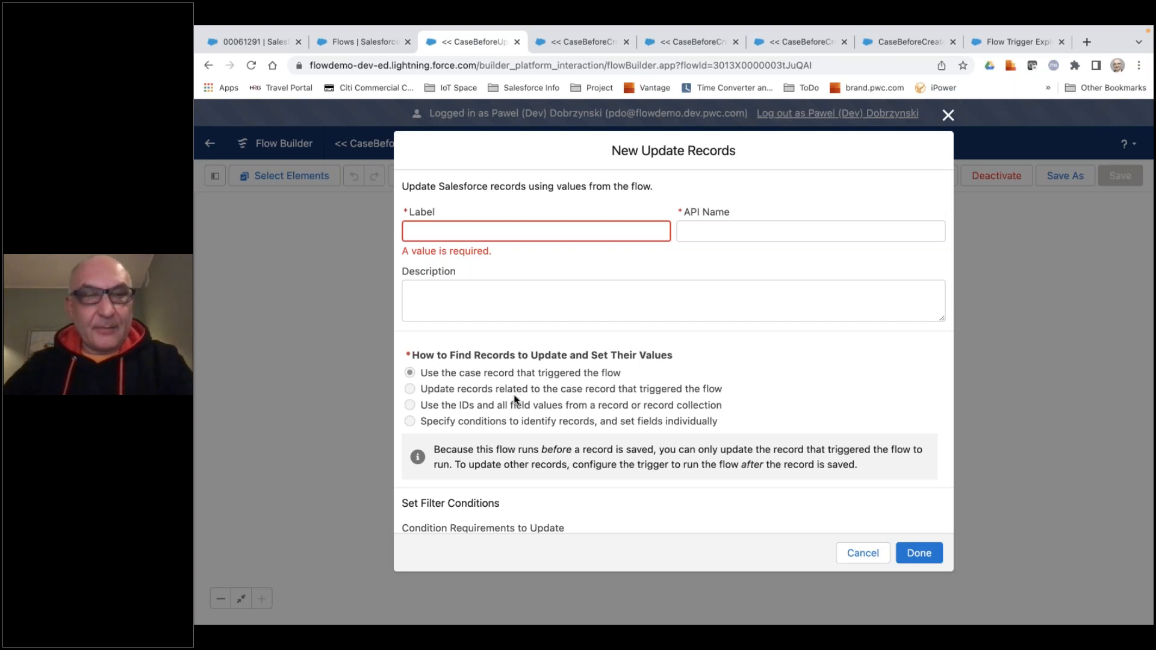
pyautogui.click(840, 554)
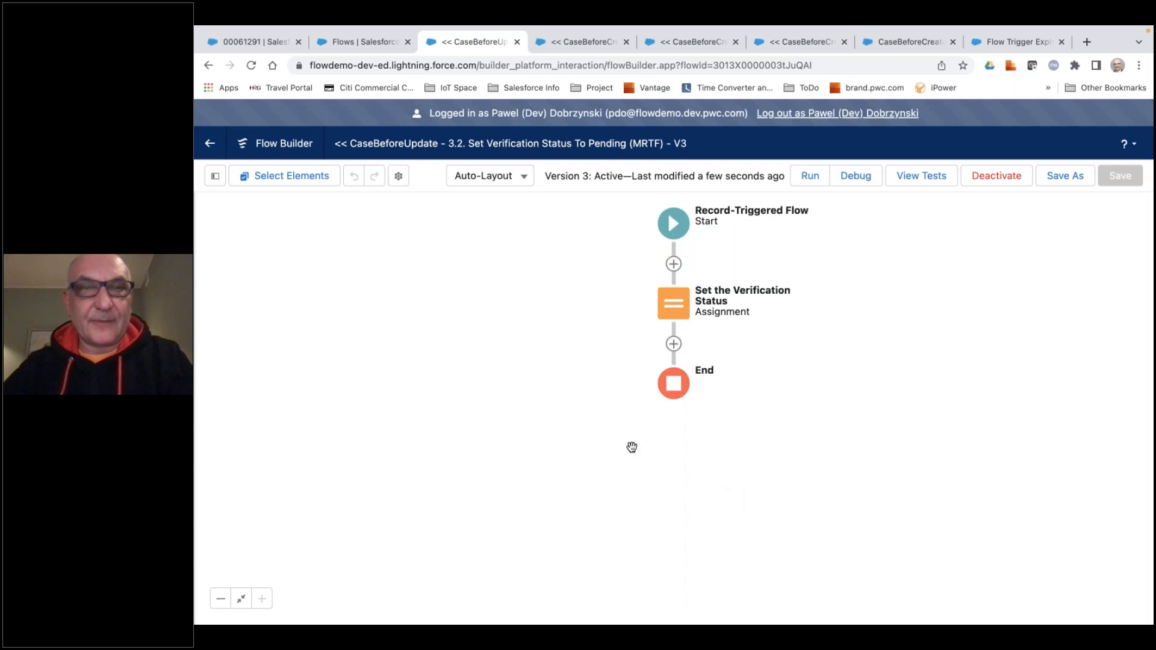
# Return to the flow list and open the CaseAfterUpdate - 3.3 Sync Account Verification Status flow.
pyautogui.click(209, 150)
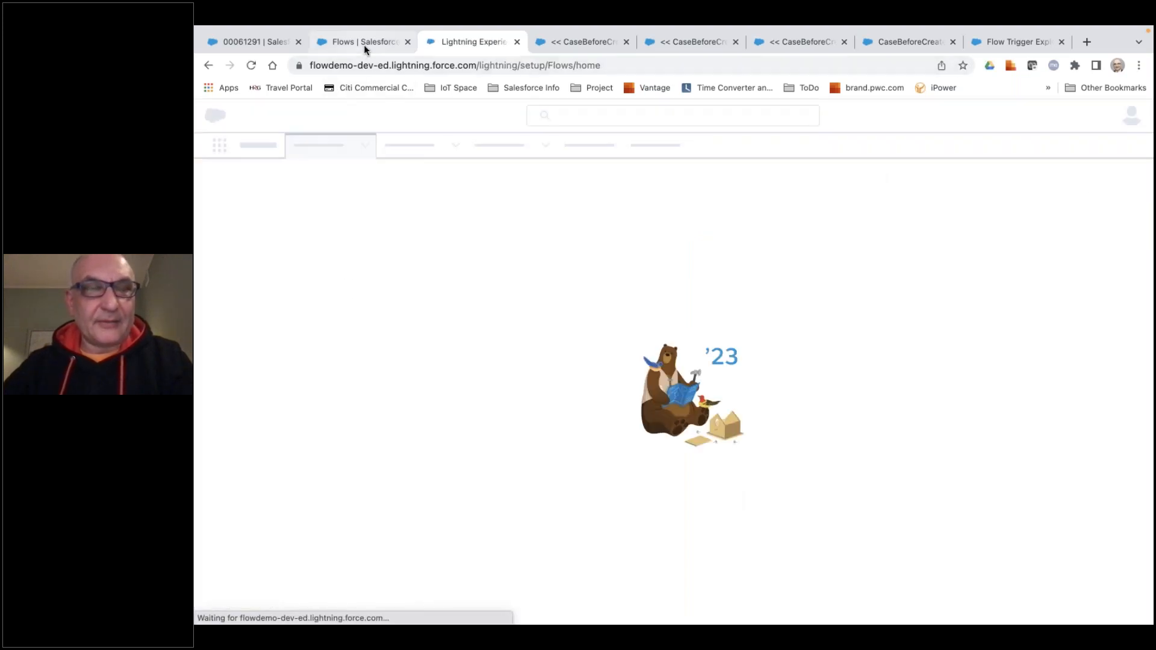
pyautogui.click(364, 45)
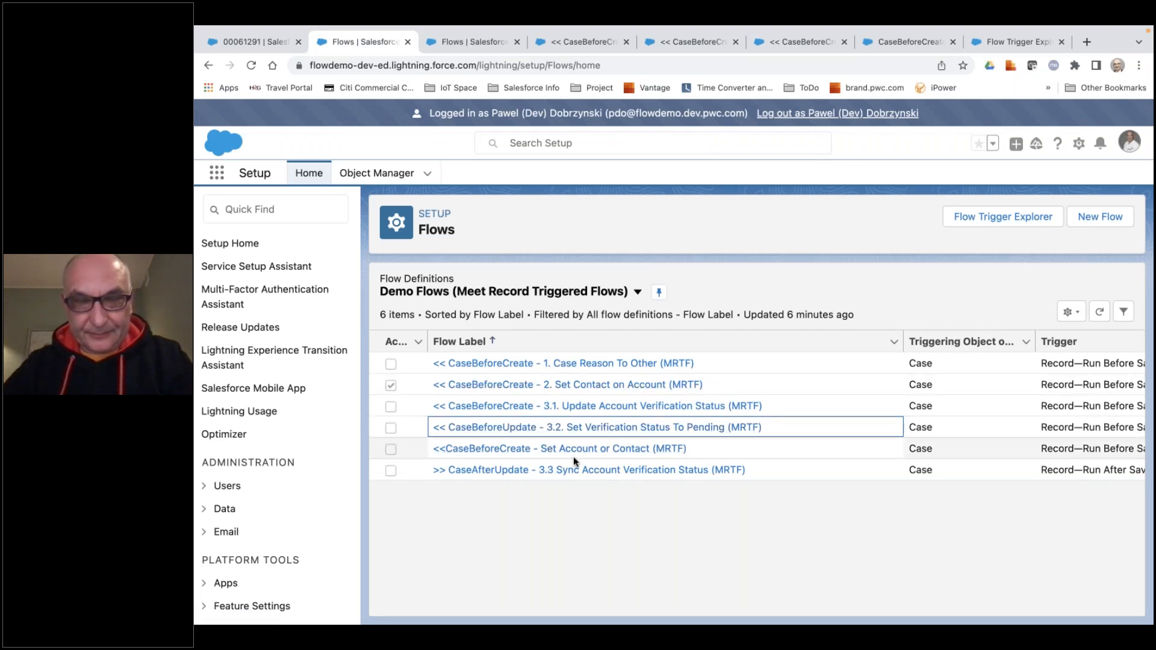
pyautogui.click(574, 475)
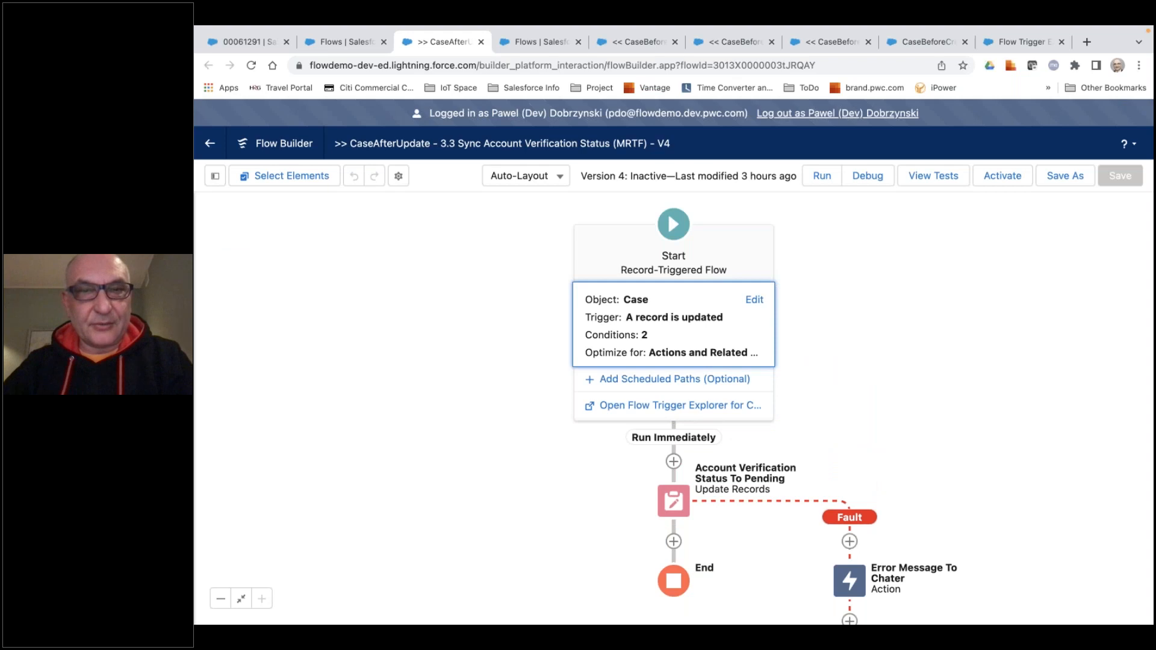
# Examine the 3.3 flow's start entry conditions, run option for updated records and optimization.
pyautogui.click(696, 329)
pyautogui.scroll(-10, 658, 485)
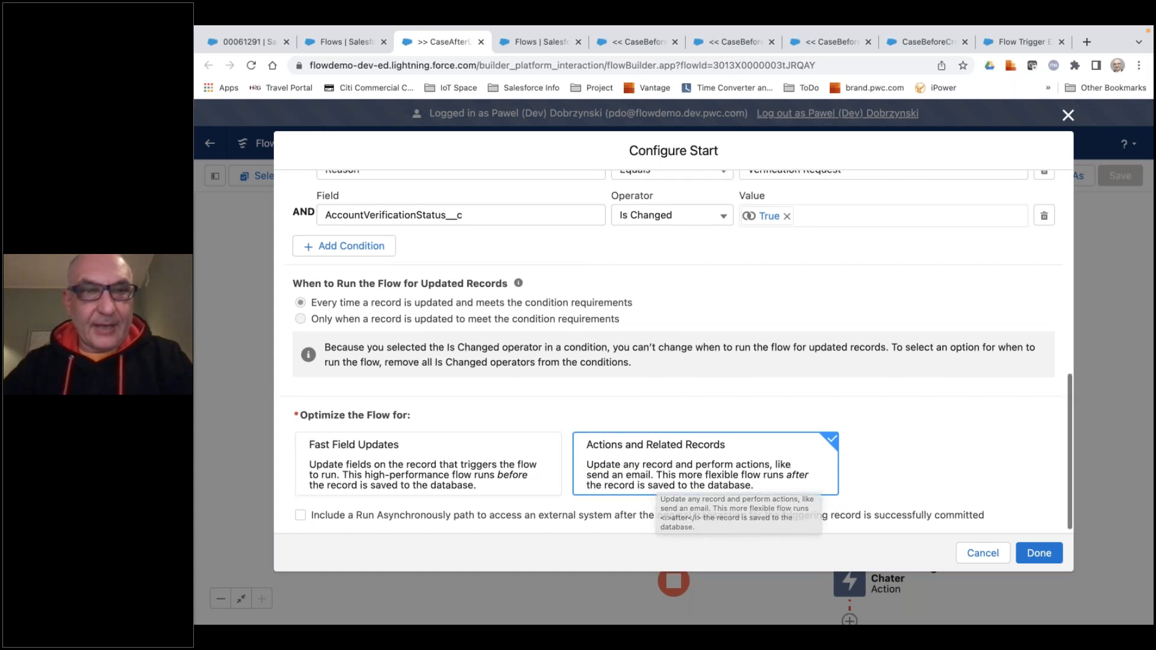
pyautogui.scroll(5, 605, 397)
pyautogui.scroll(1, 605, 396)
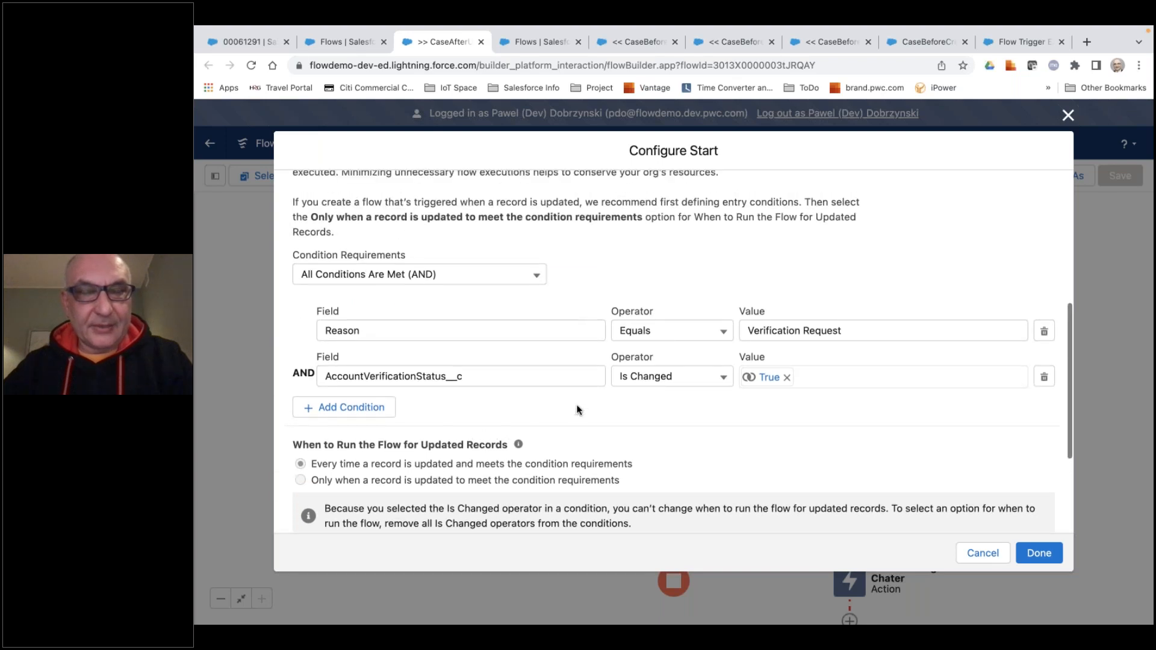
pyautogui.scroll(7, 576, 399)
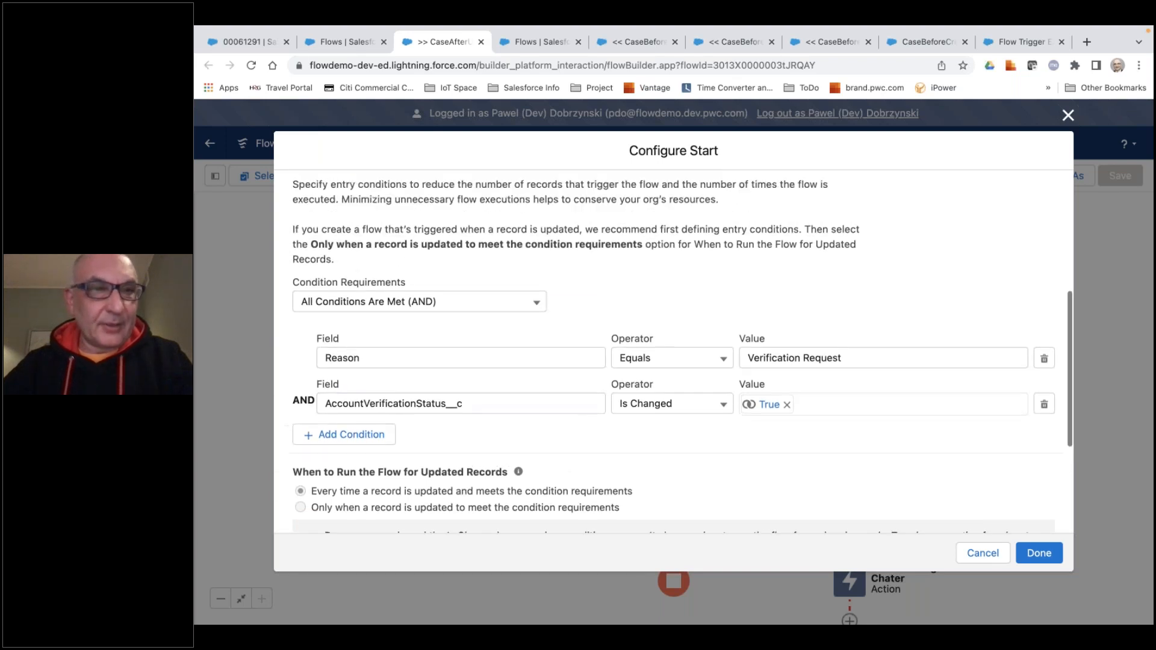
pyautogui.scroll(-8, 566, 367)
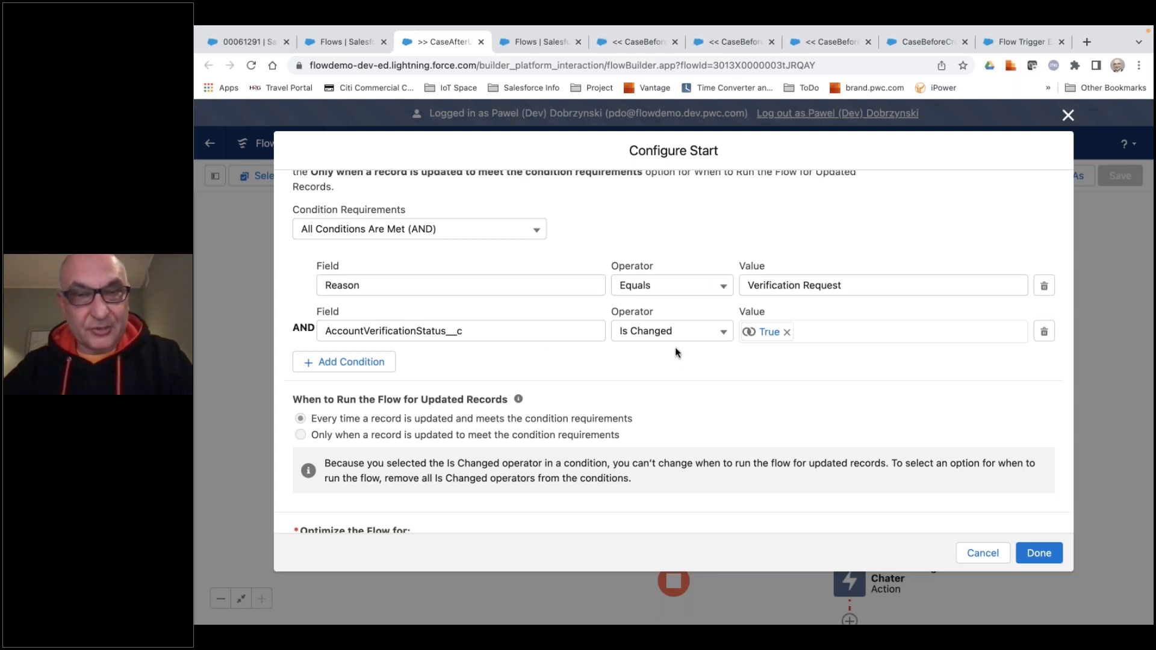
pyautogui.click(1036, 554)
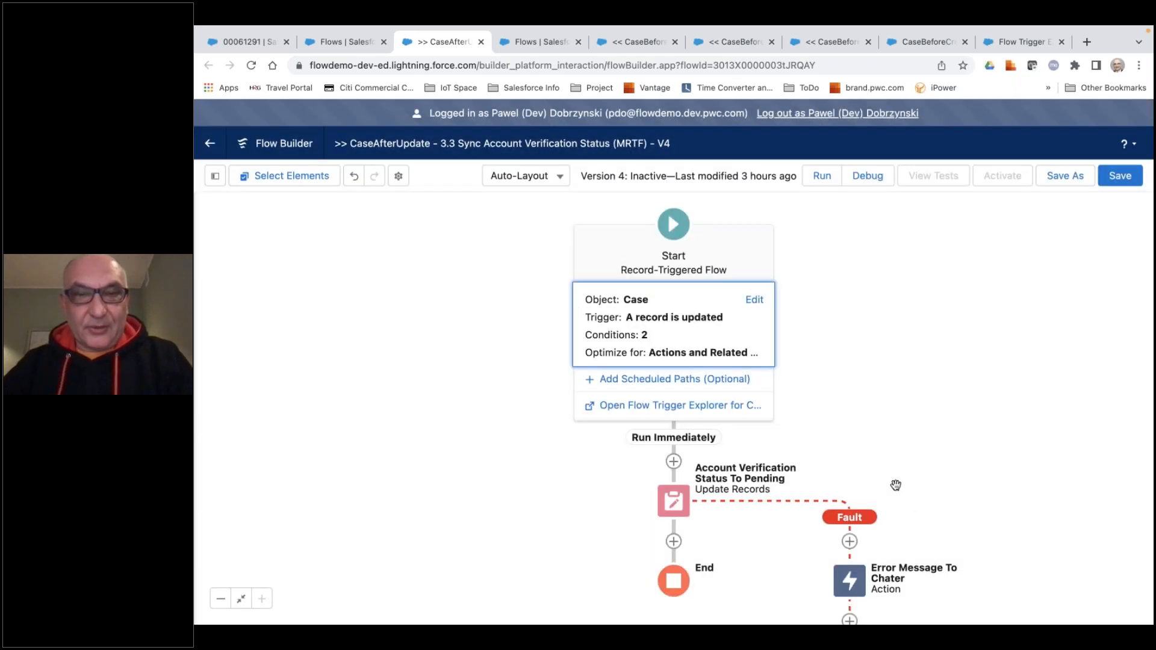
# Examine which elements can be added before the Account Verification Status To Pending update, without adding one.
pyautogui.scroll(-5, 879, 475)
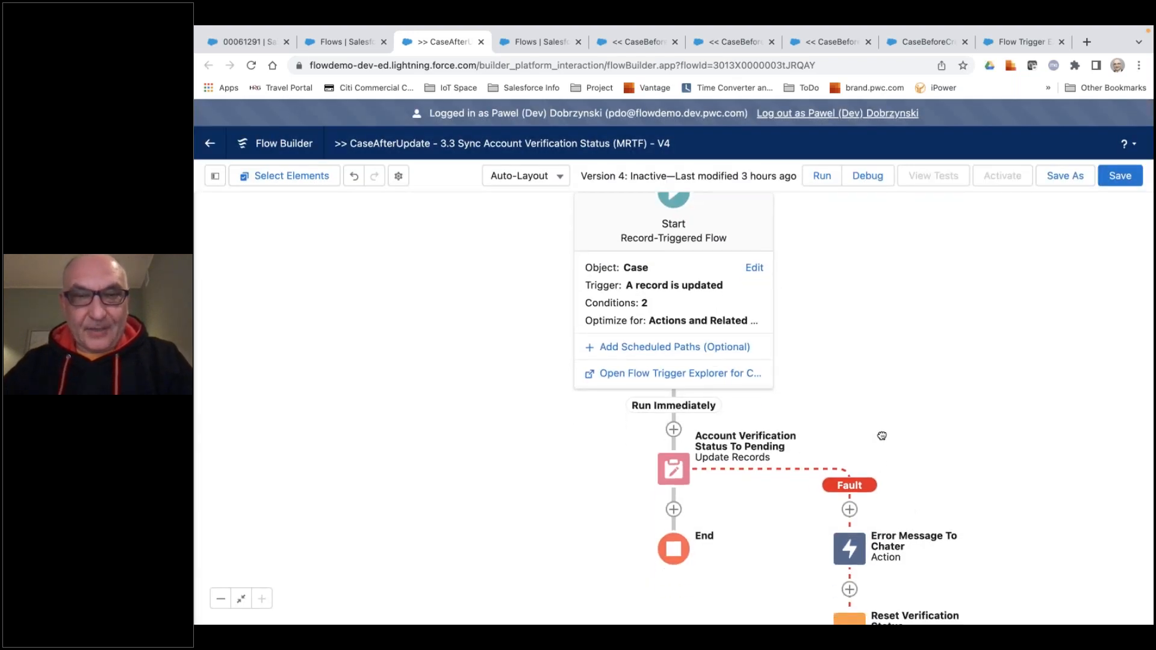
pyautogui.scroll(2, 643, 511)
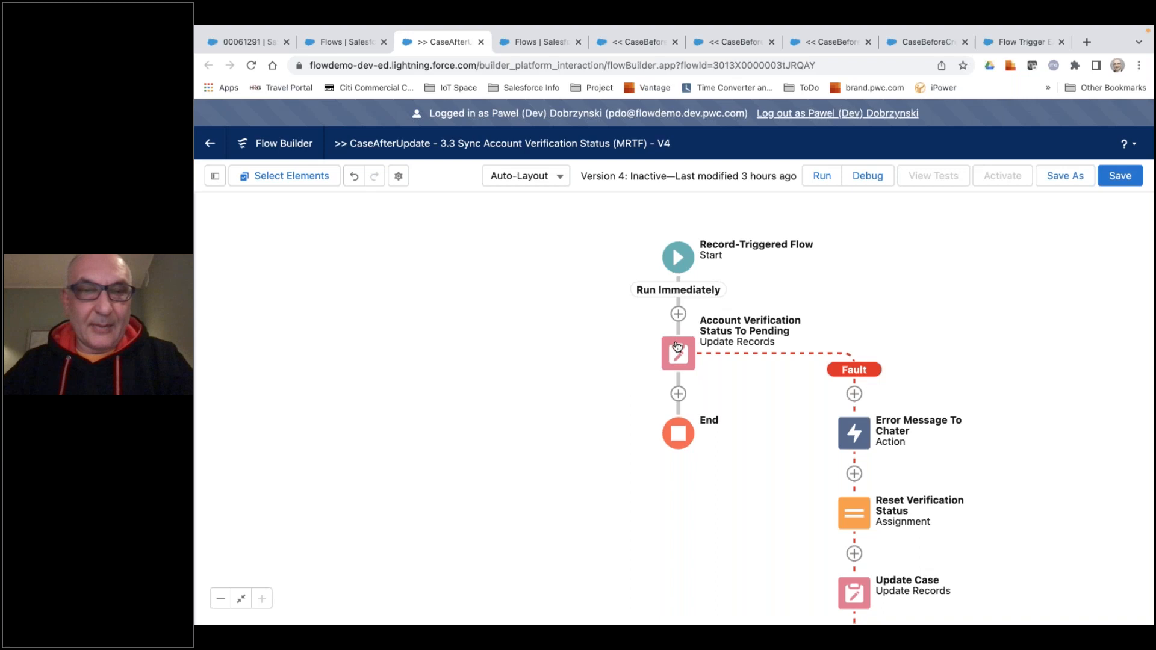
pyautogui.click(678, 316)
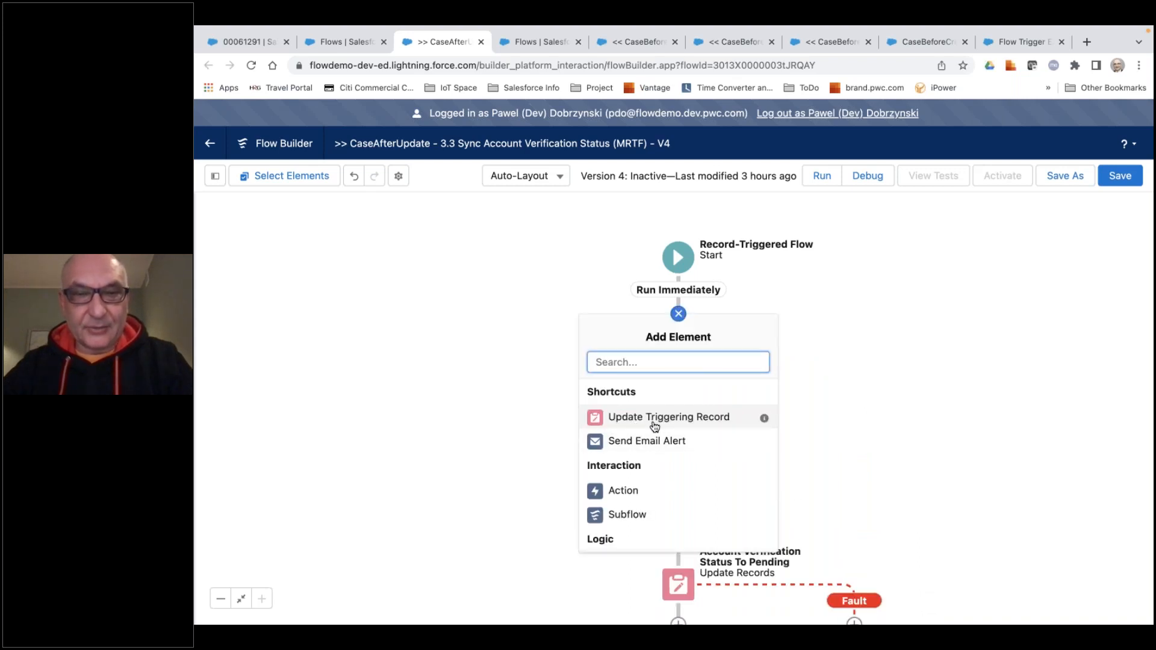
pyautogui.scroll(-3, 654, 427)
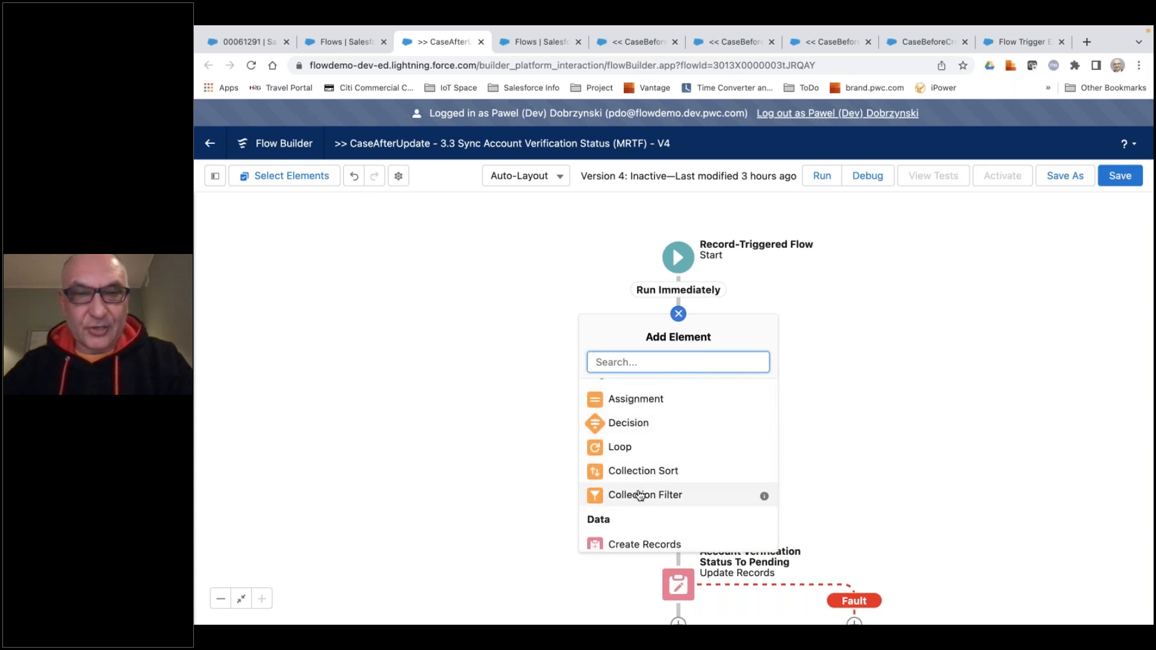
pyautogui.scroll(-2, 640, 495)
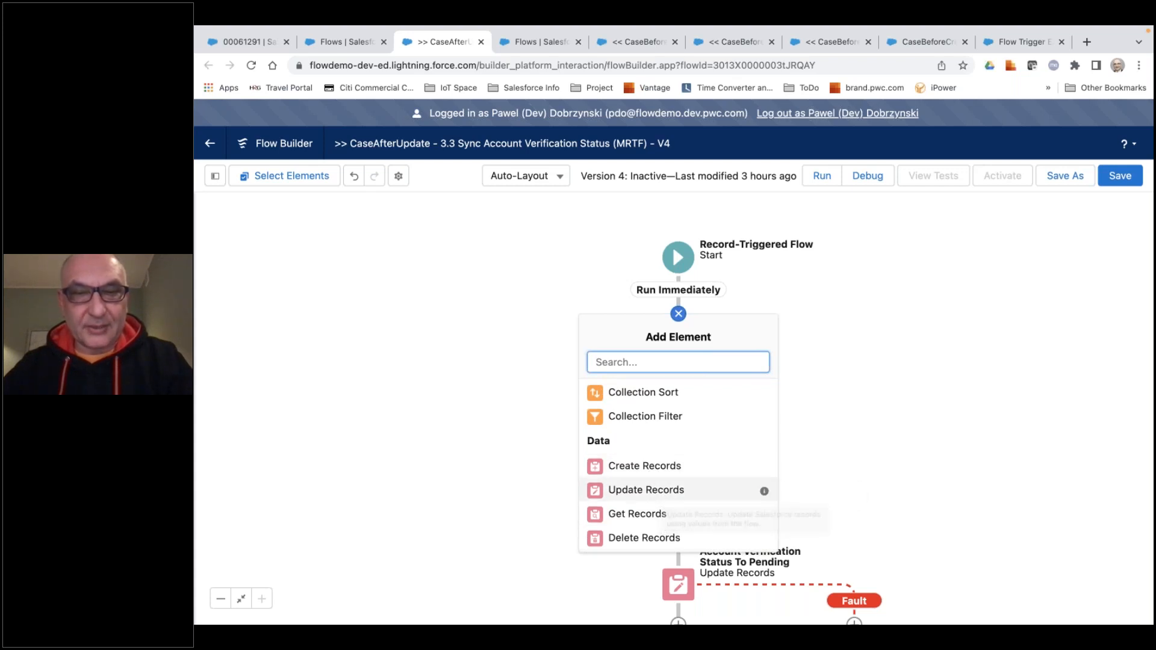
pyautogui.click(836, 425)
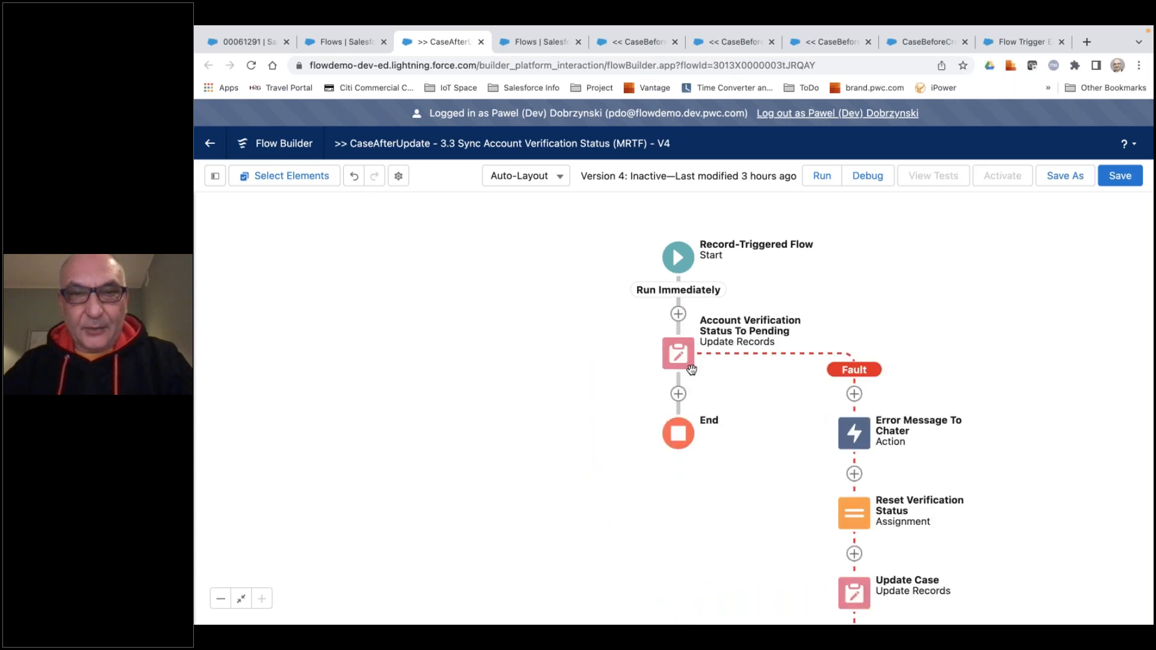
# Switch the Account Verification Status To Pending element to update records related to the triggering case, with $Record > Account ID as the related records.
pyautogui.click(683, 357)
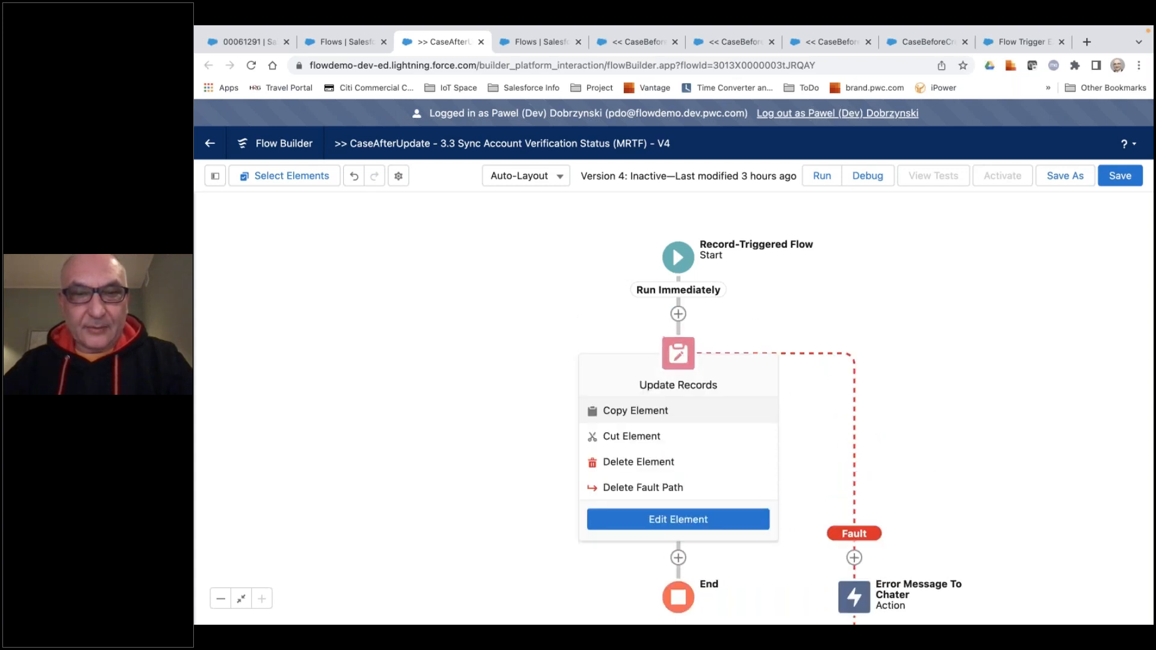
pyautogui.click(684, 518)
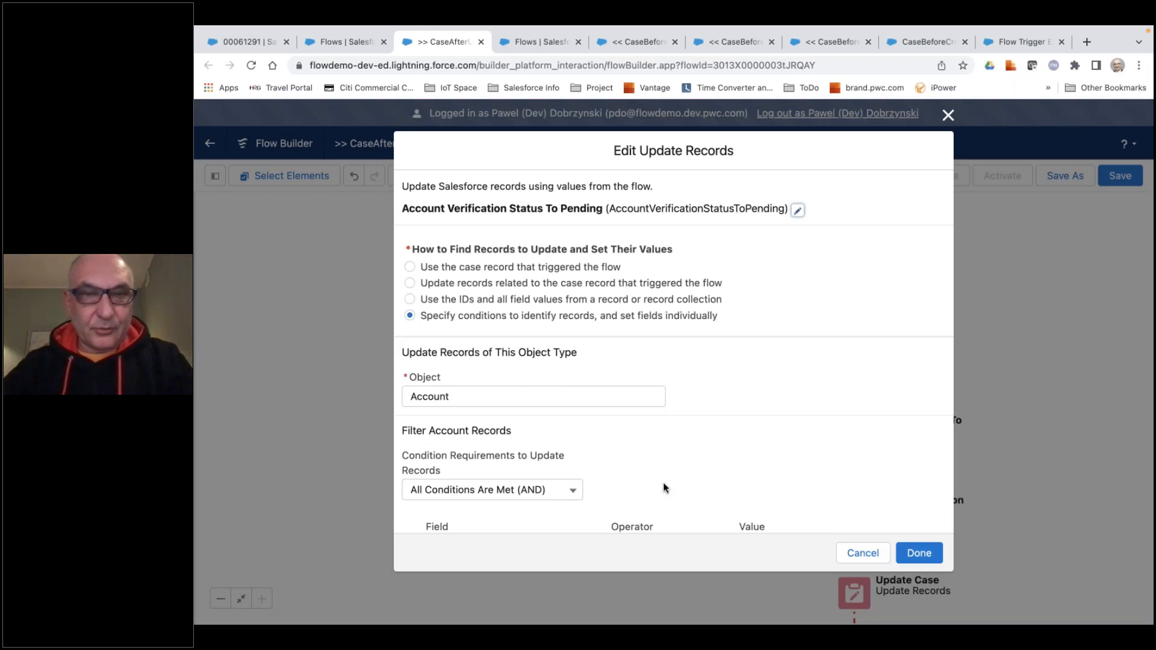
pyautogui.scroll(-3, 697, 476)
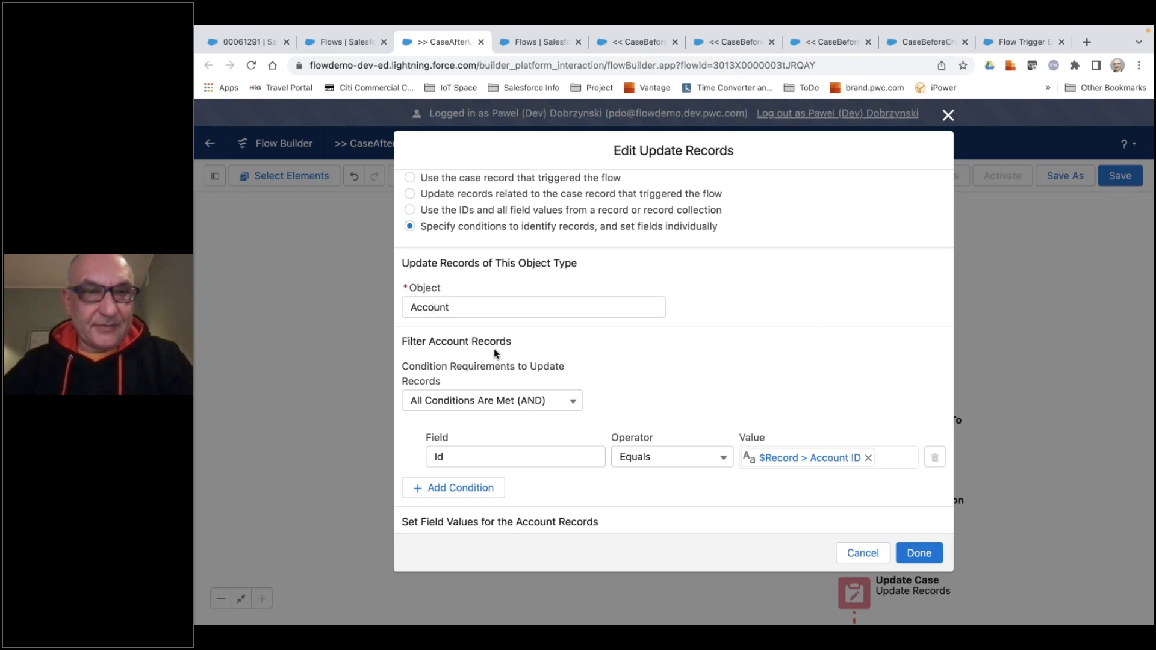
pyautogui.scroll(-2, 479, 337)
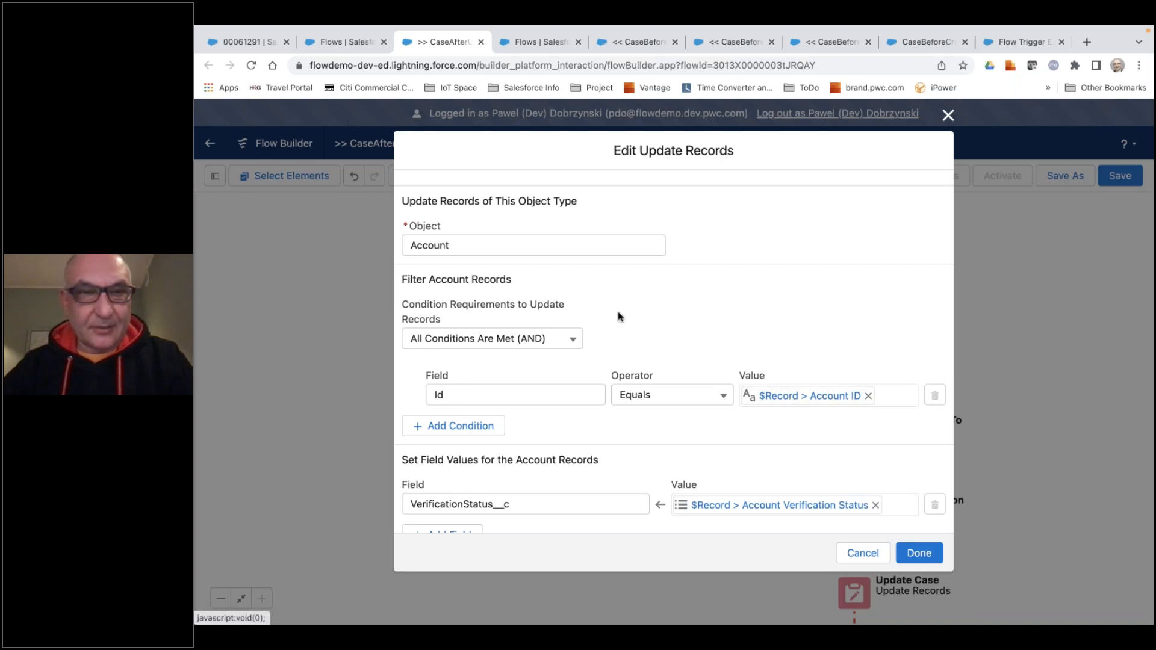
pyautogui.scroll(3, 477, 316)
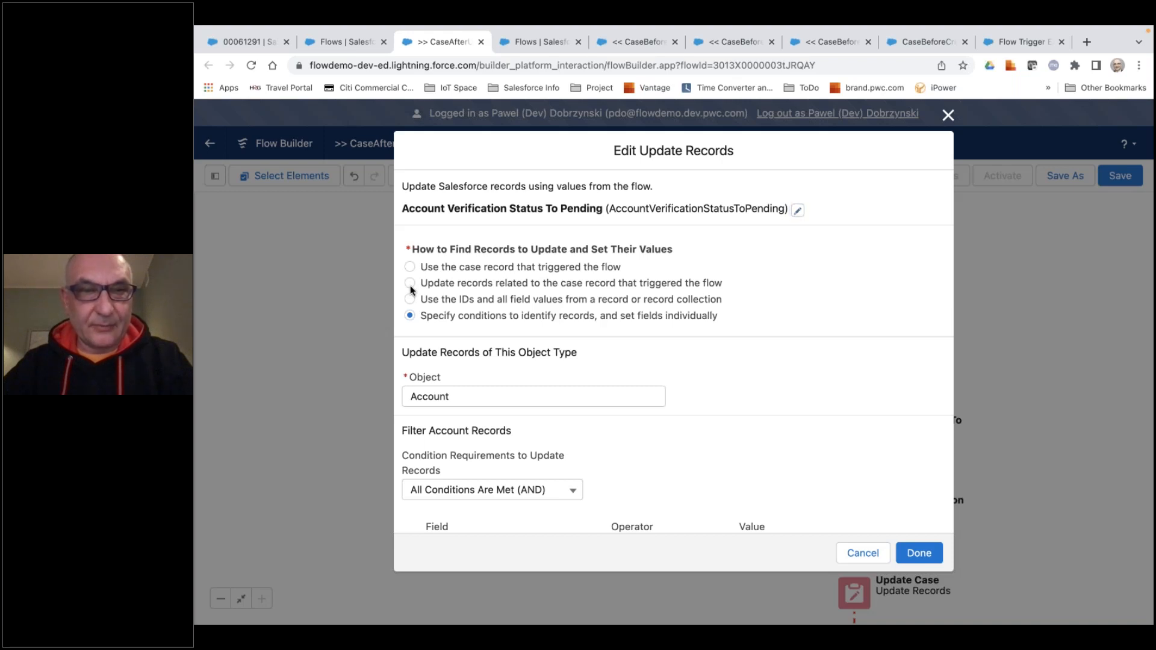
pyautogui.click(410, 285)
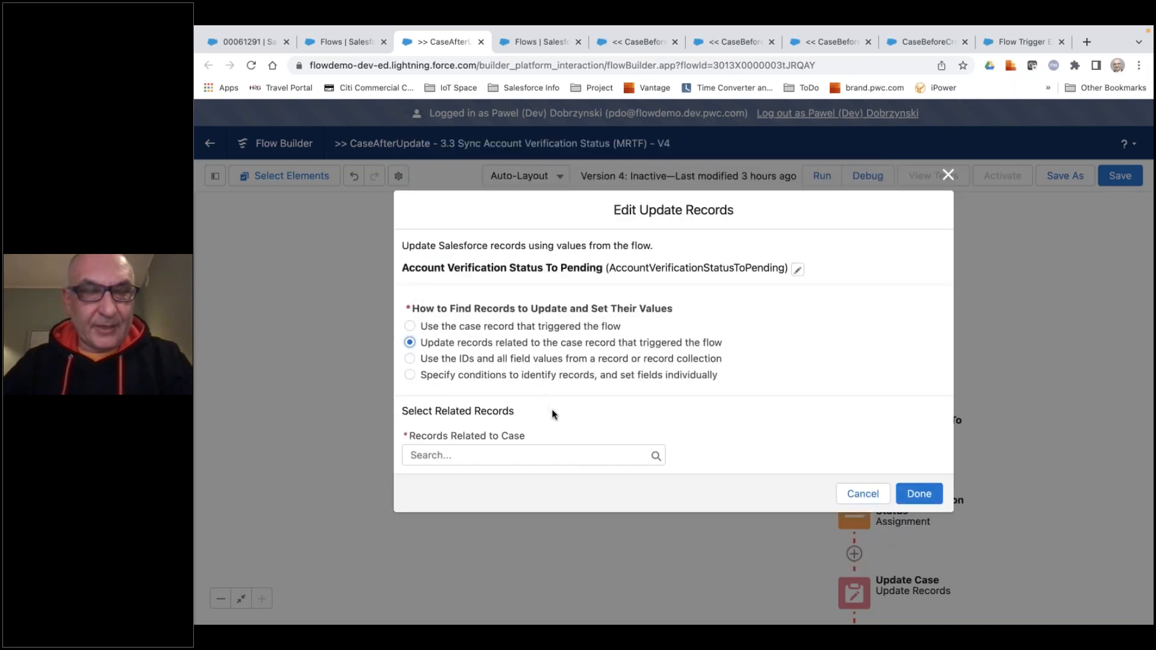
pyautogui.click(495, 456)
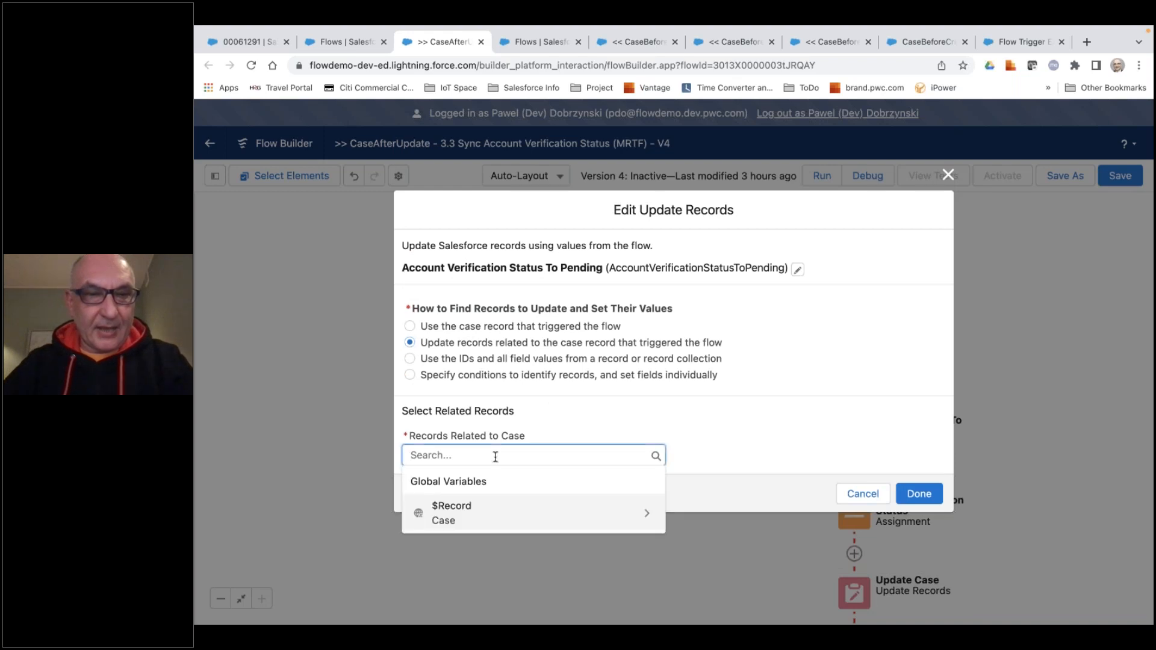
pyautogui.click(584, 518)
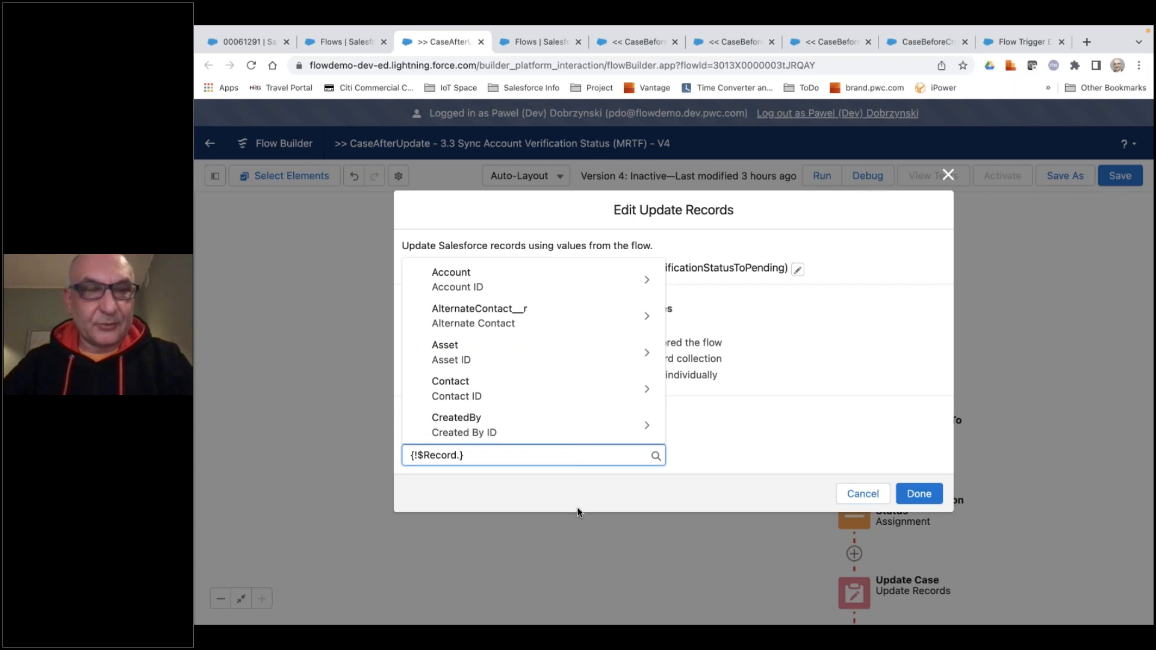
pyautogui.click(458, 284)
pyautogui.press('BackSpace')
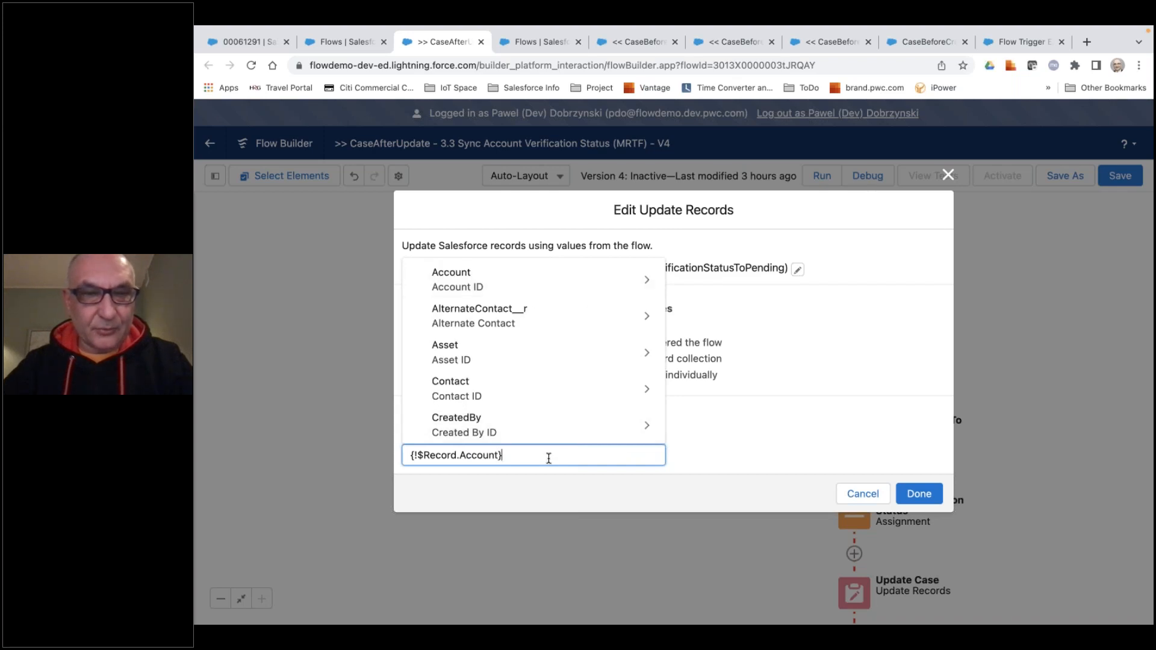
pyautogui.click(742, 442)
# Choose VerificationStatus__c as the field to set on the related account records, with no filter conditions.
pyautogui.scroll(-1, 602, 410)
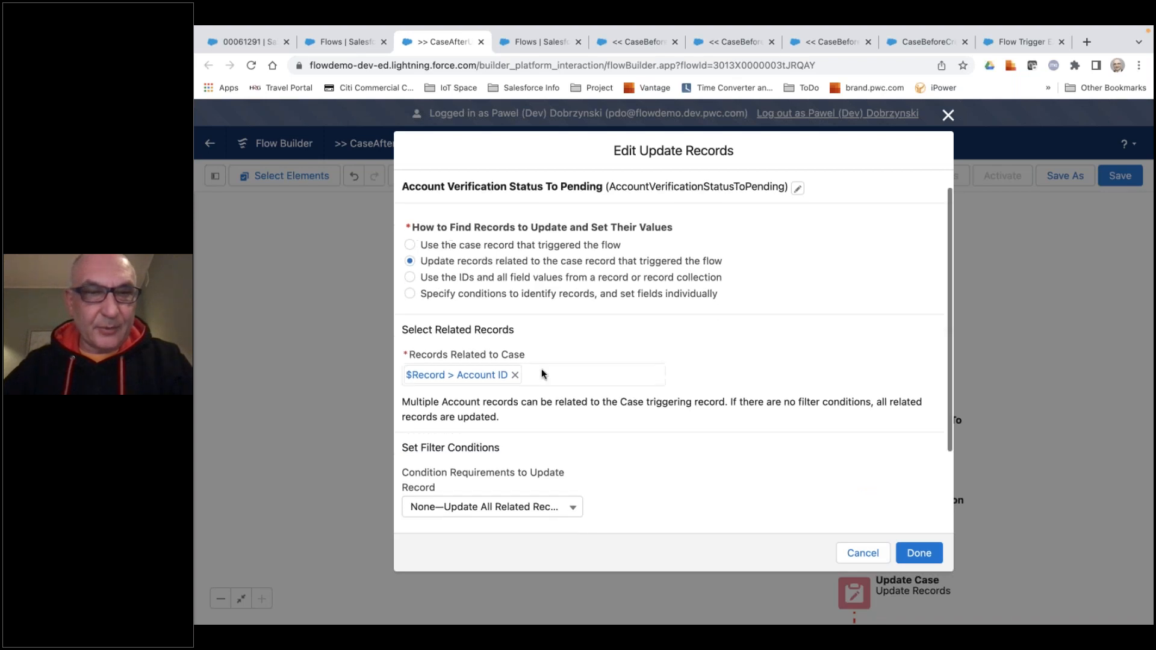
pyautogui.scroll(-1, 541, 368)
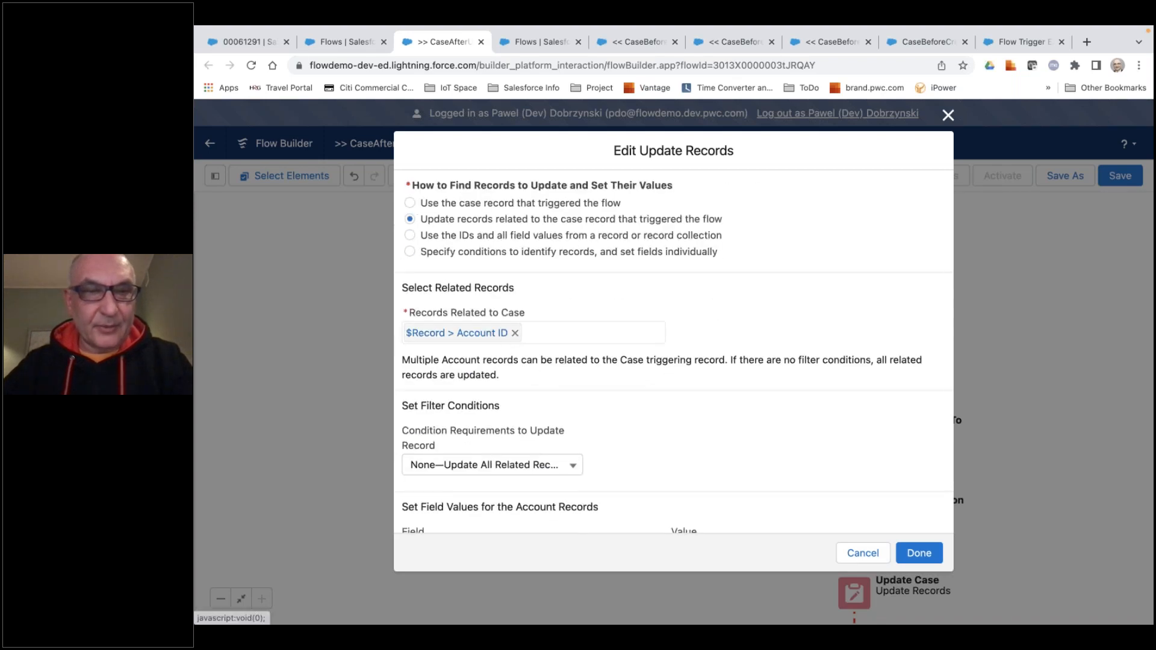
pyautogui.scroll(-2, 542, 387)
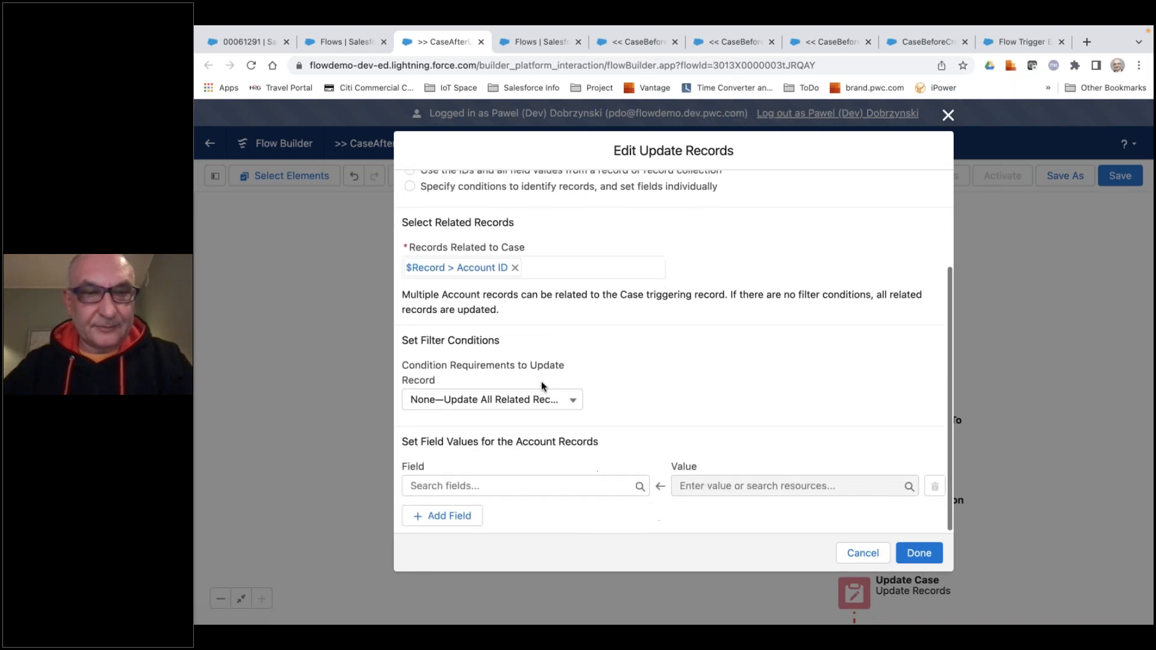
pyautogui.click(538, 484)
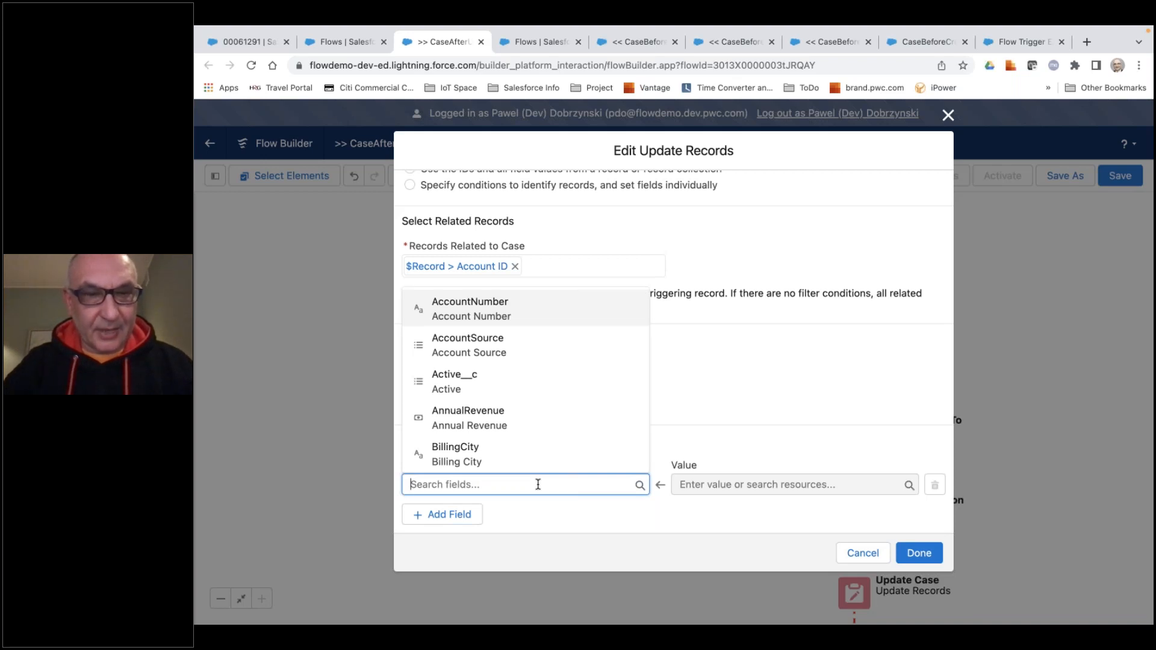
pyautogui.write('ver')
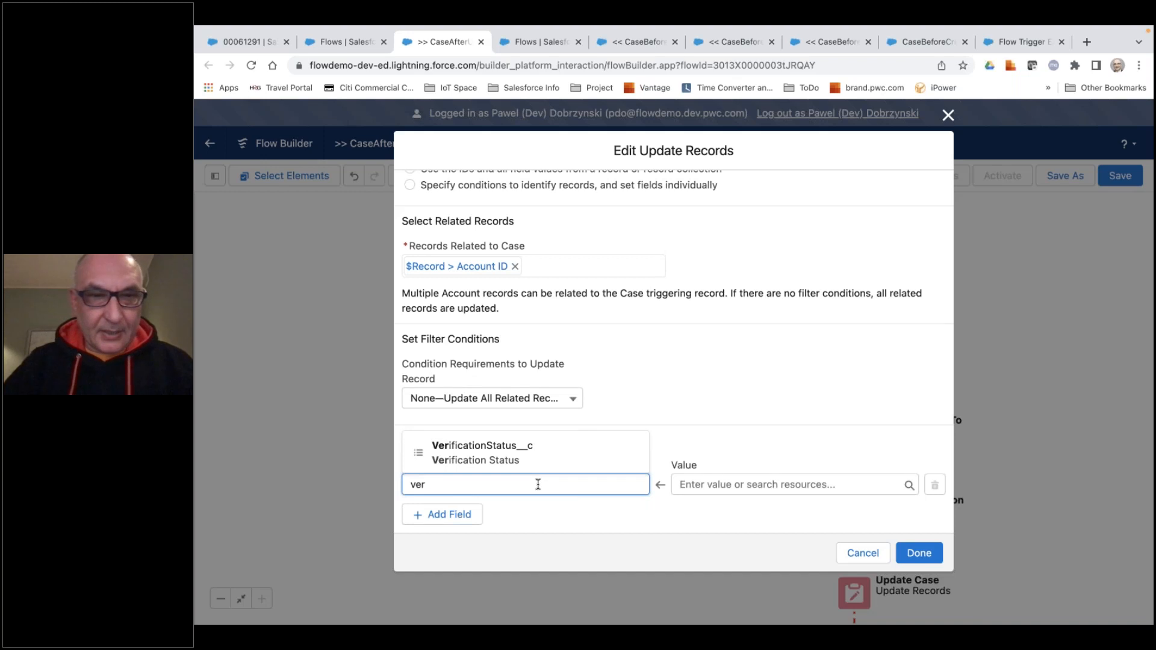
pyautogui.click(506, 459)
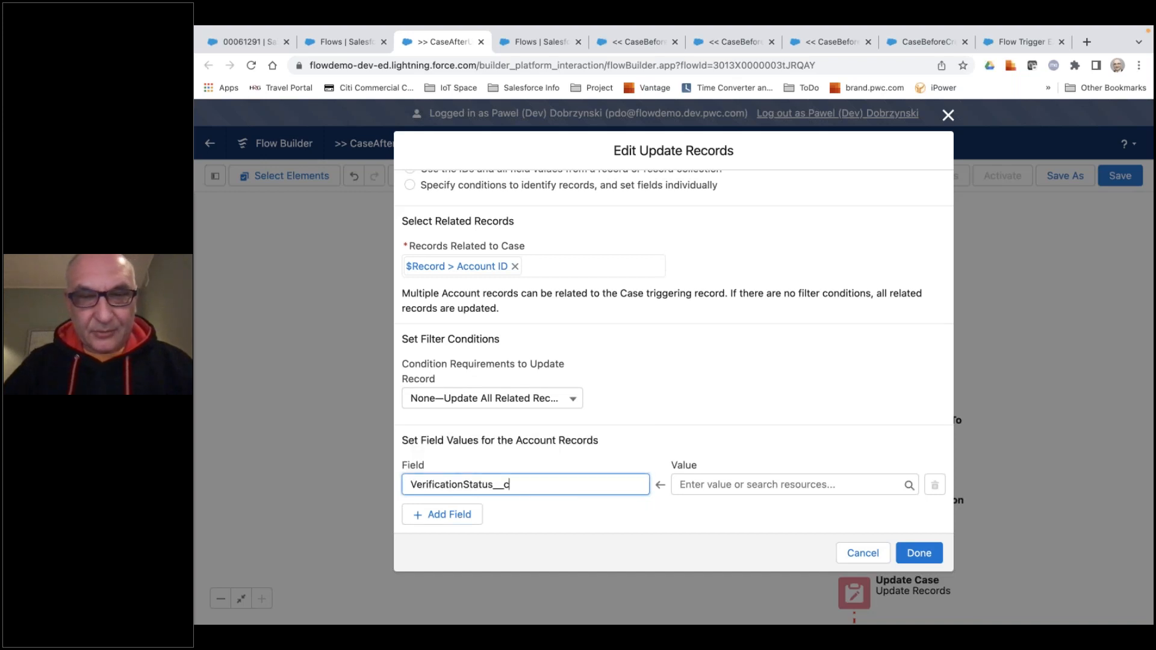
# Set the value for the account's VerificationStatus__c field to {!$Record.AccountVerificationStatus__c}.
pyautogui.click(702, 487)
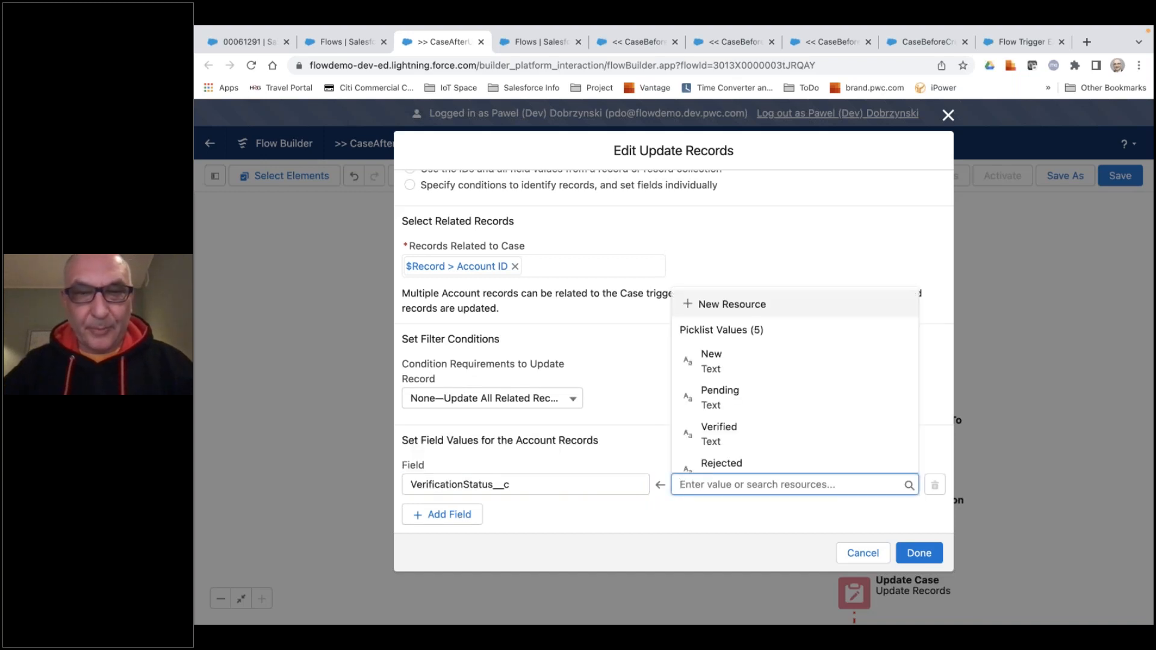
pyautogui.write('re')
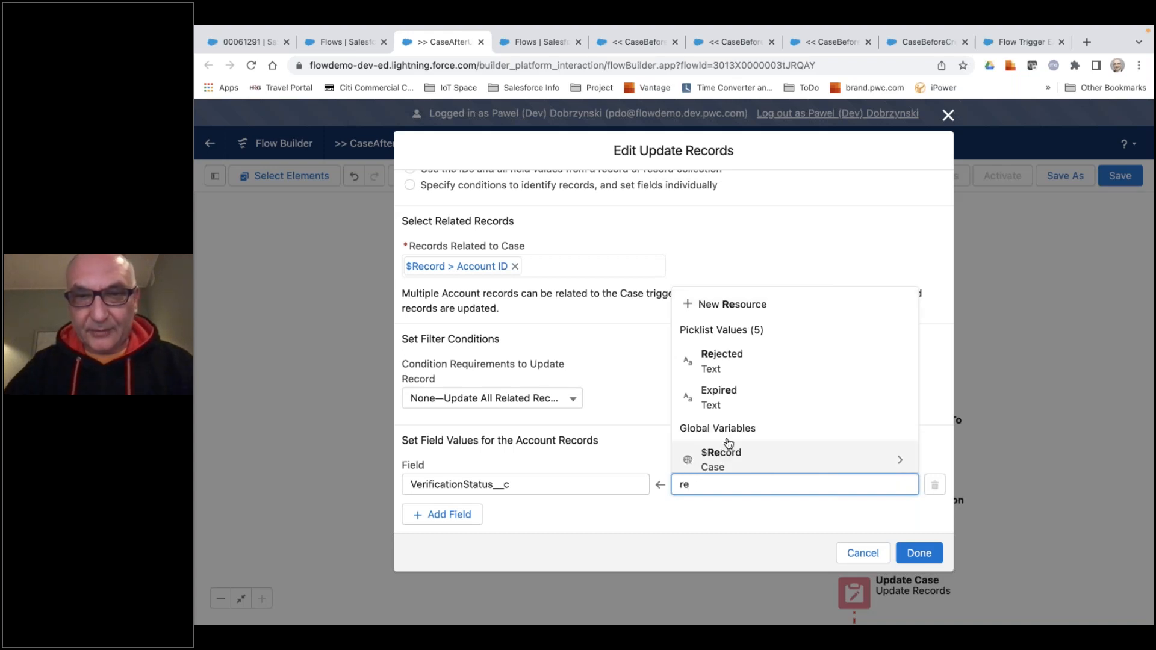
pyautogui.scroll(-1, 727, 444)
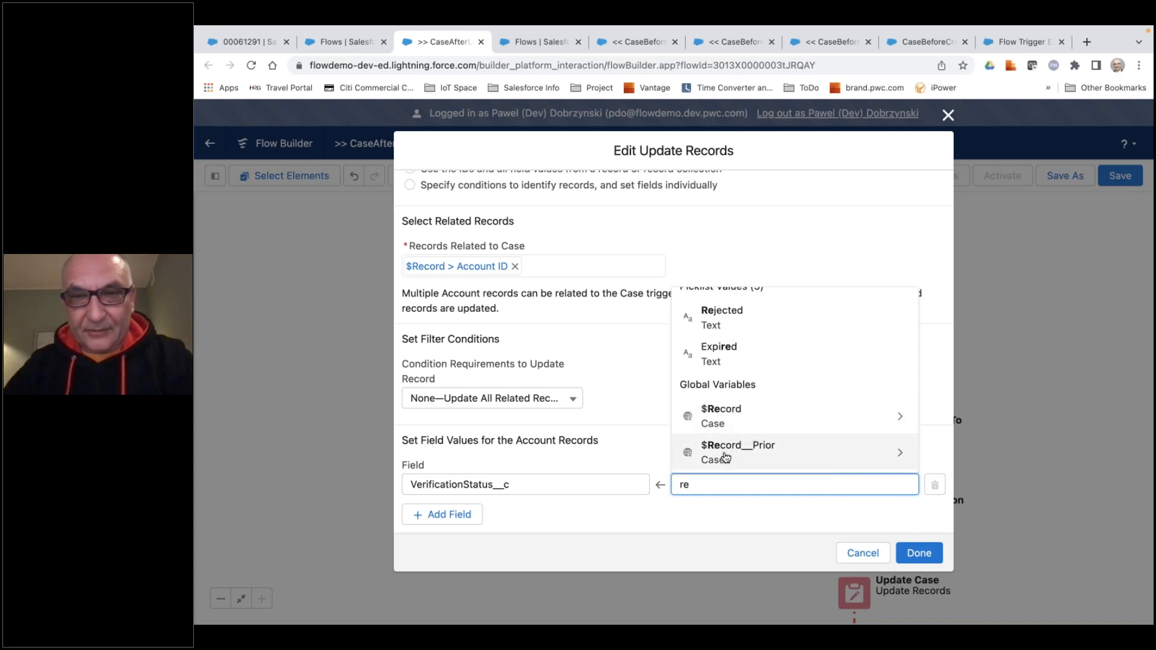
pyautogui.press('Up')
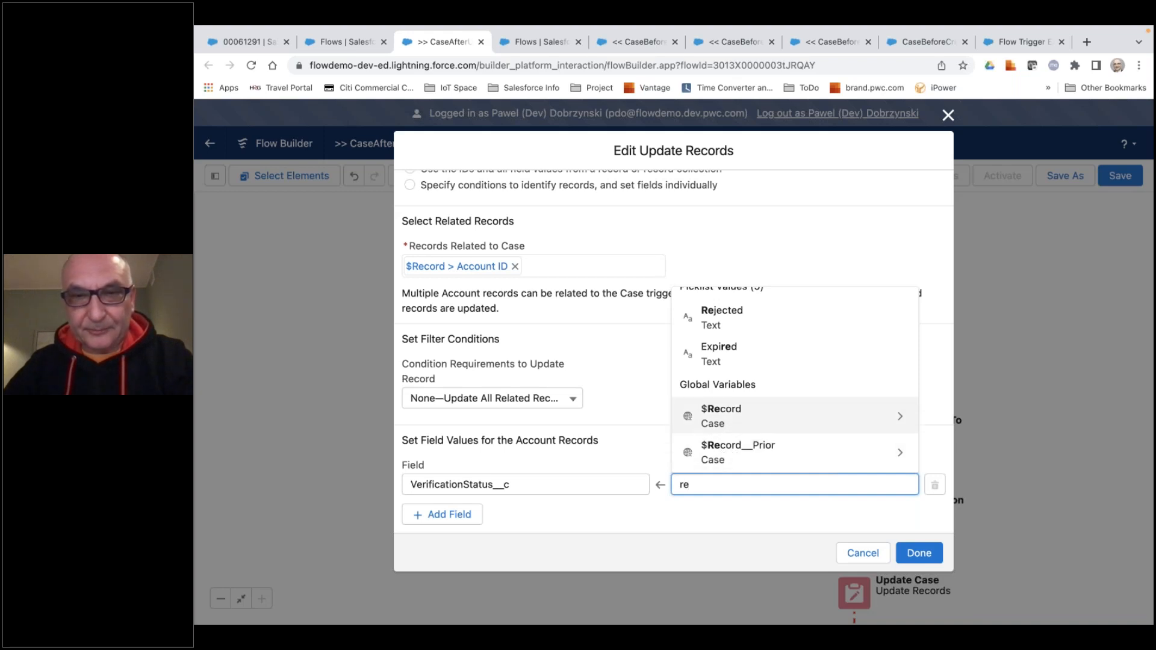
pyautogui.press('Return')
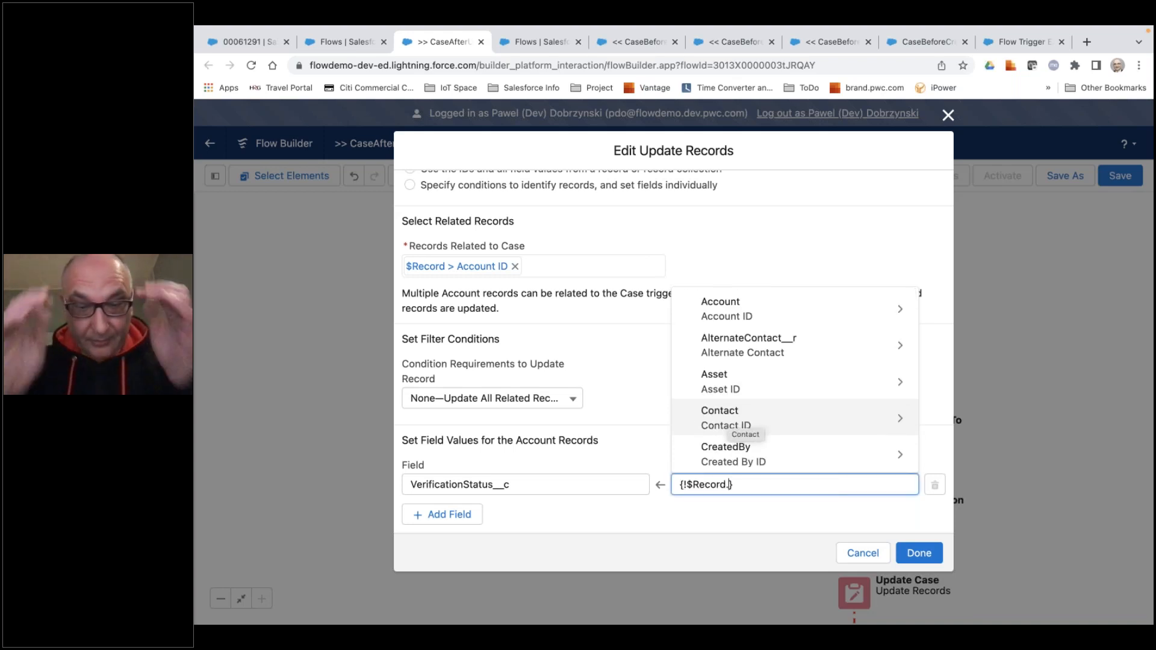
pyautogui.write('ac')
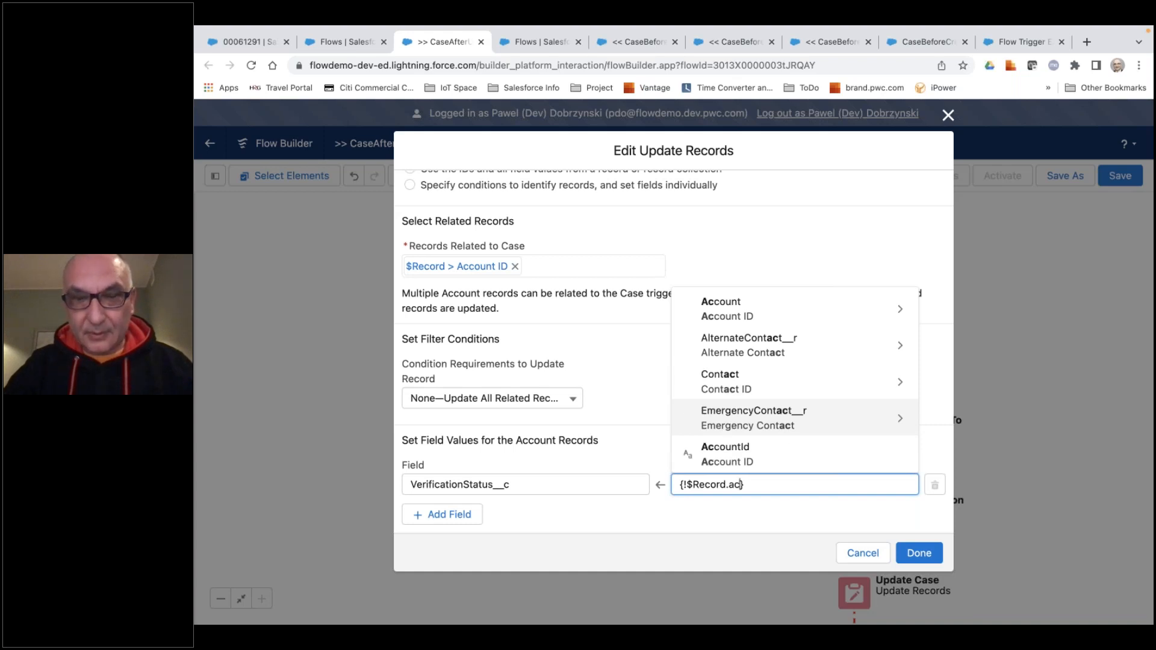
pyautogui.write('co')
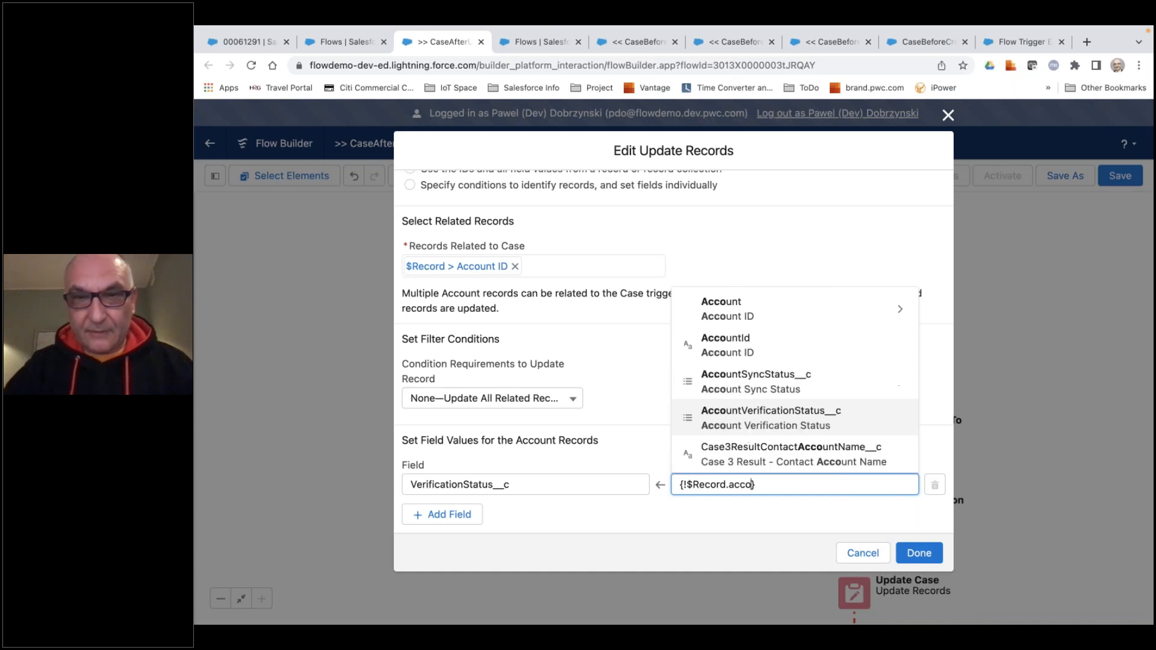
pyautogui.click(745, 418)
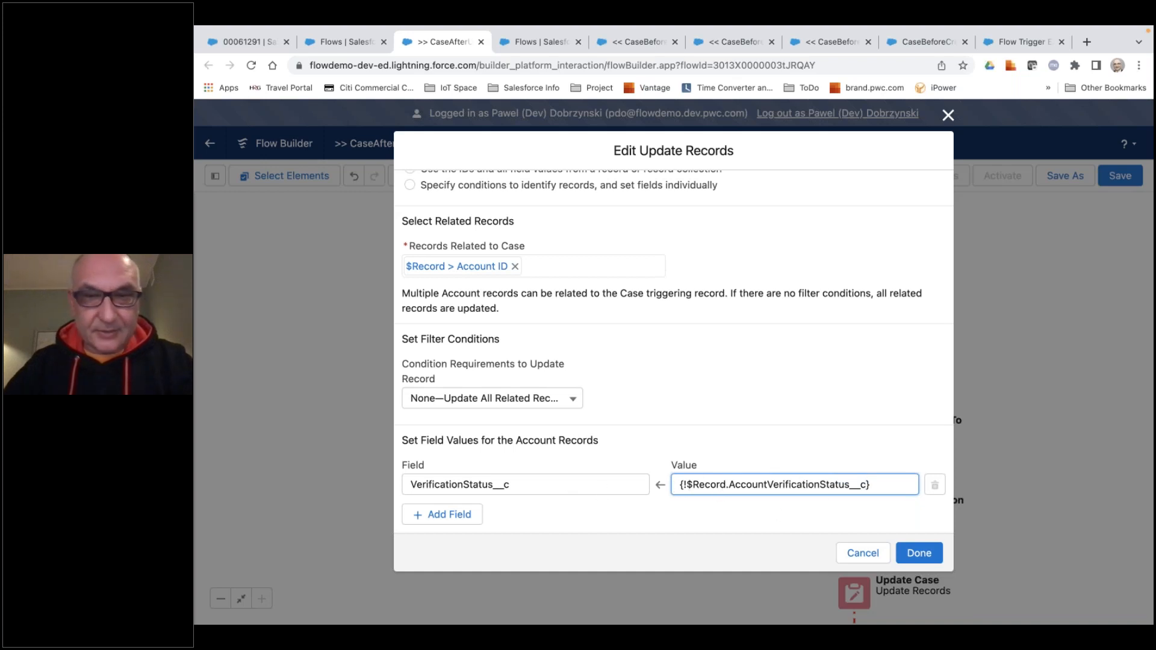
# Apply the changes to the Account Verification Status To Pending element, and save and activate the 3.3 Sync Account Verification Status flow.
pyautogui.click(919, 552)
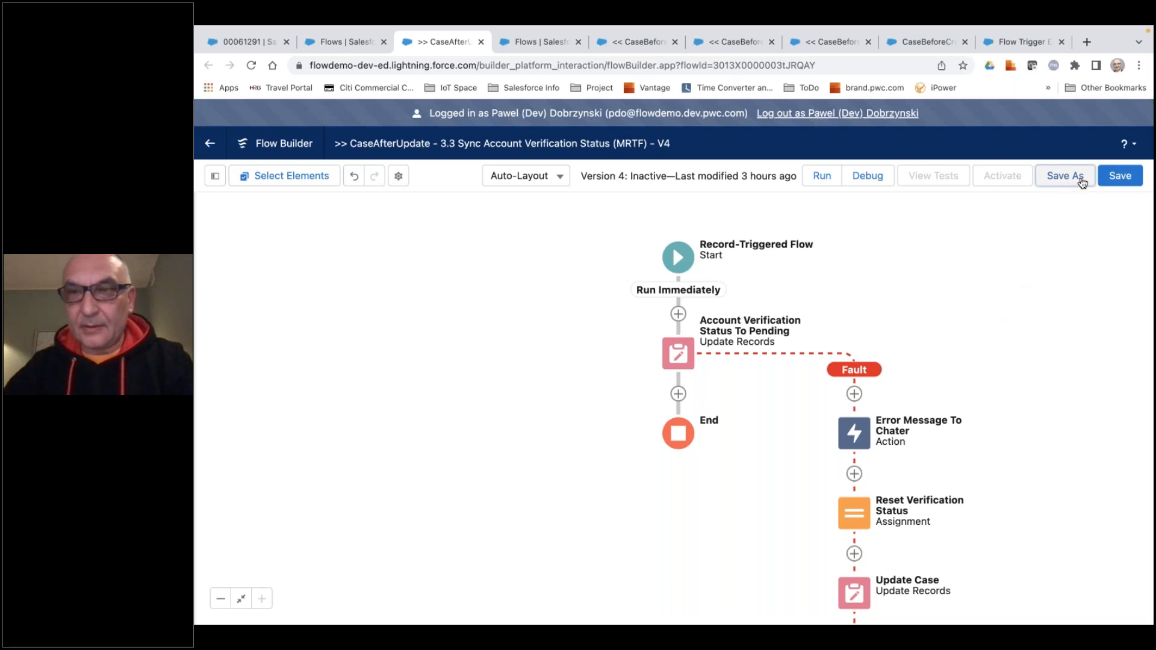
pyautogui.click(1120, 175)
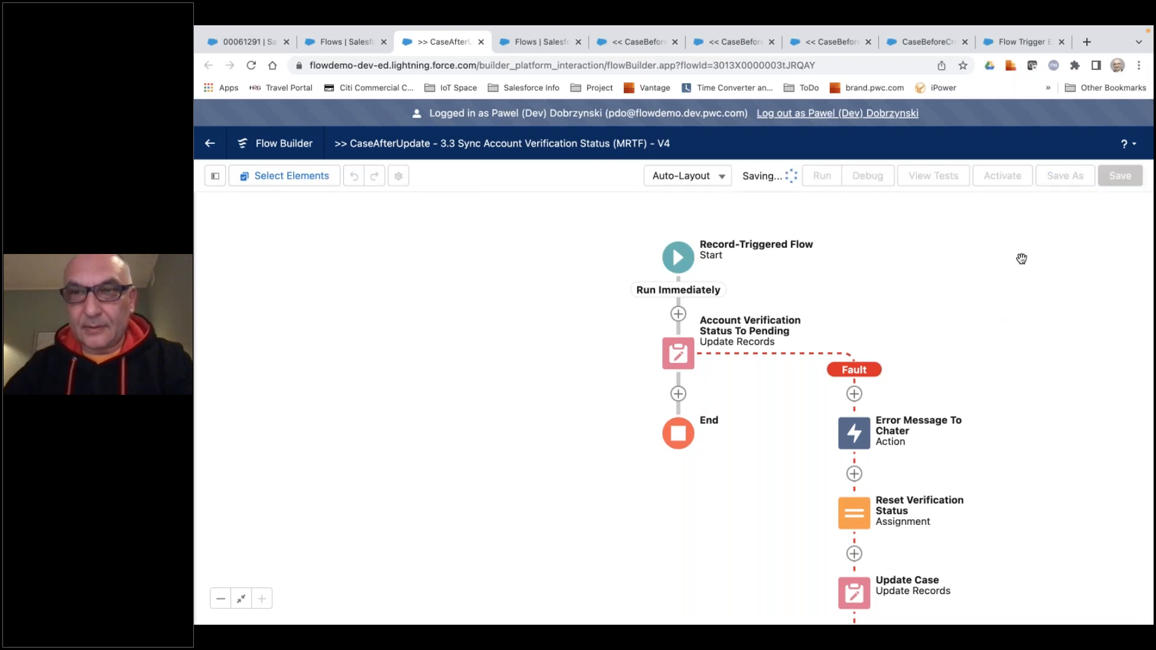
pyautogui.click(1003, 175)
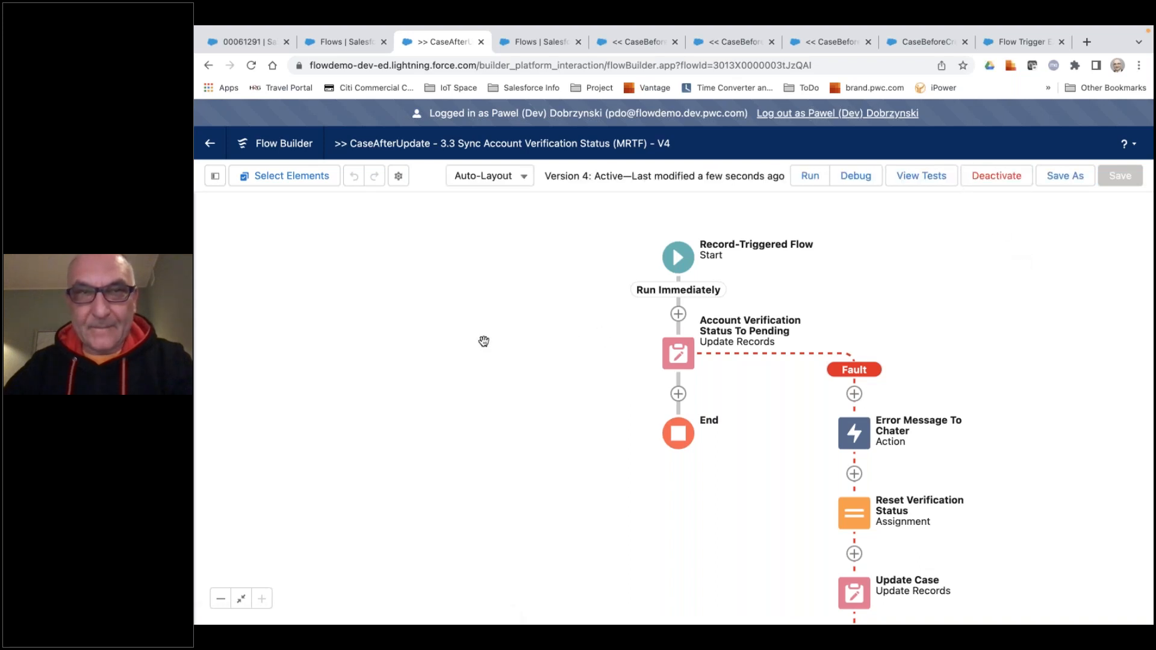
# Close the old case and create a verification case from the United Oil & Gas Corp. account with status New and reason Verification Request.
pyautogui.click(257, 42)
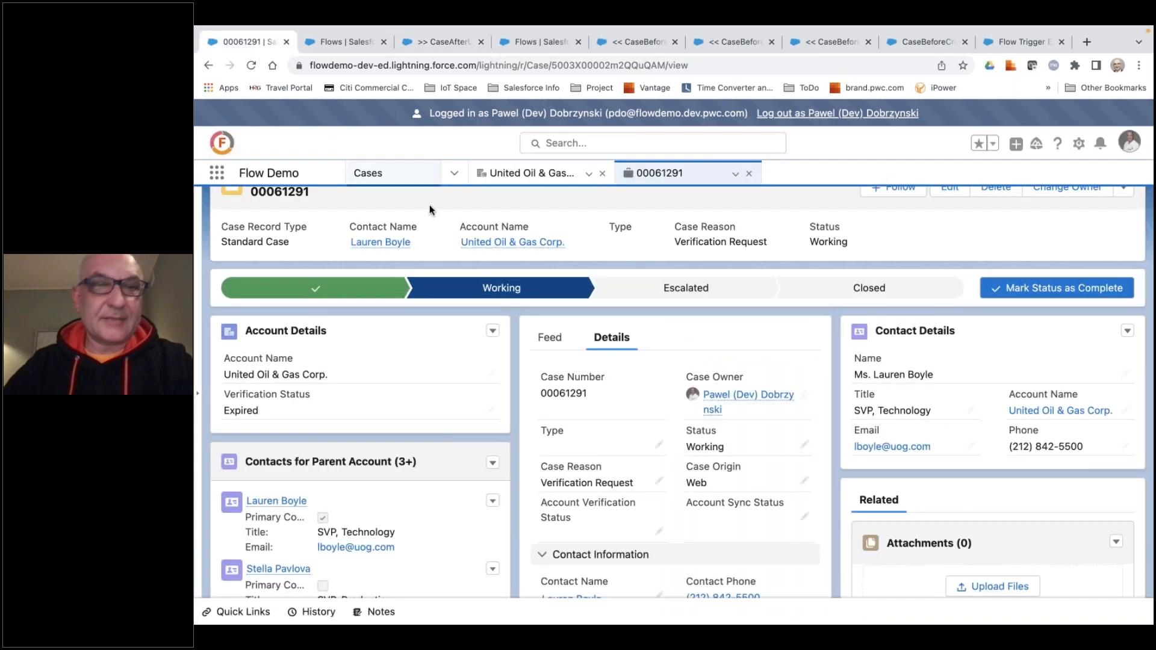
pyautogui.click(751, 175)
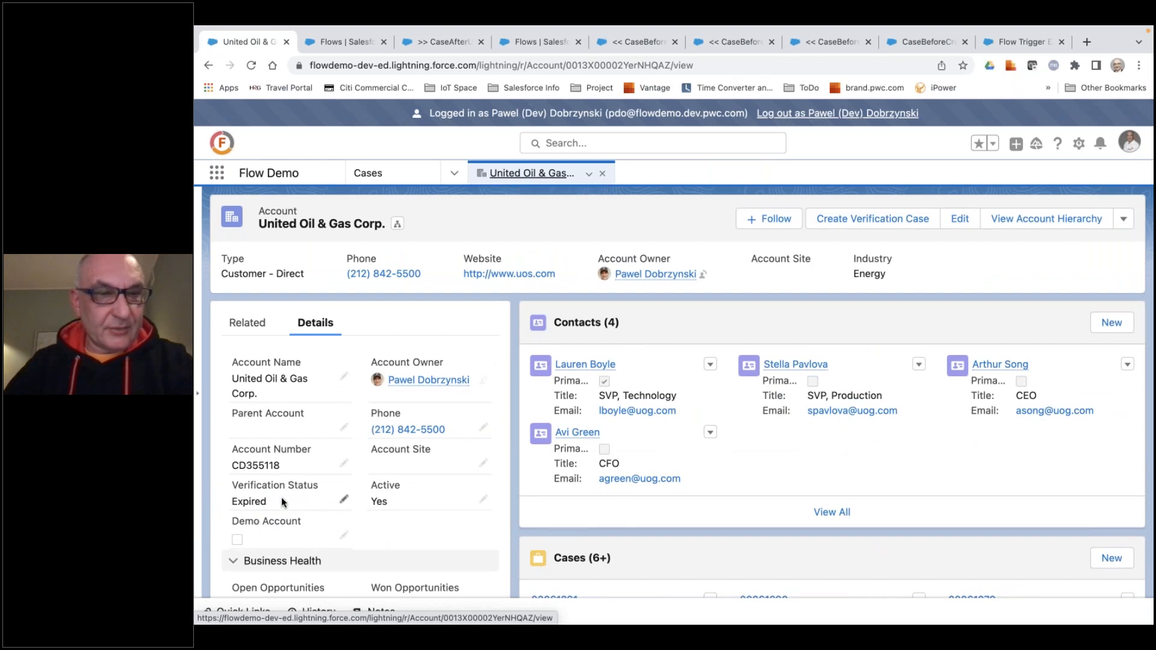
pyautogui.click(872, 222)
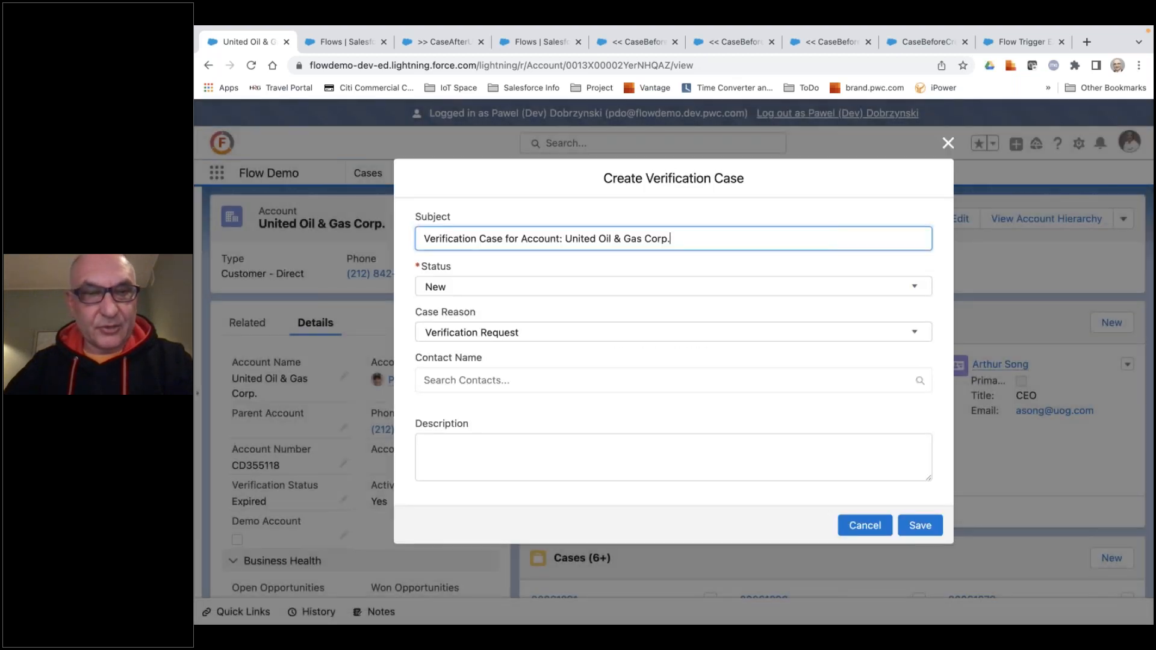
pyautogui.click(914, 528)
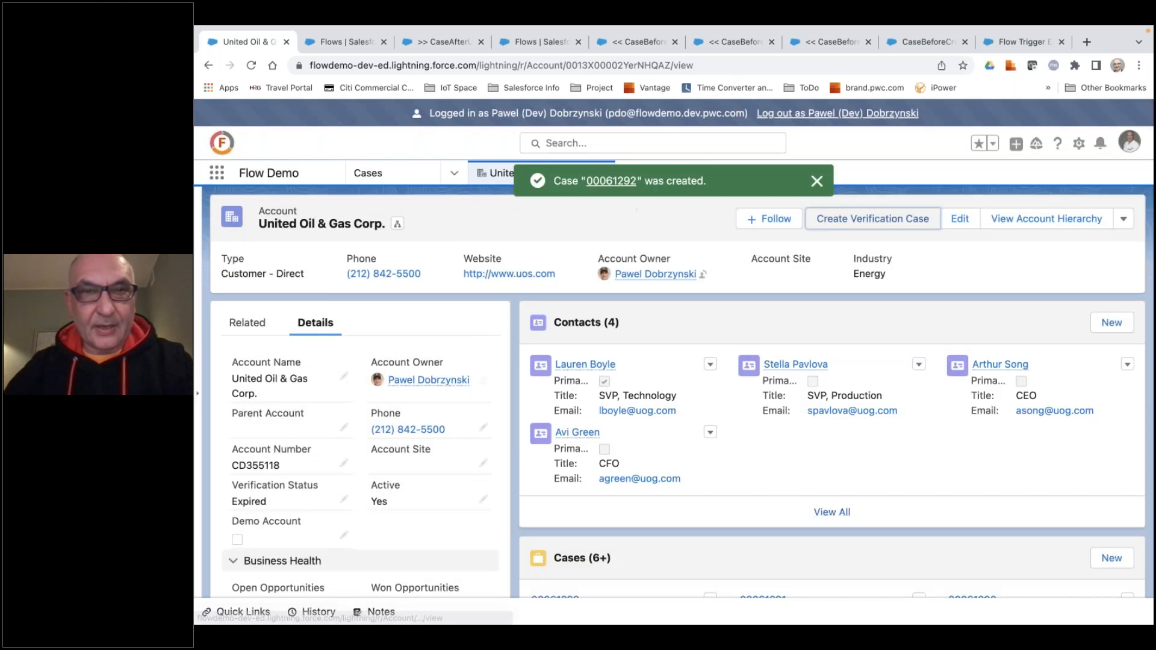
# Open the newly created verification case and mark Working as its current status.
pyautogui.click(613, 183)
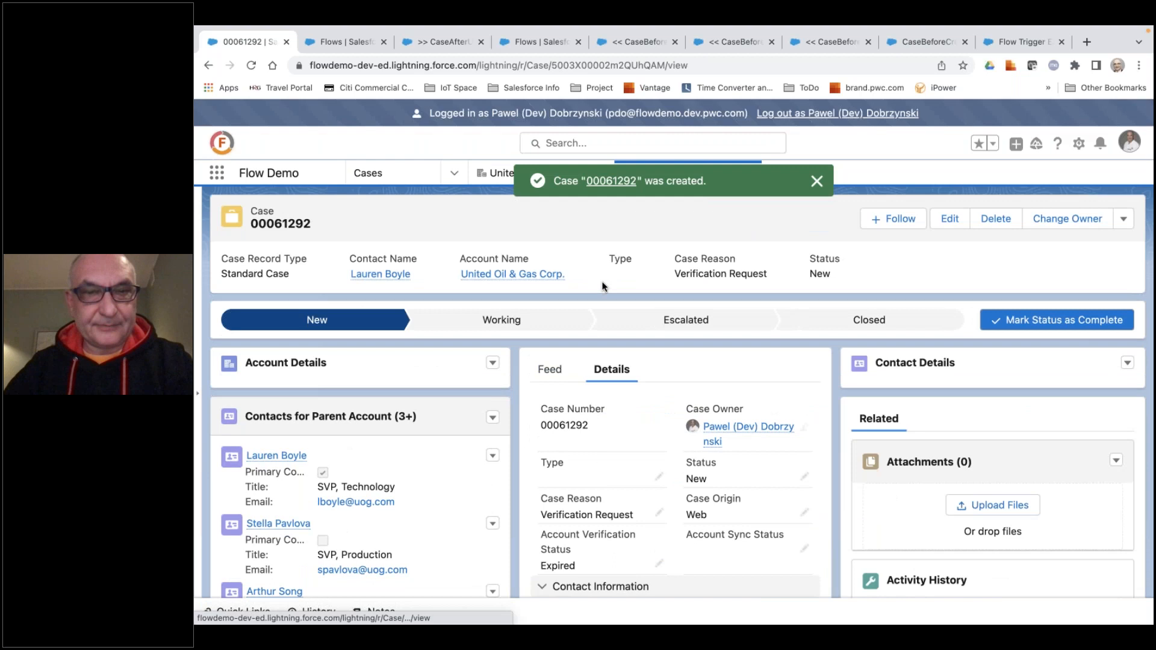
pyautogui.scroll(-2, 597, 399)
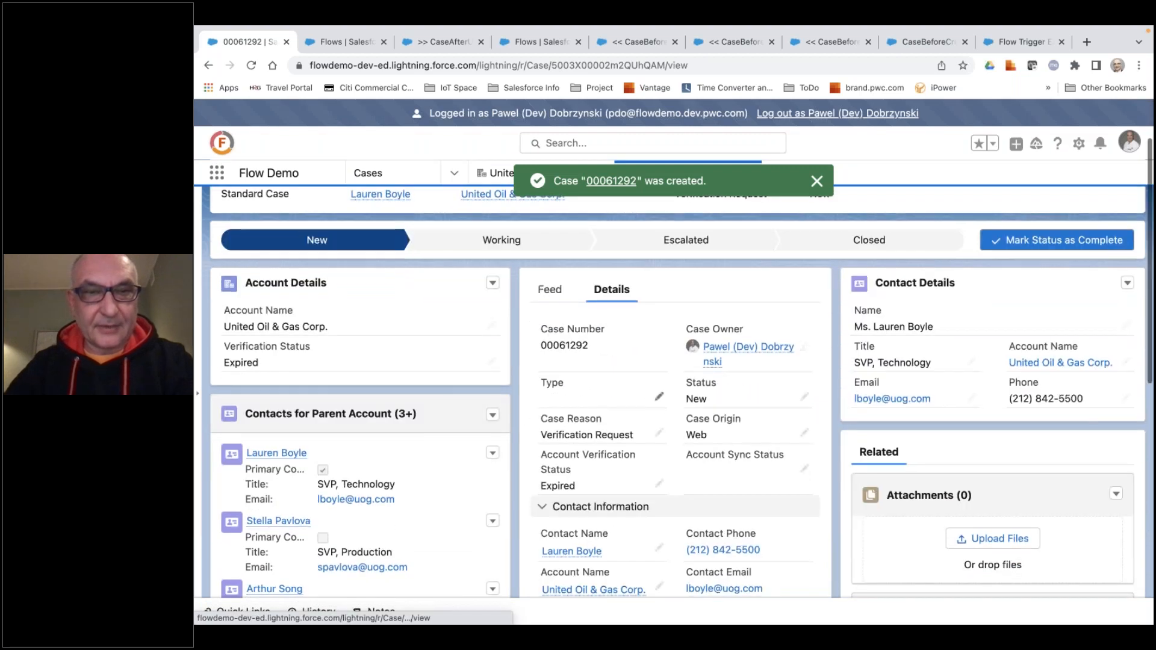
pyautogui.scroll(-2, 599, 407)
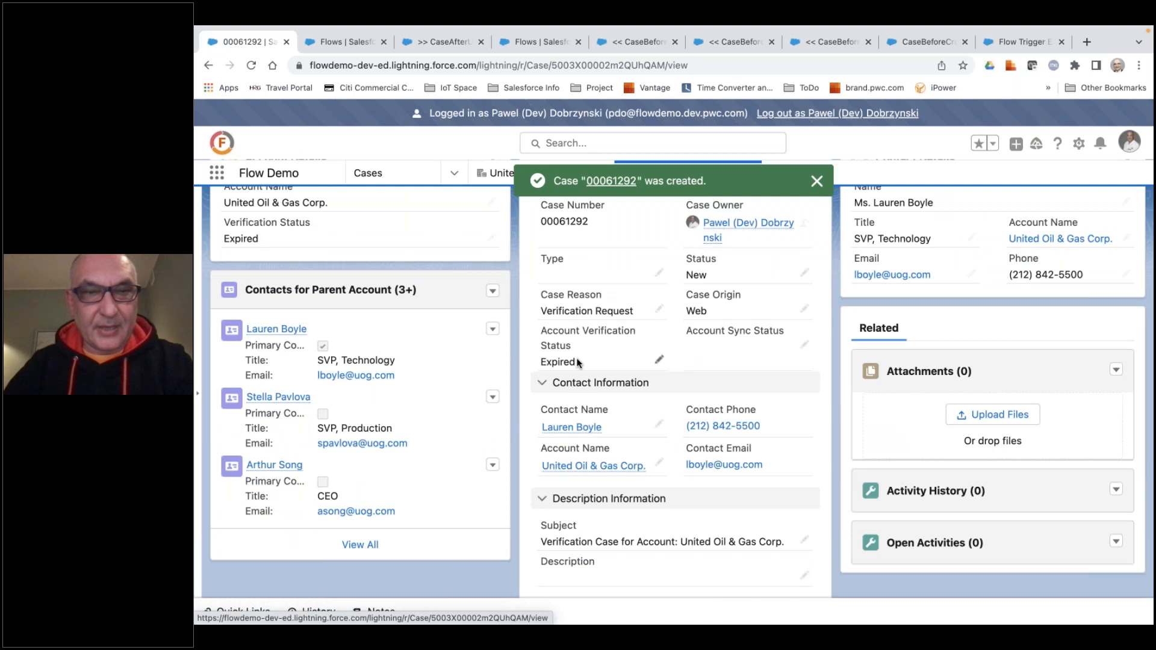
pyautogui.moveTo(579, 428)
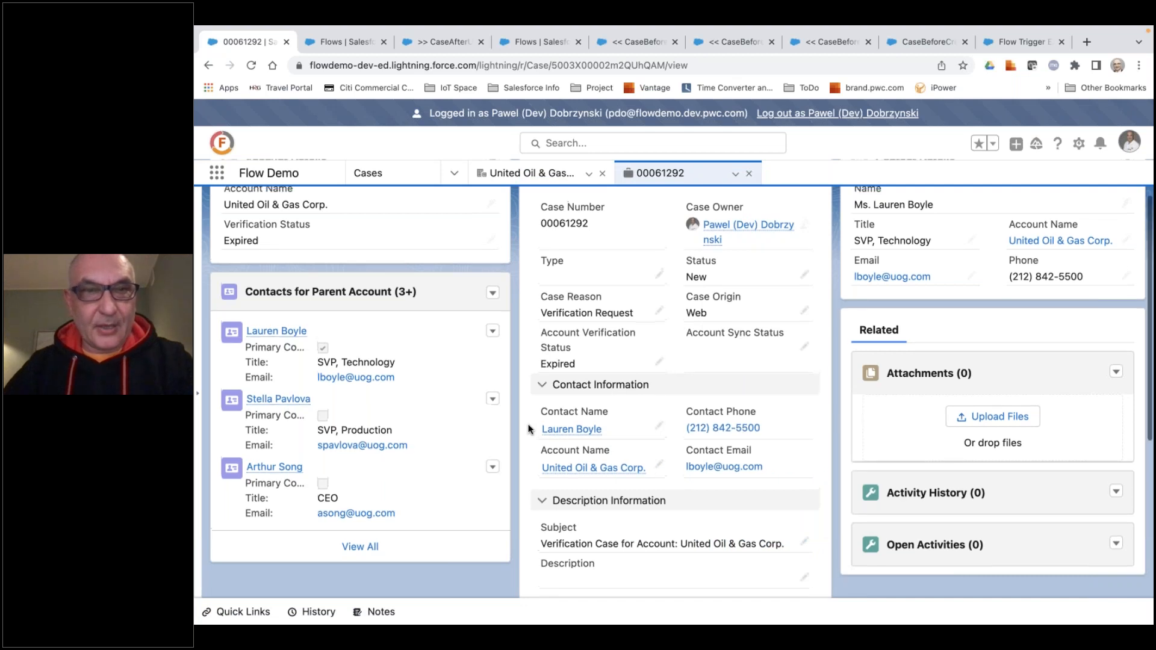
pyautogui.scroll(3, 529, 425)
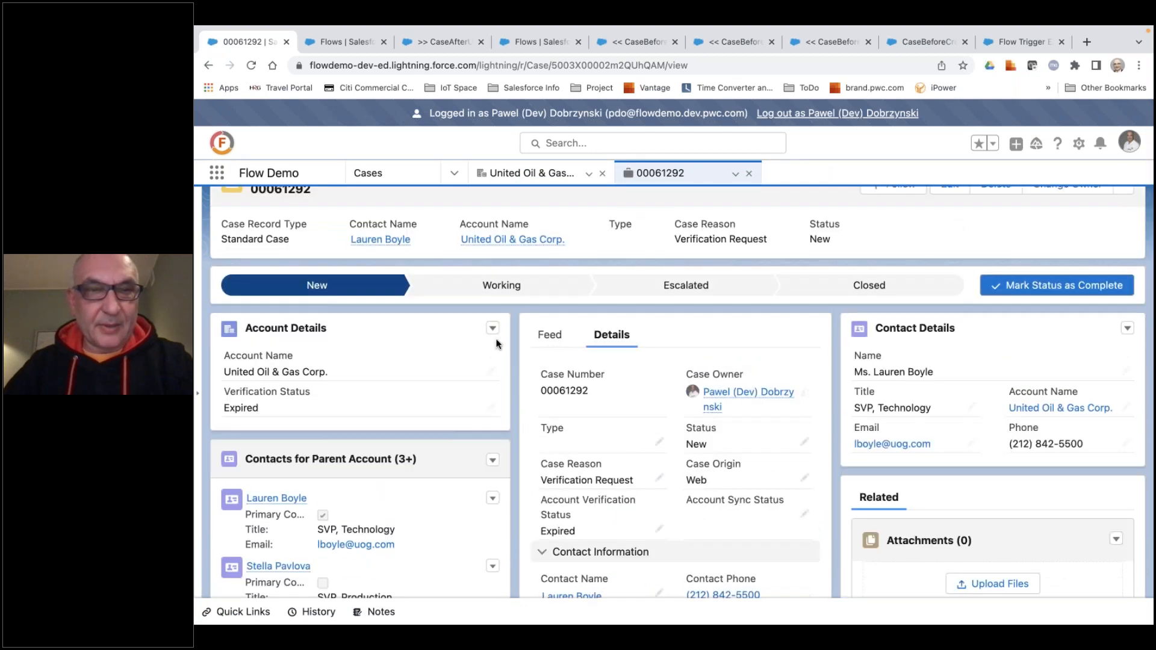
pyautogui.click(490, 288)
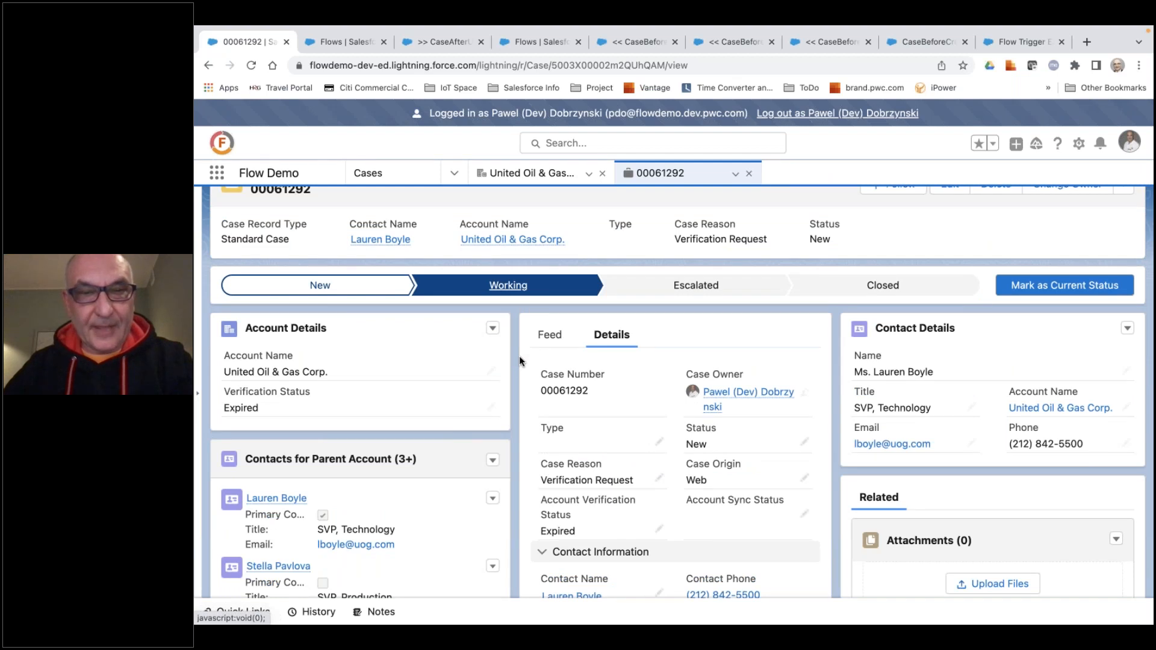
pyautogui.scroll(-1, 519, 356)
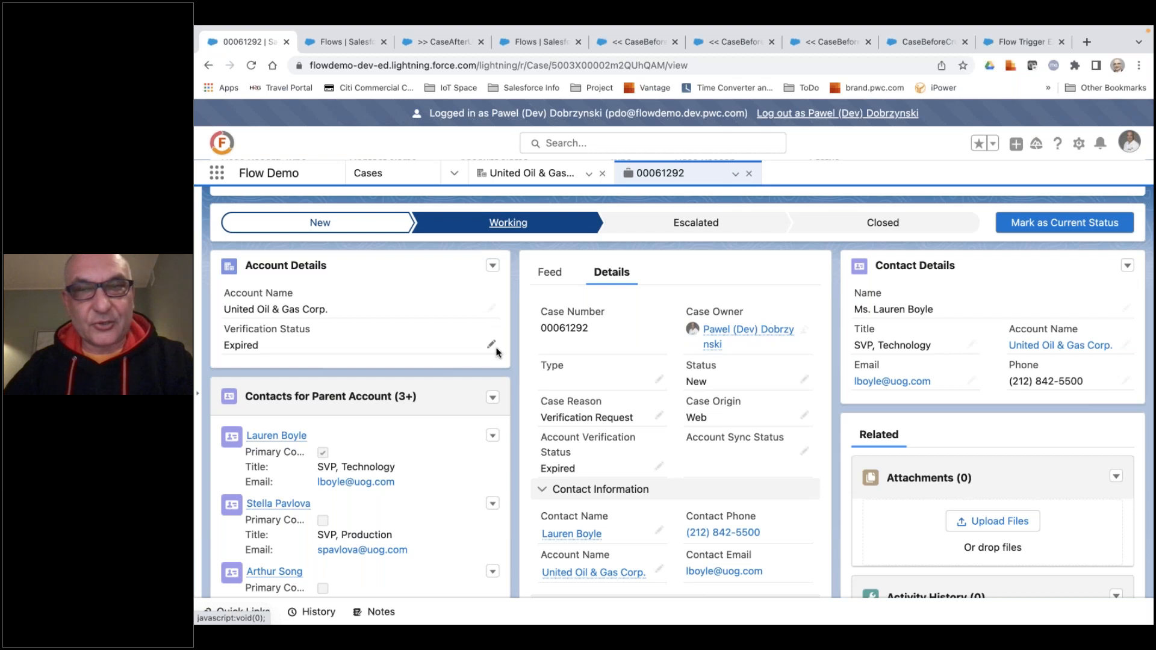
pyautogui.click(1040, 225)
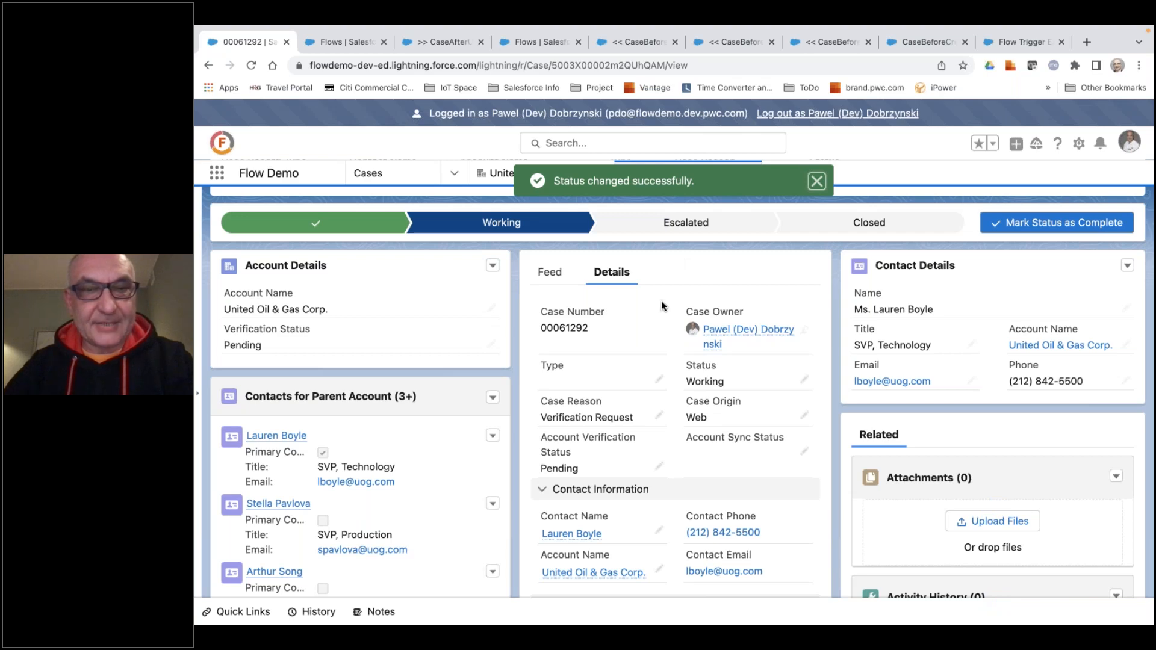
# Compare the case's Account Verification Status with the Verification Status in the related account details.
pyautogui.scroll(-2, 662, 301)
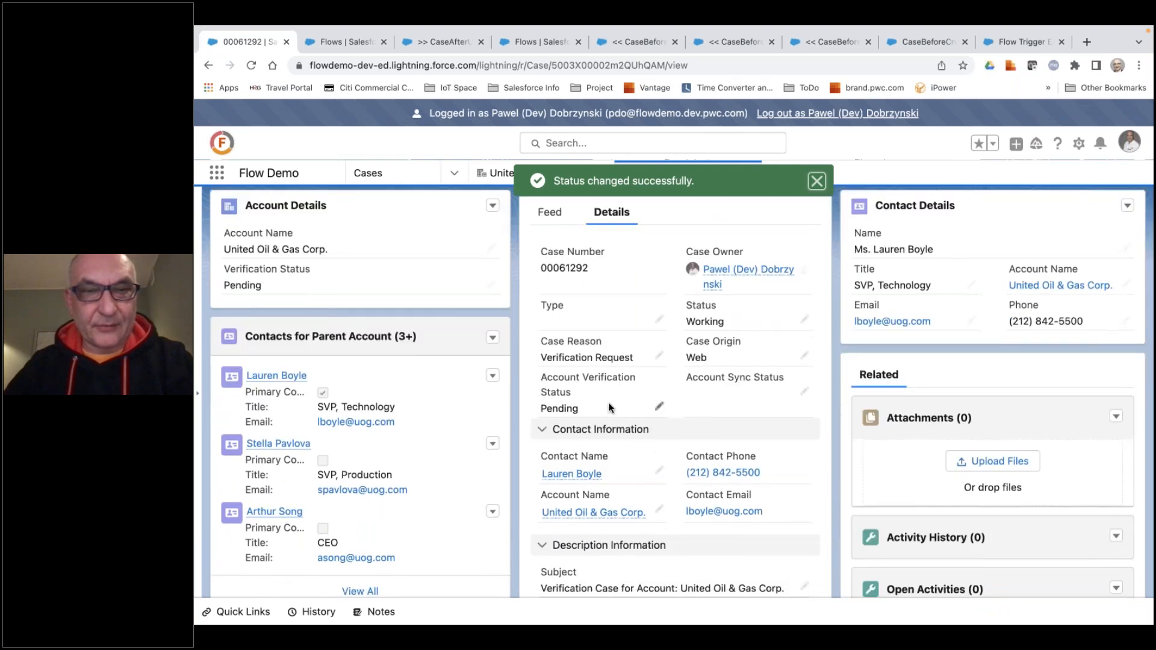
pyautogui.scroll(5, 610, 407)
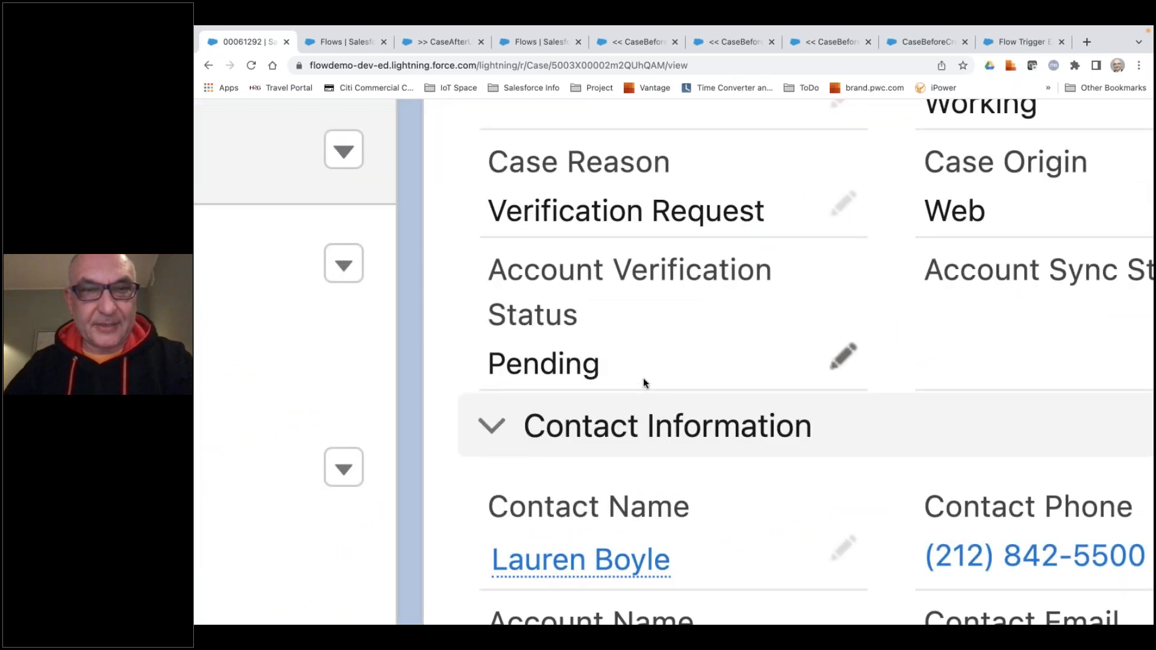
pyautogui.scroll(-5, 643, 377)
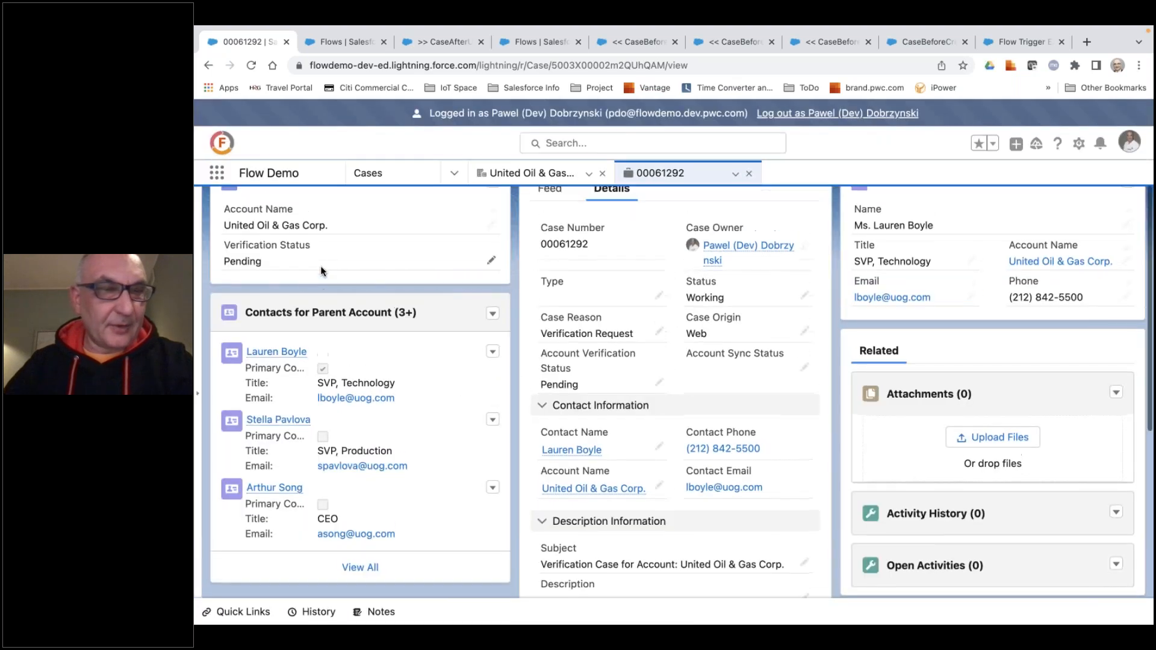
pyautogui.scroll(5, 320, 273)
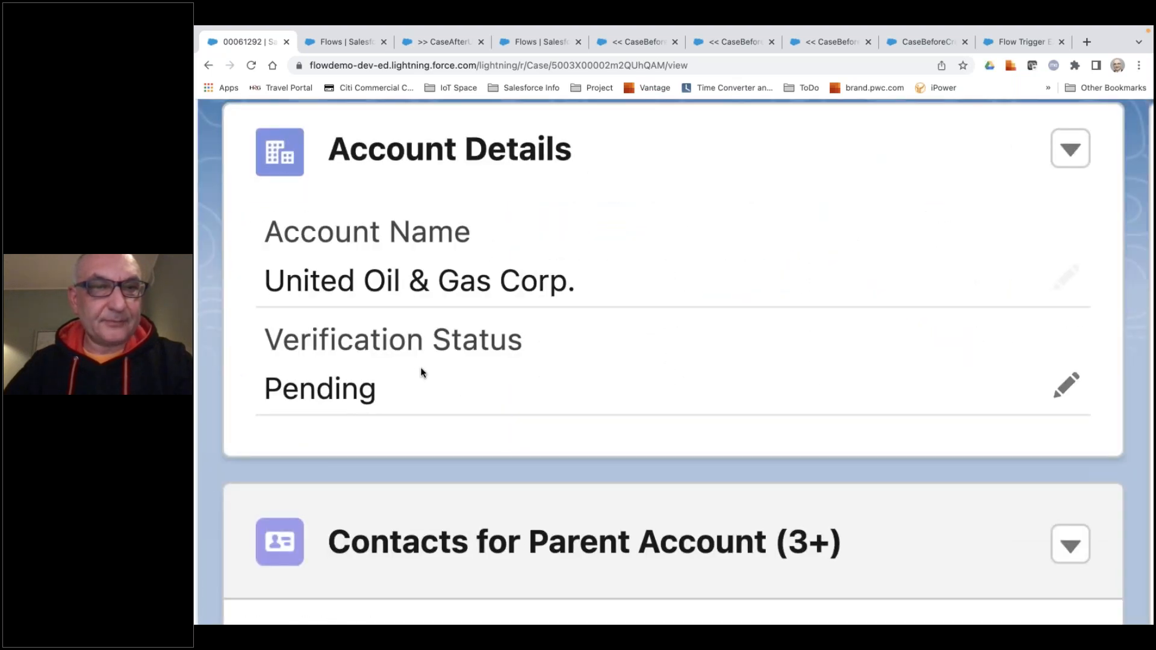
pyautogui.scroll(-5, 422, 373)
pyautogui.press('super+Tab')
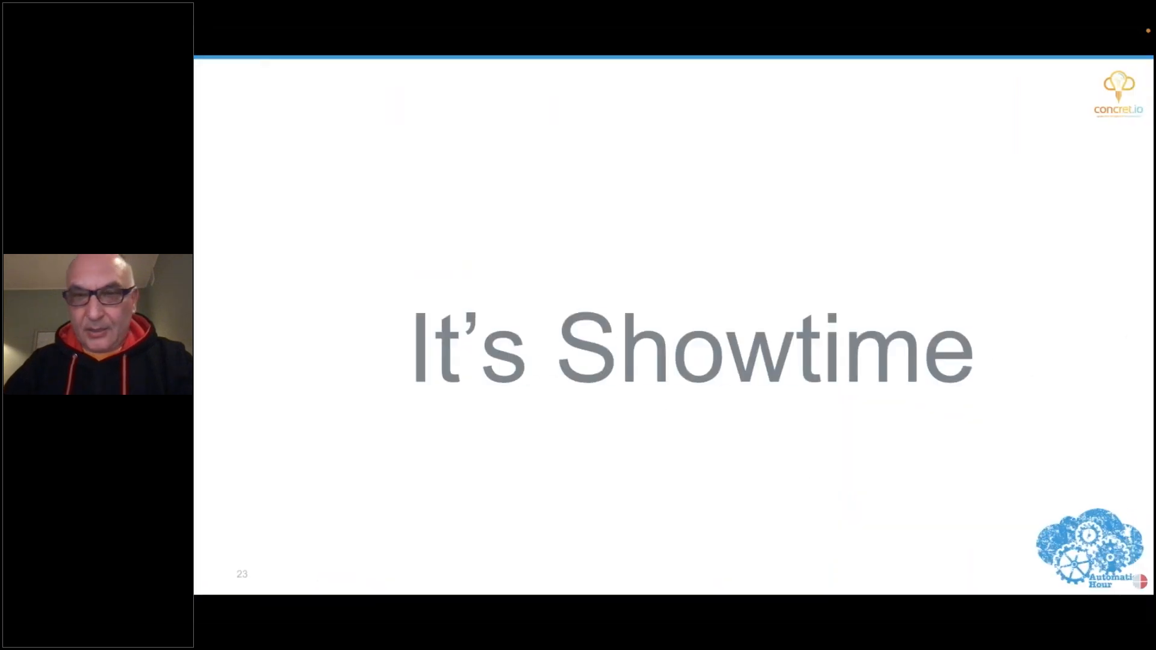
pyautogui.press('Right')
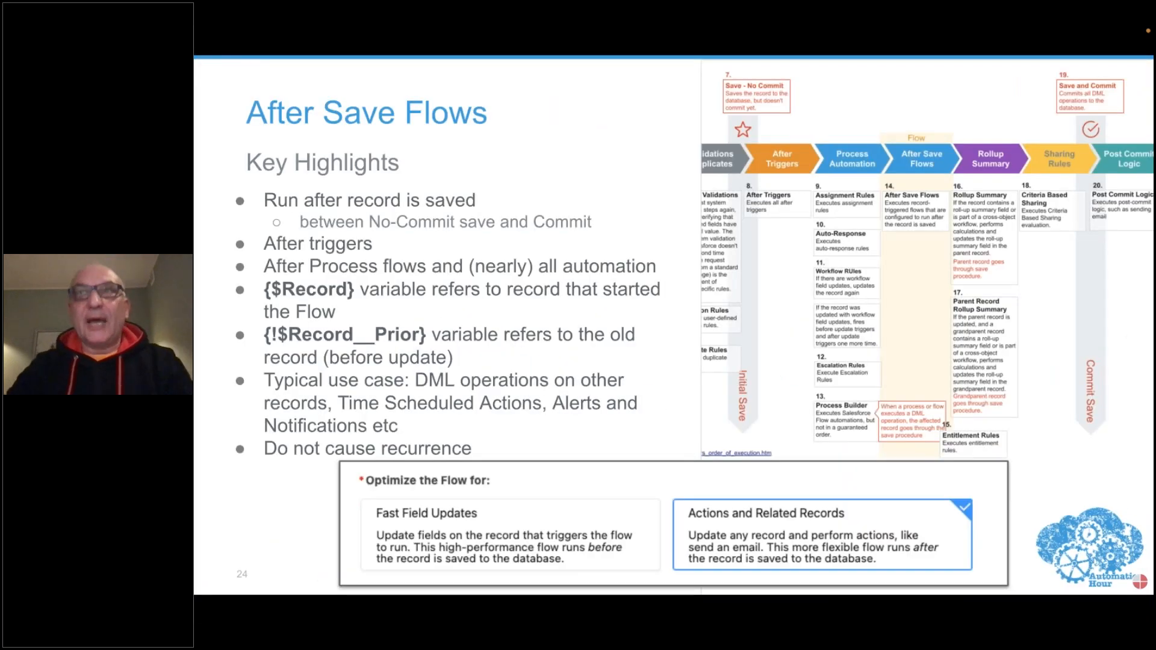
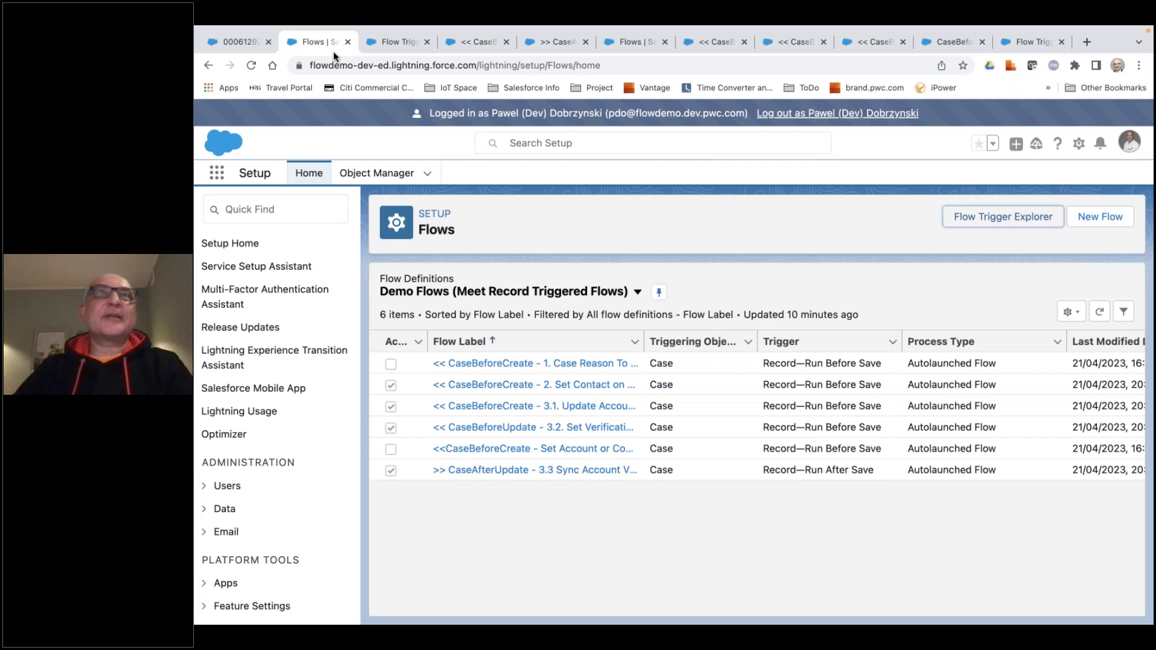
# Set the verification case's Account Verification Status to Verified, save it, and check the Verification Status in the related account details.
pyautogui.click(248, 42)
pyautogui.scroll(-1, 620, 482)
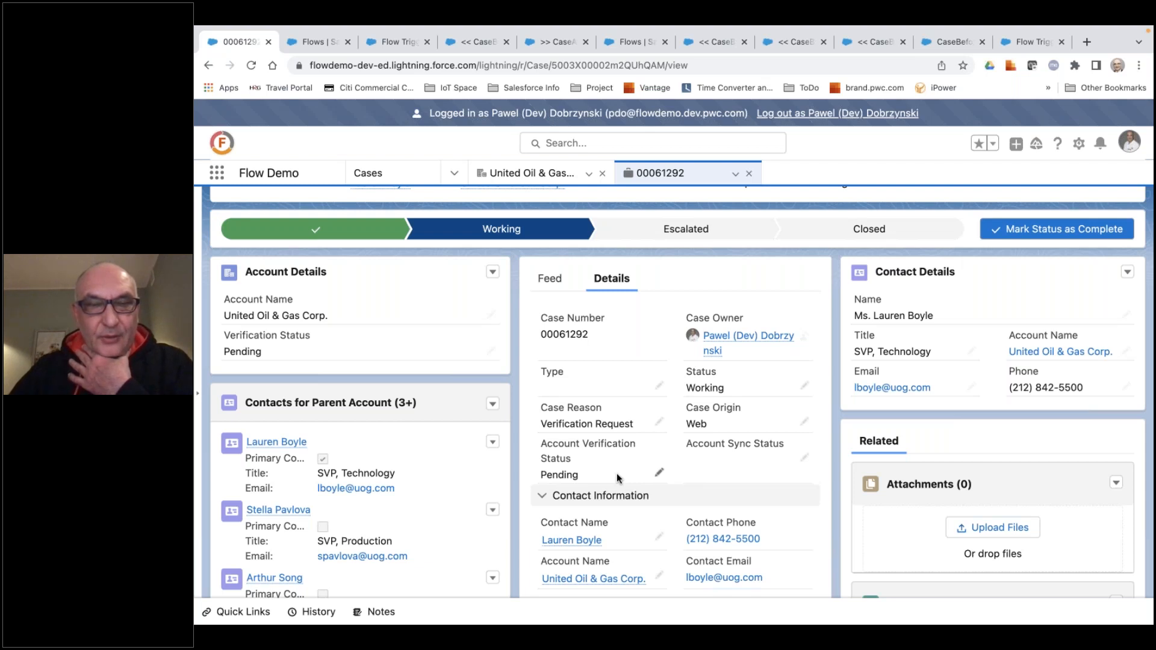
pyautogui.scroll(1, 616, 473)
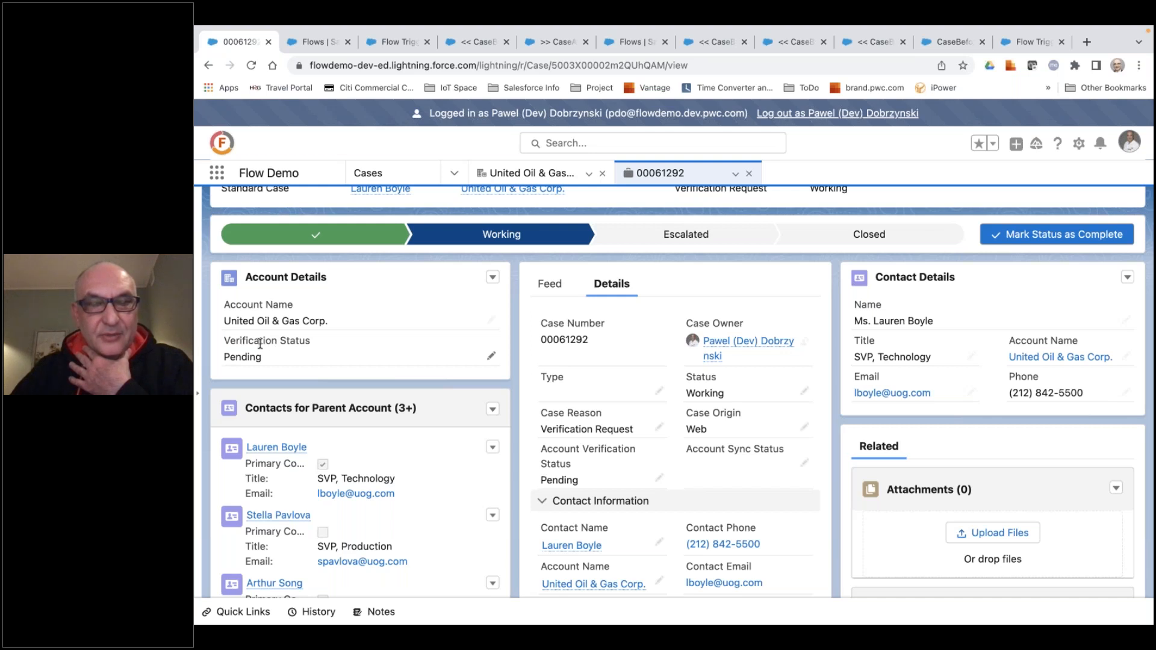
pyautogui.click(659, 480)
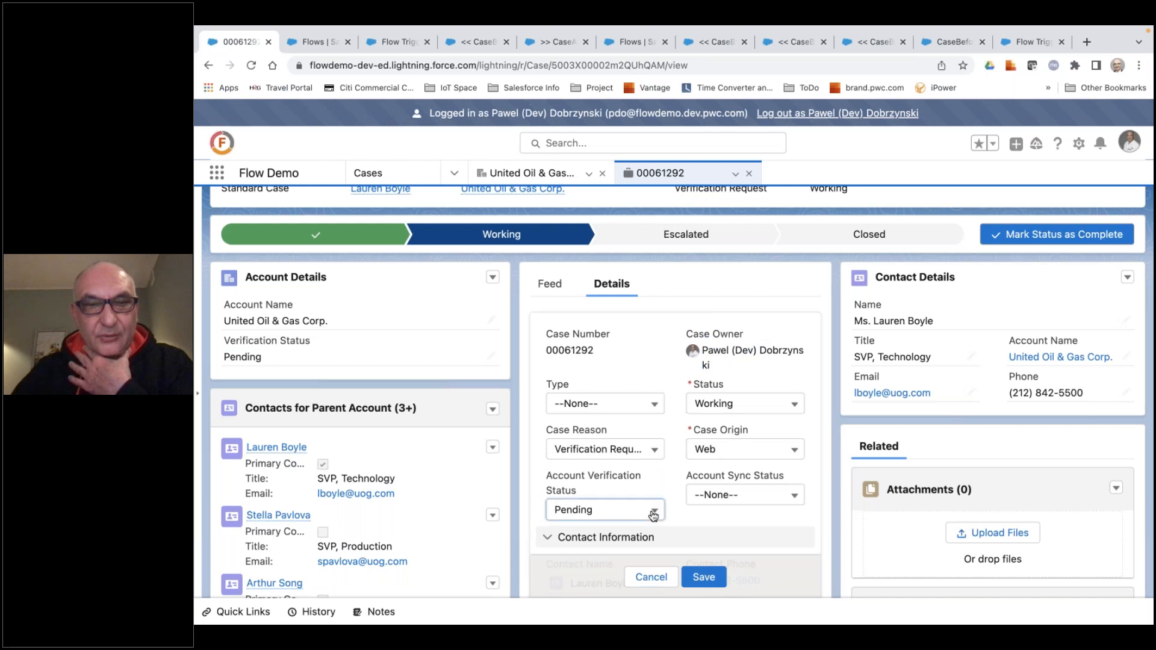
pyautogui.click(653, 512)
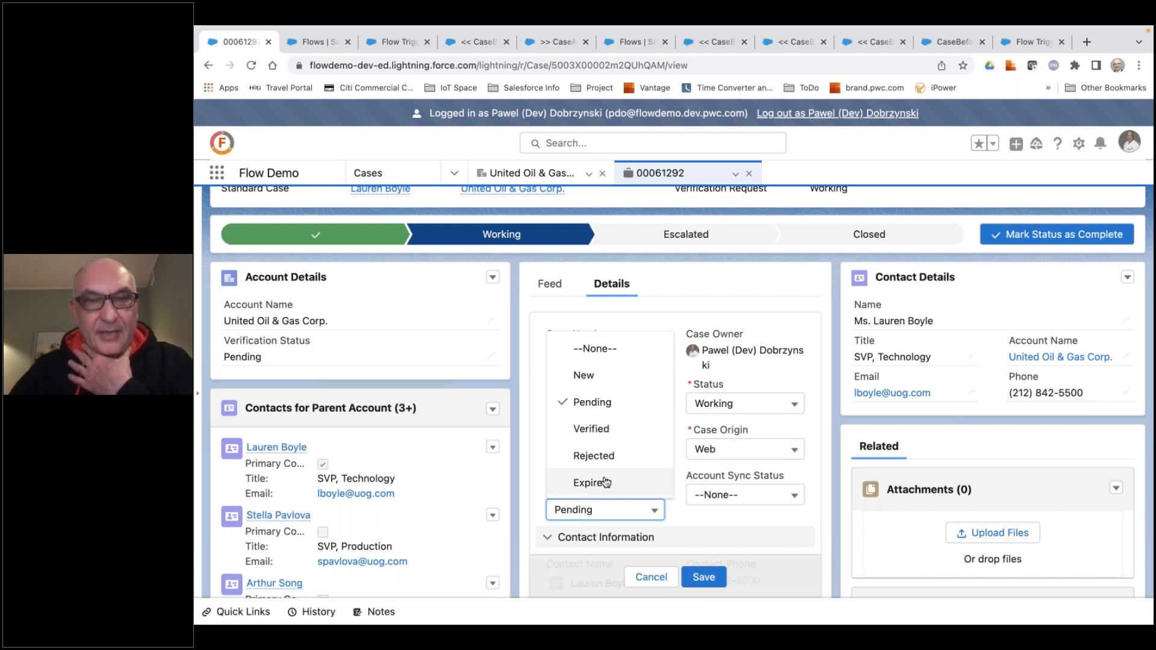
pyautogui.click(609, 431)
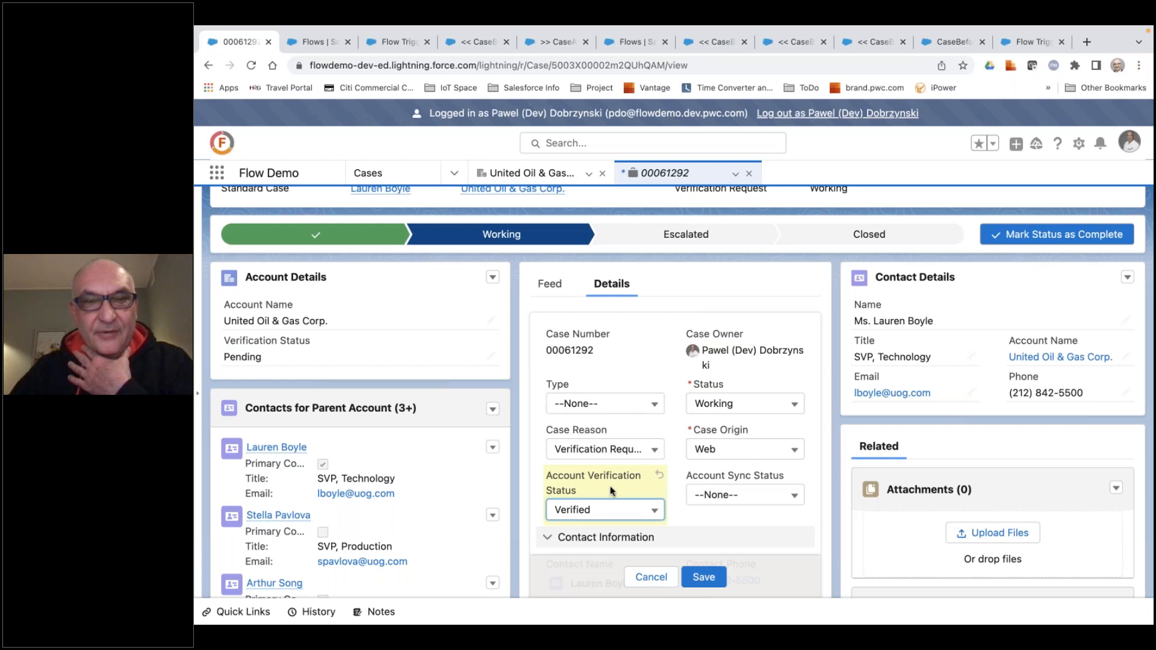
pyautogui.click(704, 577)
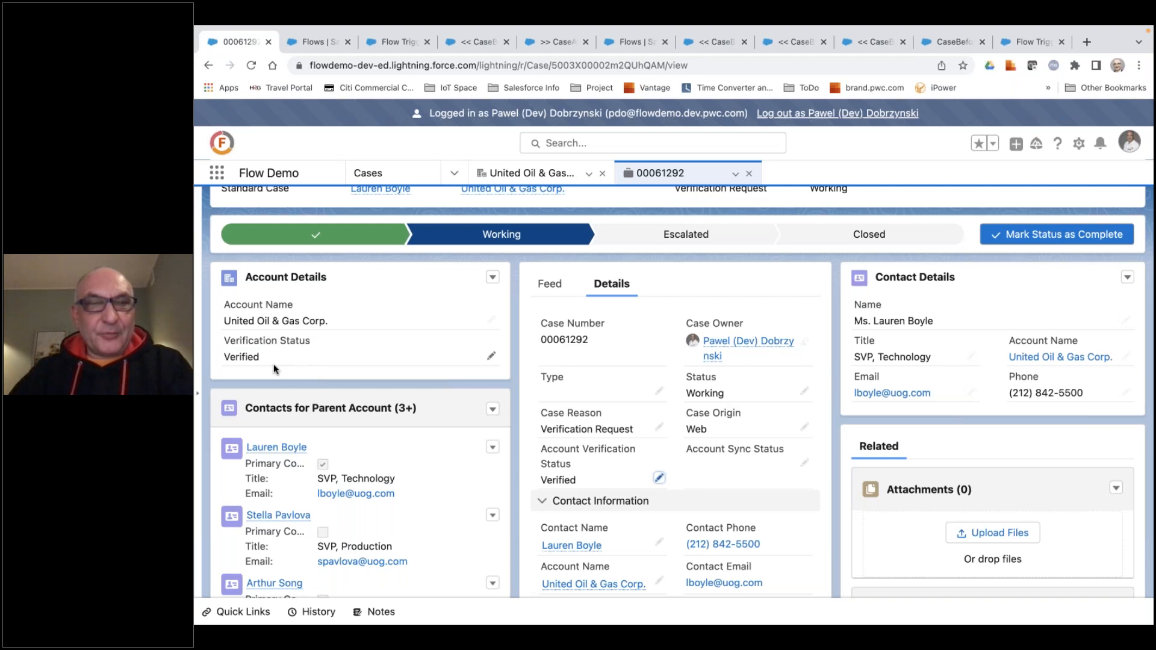
pyautogui.scroll(2, 273, 364)
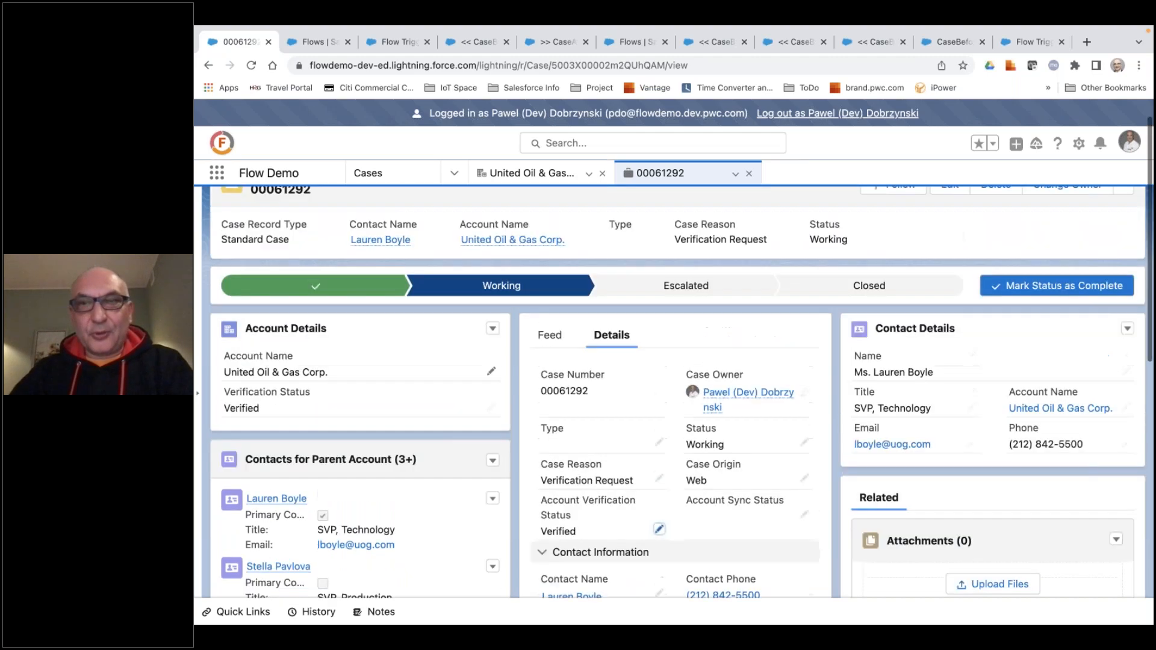
pyautogui.scroll(1, 274, 364)
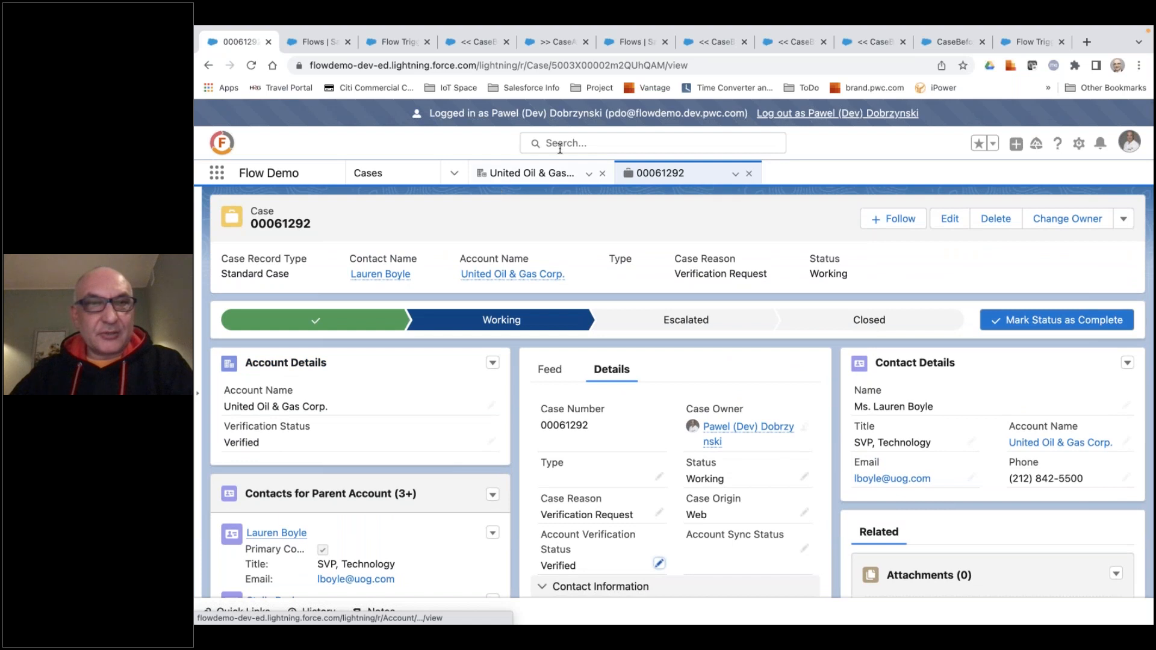
# Review the Create Verification Case form on the United Oil & Gas Corp. account, dismiss it without saving, and return to the case.
pyautogui.click(530, 173)
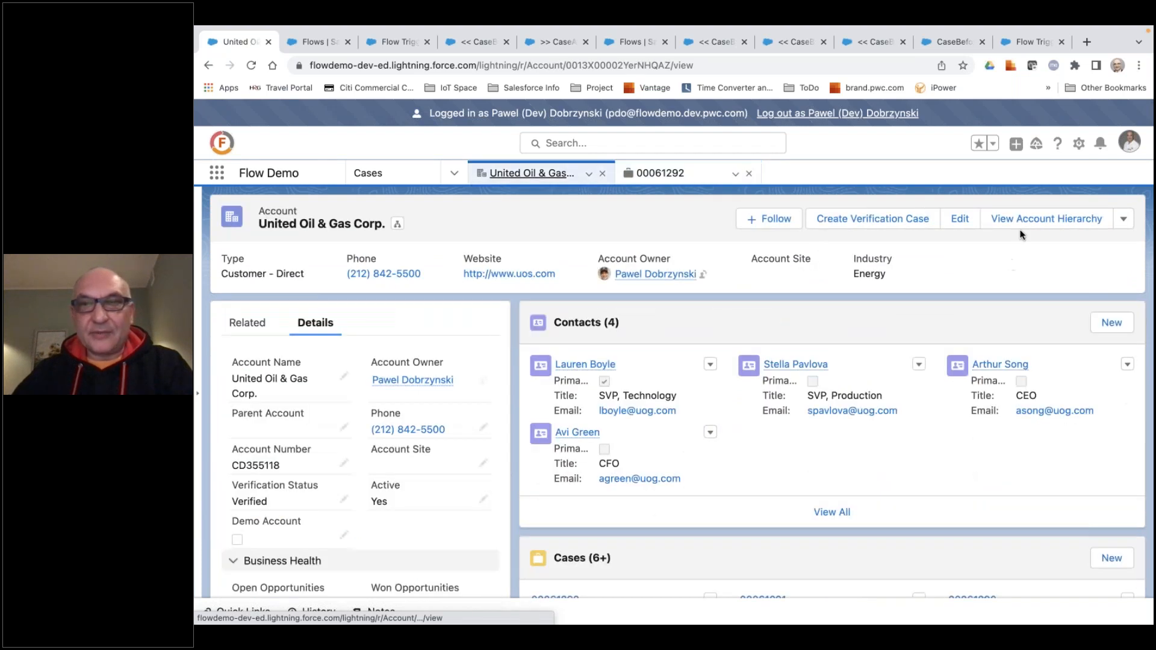
pyautogui.click(874, 219)
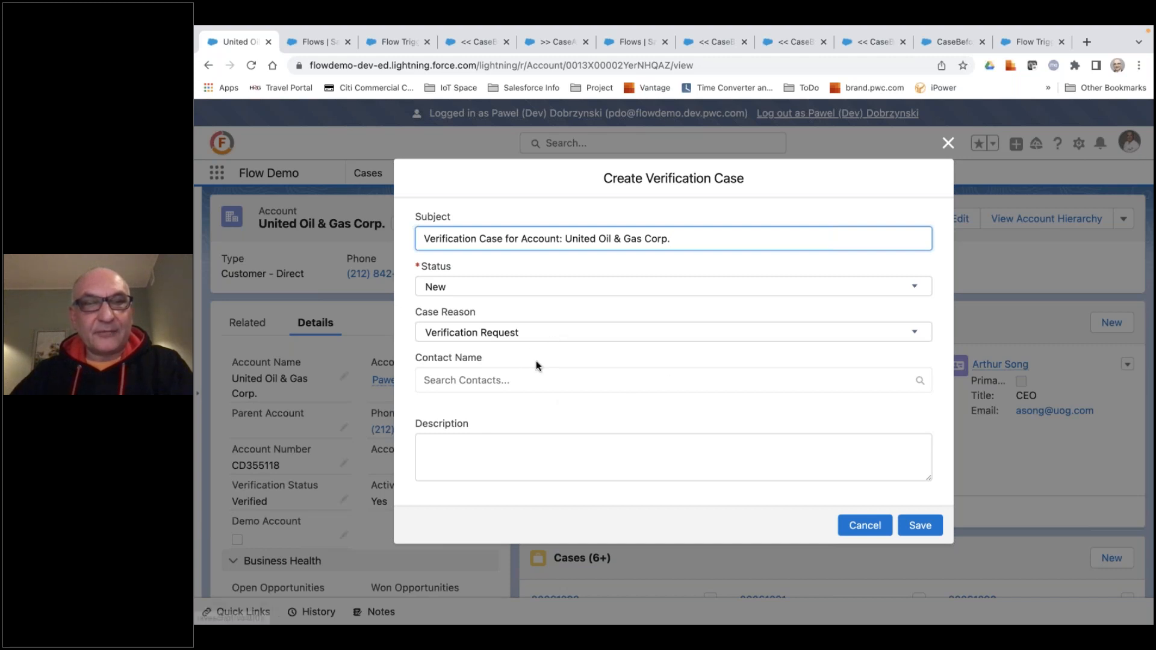
pyautogui.click(865, 525)
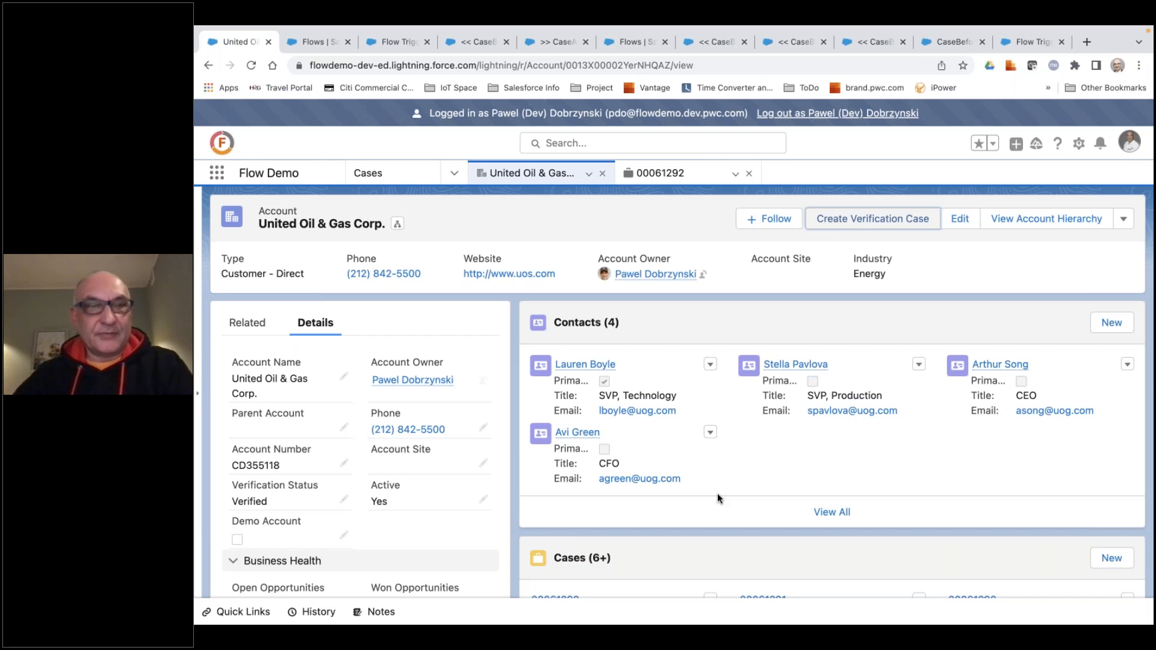
pyautogui.click(675, 174)
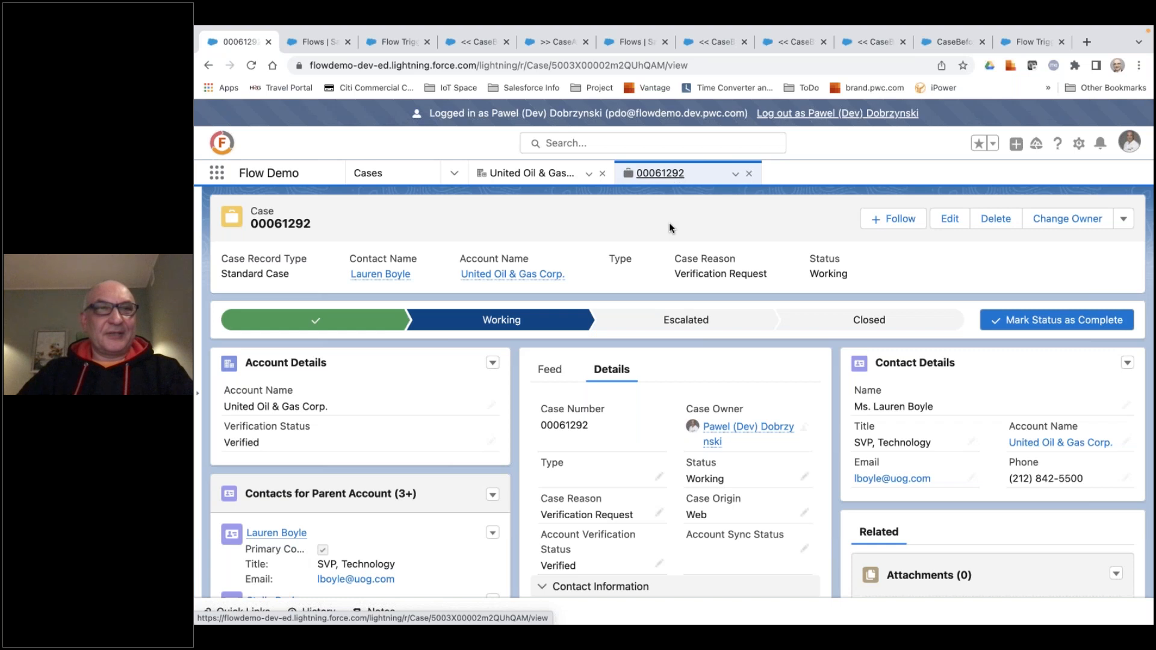
# Debug the CaseBeforeUpdate 3.2 Set Verification Status To Pending flow on the United Oil & Gas Corp. verification case without skipping start condition requirements.
pyautogui.click(408, 48)
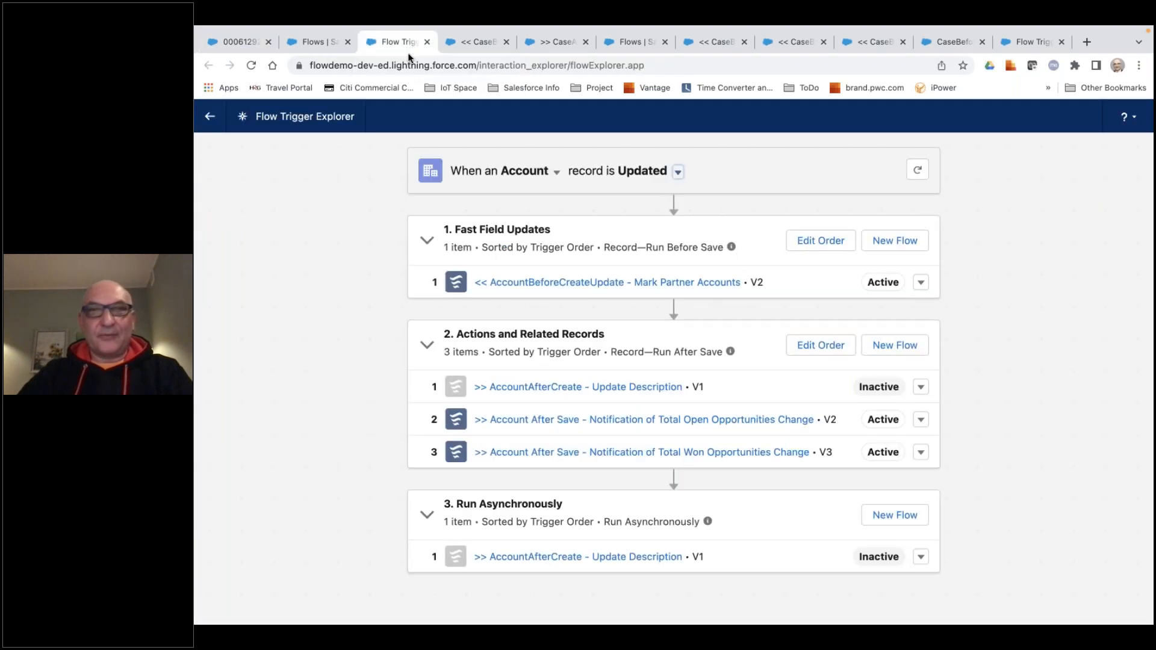
pyautogui.click(486, 40)
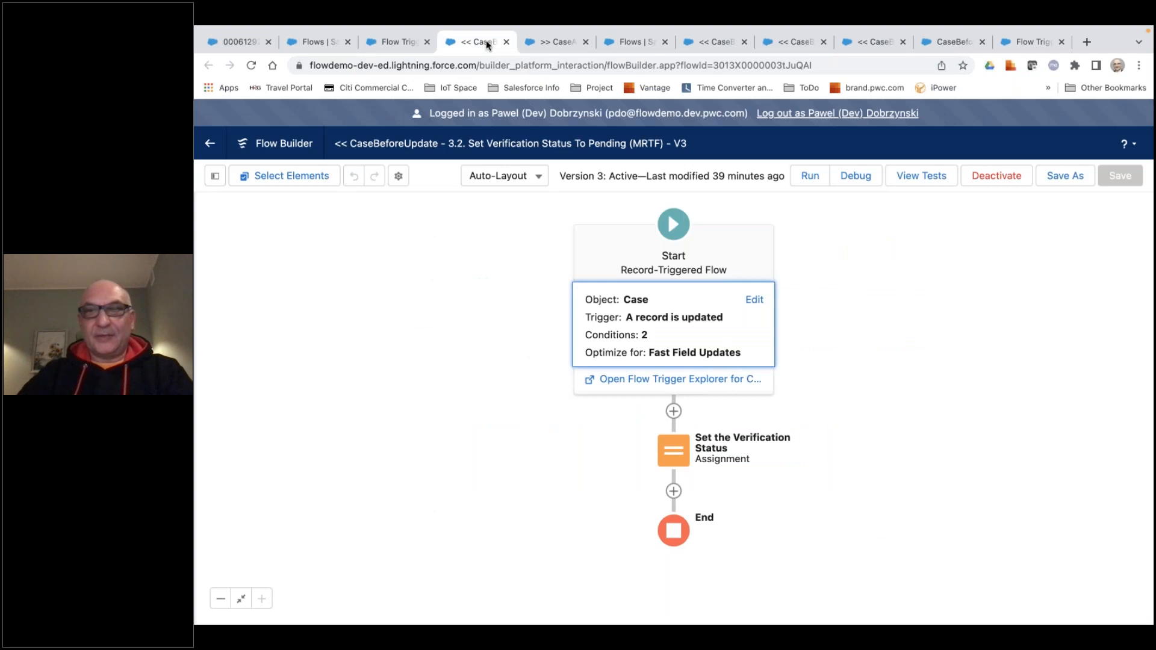
pyautogui.click(848, 182)
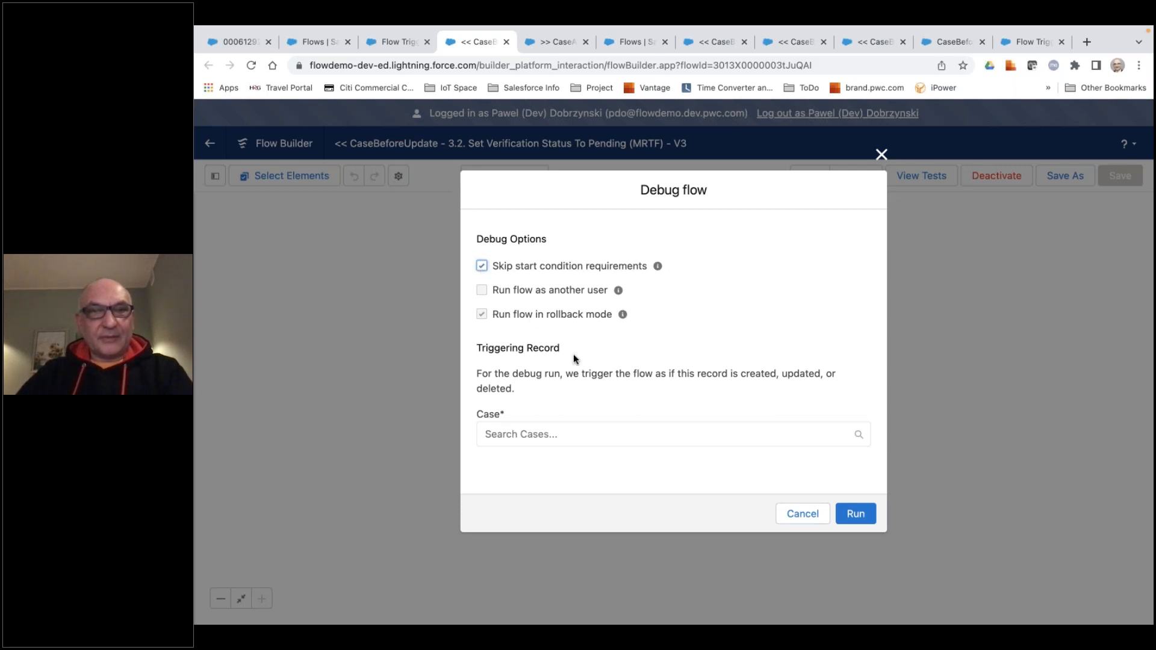
pyautogui.click(482, 266)
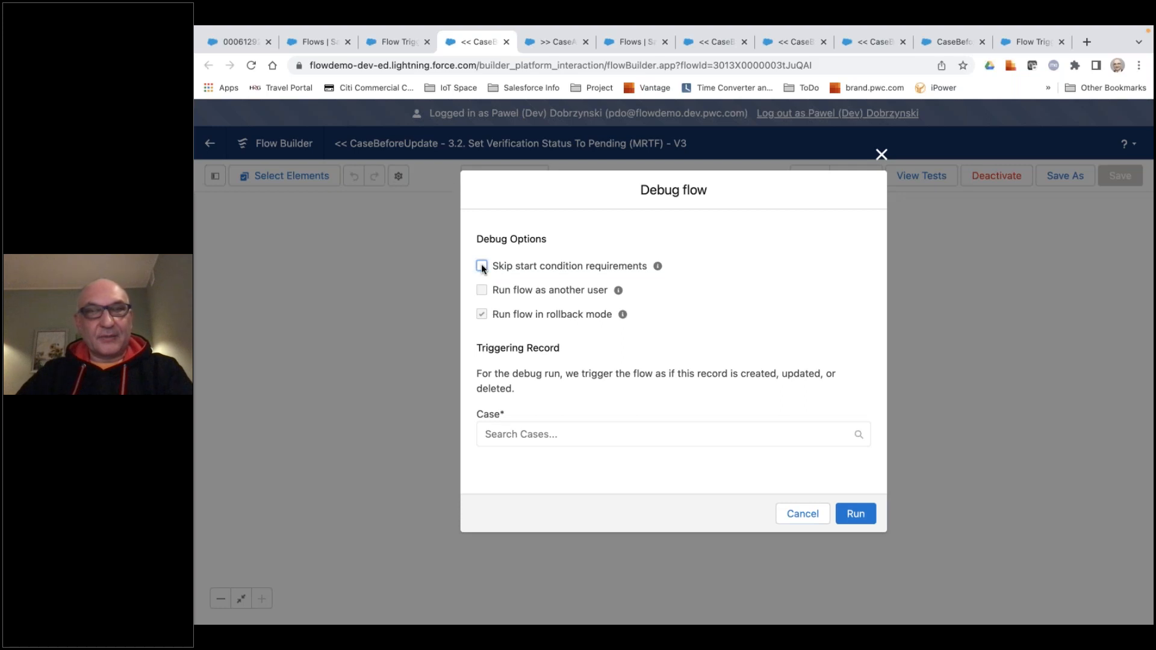
pyautogui.click(537, 432)
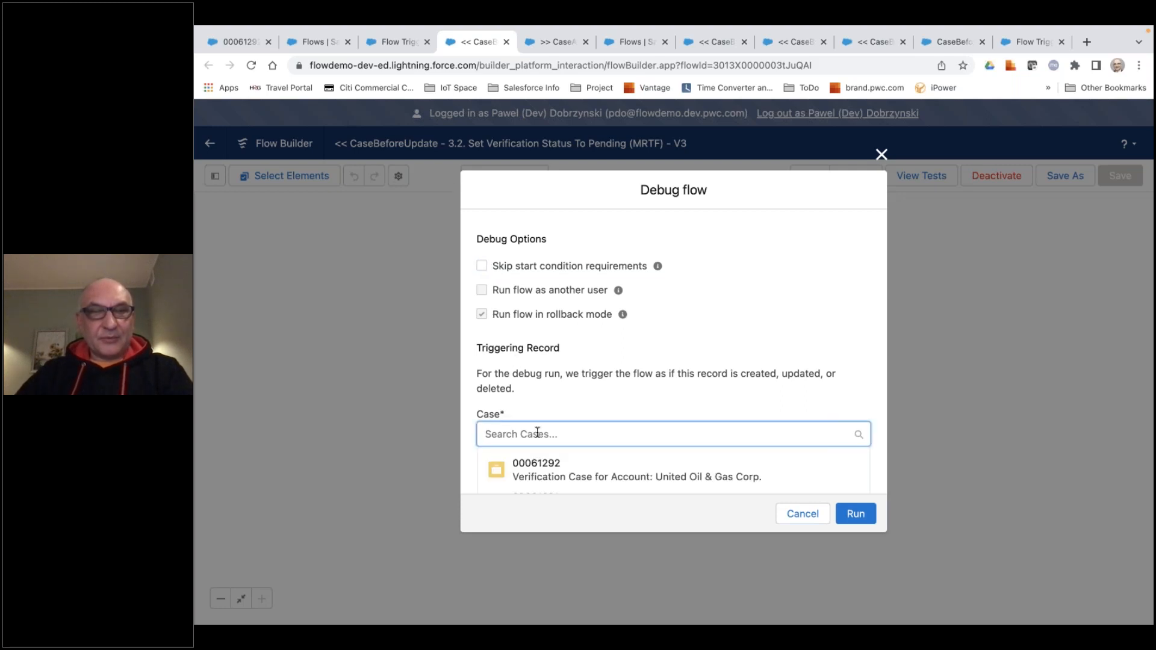
pyautogui.click(546, 474)
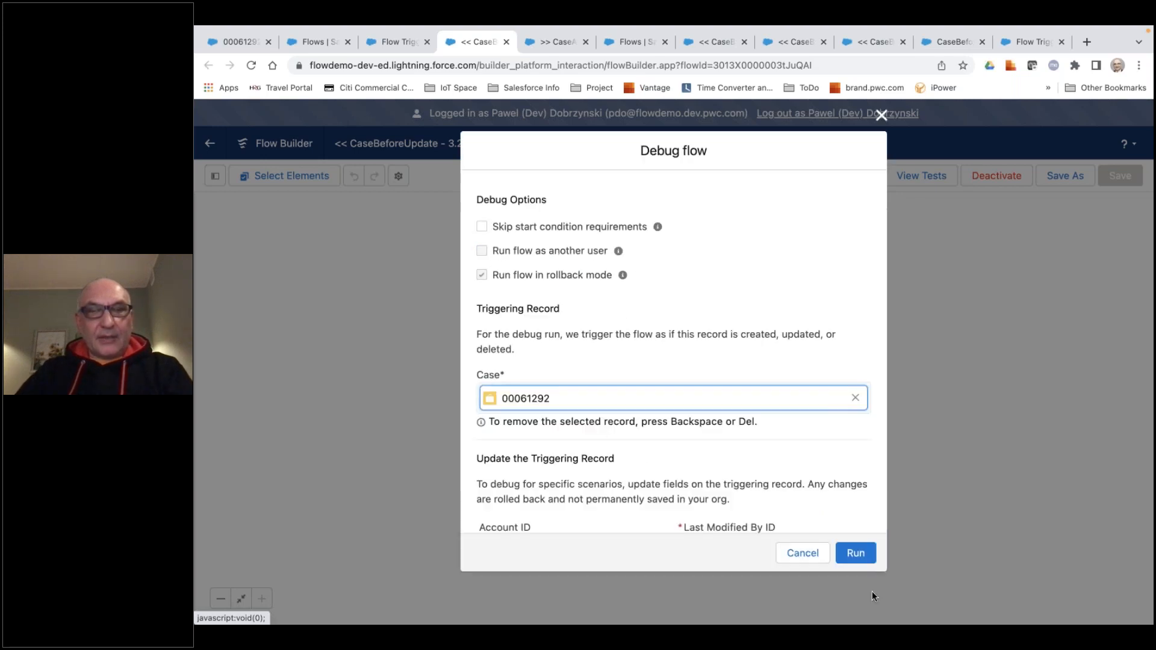
pyautogui.click(855, 554)
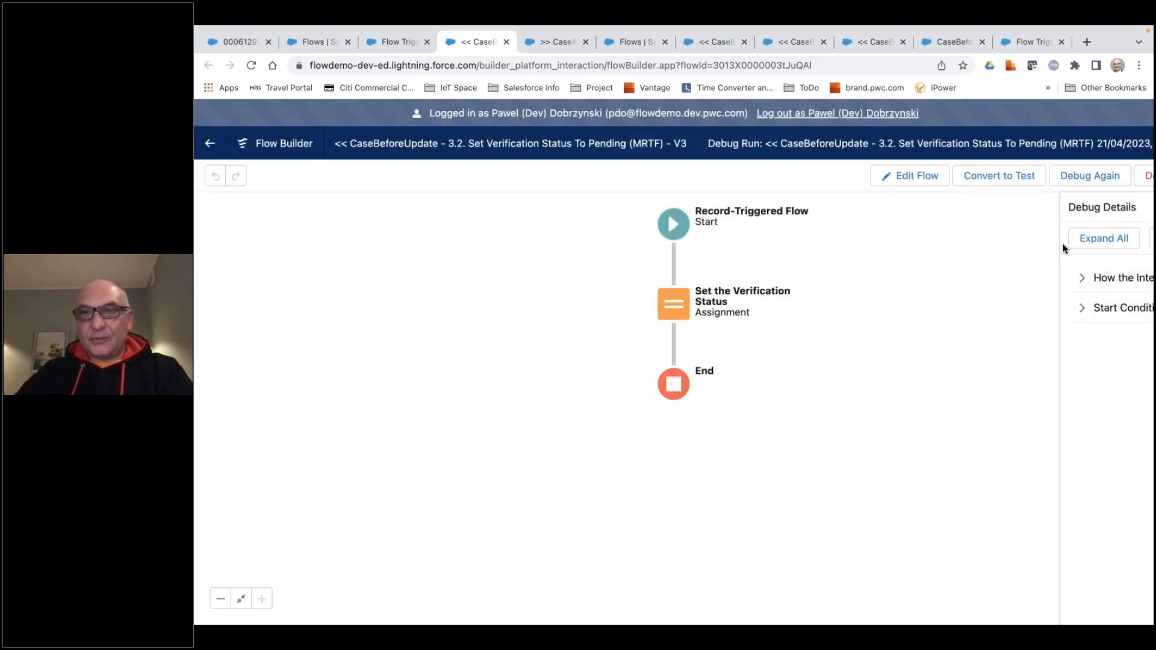
# Examine how the interview started and the start conditions in the debug details, and return to editing the flow.
pyautogui.moveTo(1034, 247); pyautogui.dragTo(957, 256)
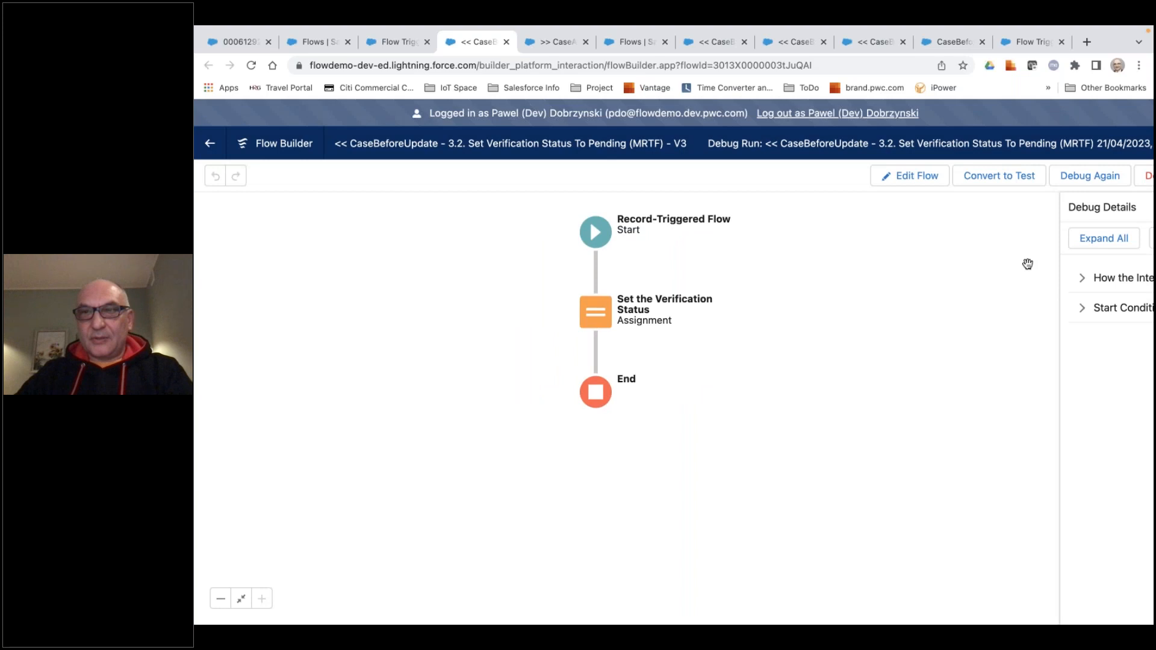
pyautogui.scroll(5, 1000, 266)
pyautogui.scroll(-5, 999, 265)
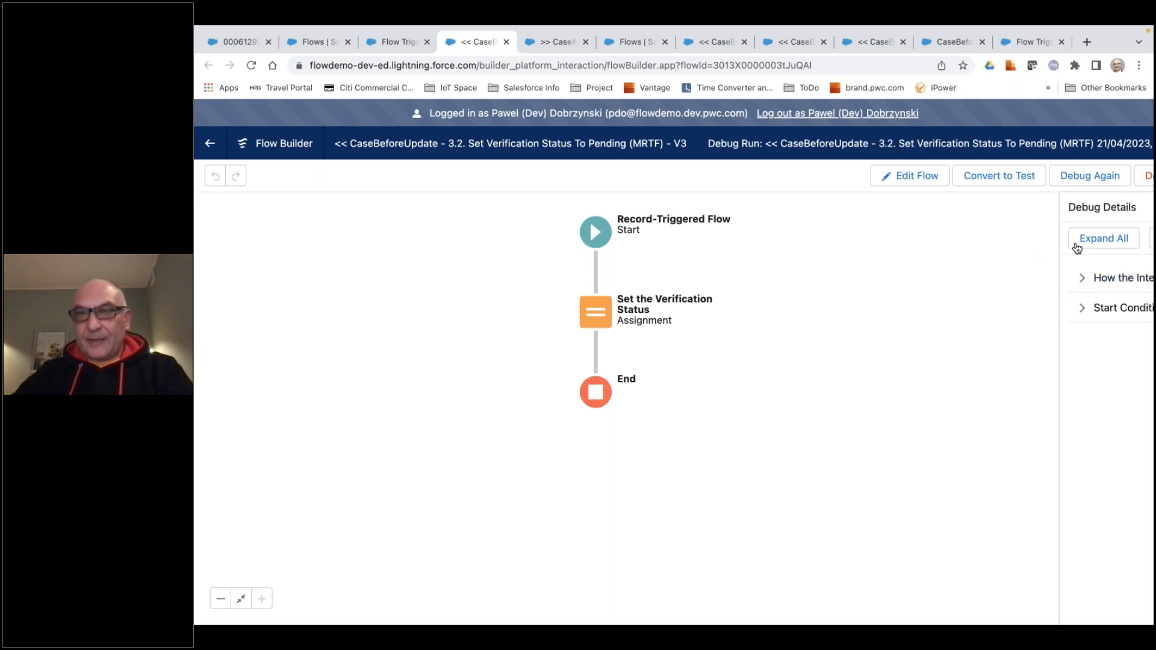
pyautogui.click(1080, 279)
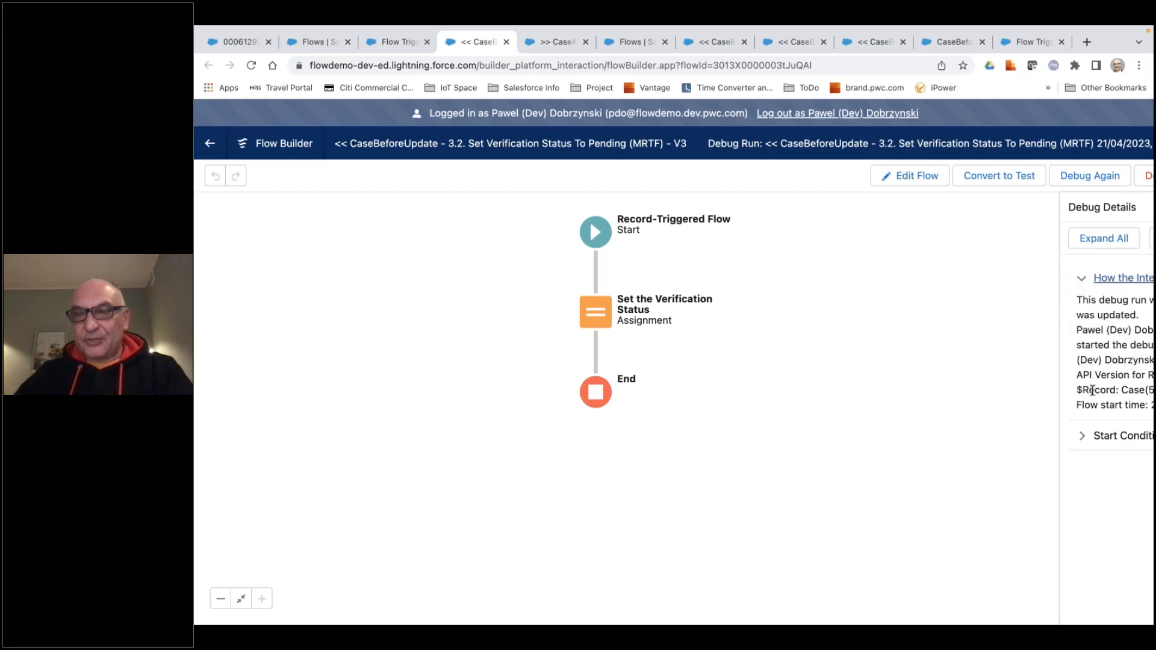
pyautogui.click(1084, 439)
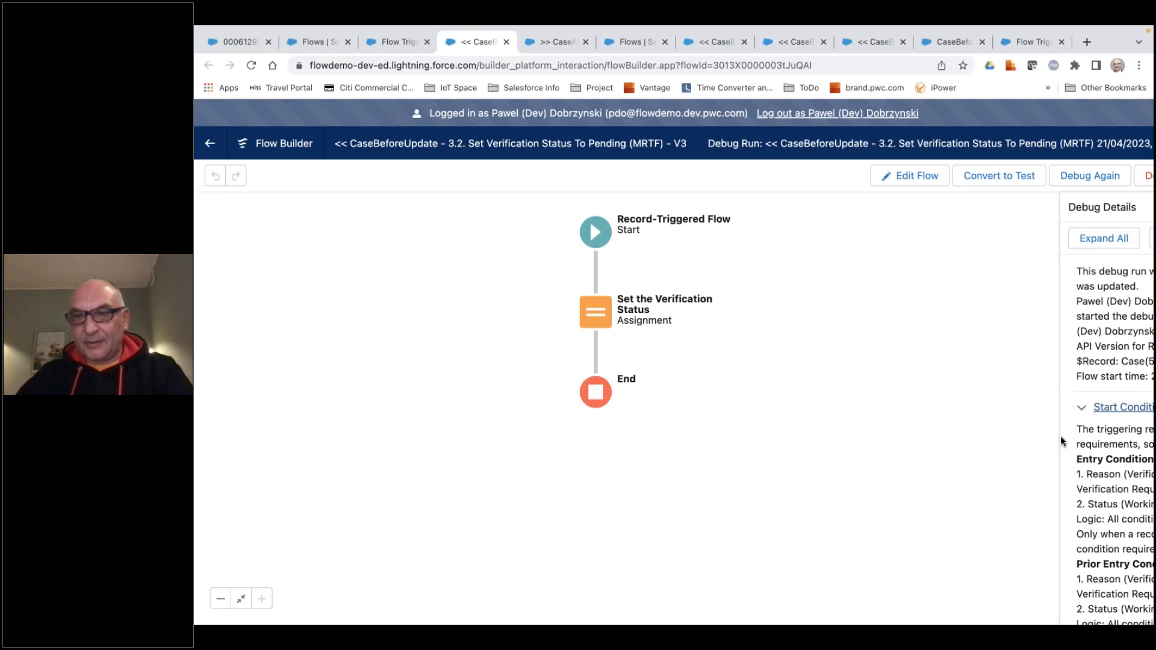
pyautogui.moveTo(1058, 438); pyautogui.dragTo(970, 378)
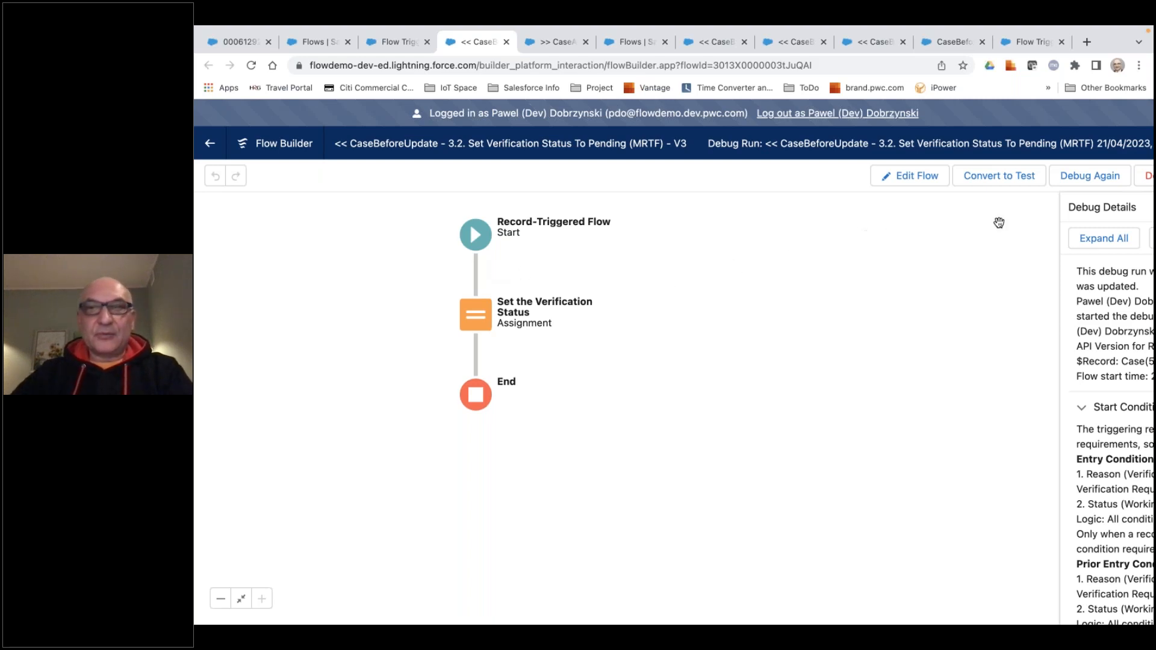
pyautogui.click(925, 189)
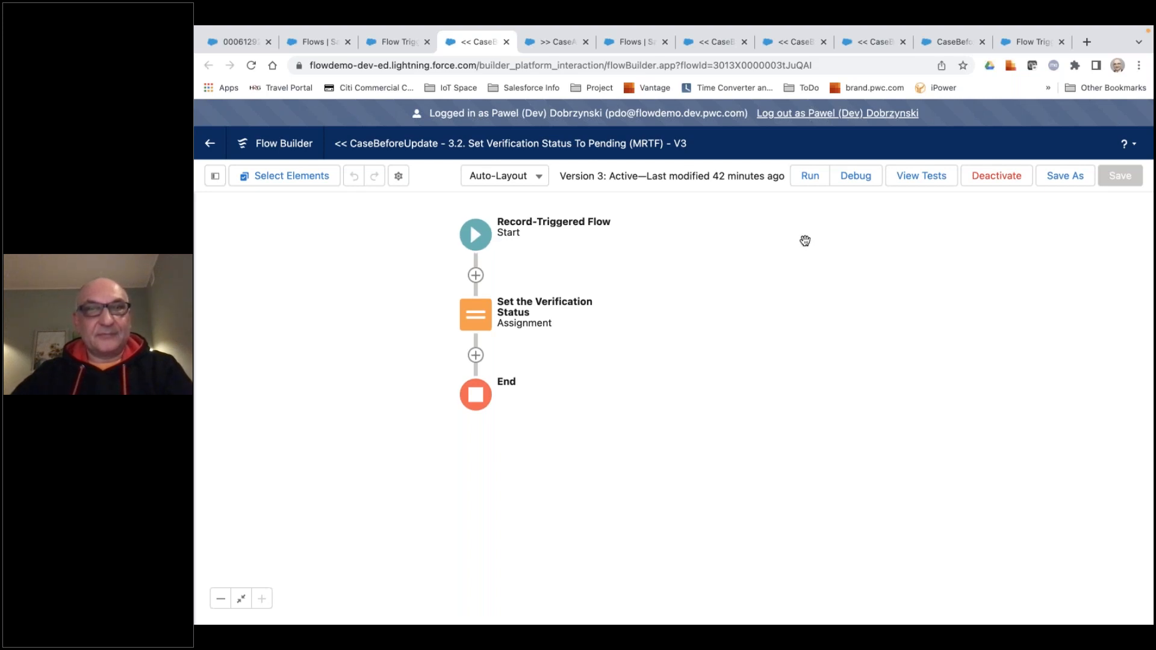
pyautogui.hotkey('ctrl', 'Right')
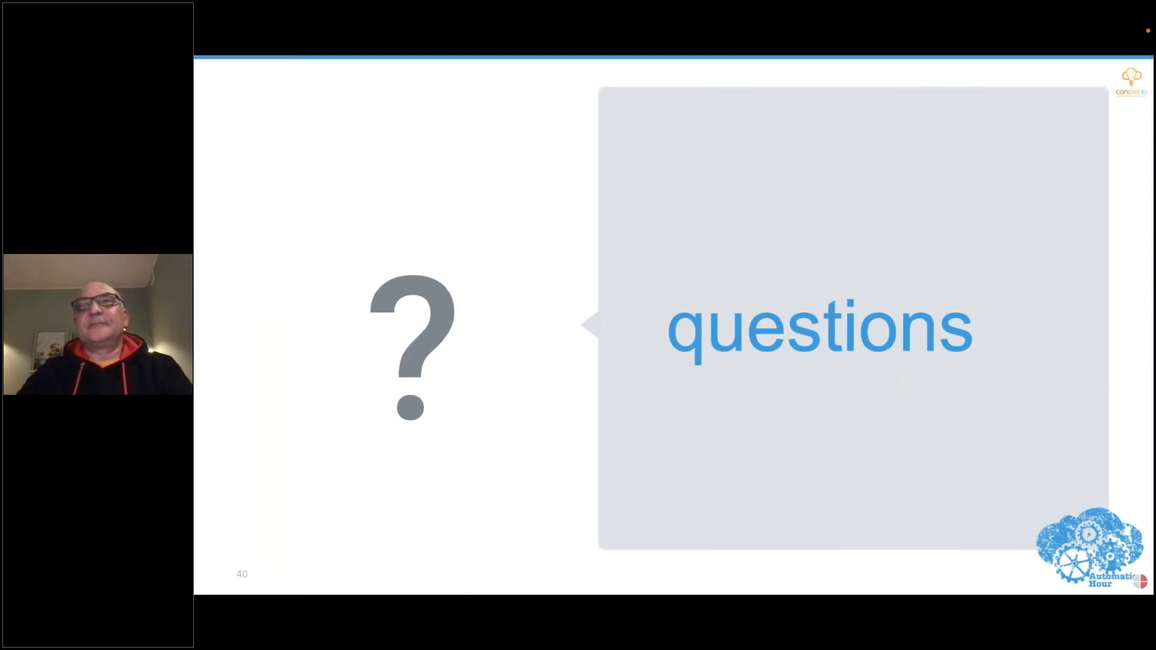
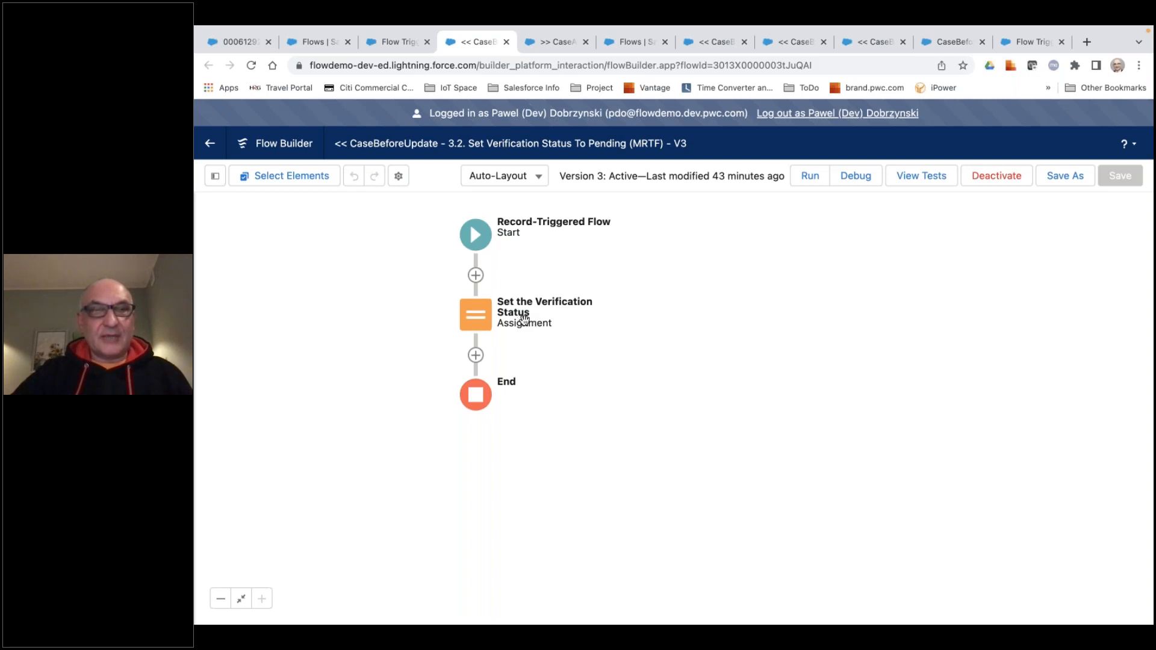
# Add the description 'record Account verification status is set to "Pending"' to the Set the Verification Status assignment.
pyautogui.click(479, 322)
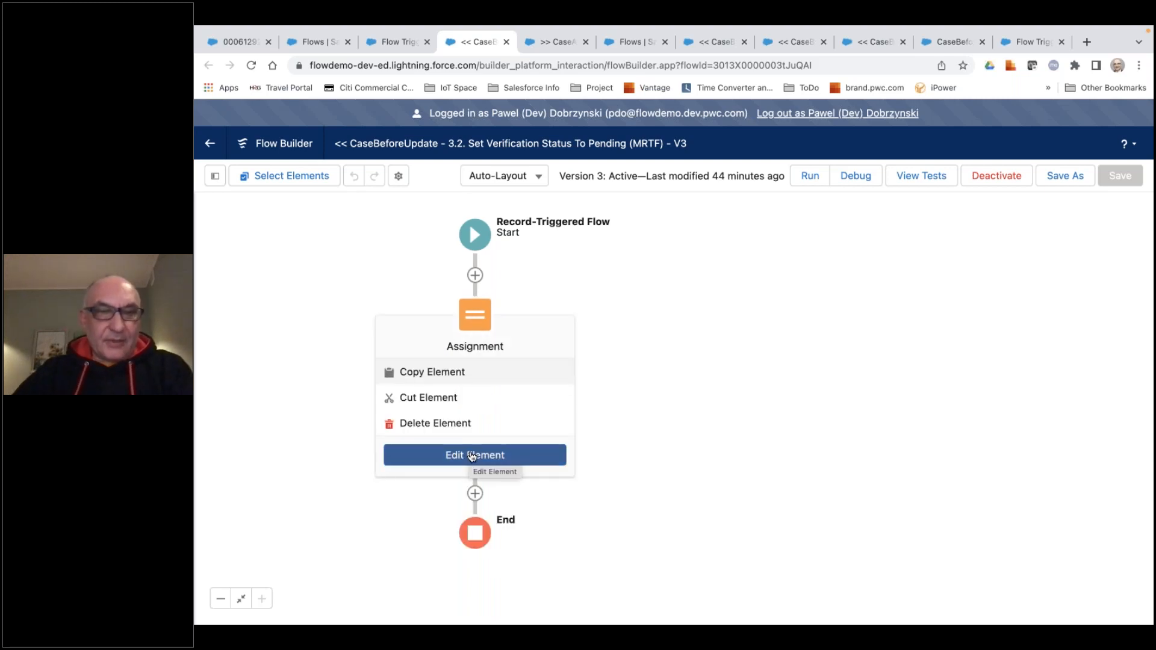
pyautogui.click(471, 455)
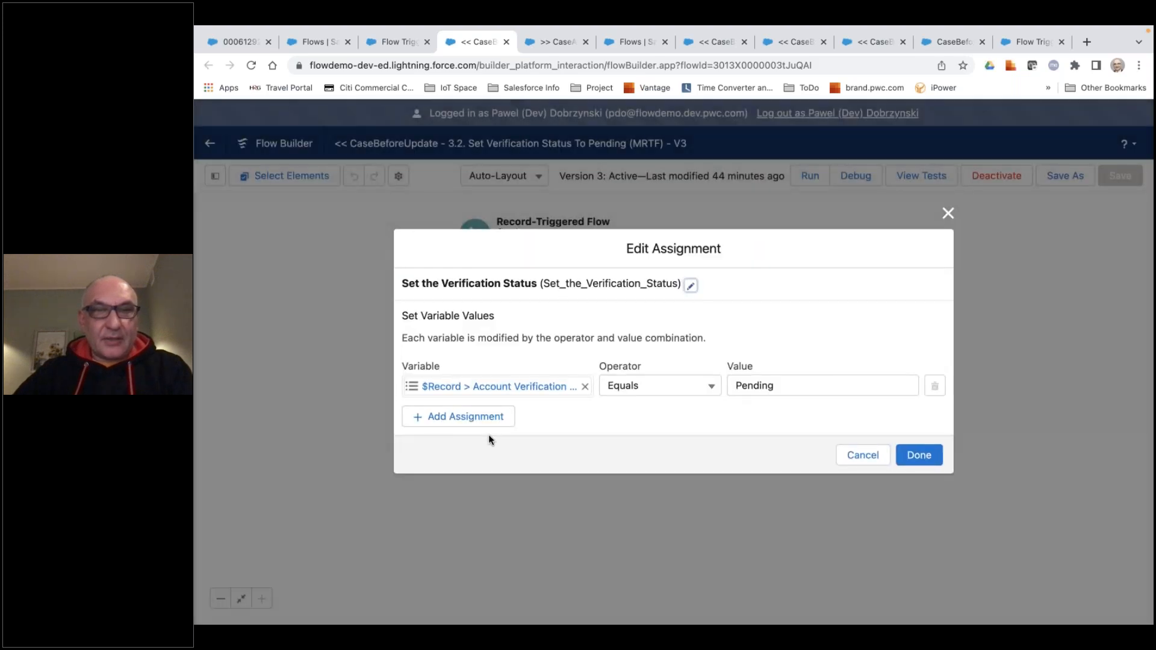
pyautogui.click(691, 285)
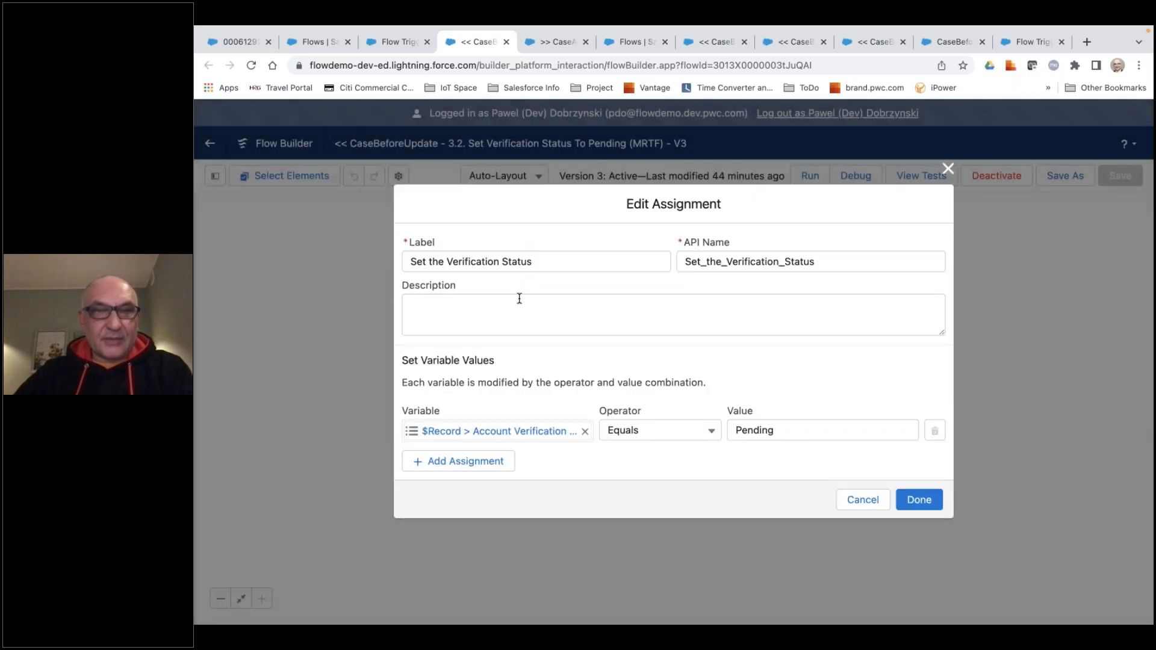
pyautogui.click(516, 302)
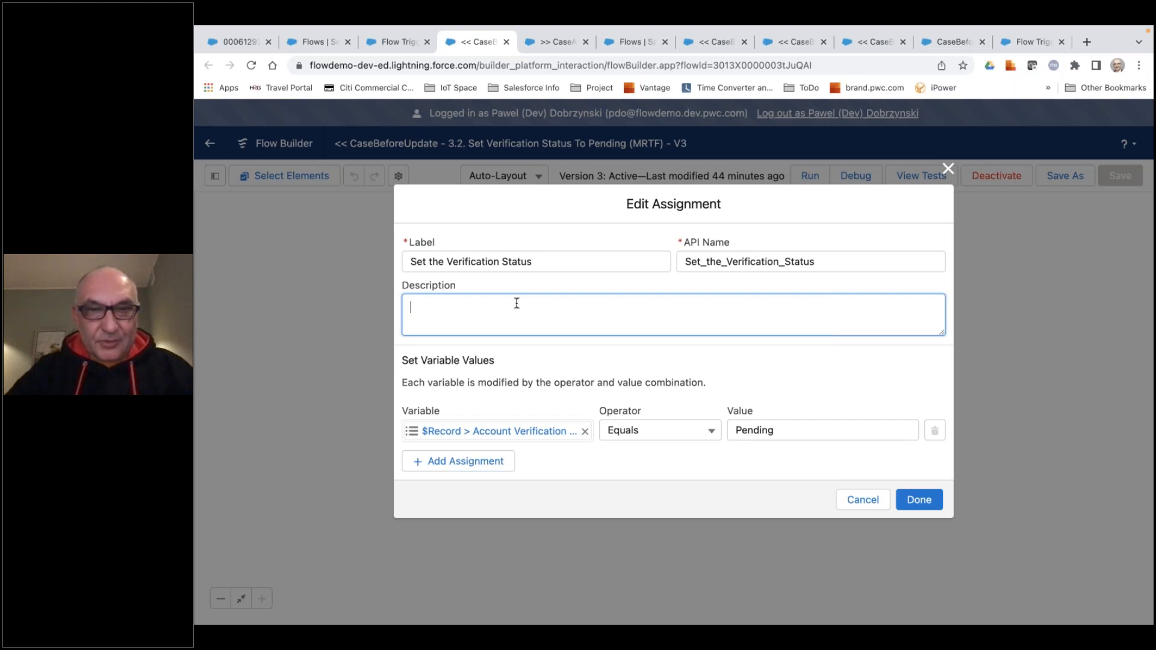
pyautogui.write('record ')
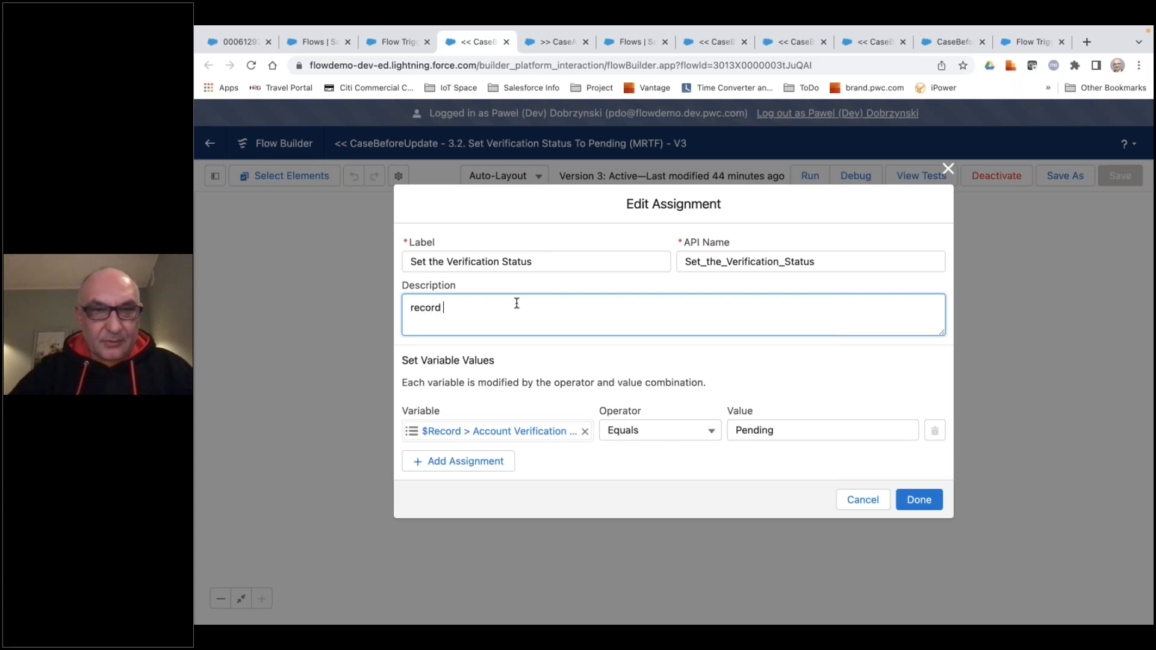
pyautogui.write('Account ')
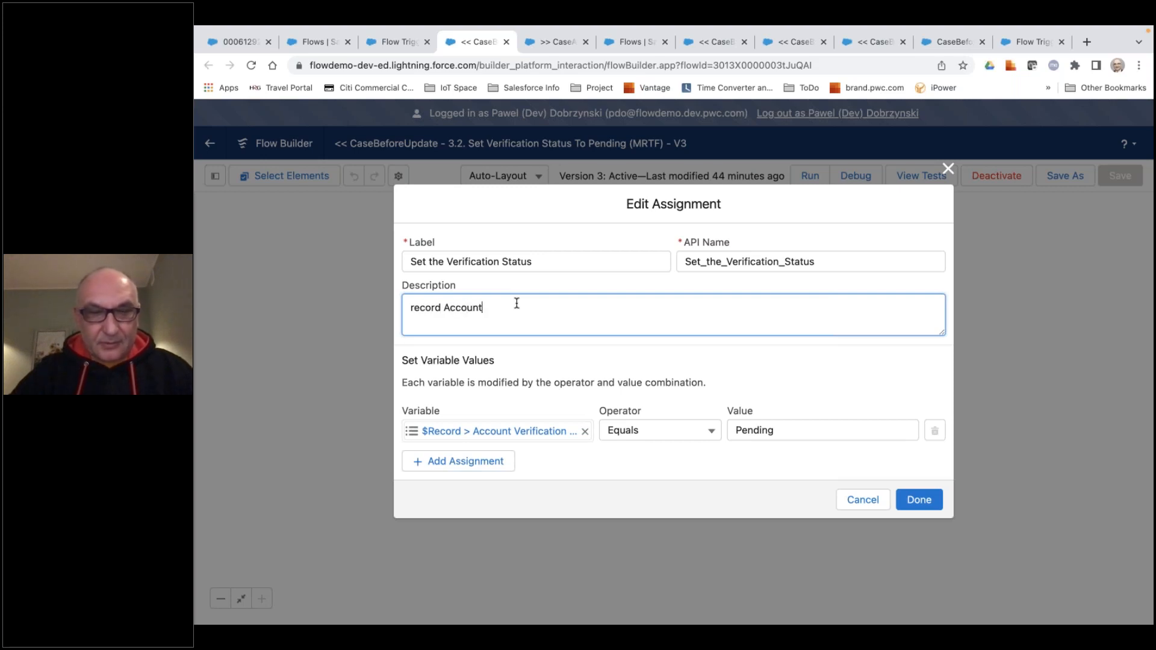
pyautogui.write('verifica')
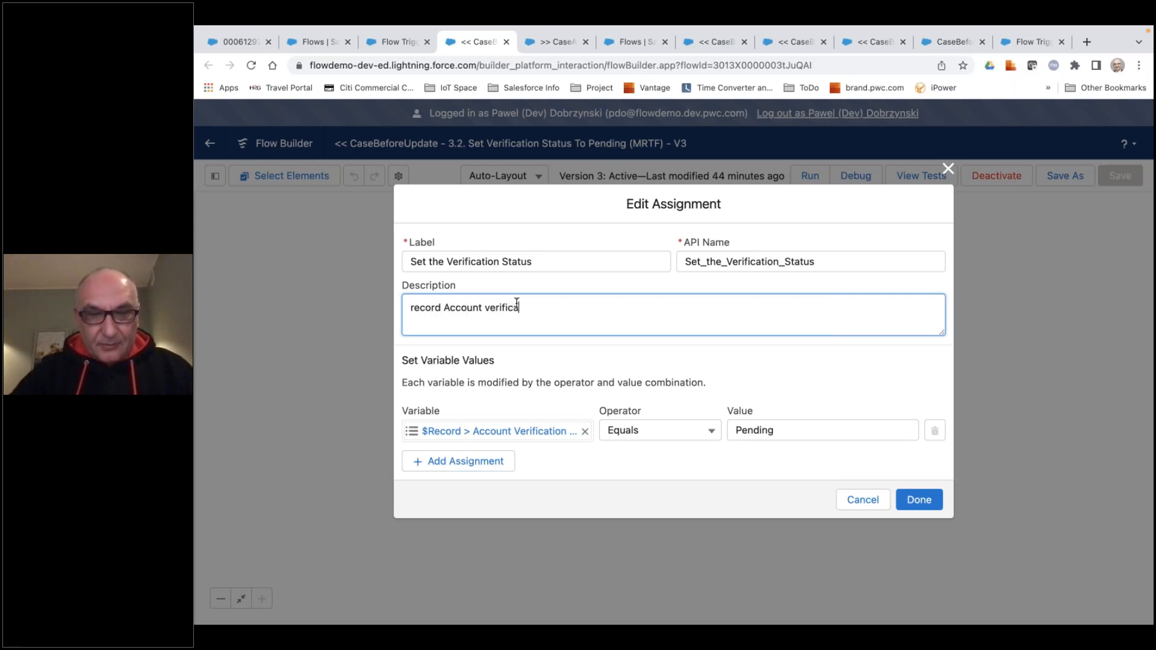
pyautogui.write('tion status is set t')
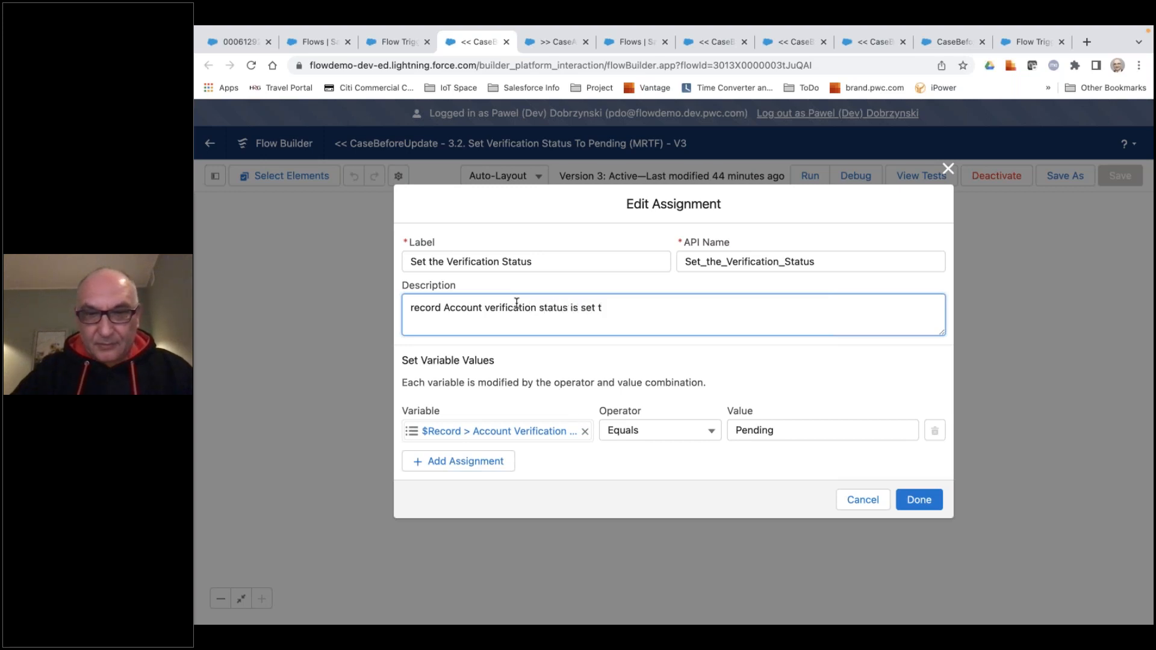
pyautogui.write('o "Pe')
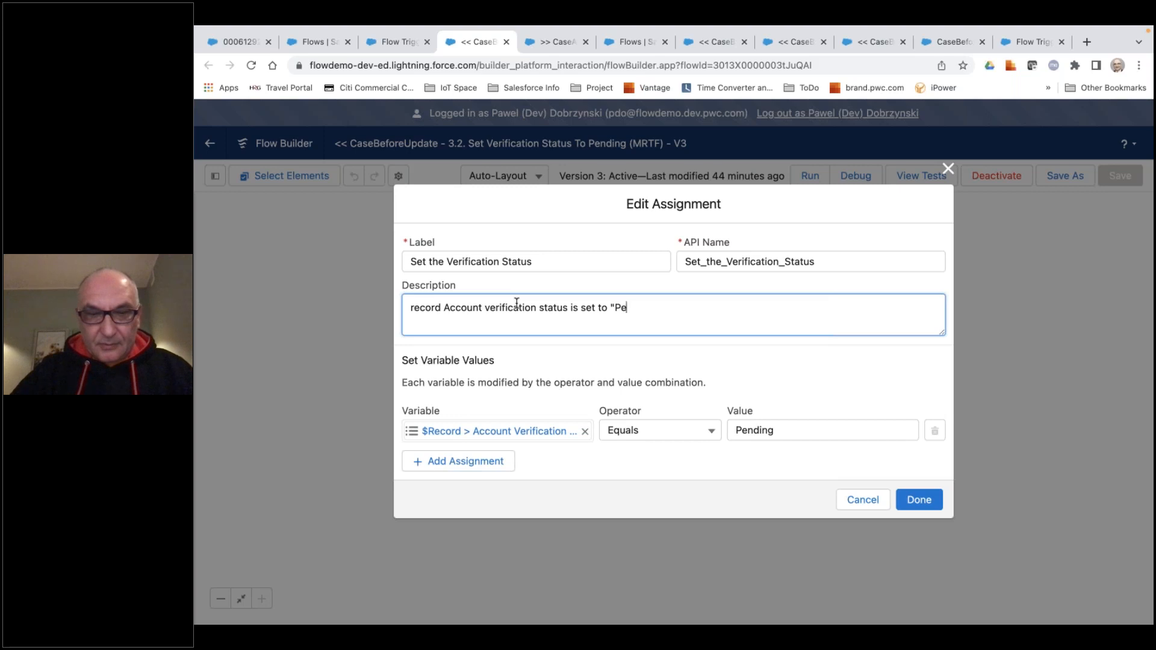
pyautogui.write('nding"')
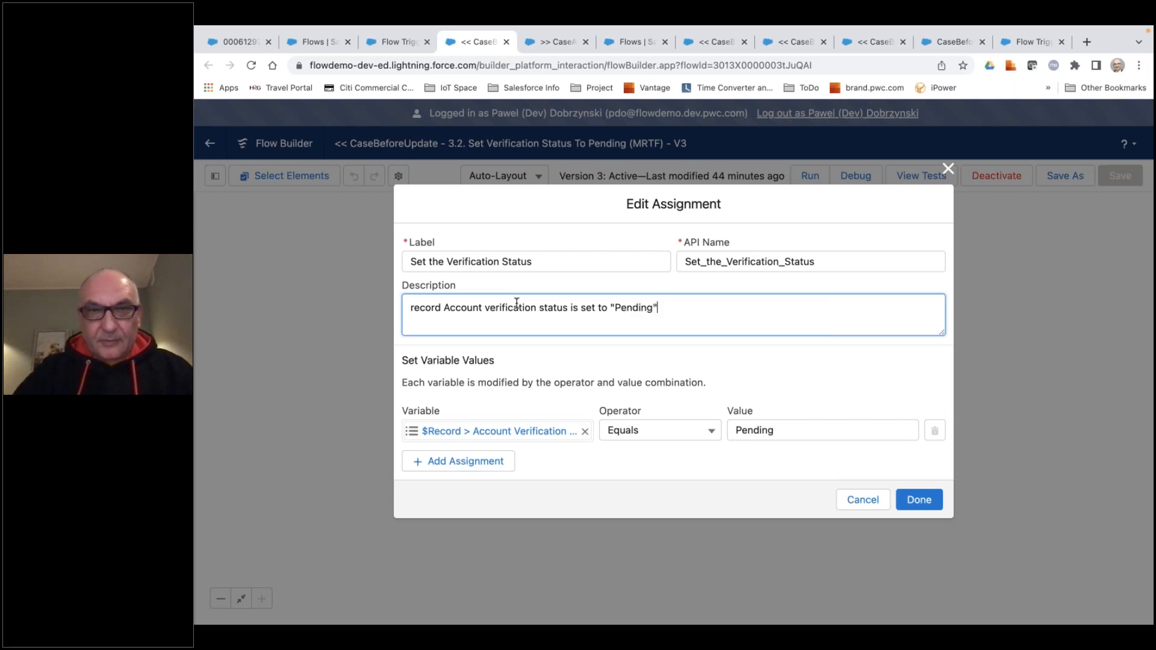
pyautogui.click(915, 500)
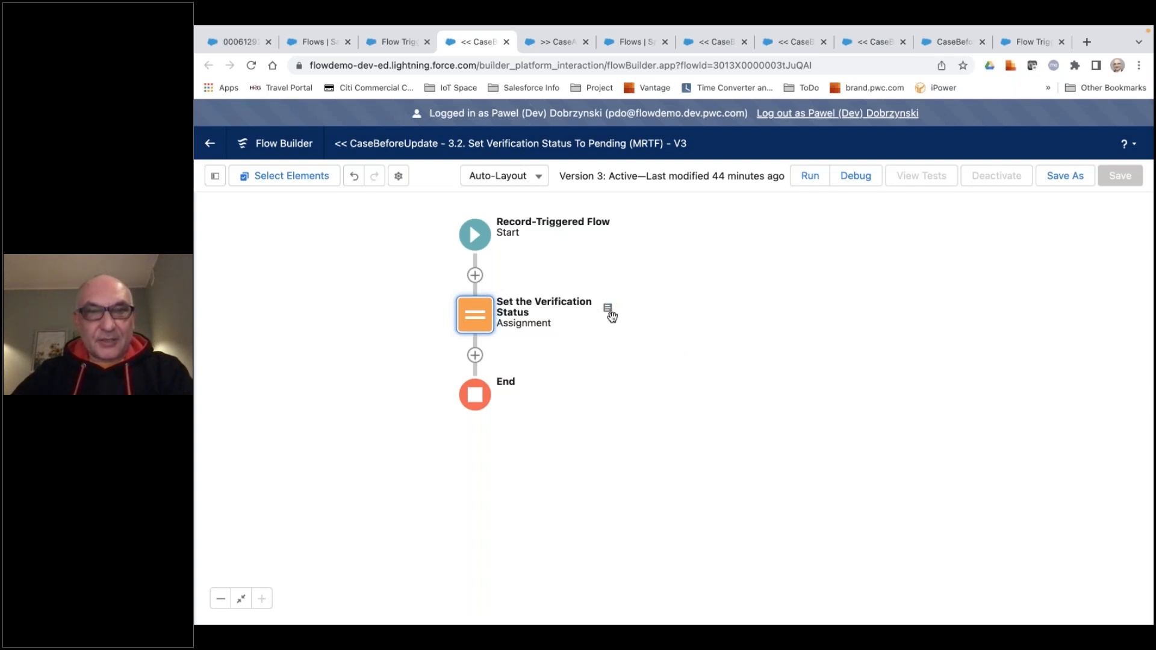
# Review the assignment's description on the canvas and the flow's version properties, dismissing the properties without saving.
pyautogui.moveTo(608, 313)
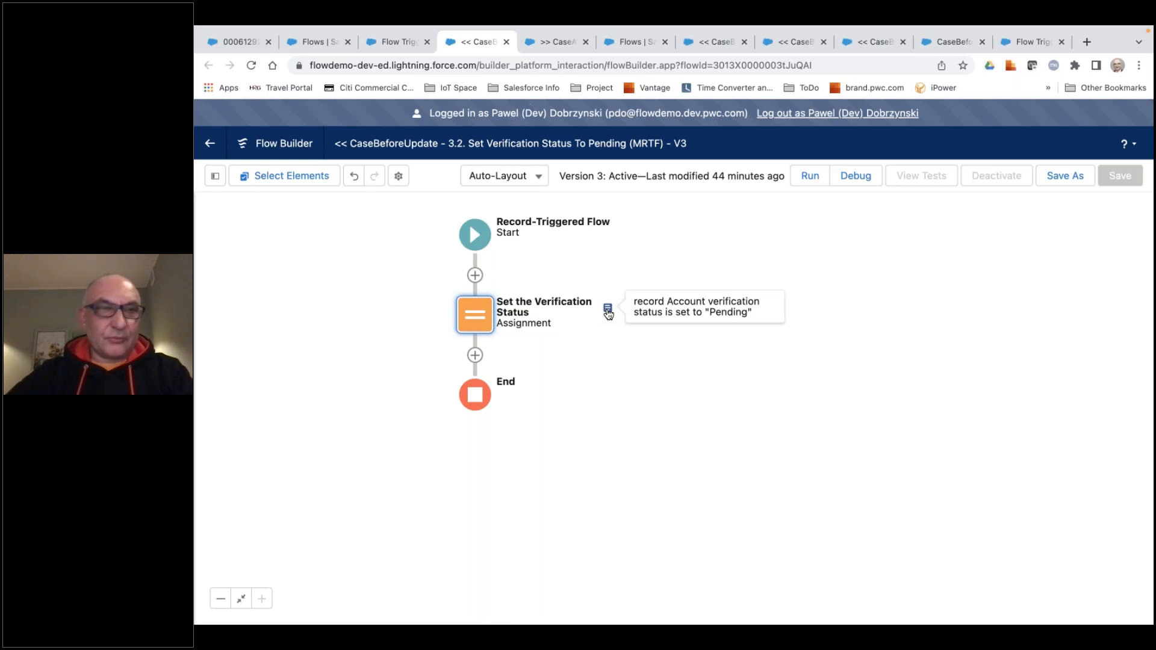
pyautogui.click(398, 175)
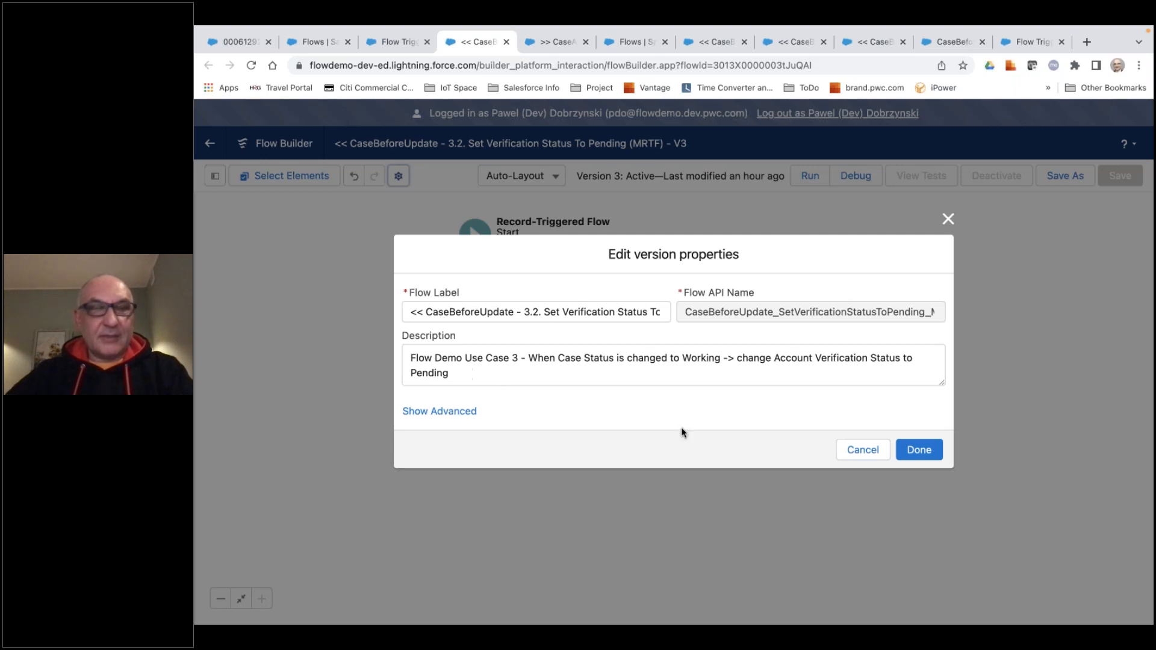
pyautogui.click(863, 451)
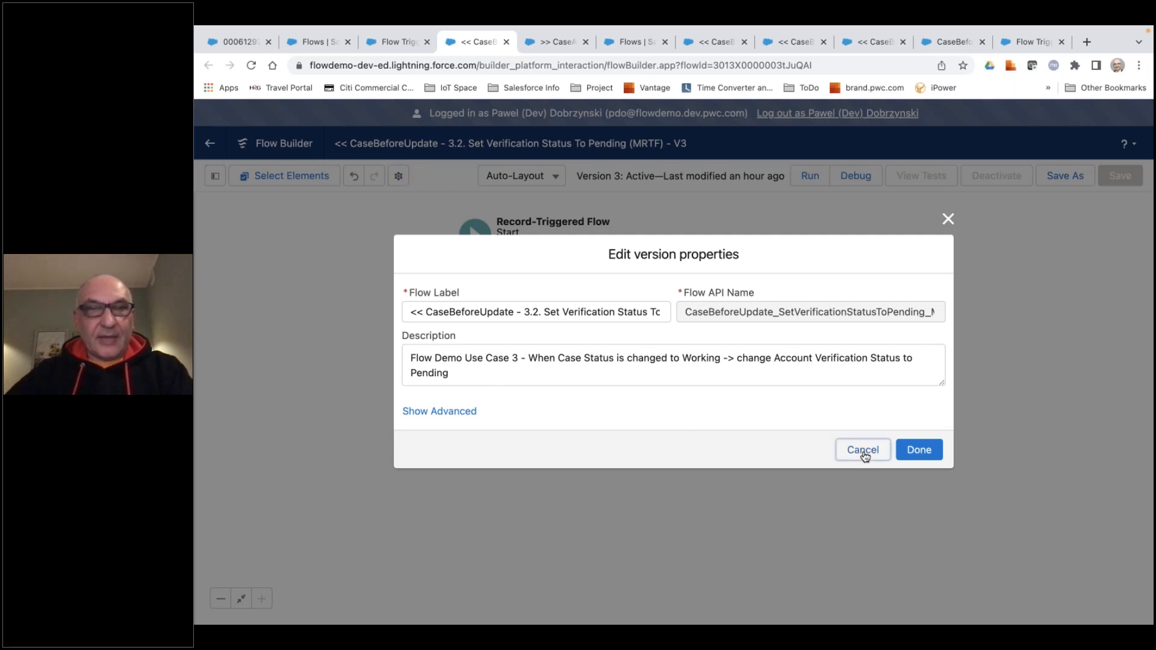